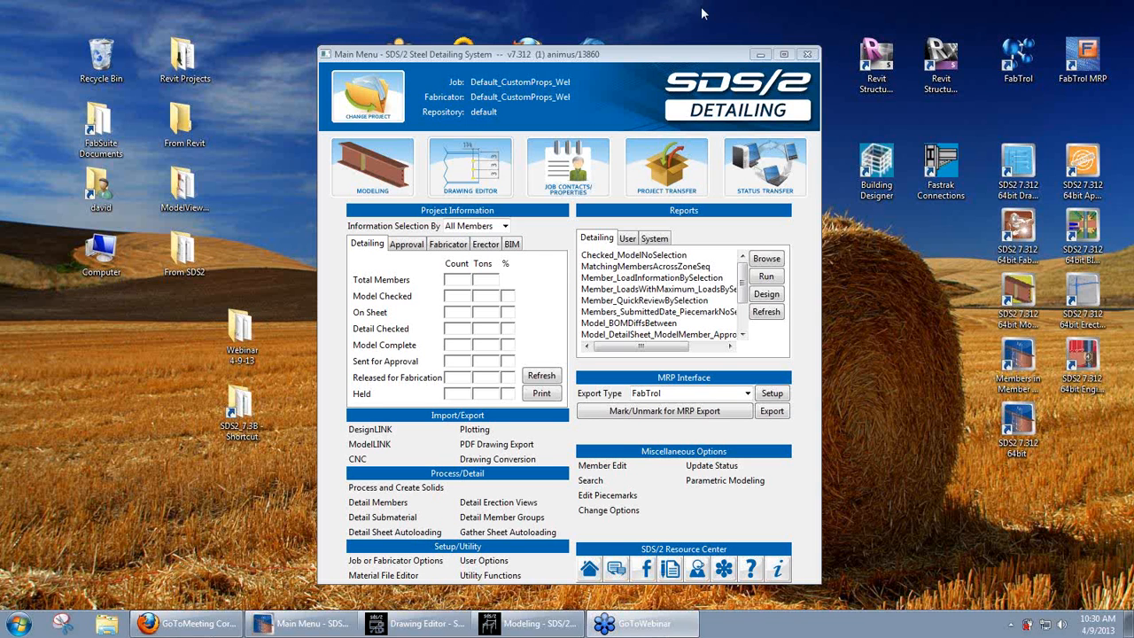
Step: Switch to the Modeling window and set User Comment 1 of column C_2 to UC1 in its member custom properties
mouse_move(550, 627)
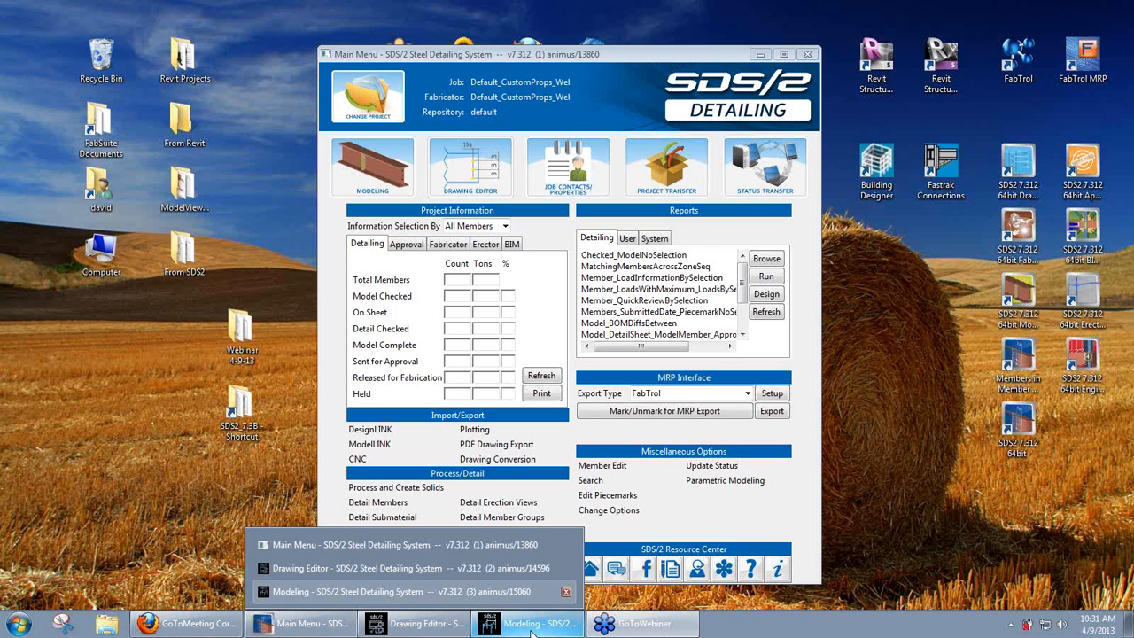
left_click(402, 590)
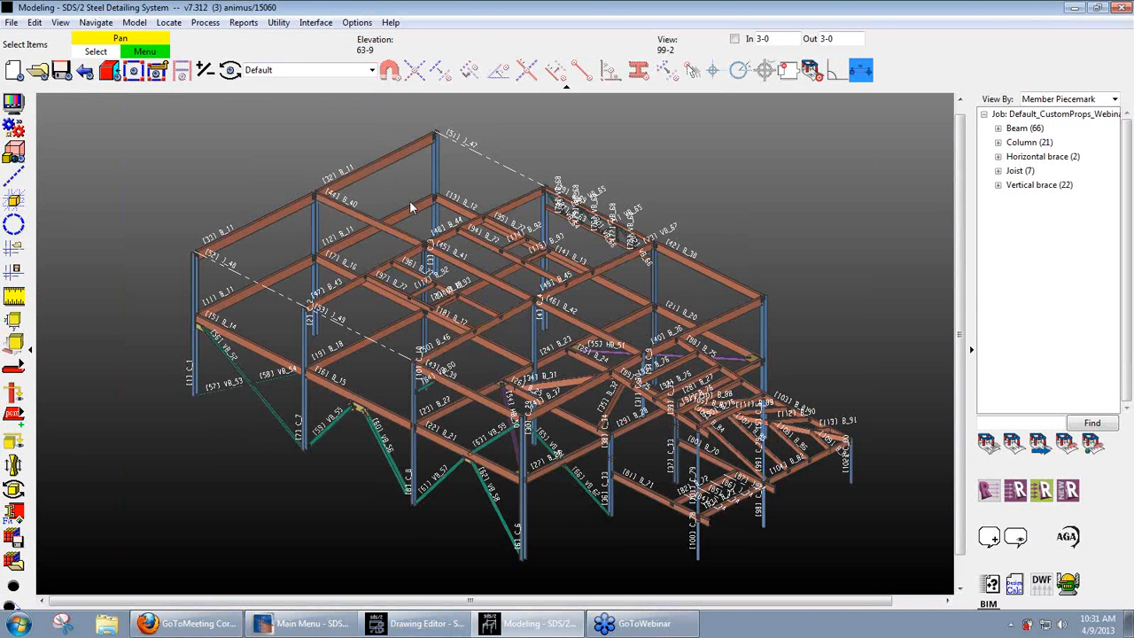
left_click(315, 301)
scroll(320, 300, "up", 5)
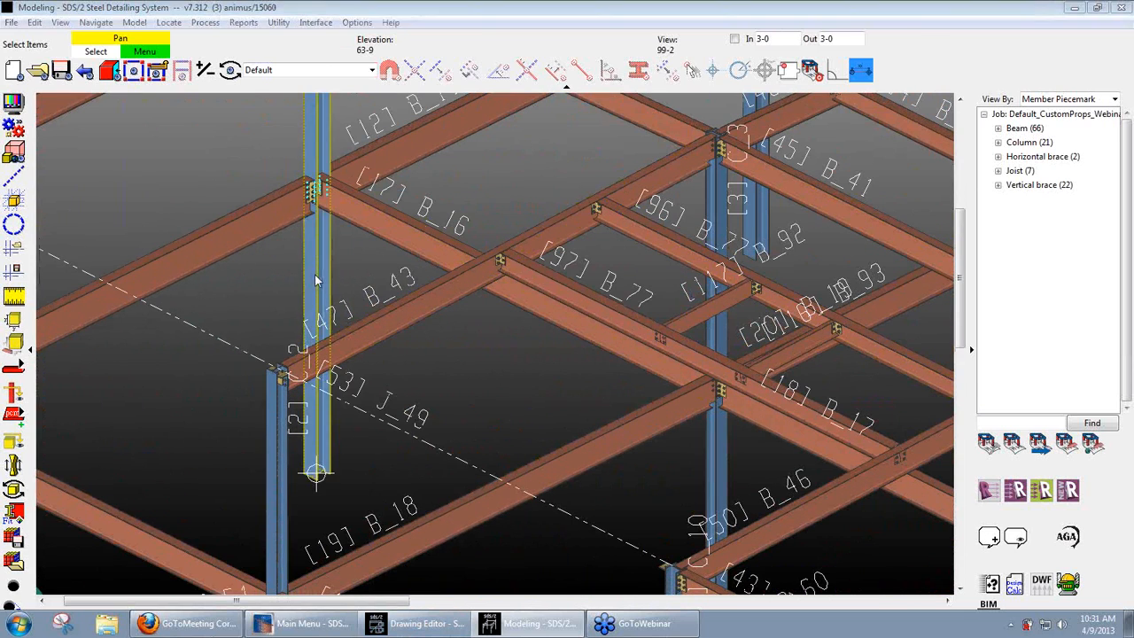
double_click(315, 277)
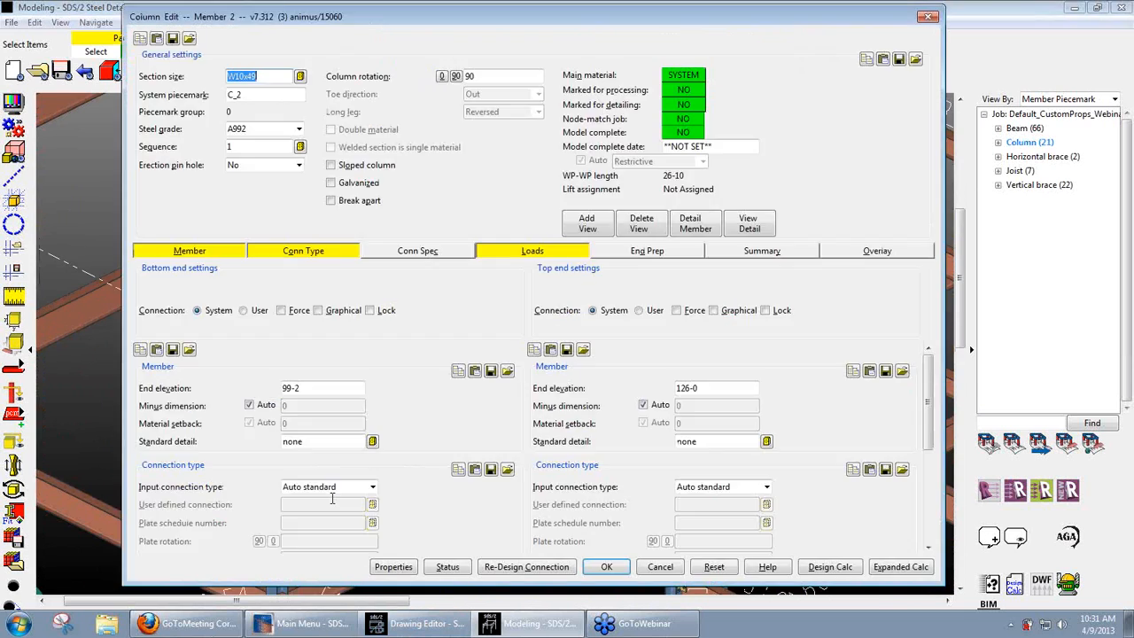
left_click(393, 567)
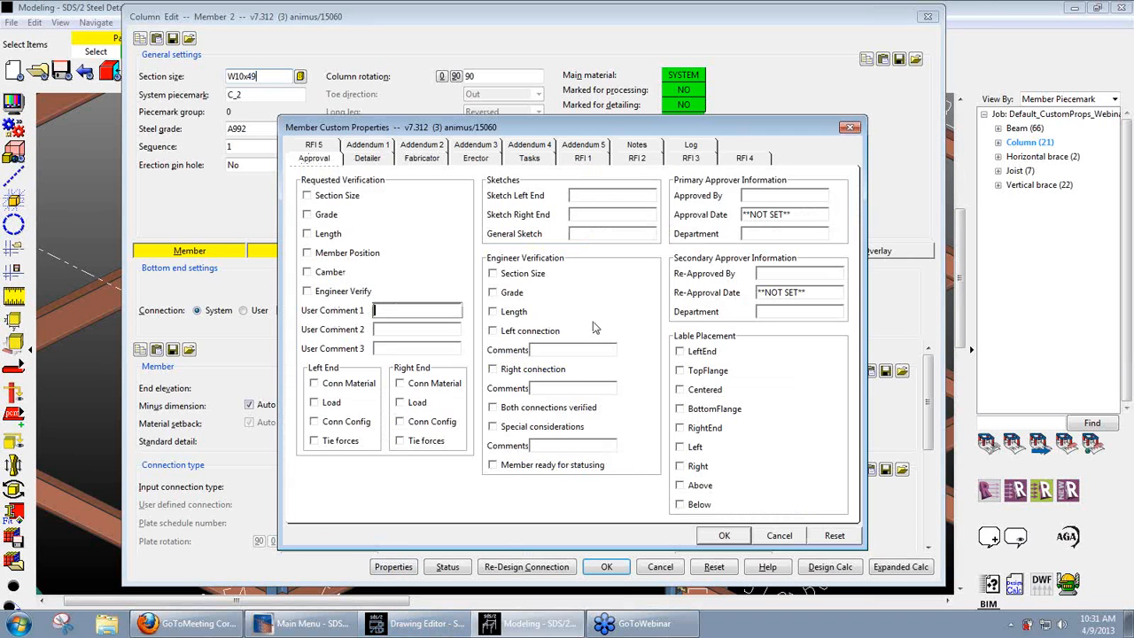
type("UC1")
left_click(722, 535)
left_click(607, 568)
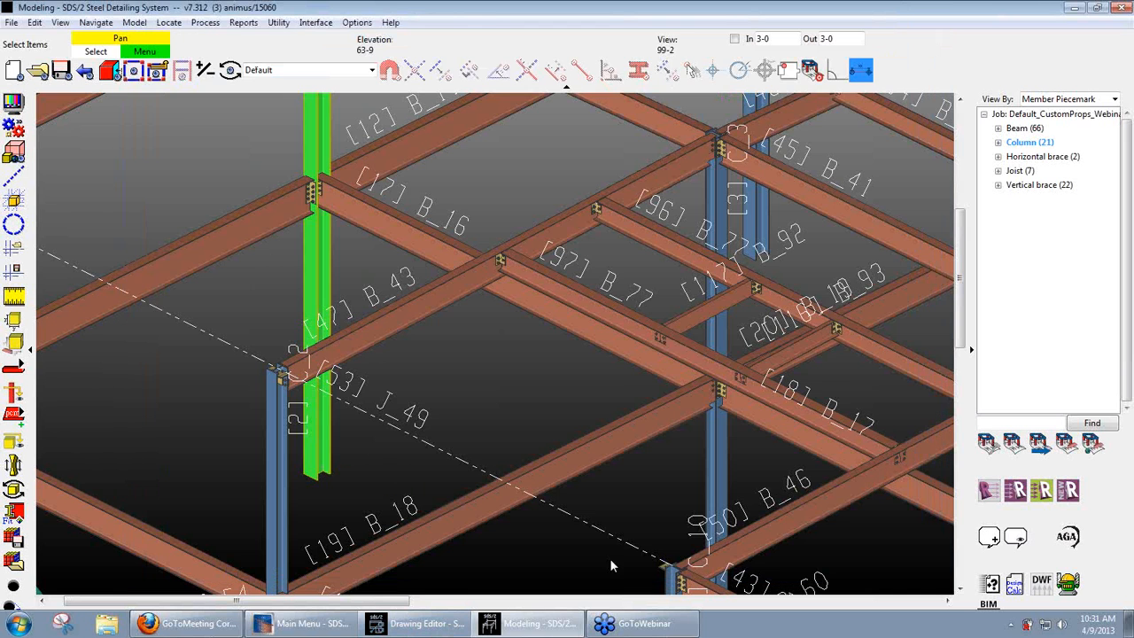
Step: Detail column C_2 with None chosen for preserving existing drawing annotations, and bring up its detail drawing
right_click(314, 285)
left_click(367, 306)
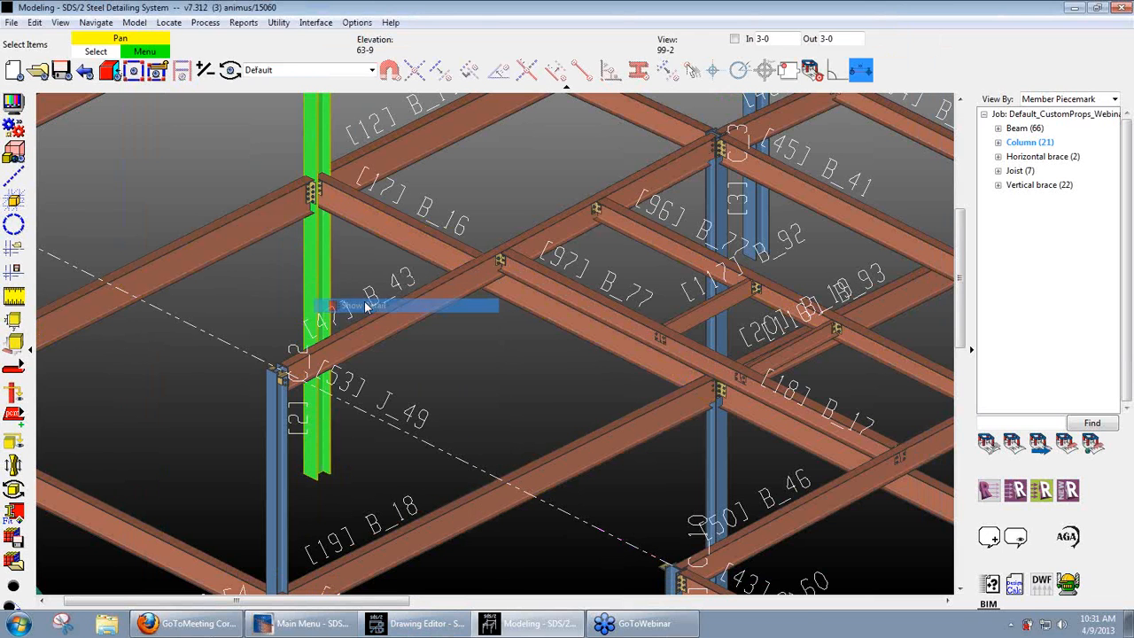
left_click(665, 451)
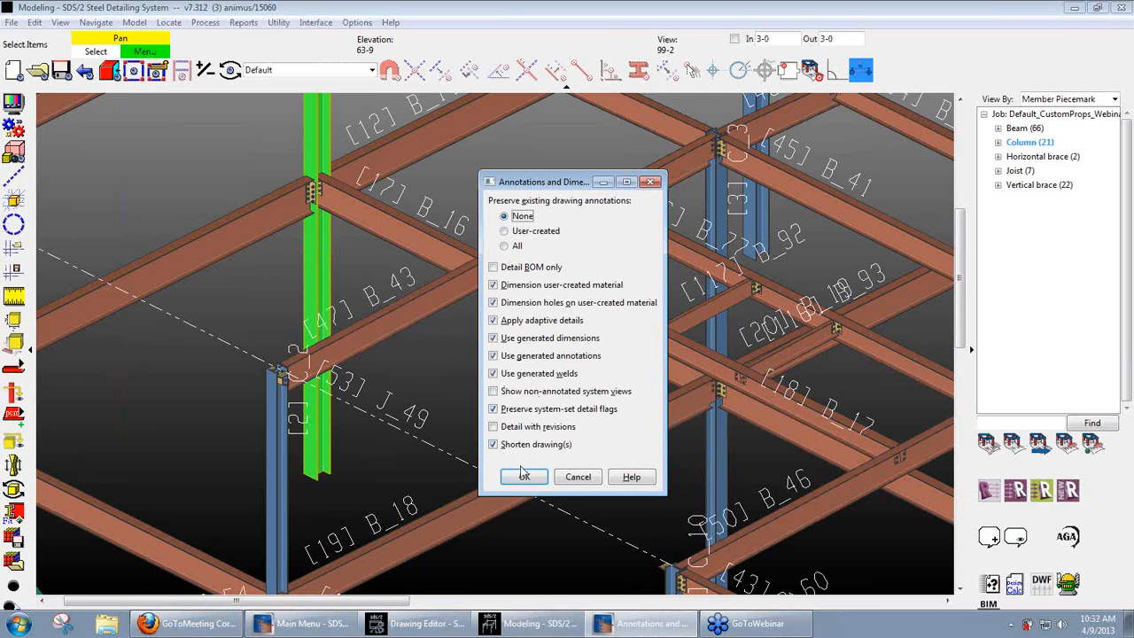
left_click(524, 477)
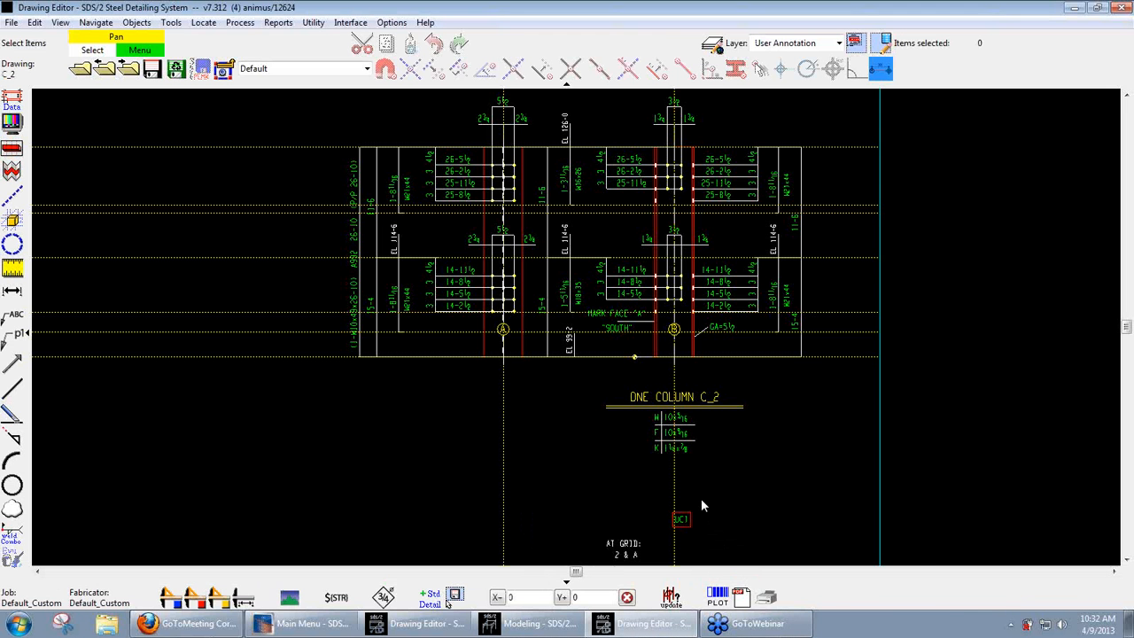
Step: Inspect the boxed user comment label below the column callout on the C_2 detail, and close the drawing
scroll(702, 530, "up", 3)
scroll(650, 519, "down", 4)
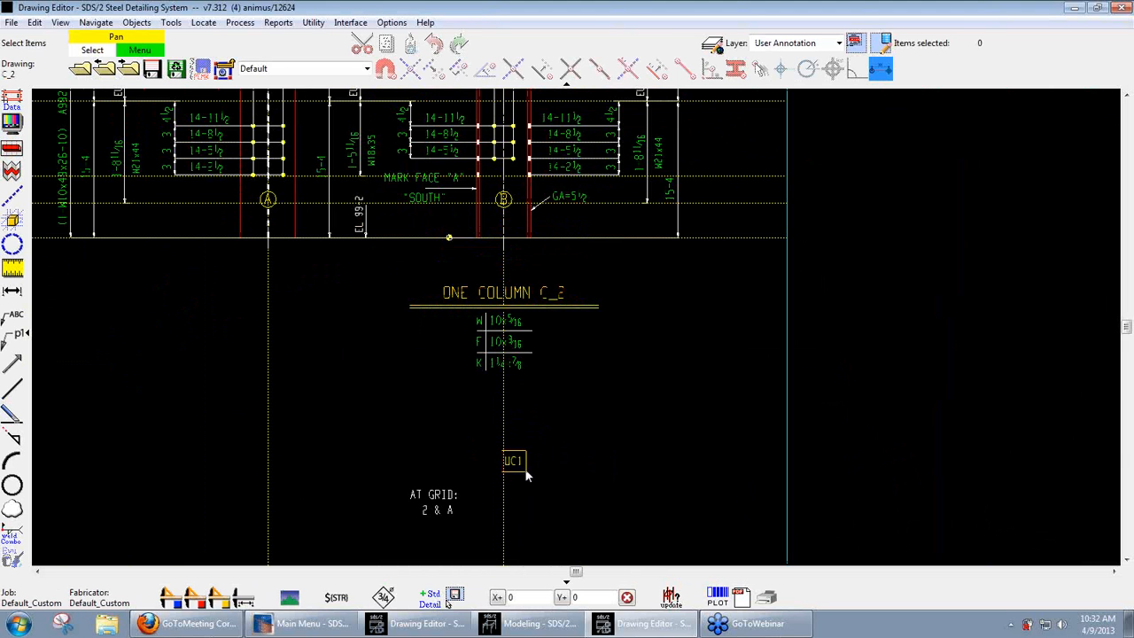
scroll(522, 479, "down", 2)
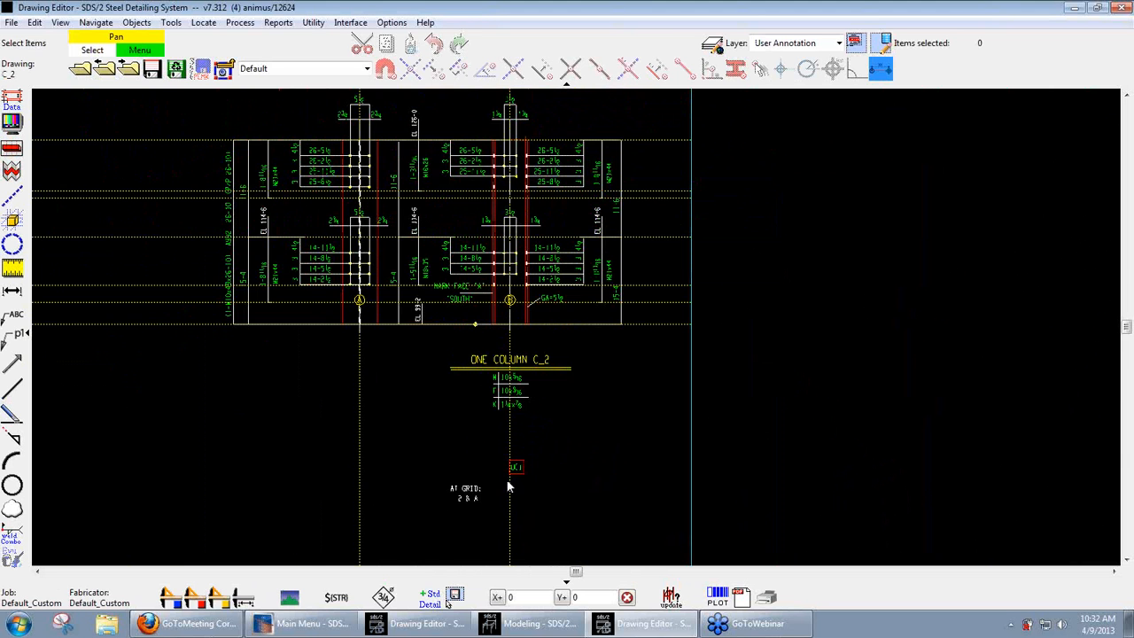
scroll(632, 416, "down", 1)
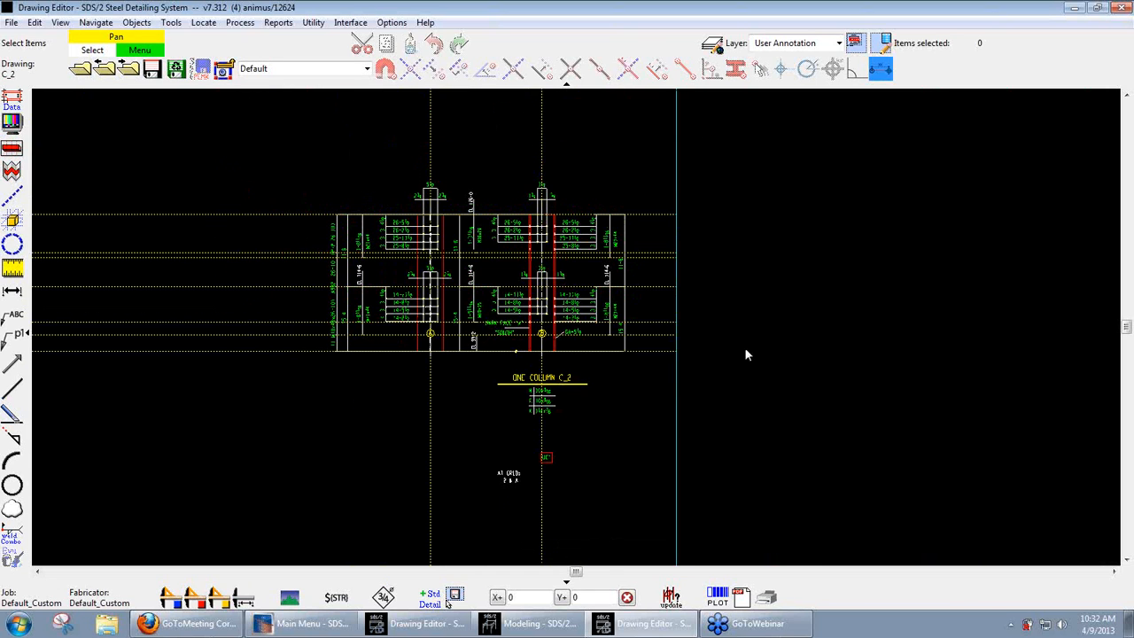
left_click(1118, 7)
scroll(483, 394, "down", 4)
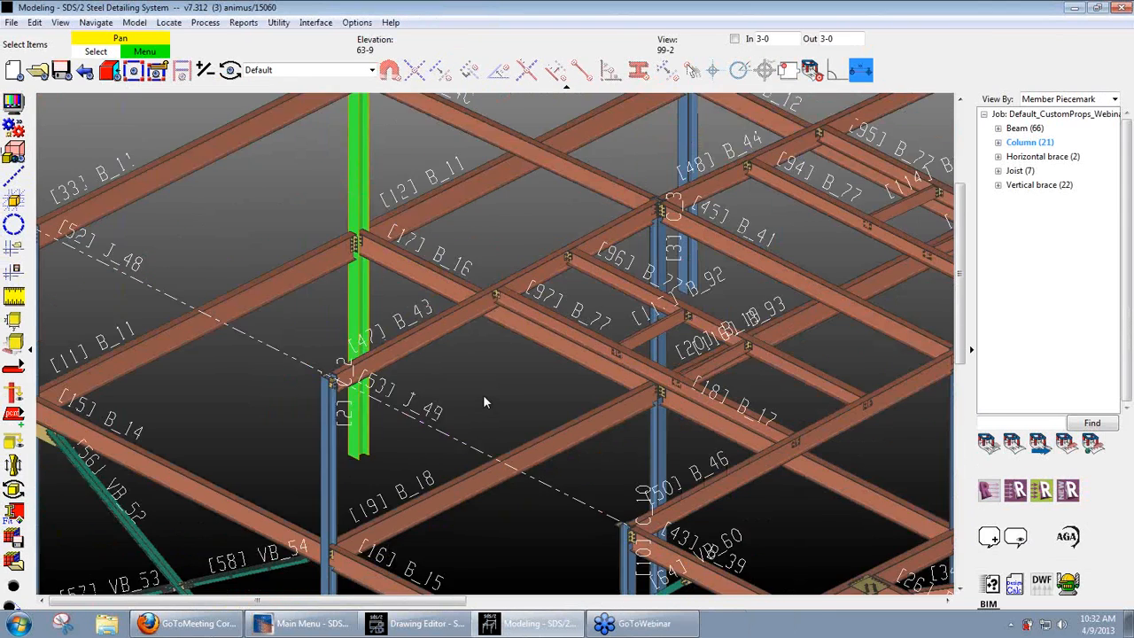
middle_click_drag(495, 408, 463, 431)
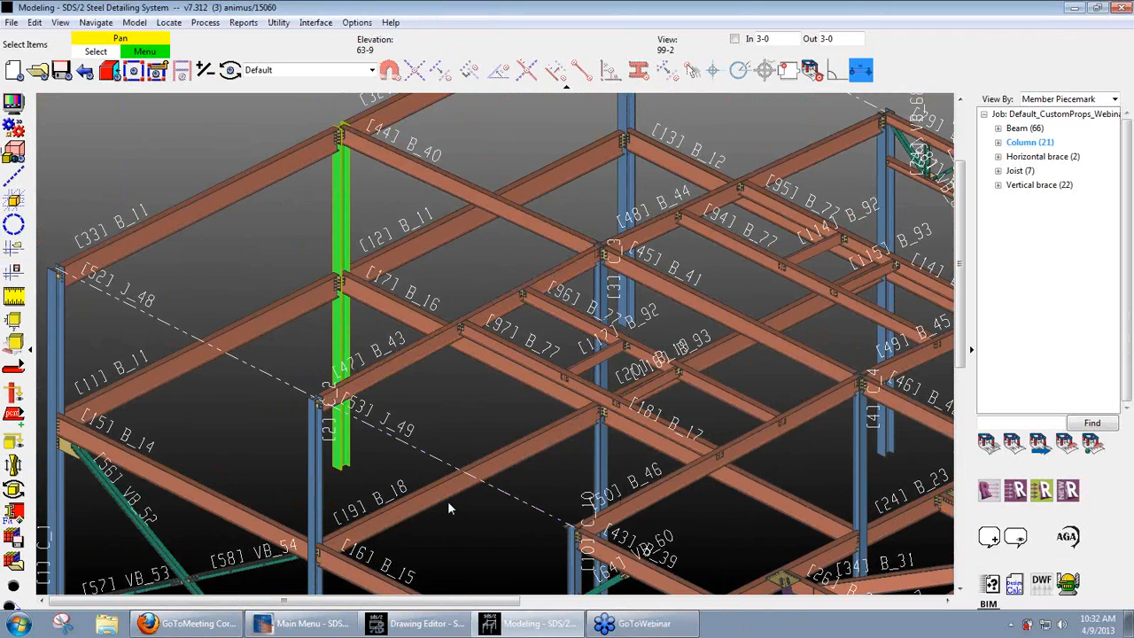
middle_click_drag(452, 393, 455, 448)
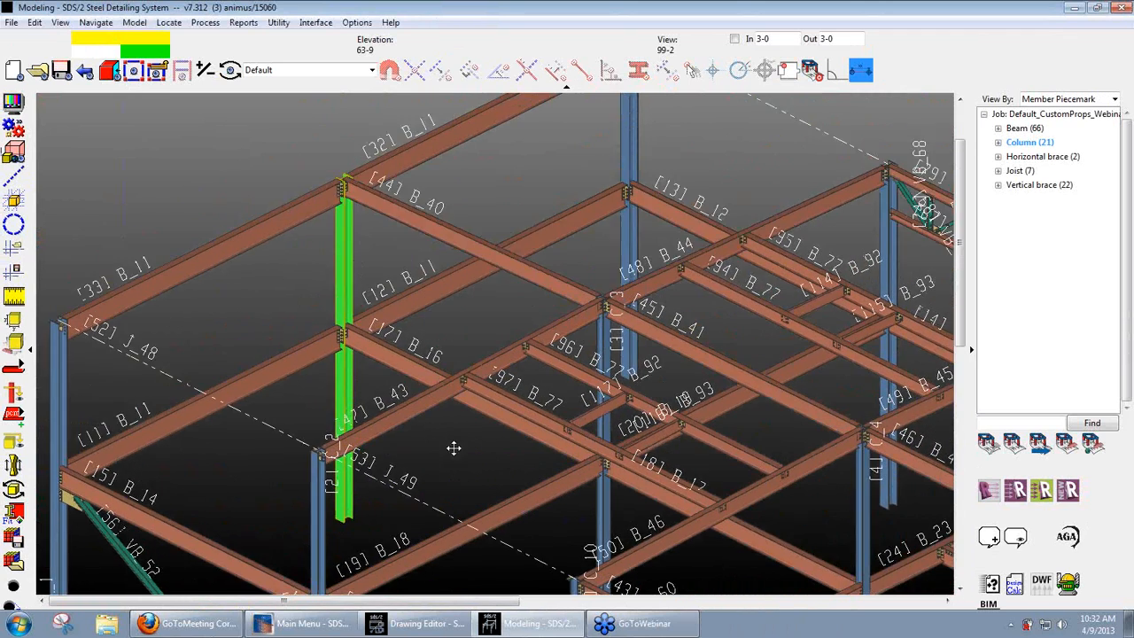
scroll(454, 450, "down", 3)
middle_click_drag(447, 357, 330, 285)
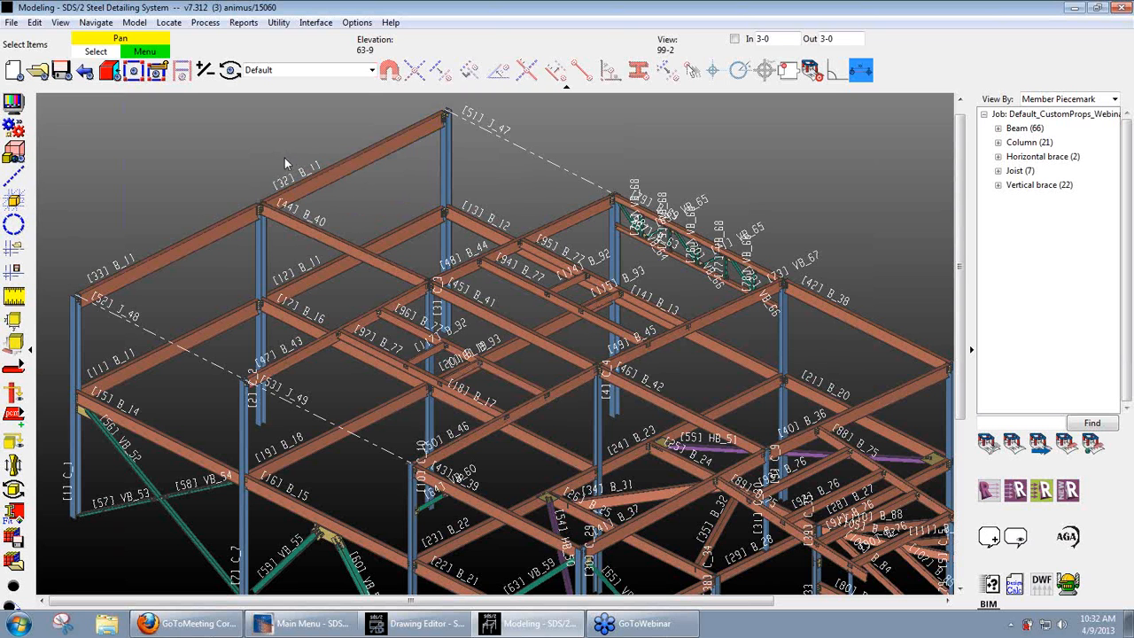
Step: Open the Member custom property schema from the job options and look over its list of entries
left_click(358, 22)
mouse_move(379, 55)
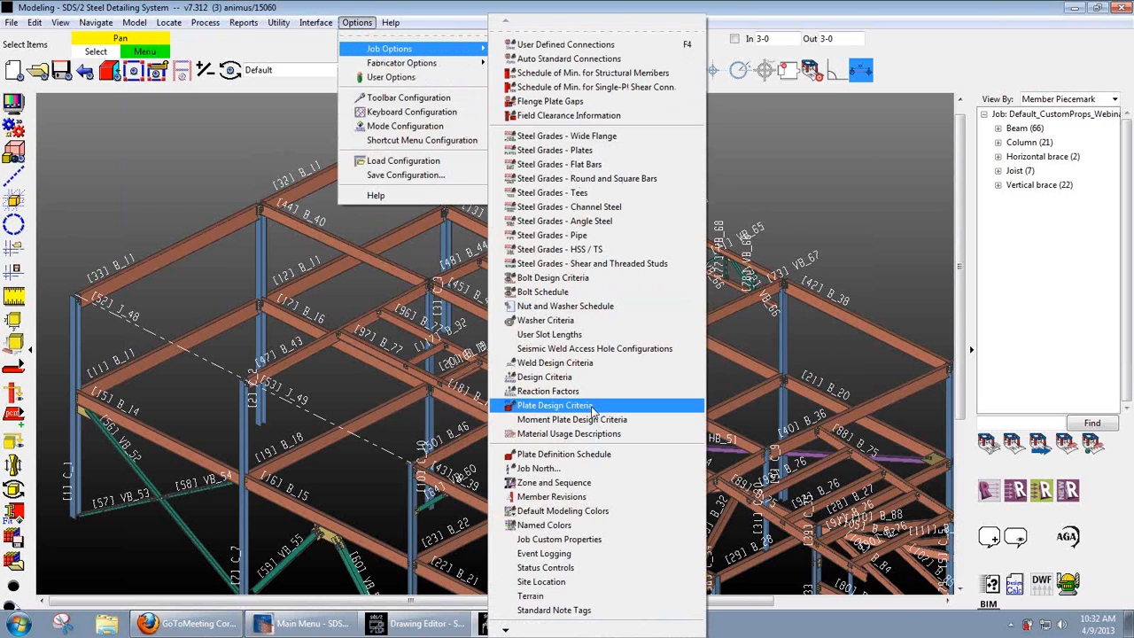
mouse_move(546, 632)
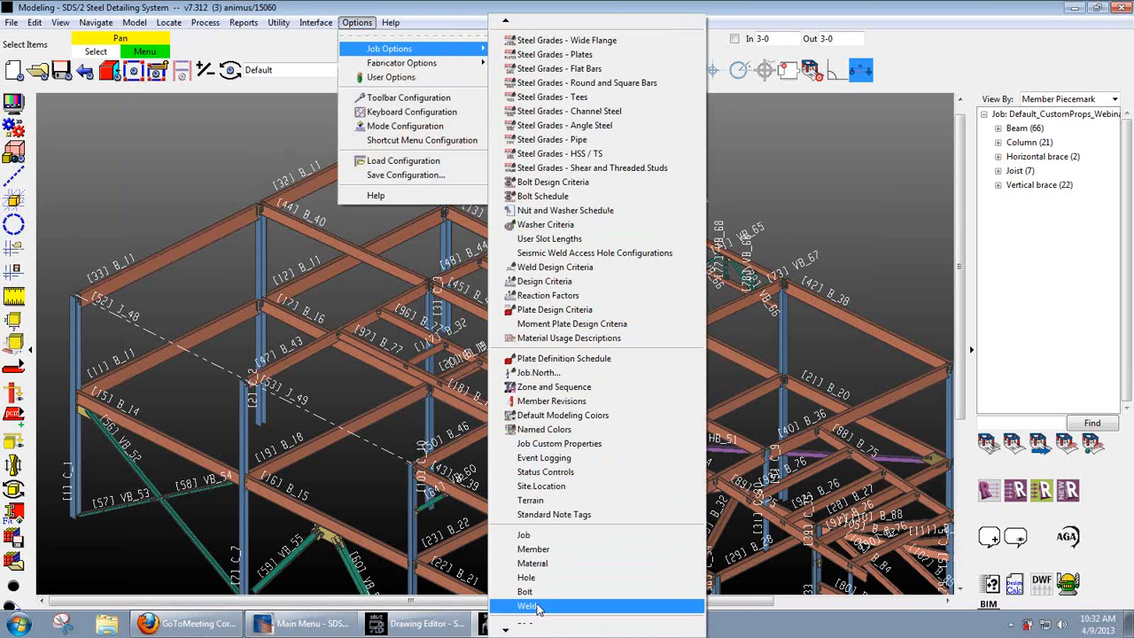
left_click(543, 551)
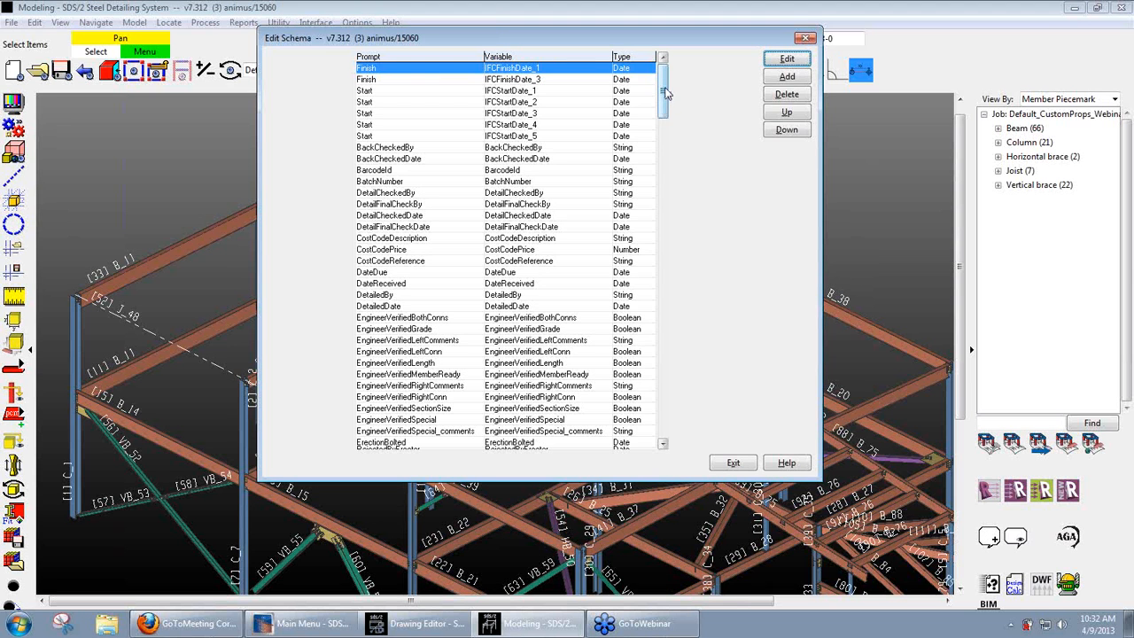
mouse_move(666, 96)
left_mouse_down()
mouse_move(666, 156)
mouse_move(666, 78)
left_mouse_up()
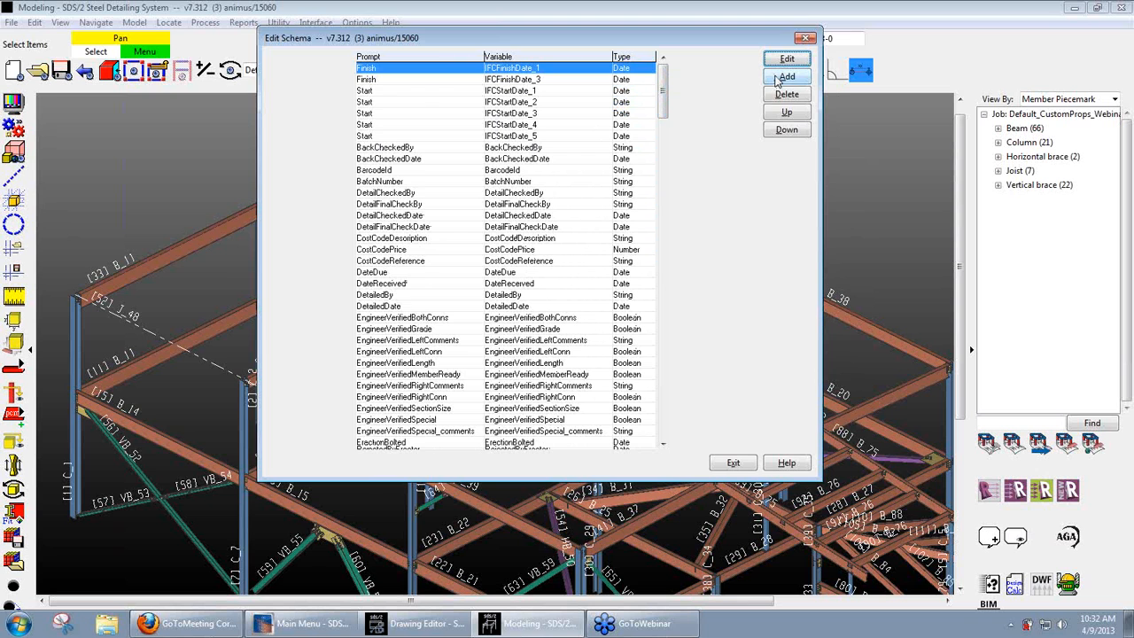
Step: Add a Boolean schema entry named ModelChecked with the prompt Model Approved, and enable adding it to the member detail
left_click(777, 80)
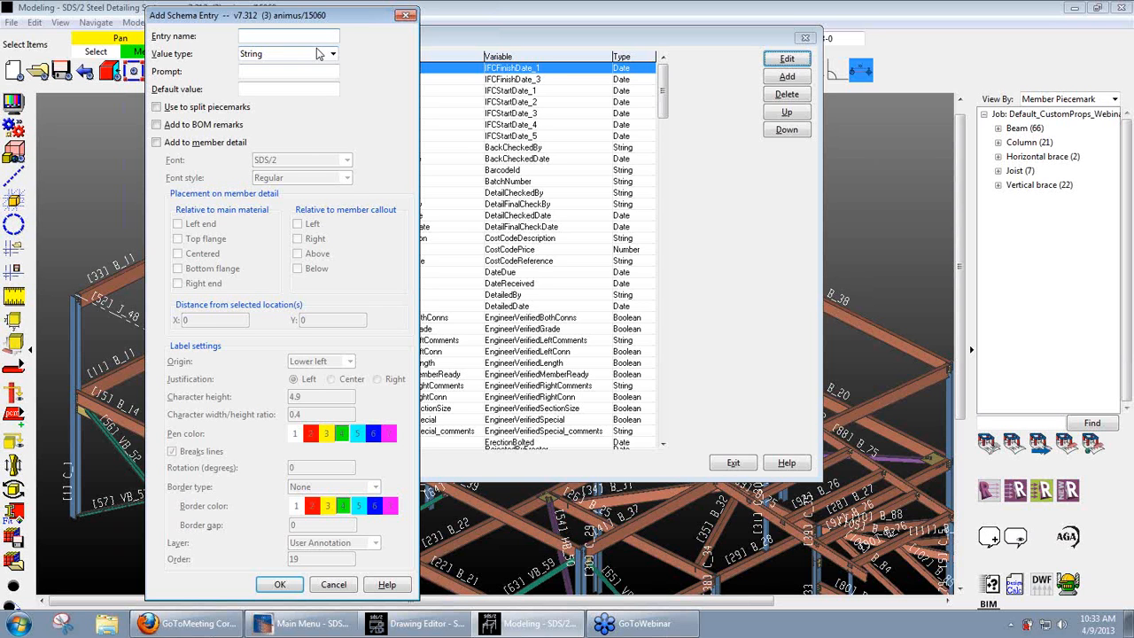
type("ModelChecked")
left_click(295, 55)
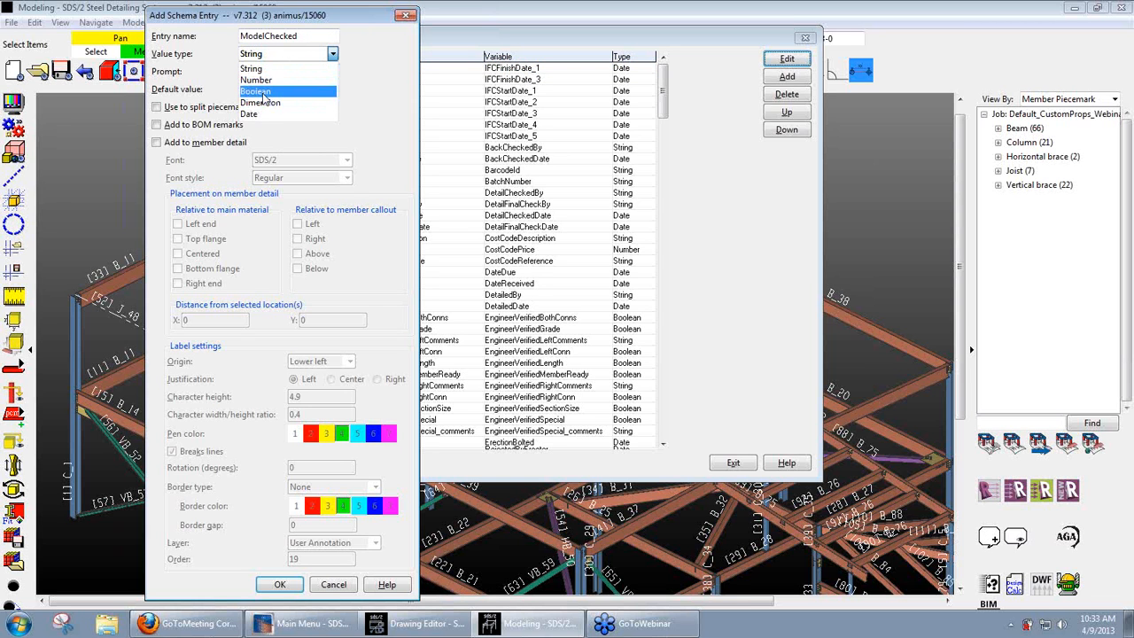
left_click(262, 92)
left_click(268, 73)
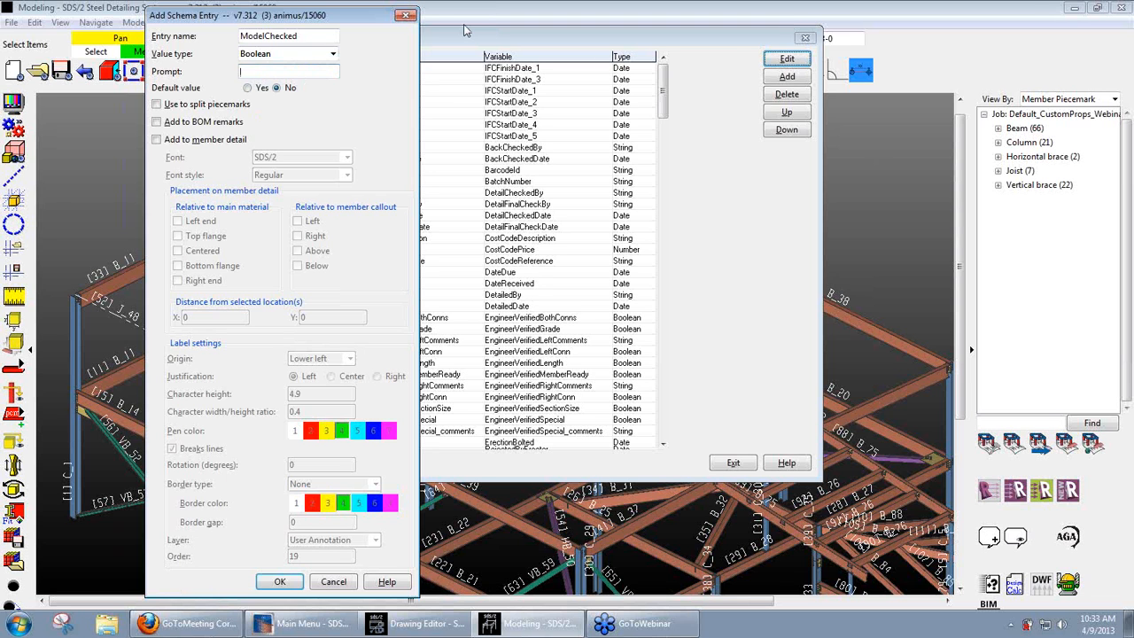
type("Model Approved")
left_click(188, 141)
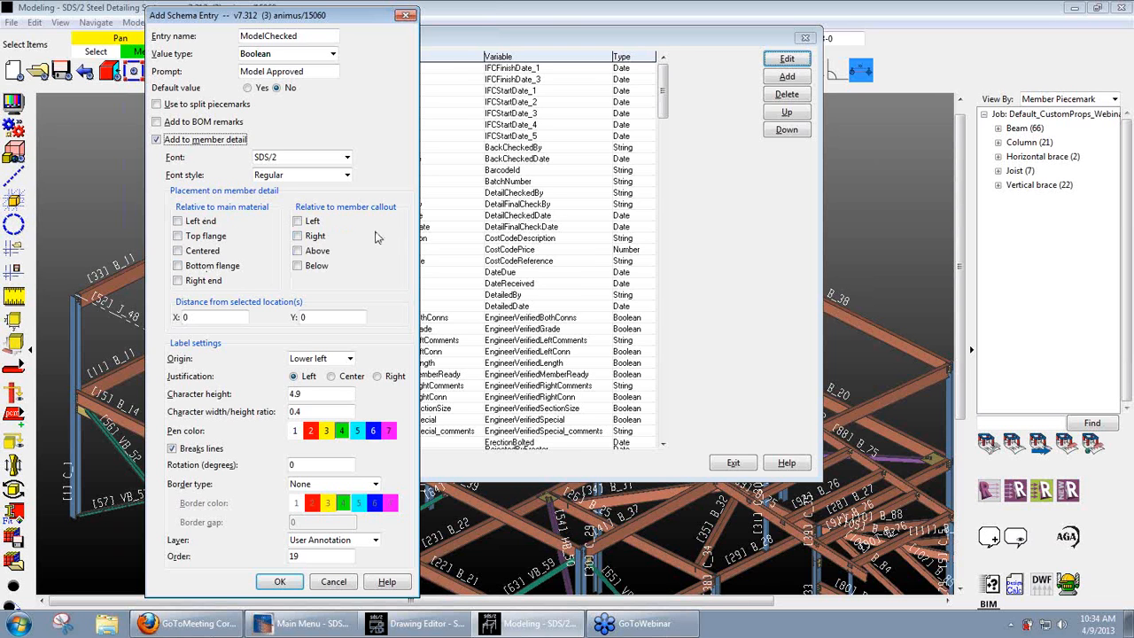
Step: Try the Left end, Top flange, Centered and Below placements for the new entry, then discard it and leave the schema
left_click(197, 221)
left_click(195, 235)
left_click(196, 250)
left_click(196, 251)
left_click(196, 236)
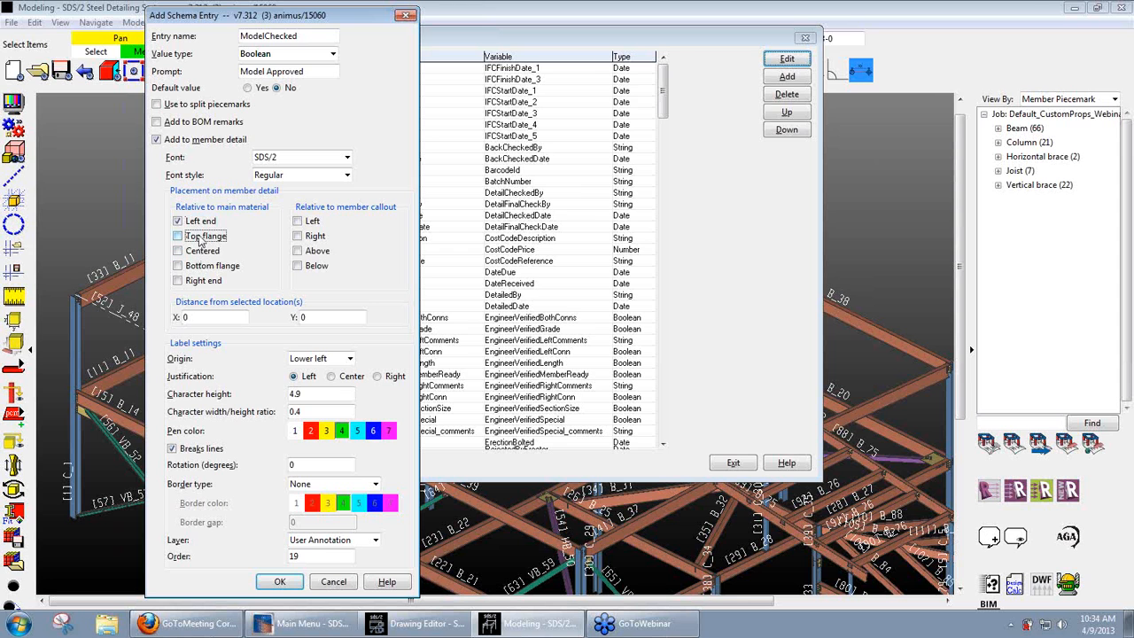
left_click(197, 221)
left_click(316, 267)
left_click(300, 265)
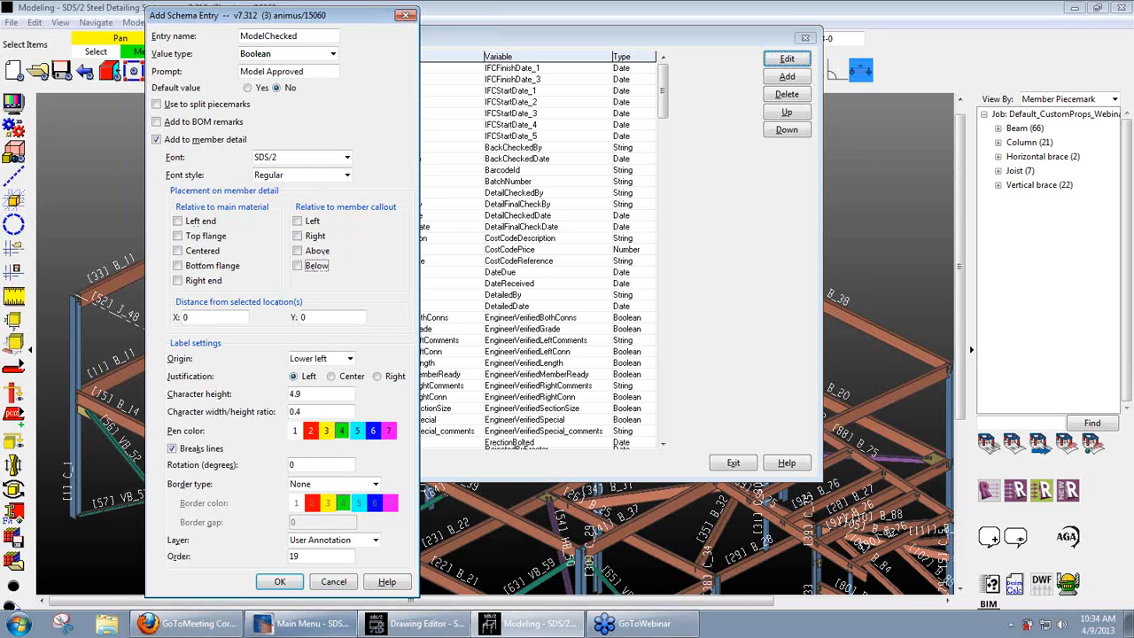
left_click(333, 581)
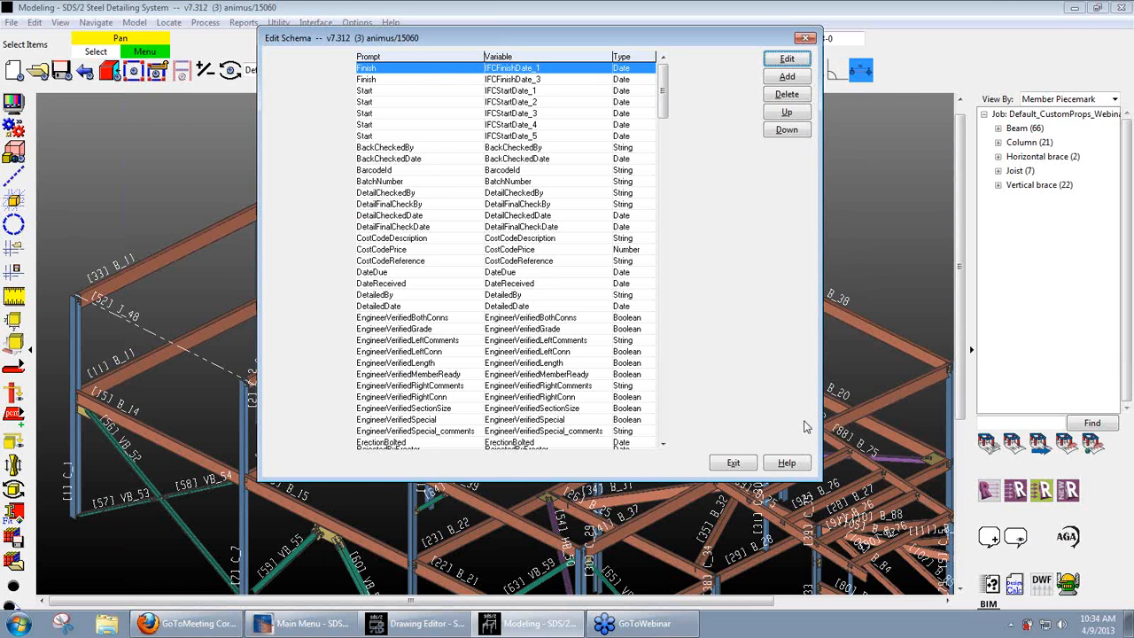
left_click(733, 463)
Step: Switch to the Drawing Editor and examine the property label placements around beam 1B1 and its member callout
left_click(411, 627)
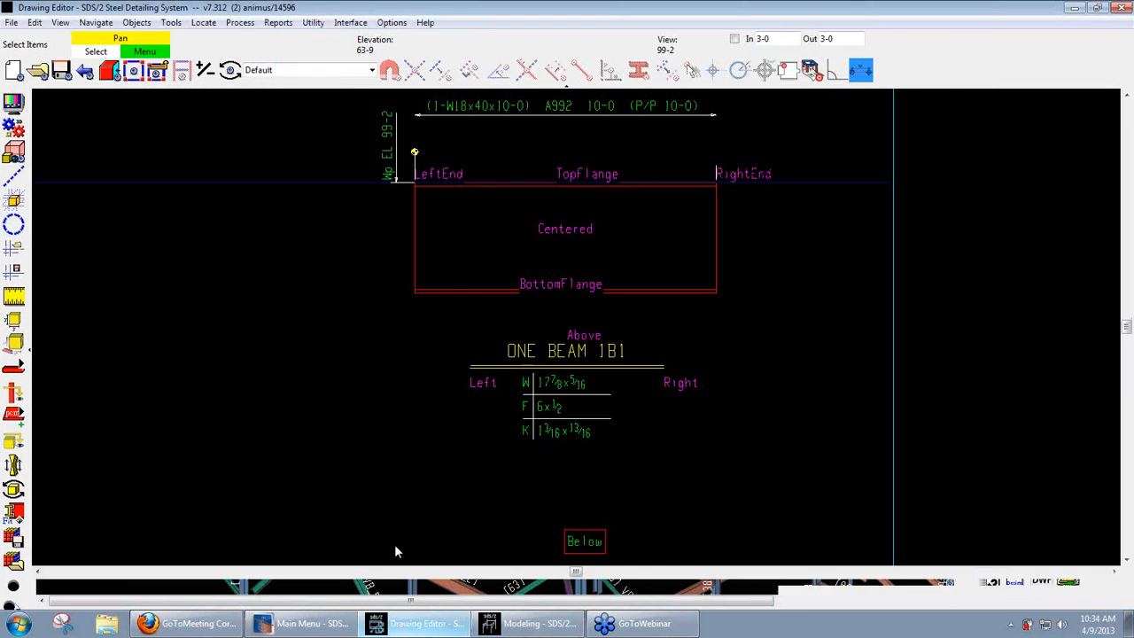
middle_click_drag(756, 370, 712, 342)
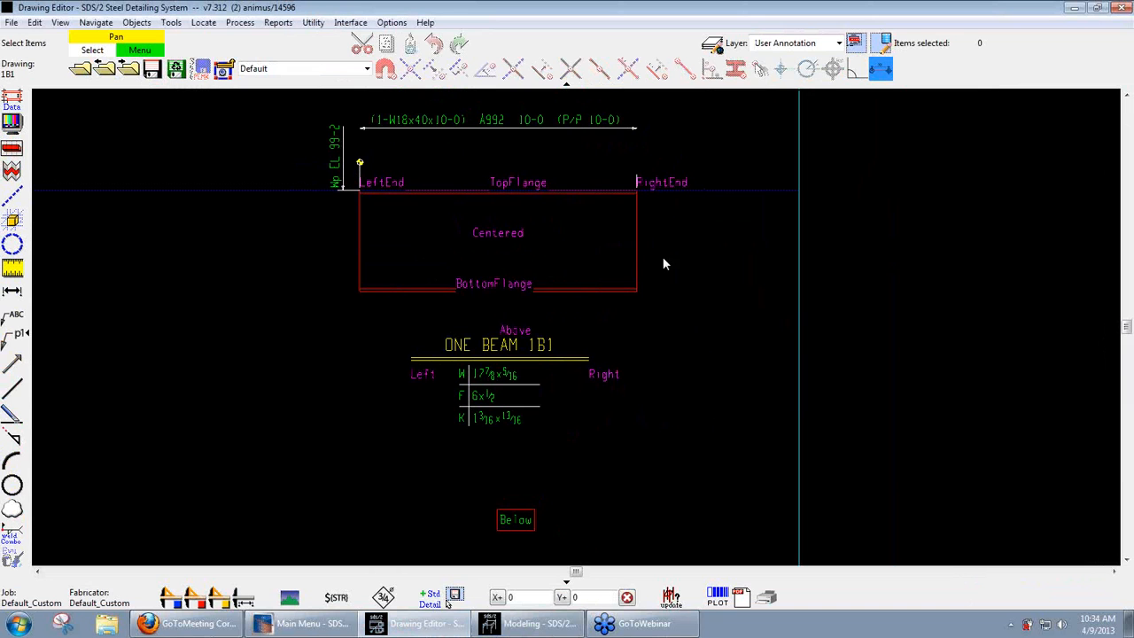
left_click(391, 186)
left_click(665, 182)
left_click(497, 283)
left_click(505, 332)
left_click(423, 373)
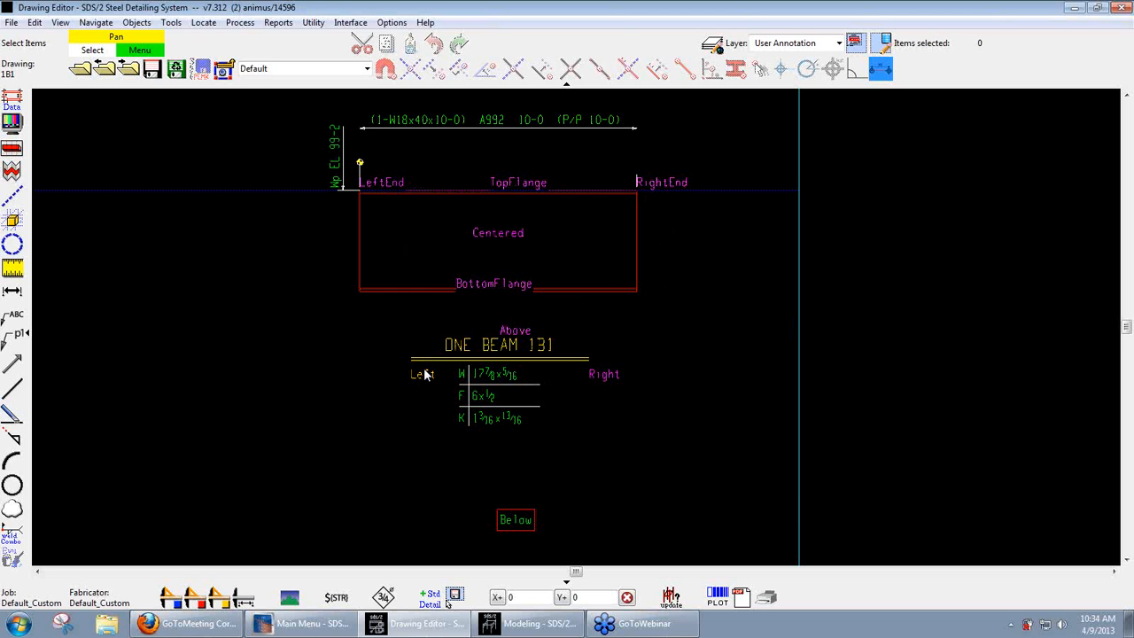
left_click(603, 381)
left_click(526, 524)
left_click(677, 463)
scroll(519, 251, "up", 2)
scroll(530, 381, "down", 1)
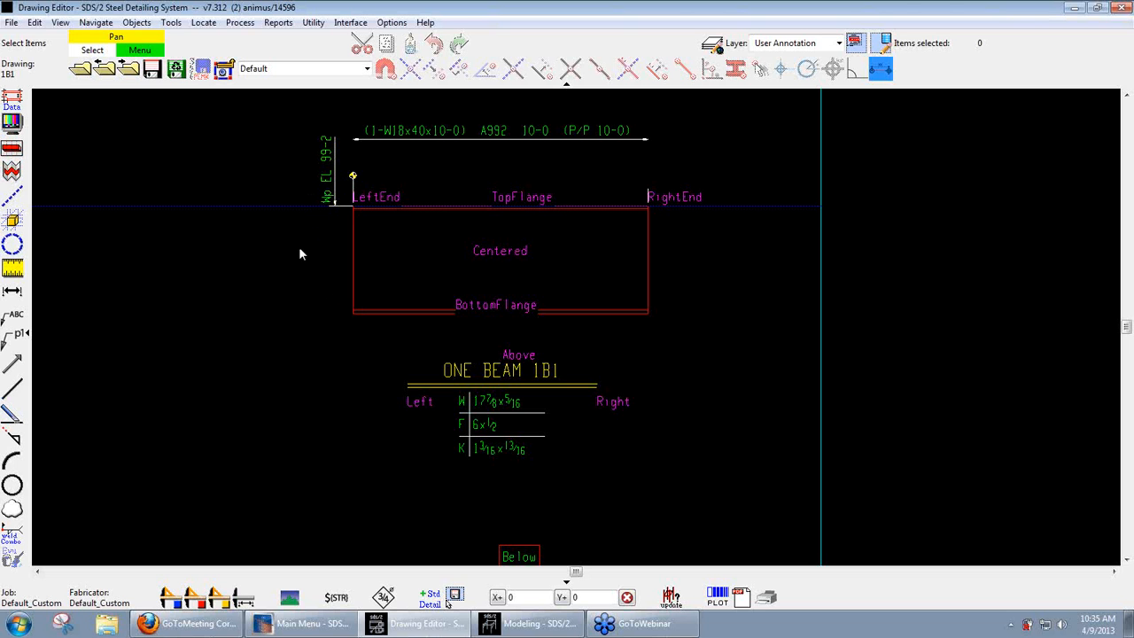
Step: Open the LeftEnd entry of the Member custom property schema for editing from the job options
left_click(392, 24)
mouse_move(443, 49)
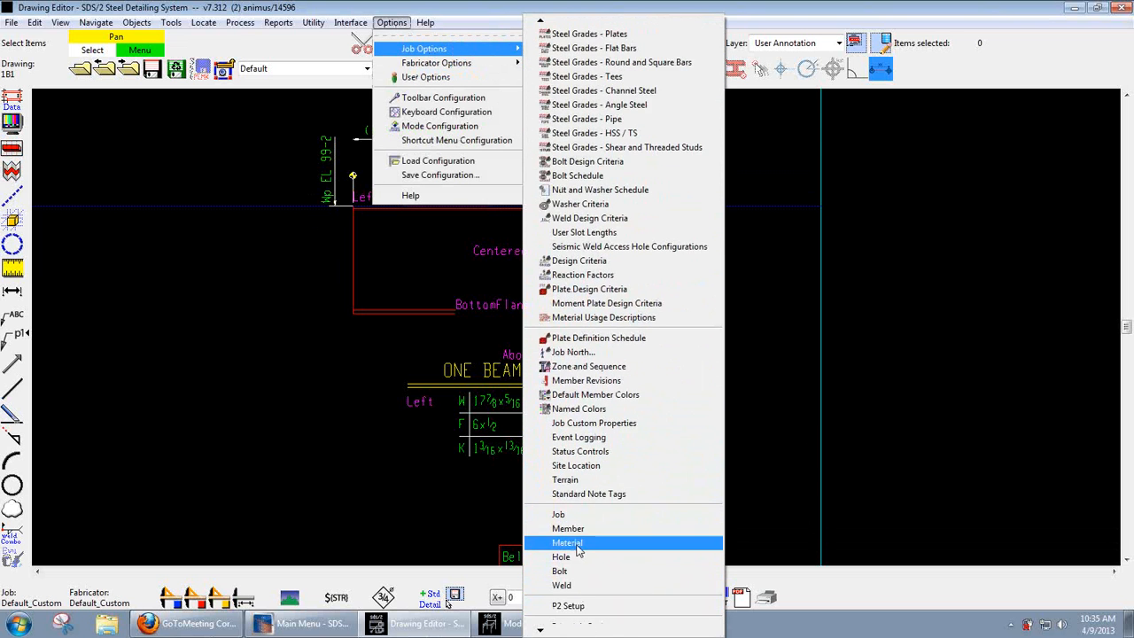
left_click(577, 537)
left_click(662, 443)
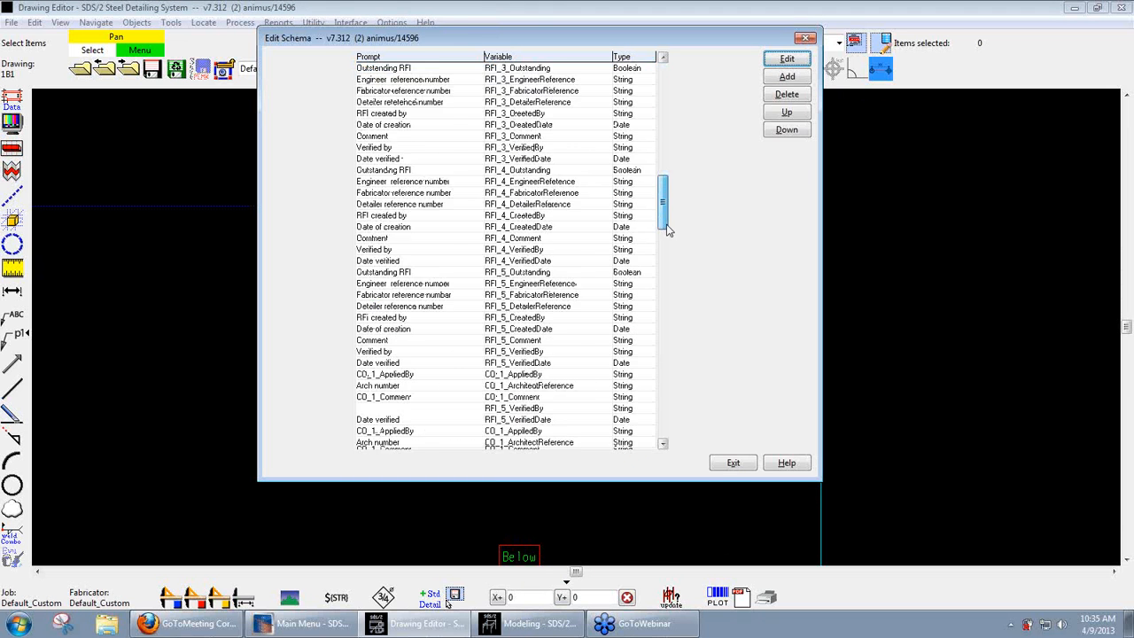
left_click(512, 351)
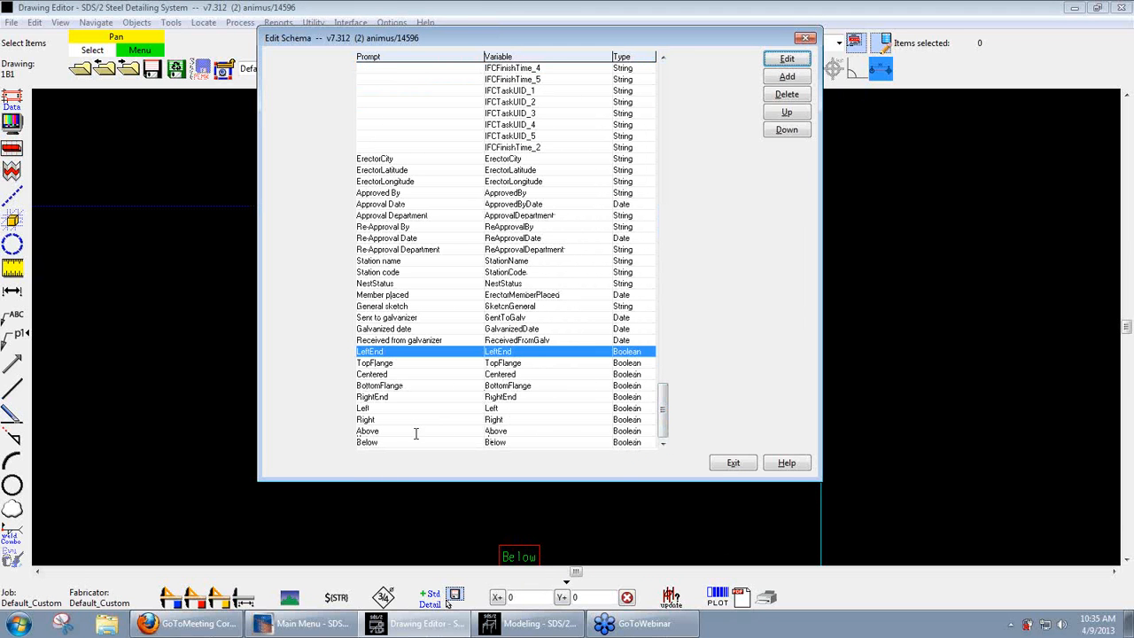
left_click(787, 58)
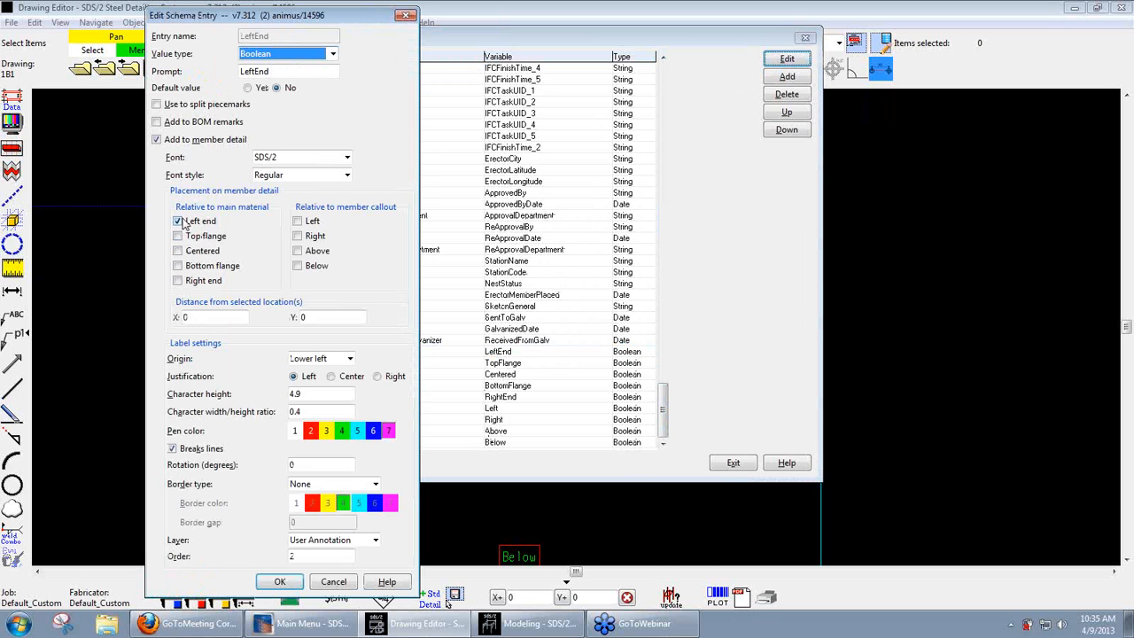
Step: Set the LeftEnd label's origin to Lower right and its X distance to -6, then accept the entry and leave the schema
left_click(342, 360)
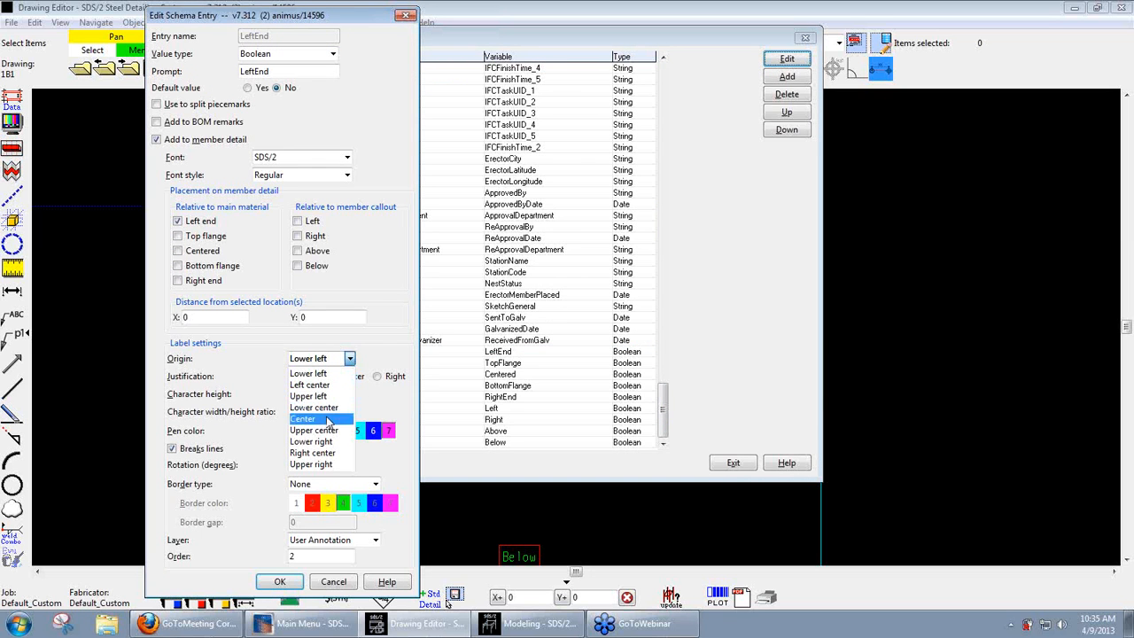
left_click(319, 442)
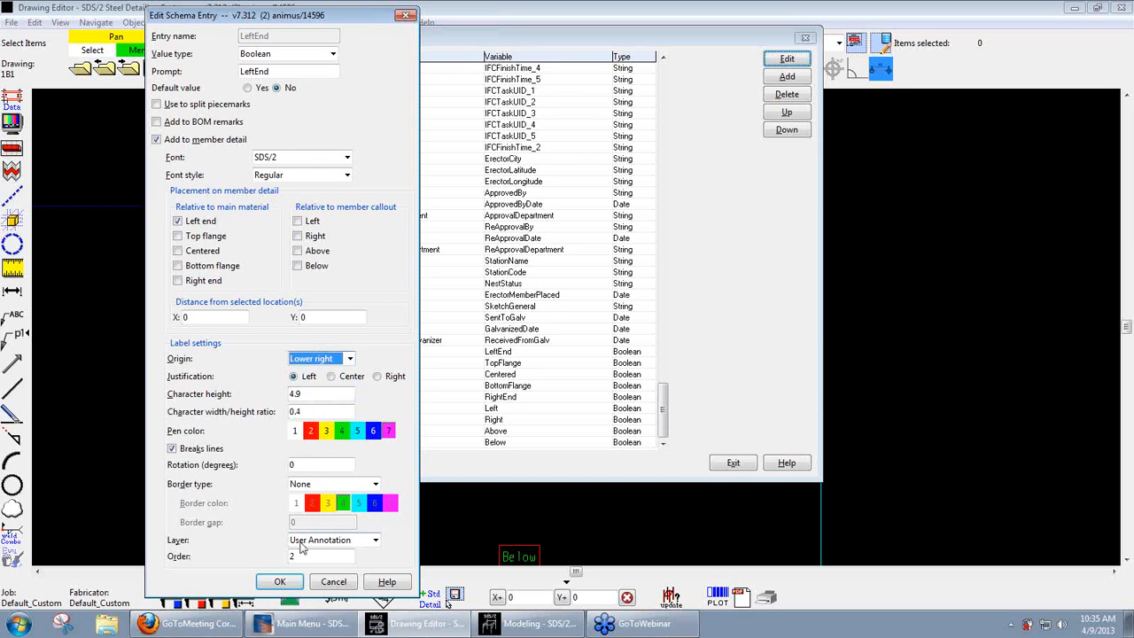
double_click(213, 320)
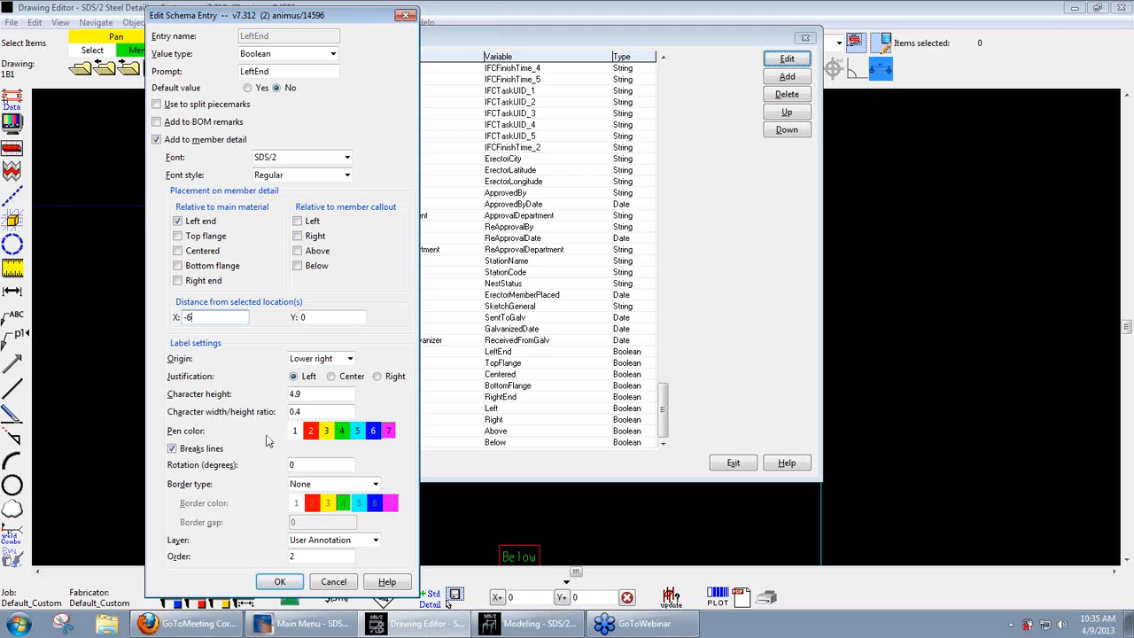
left_click(280, 581)
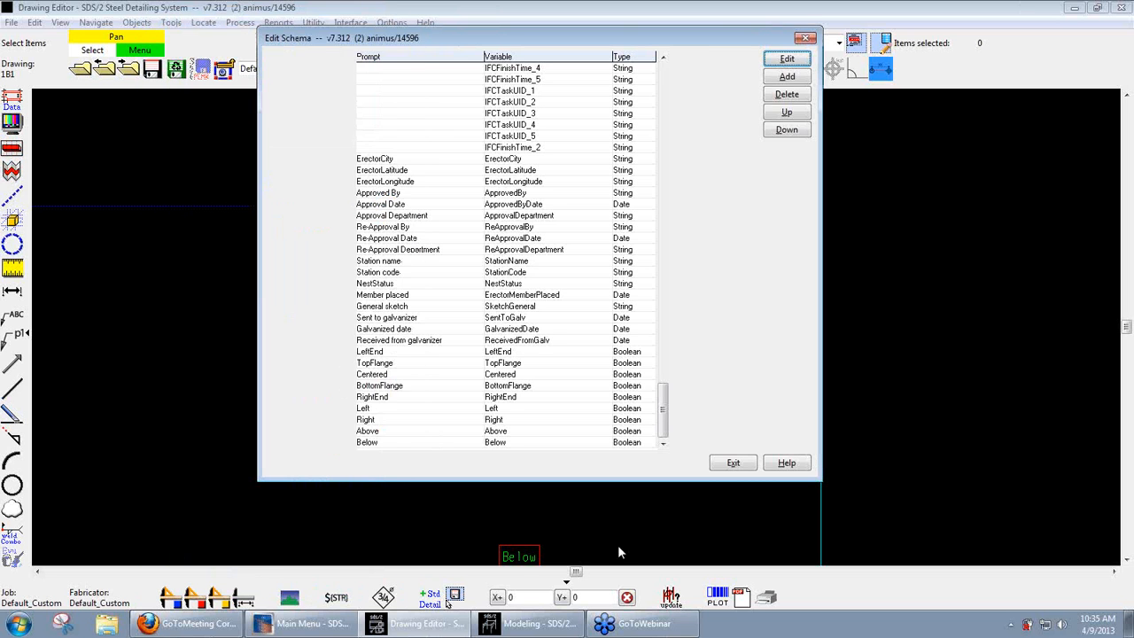
left_click(735, 465)
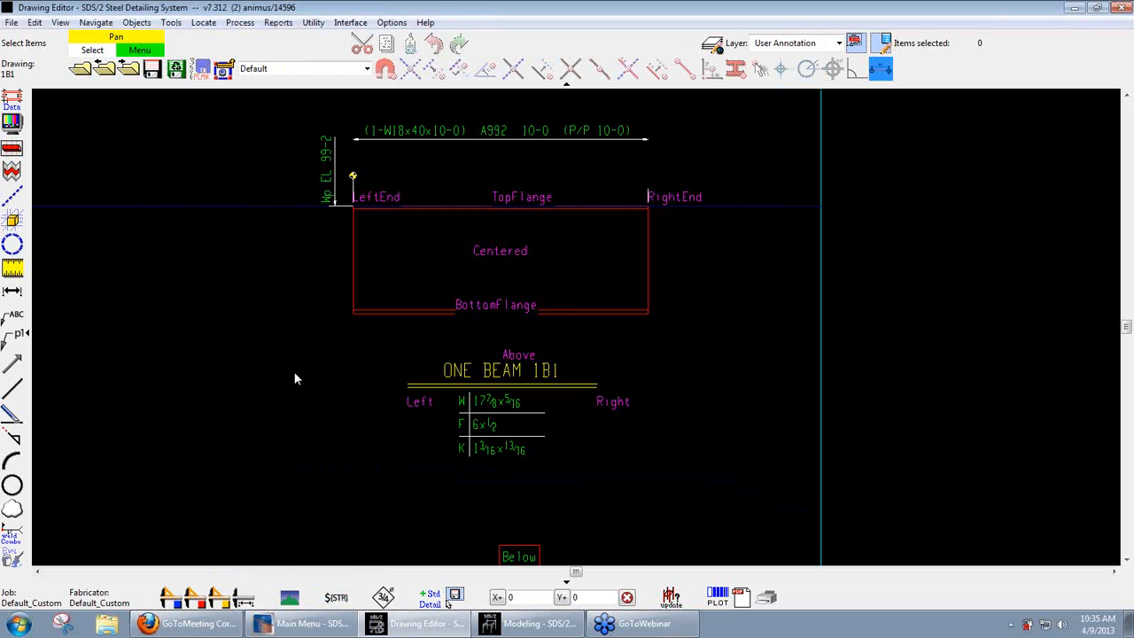
Step: Detail the current piecemark 1B1 again with no existing drawing annotations preserved
left_click(244, 23)
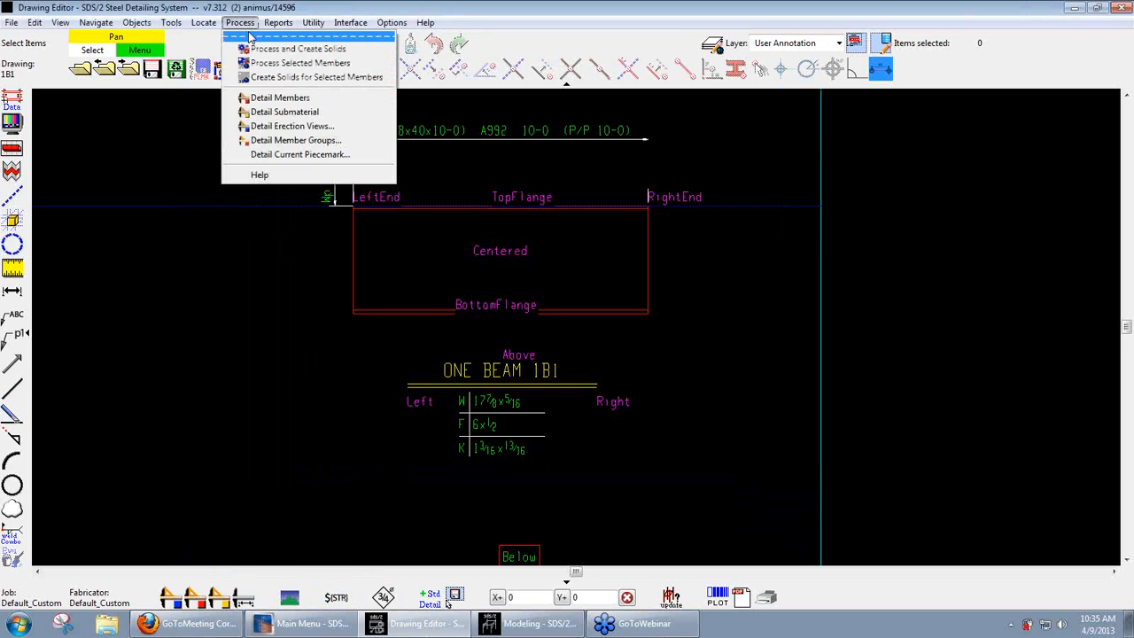
left_click(284, 154)
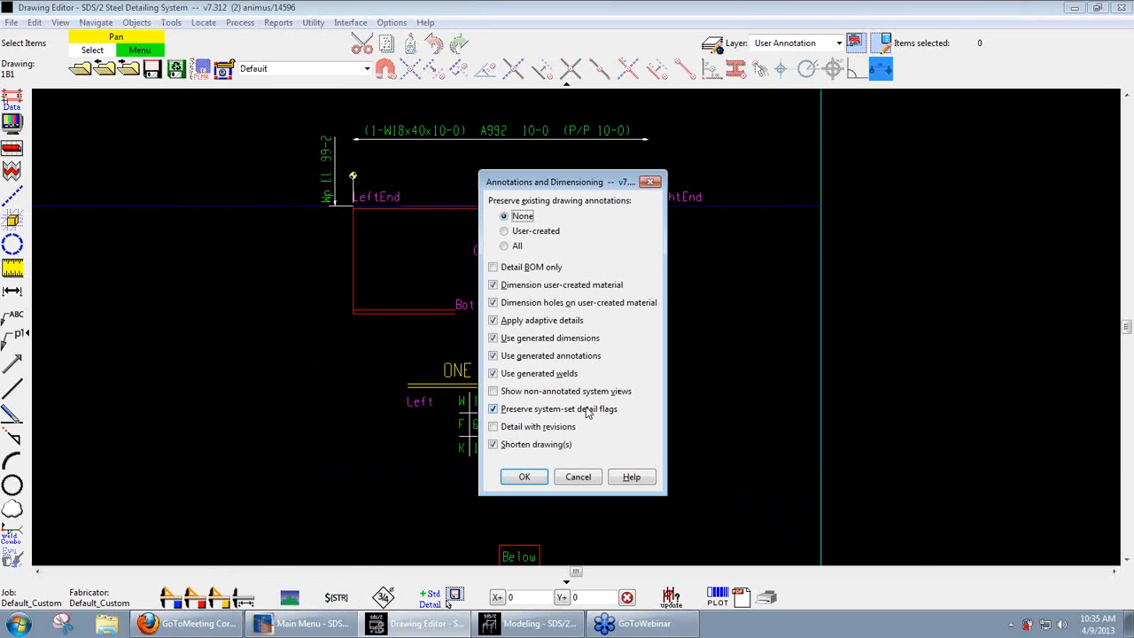
left_click(524, 478)
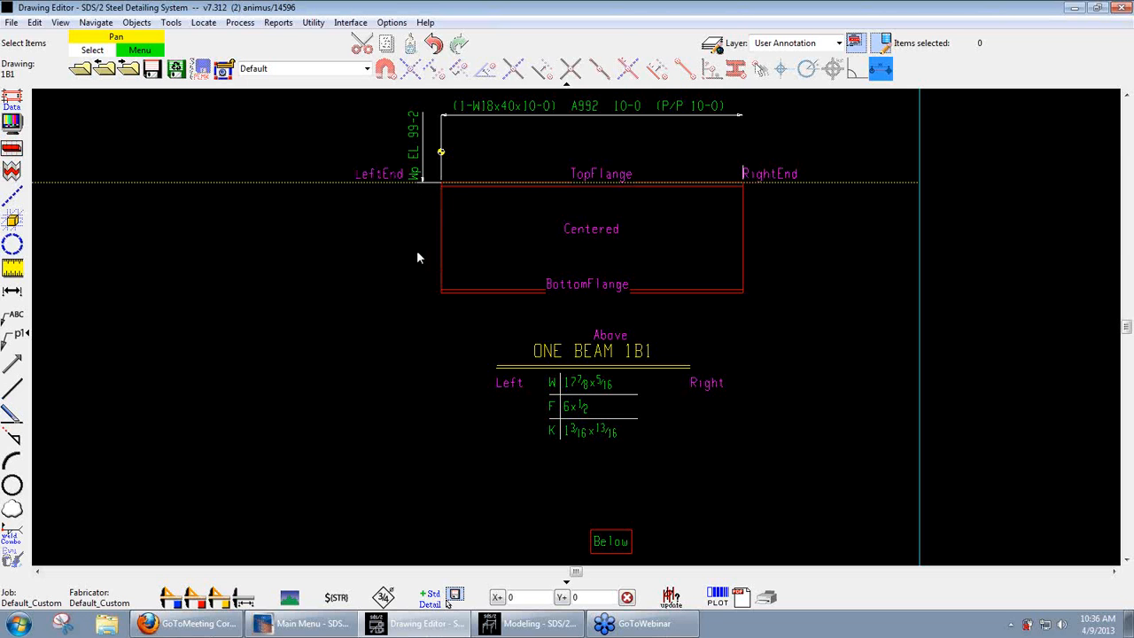
scroll(858, 305, "down", 1)
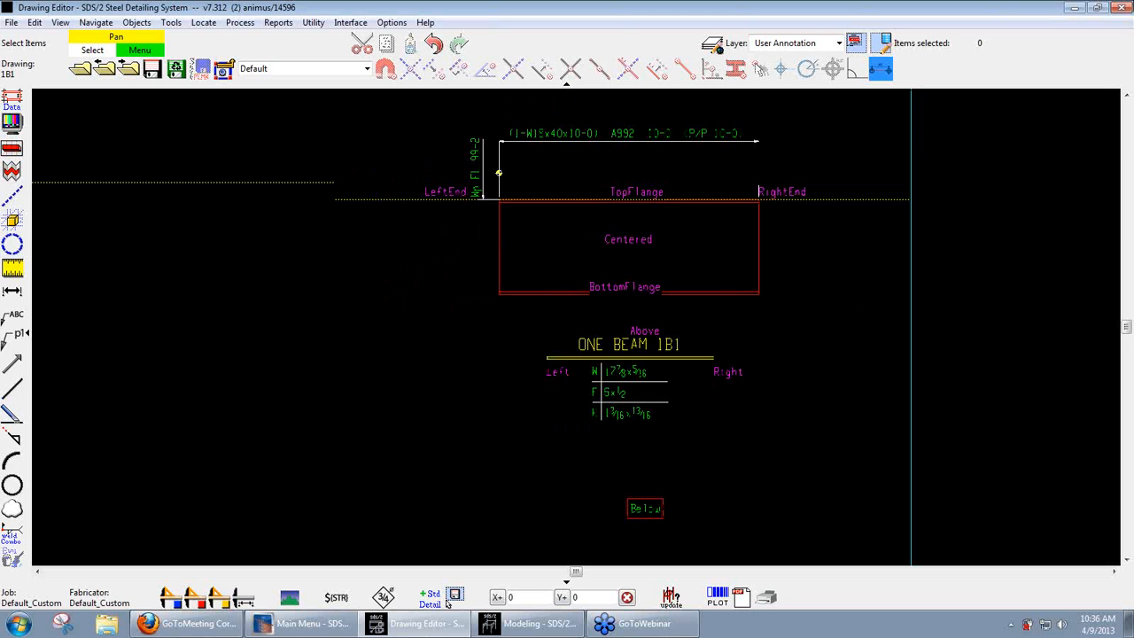
Step: Close drawing 1B1 without saving and open the Member custom property schema from the job options in Modeling
left_click(1121, 8)
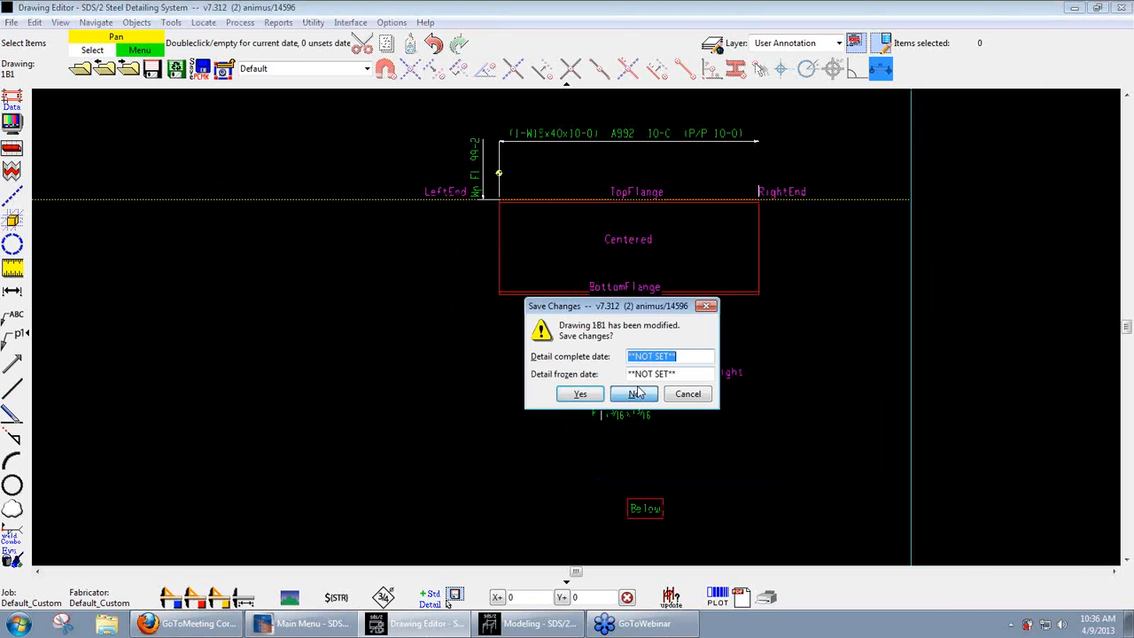
left_click(634, 393)
left_click(357, 22)
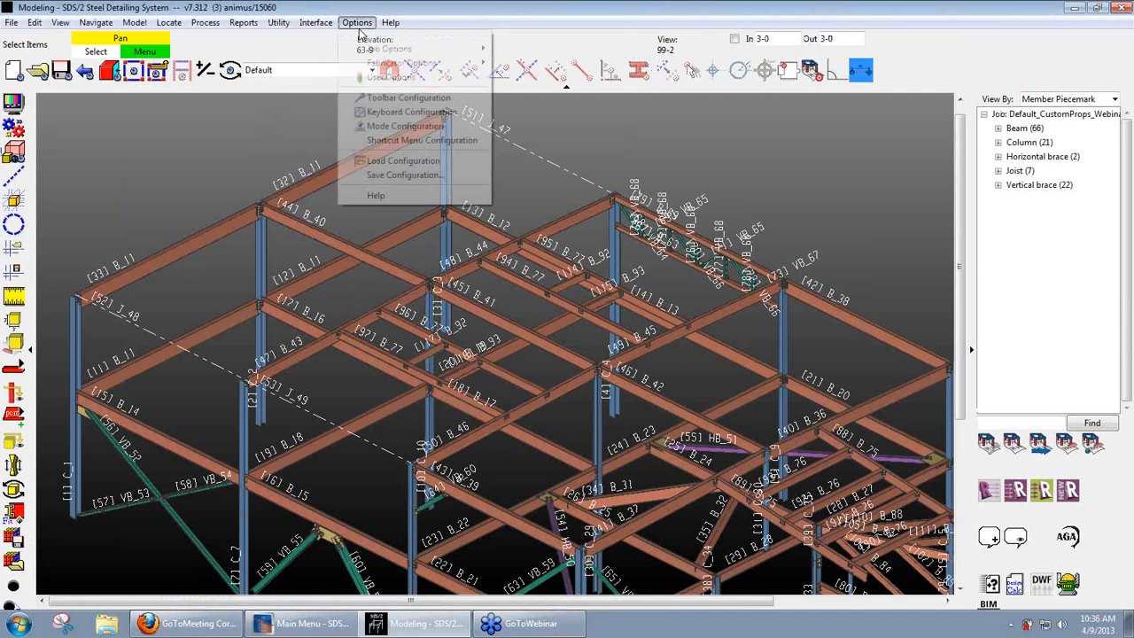
mouse_move(388, 53)
left_click(531, 534)
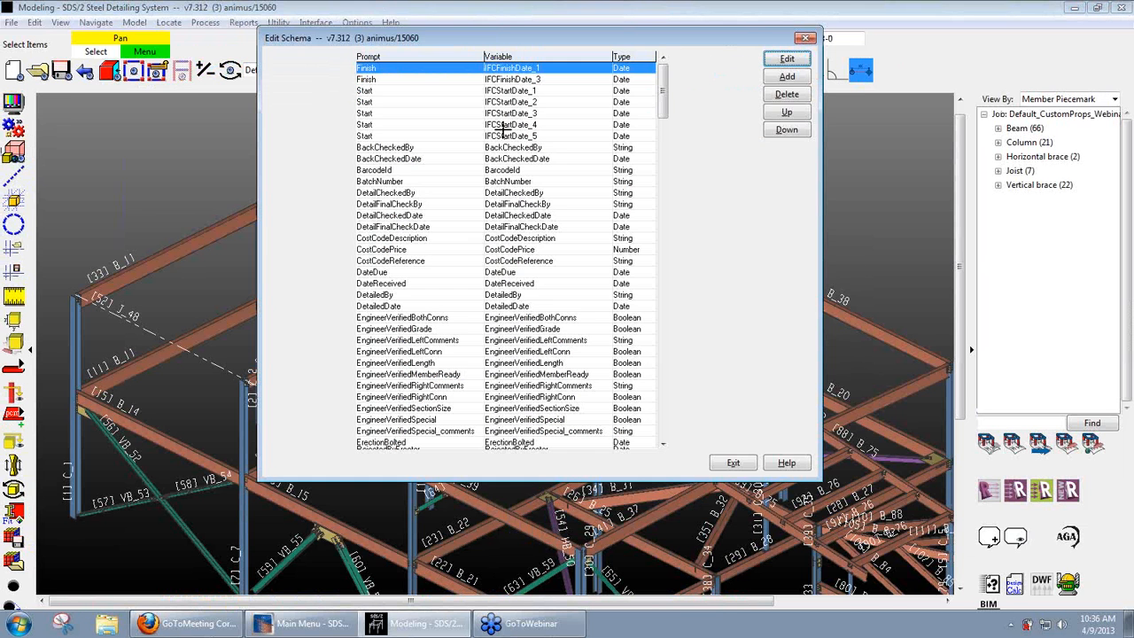
Step: Add a Boolean schema entry ModelChecked with the prompt Model Approved and enable adding it to the member detail
left_click(787, 76)
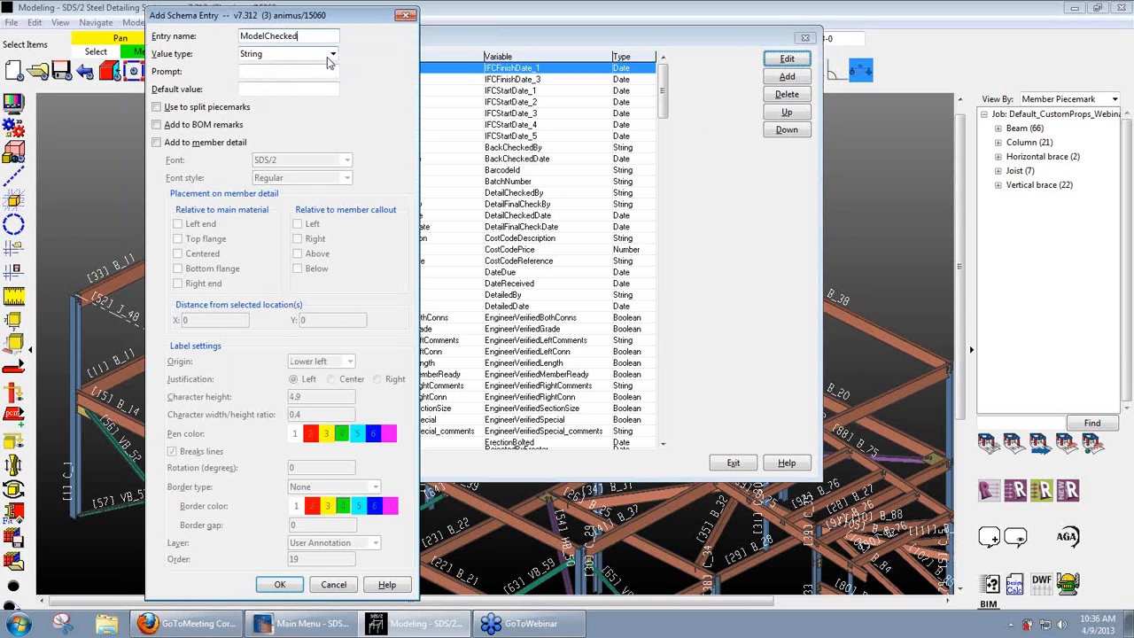
type("ModelChecked")
left_click(331, 54)
left_click(286, 88)
left_click(292, 72)
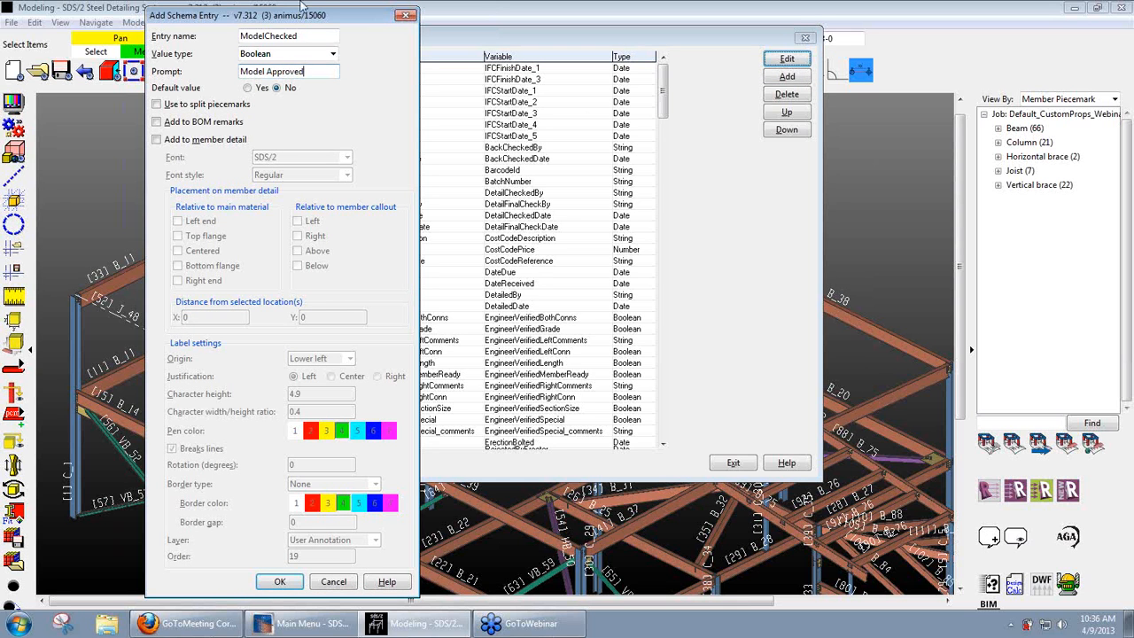
type("Model Approved")
left_click(182, 140)
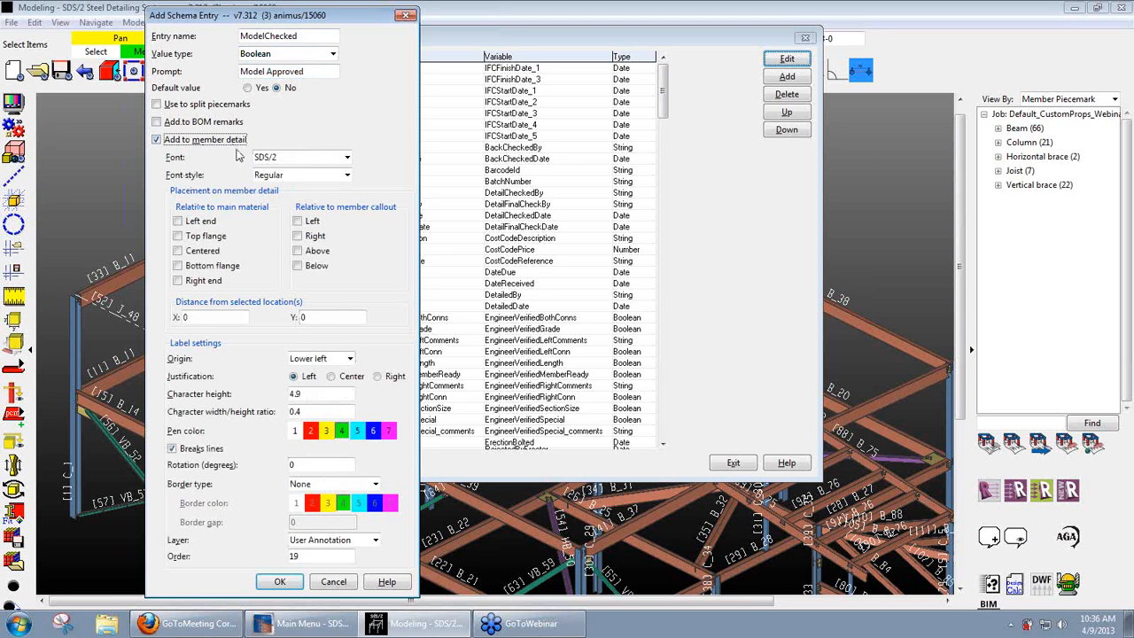
Step: Place the label below the member callout at Y distance -18, with a rectangular border in color 7 and a 0.5 border gap
left_click(298, 266)
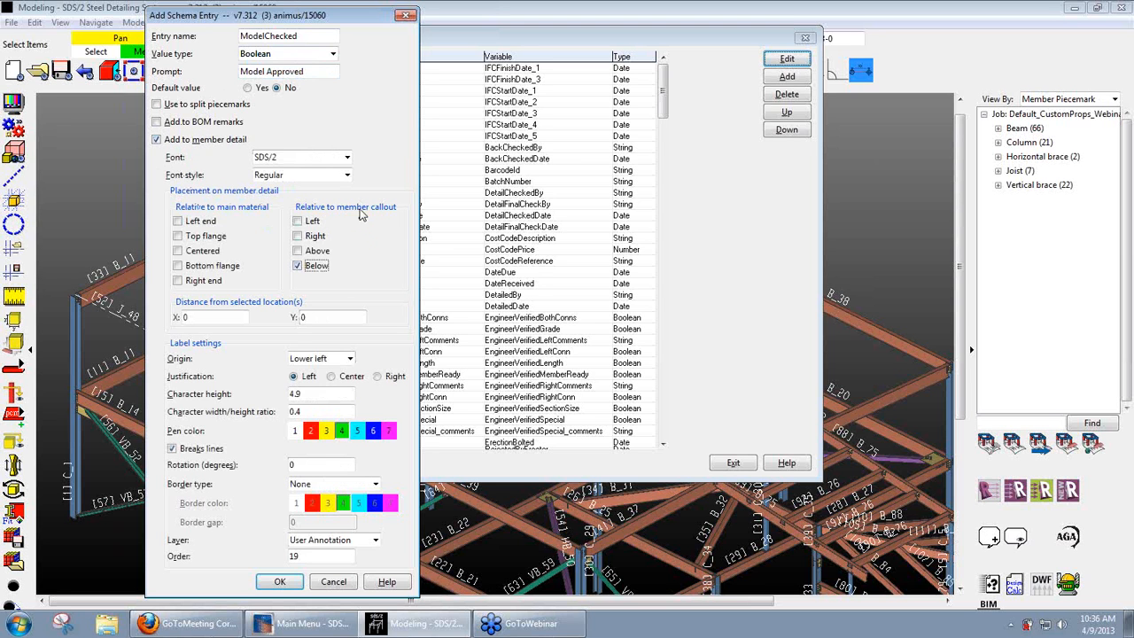
left_click(329, 316)
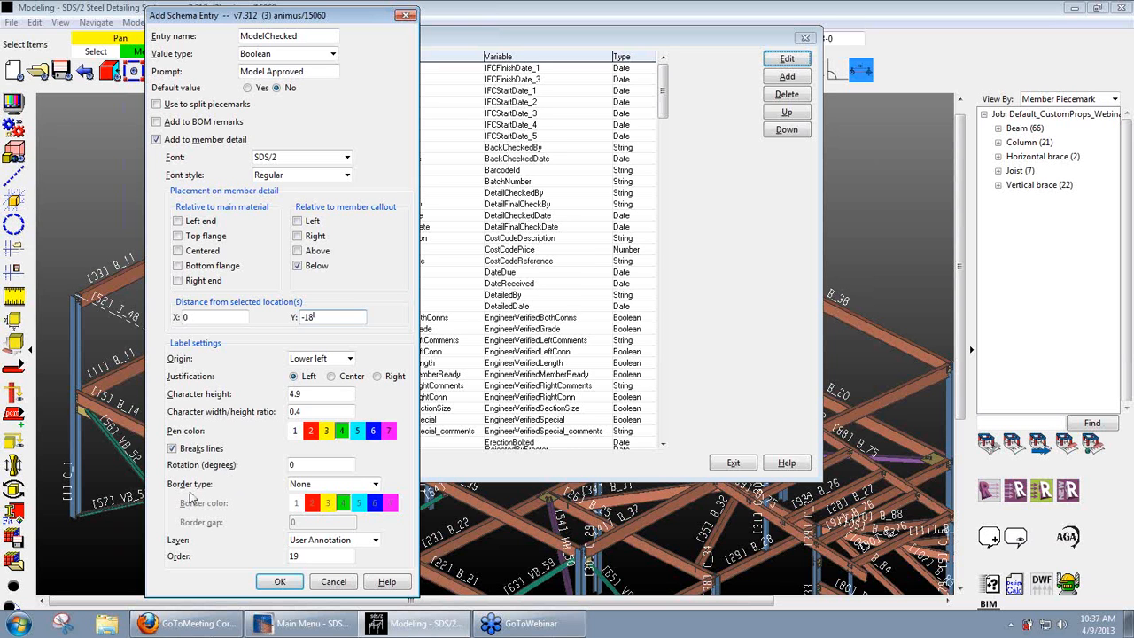
left_click(372, 485)
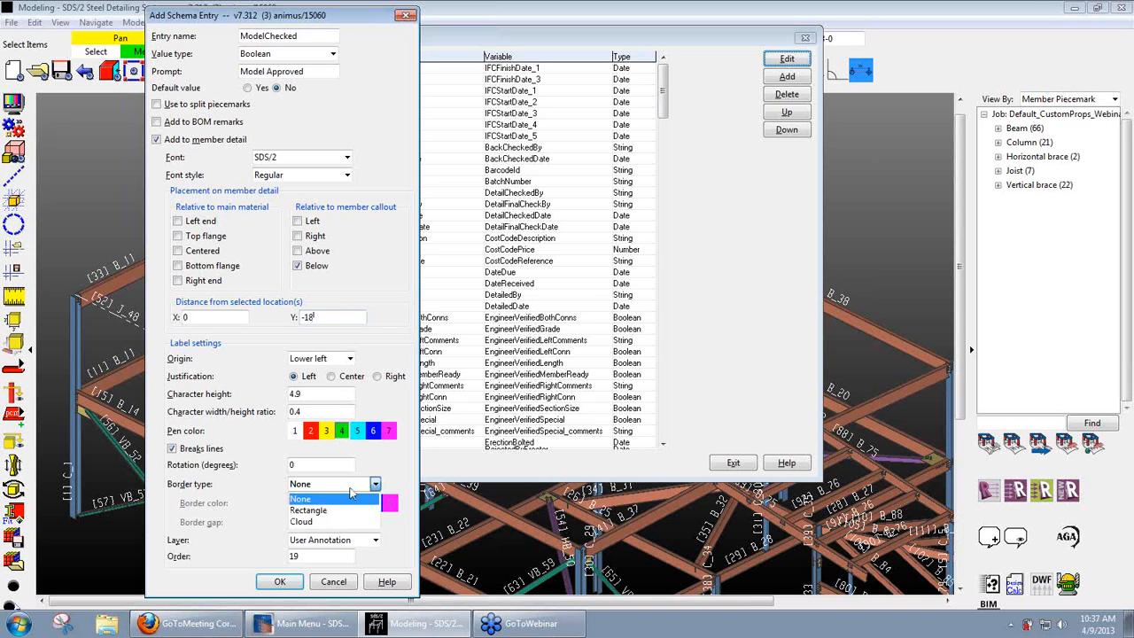
left_click(310, 512)
left_click(390, 503)
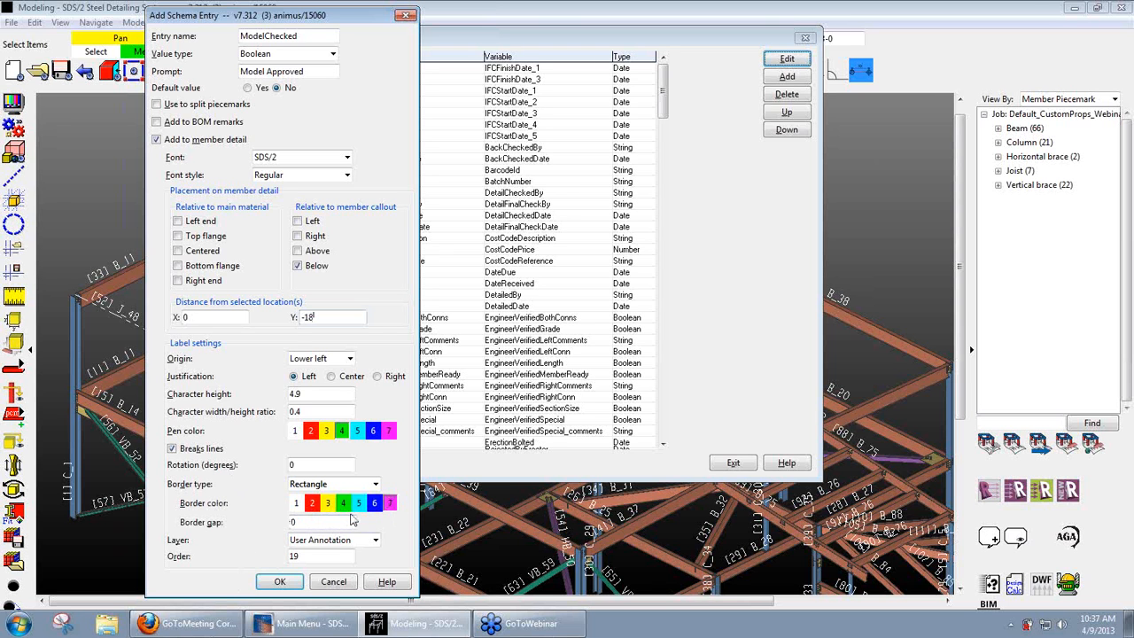
double_click(335, 519)
type(".5")
key("Tab")
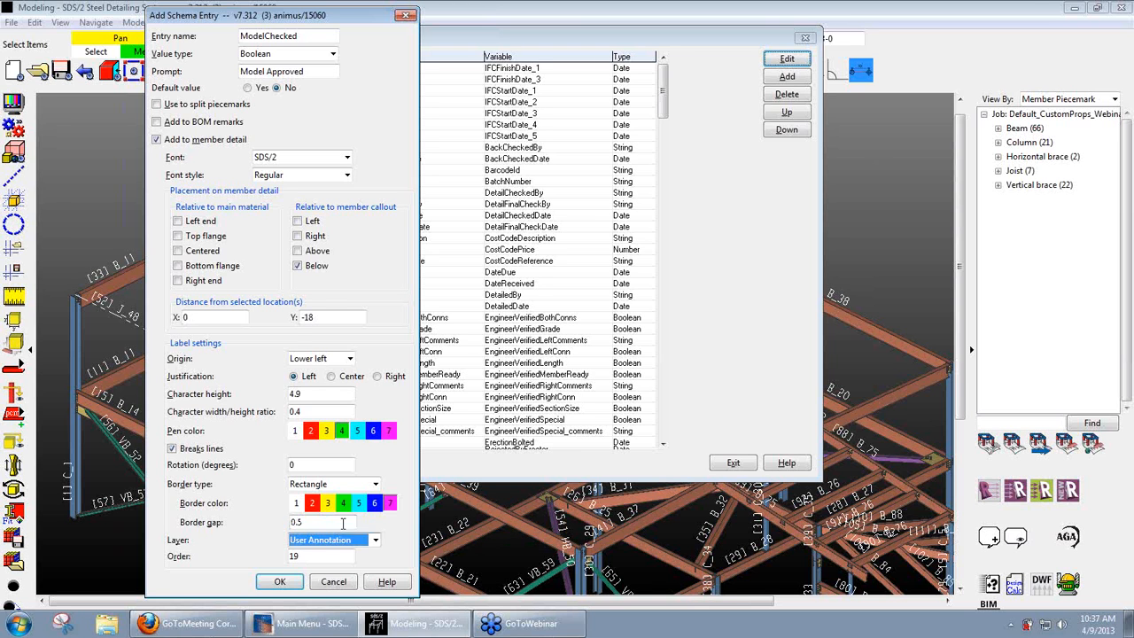
Step: Keep the label's order number, accept the ModelChecked entry, leave the schema and close Modeling
double_click(305, 555)
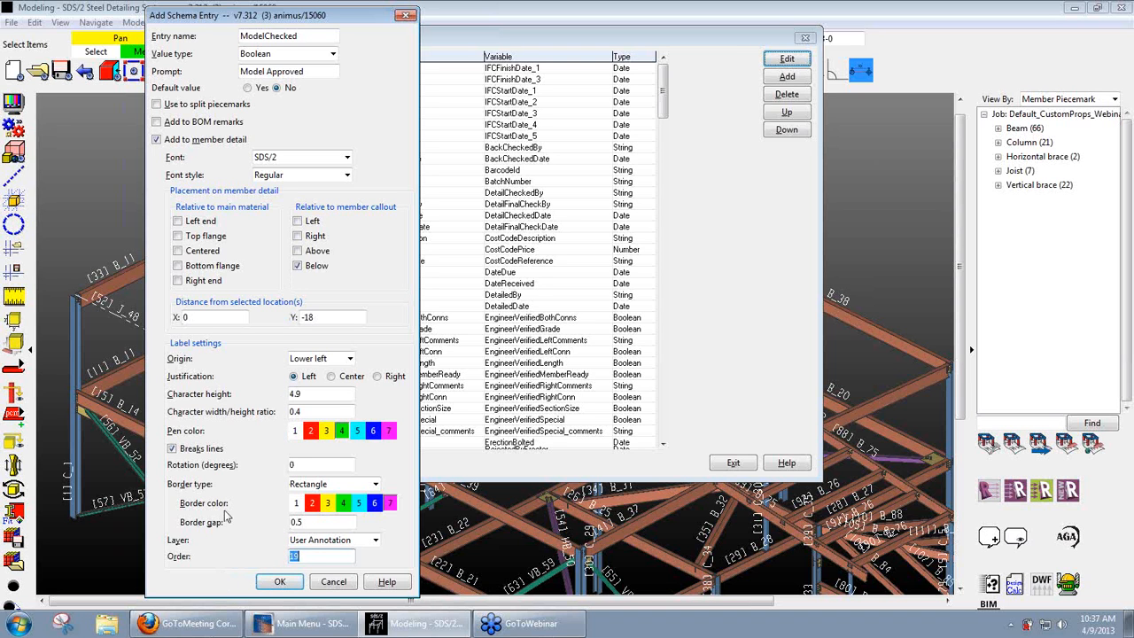
left_click(279, 581)
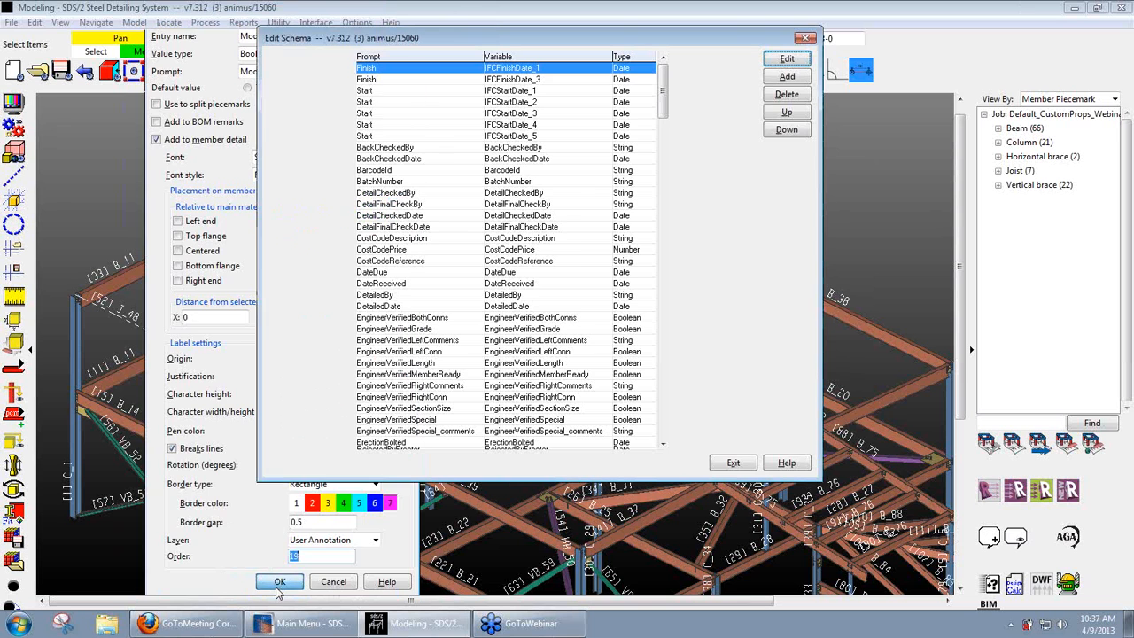
left_click(732, 463)
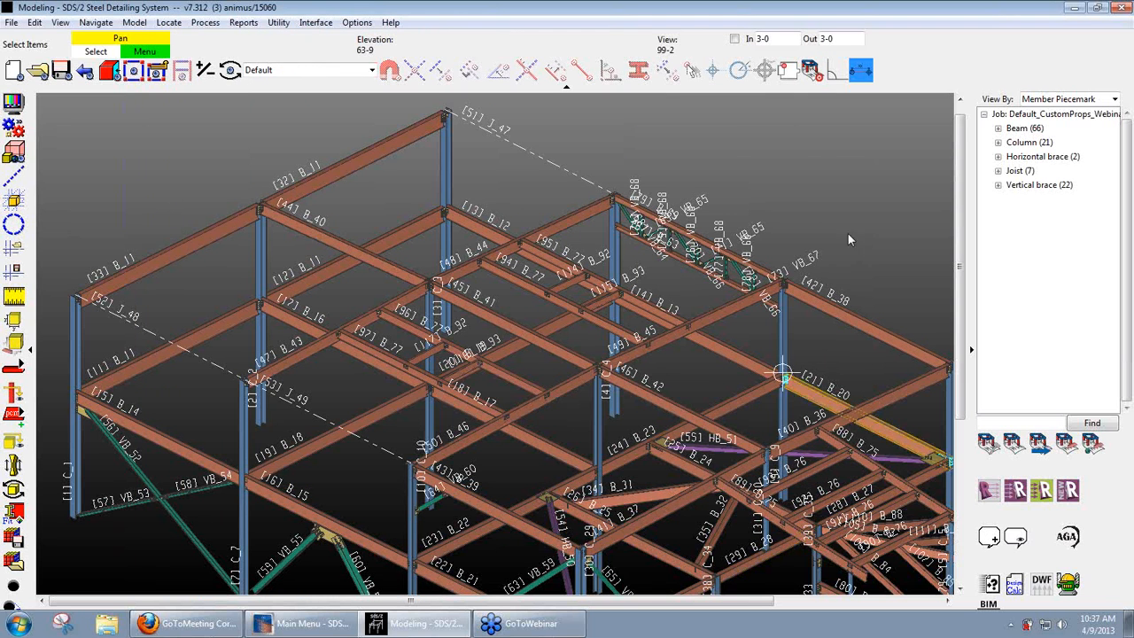
left_click(1121, 10)
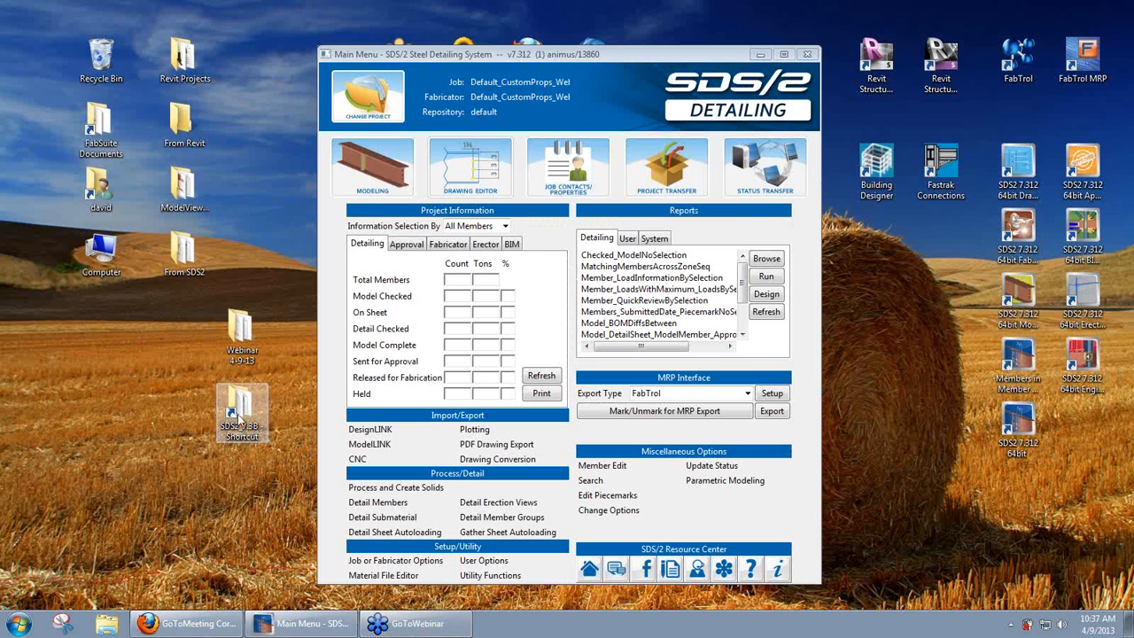
Step: Open Member.py from the custom folder of the Default_CustomProps_Webinar job in SDS2_7.3B using WordPad
double_click(241, 411)
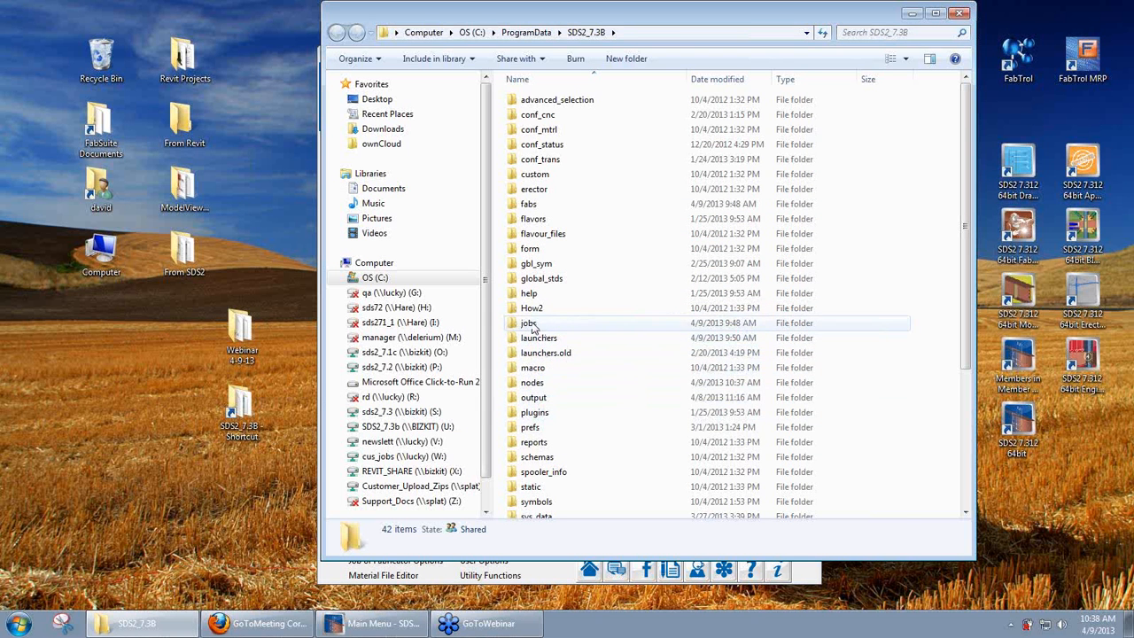
double_click(531, 323)
double_click(561, 159)
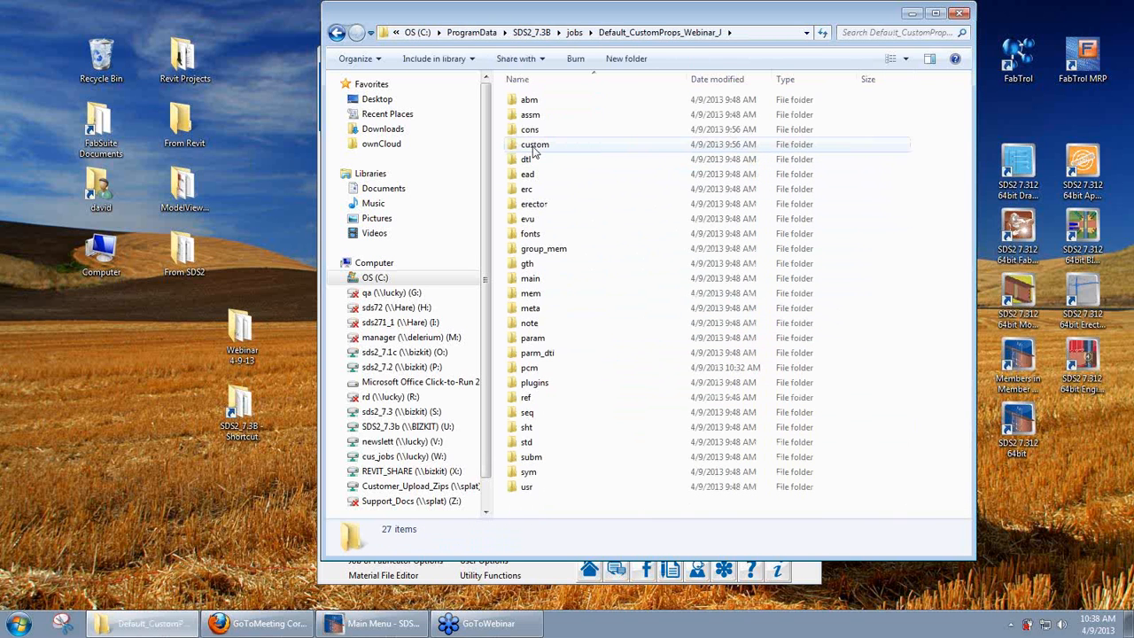
double_click(535, 147)
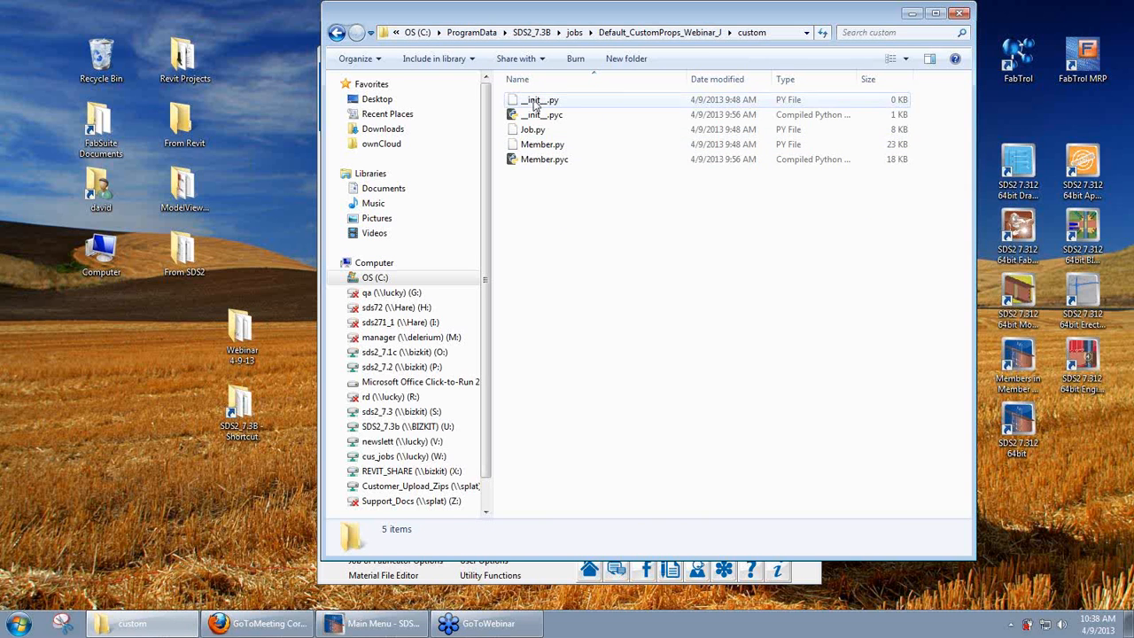
right_click(534, 151)
mouse_move(580, 203)
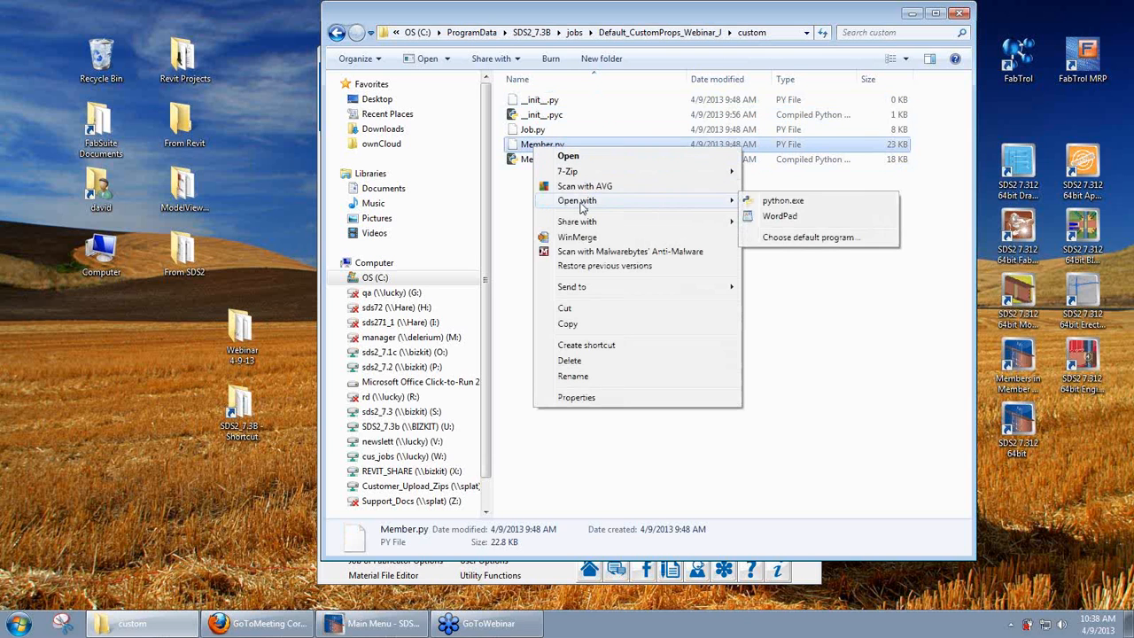
left_click(780, 217)
Step: Duplicate the RequestEngineerVerify Checkbox line in the Approval tab code directly below itself and indent the copy to match
scroll(547, 385, "down", 7)
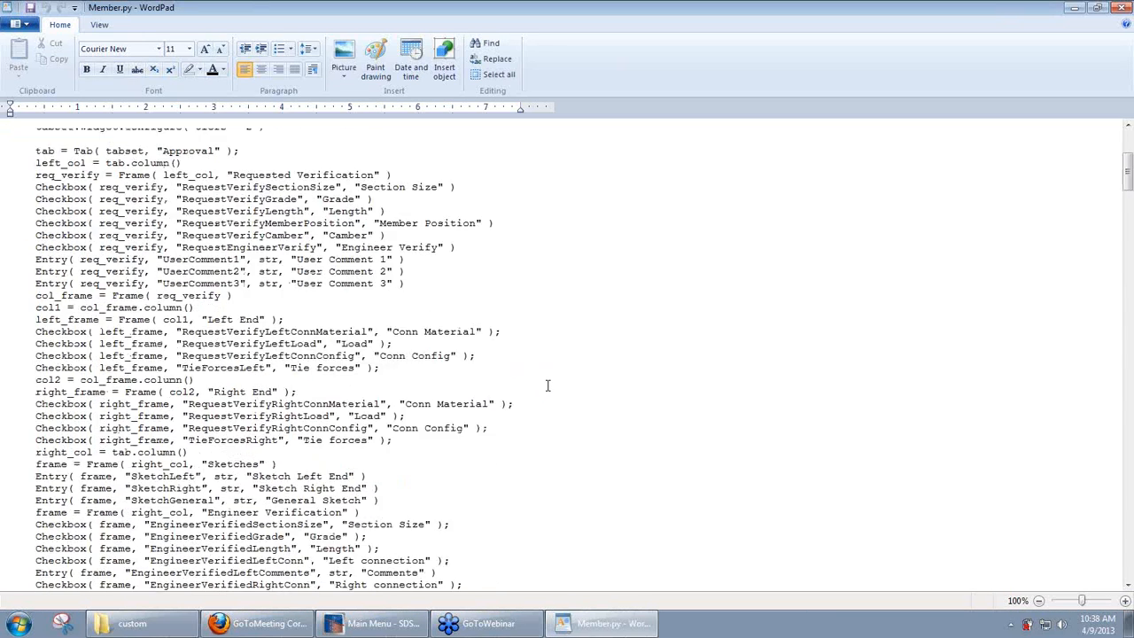
scroll(547, 386, "up", 7)
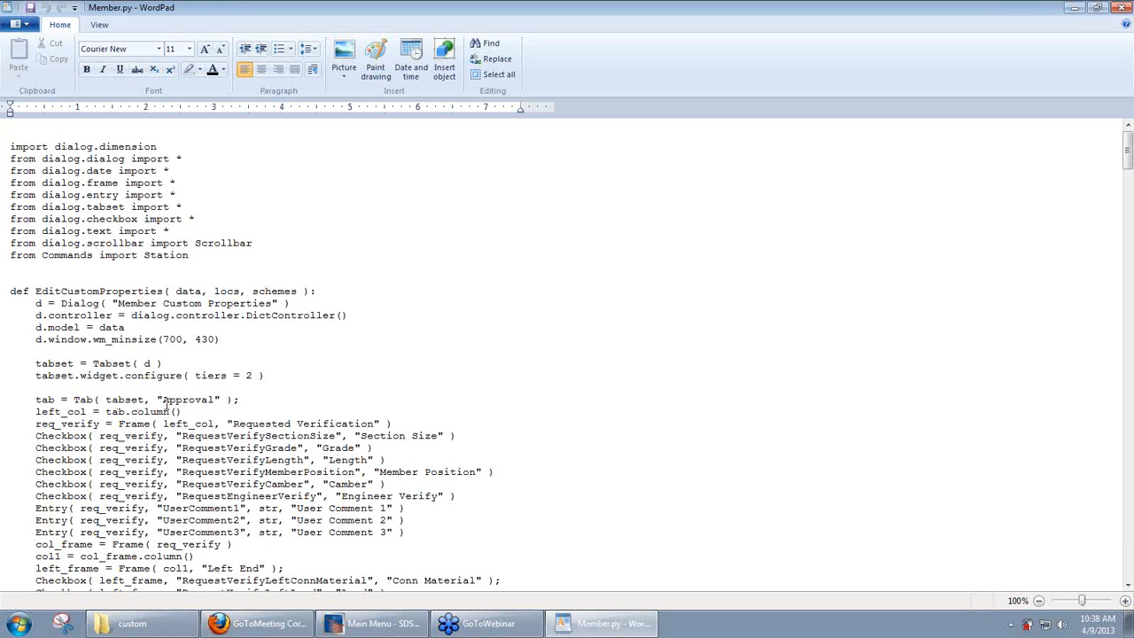
left_click_drag(162, 399, 218, 399)
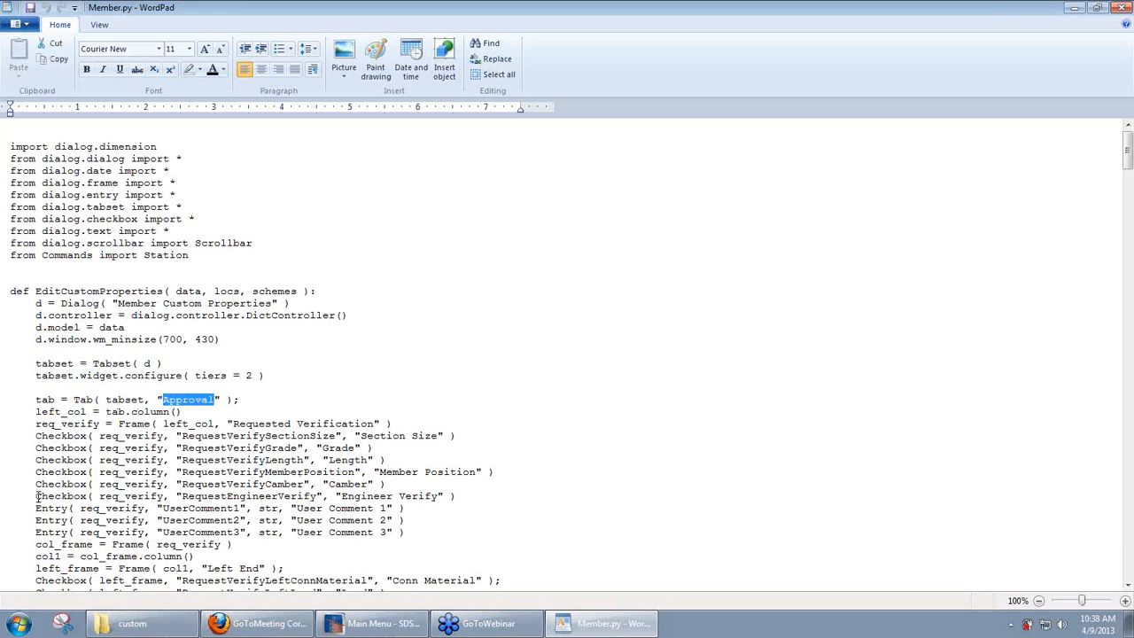
left_click_drag(37, 496, 437, 501)
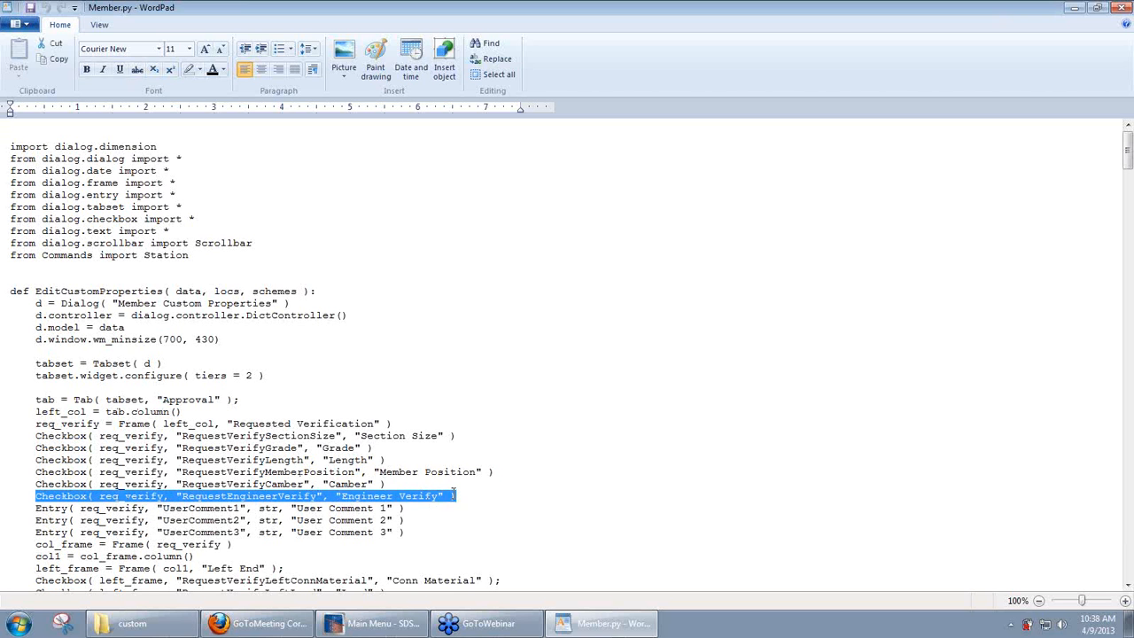
key("ctrl+c")
left_click(461, 498)
key("Return")
key("ctrl+v")
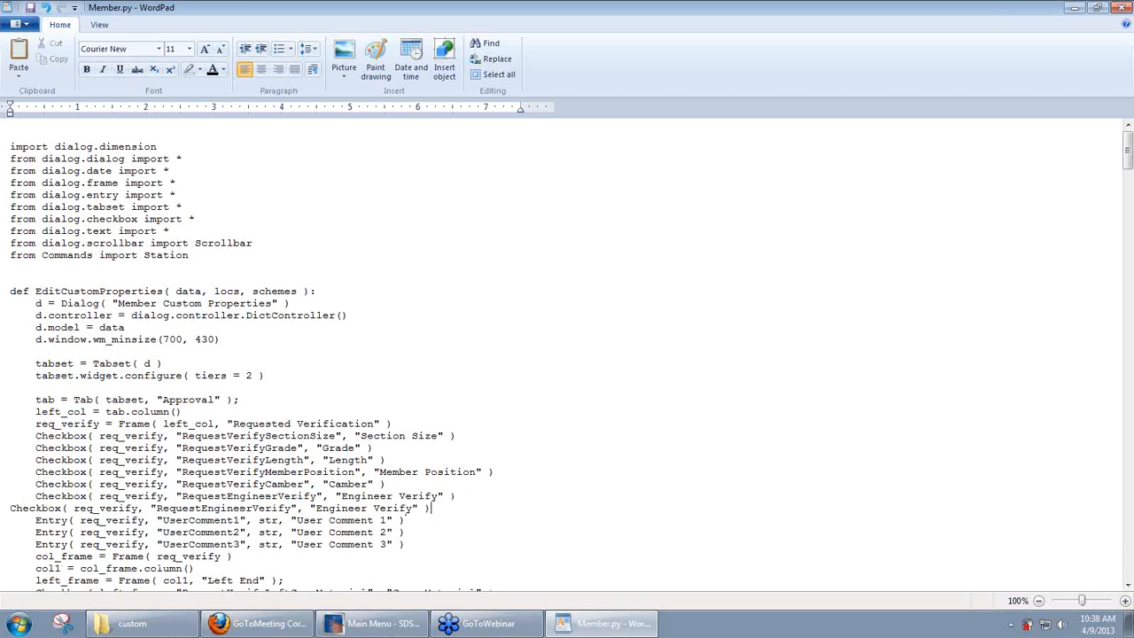
left_click(11, 508)
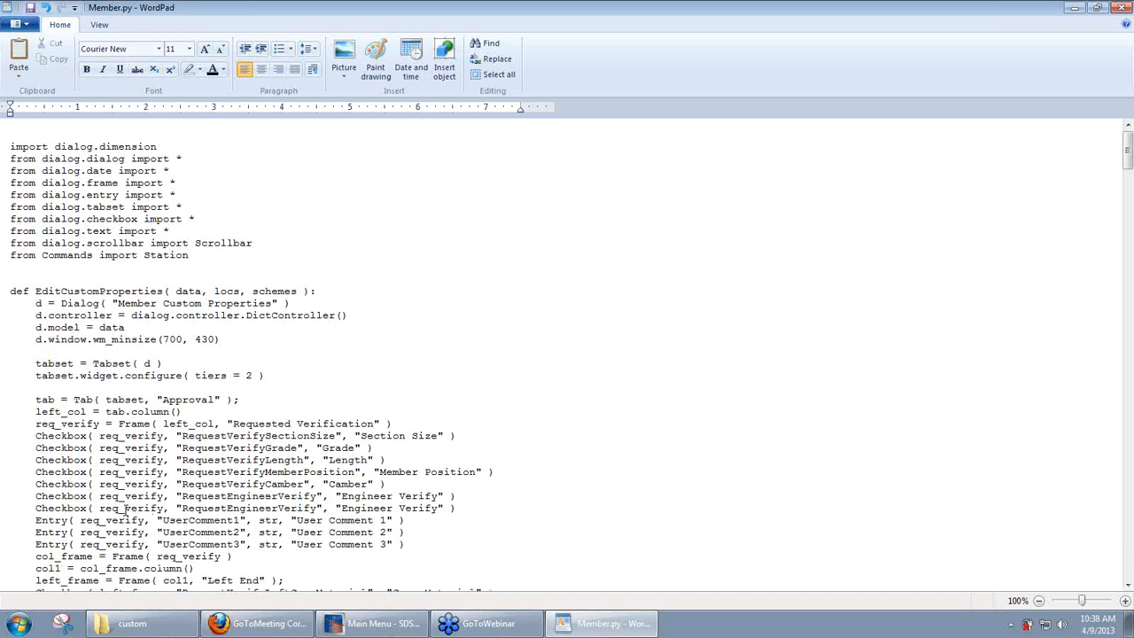
Step: Change the duplicated Checkbox line's property name to ModelChecked and its label to Model Approved
left_click_drag(182, 507, 316, 507)
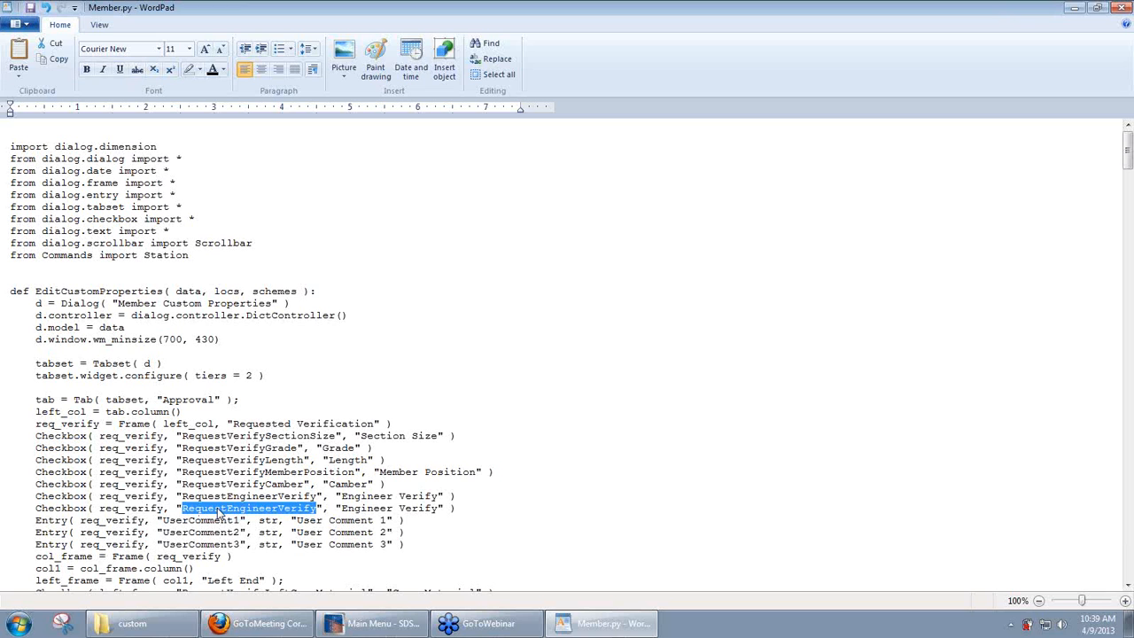
type("ModelChecked")
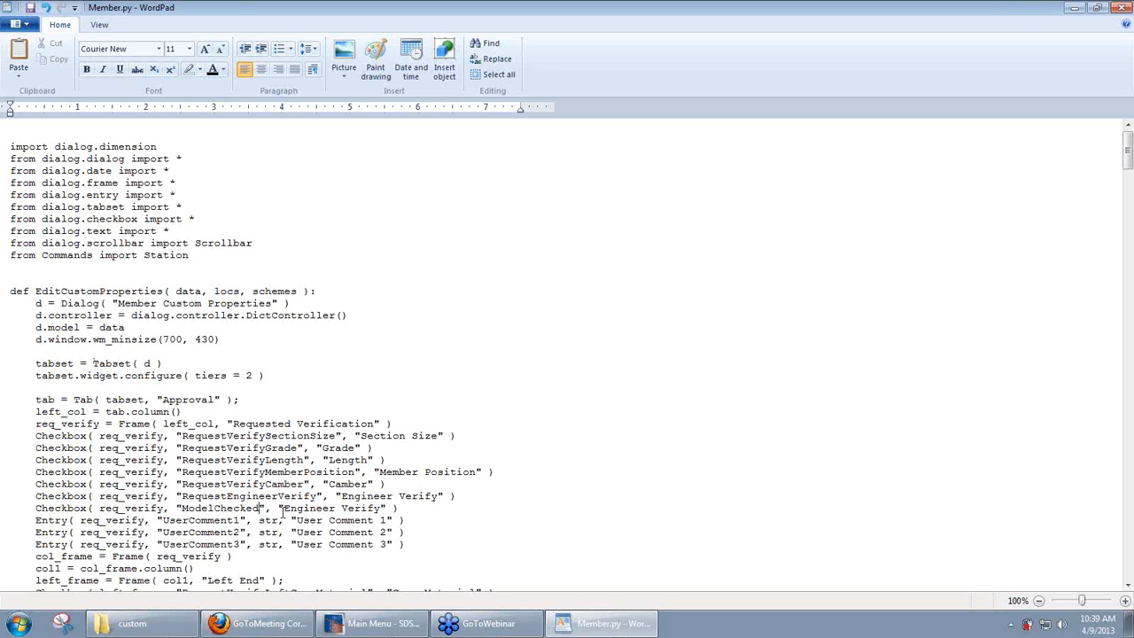
left_click_drag(285, 507, 381, 508)
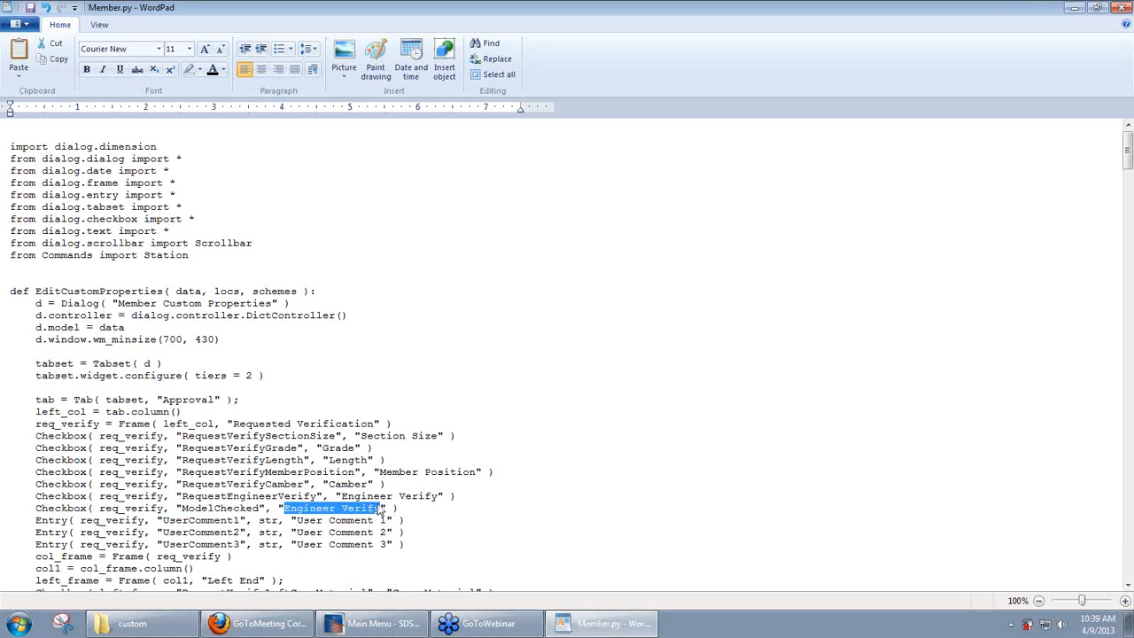
type("Model Approv")
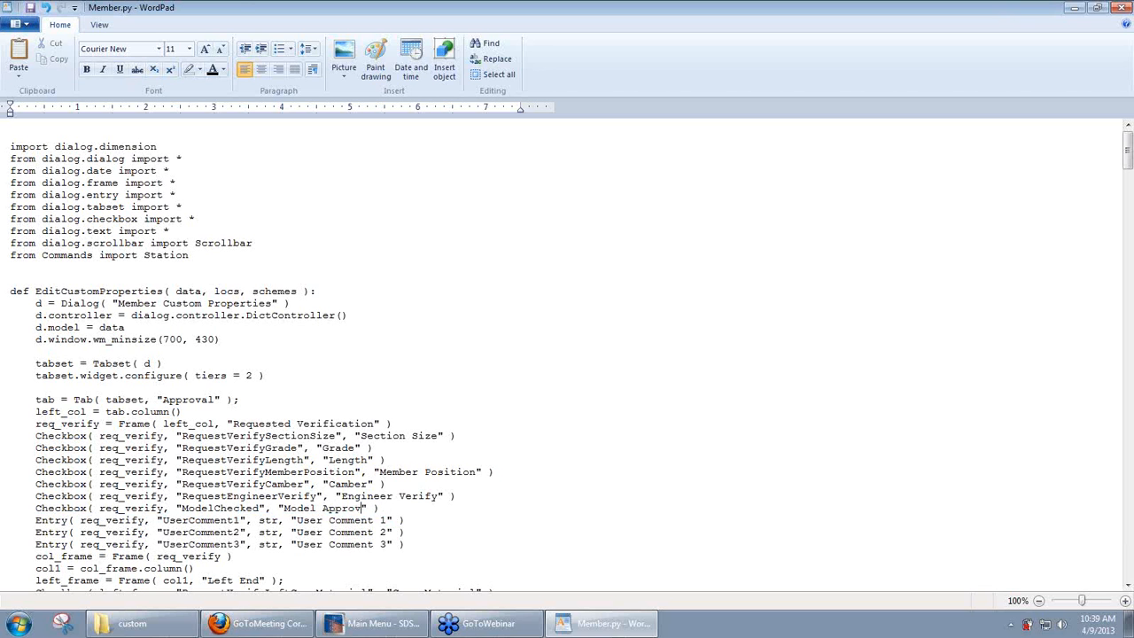
type("ed")
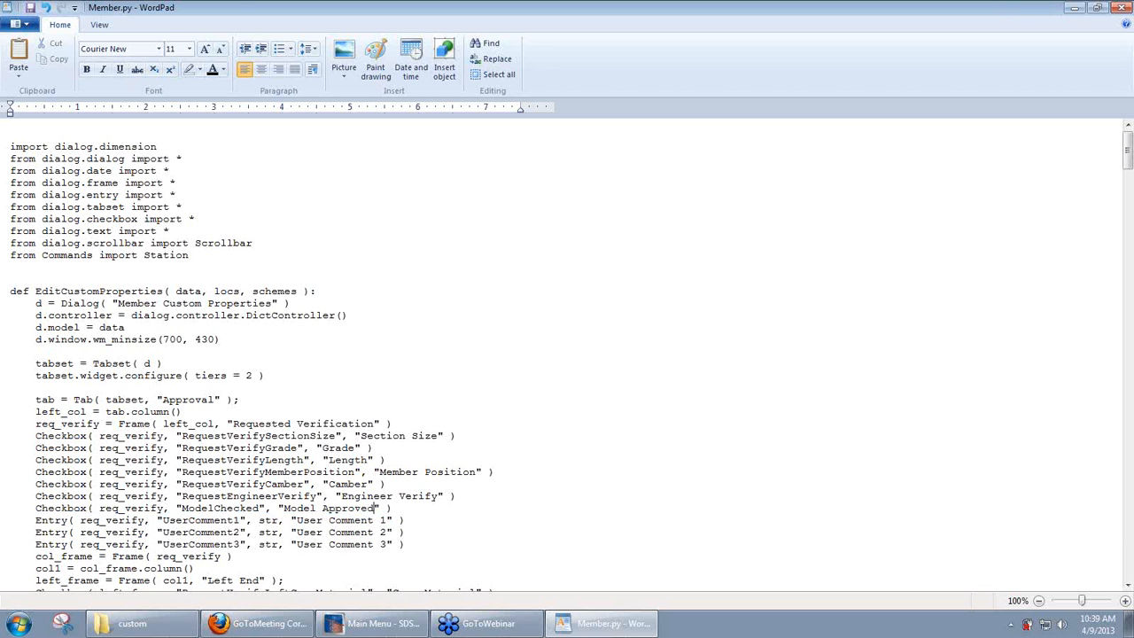
Step: Save Member.py, then close the file and the custom folder window
left_click(31, 13)
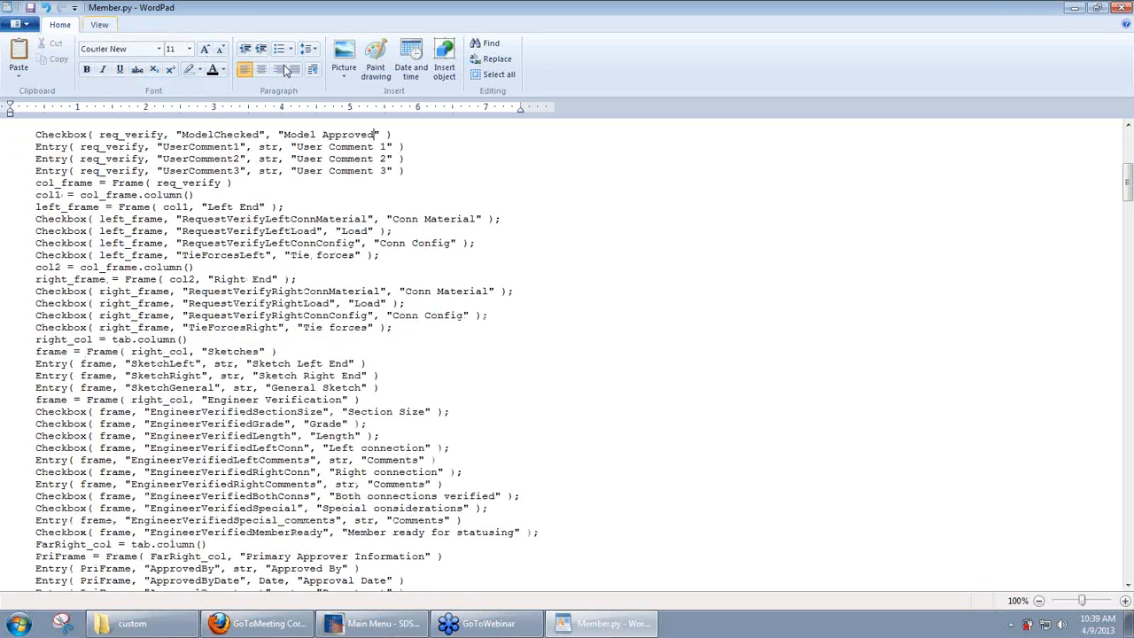
left_click(1121, 8)
left_click(963, 10)
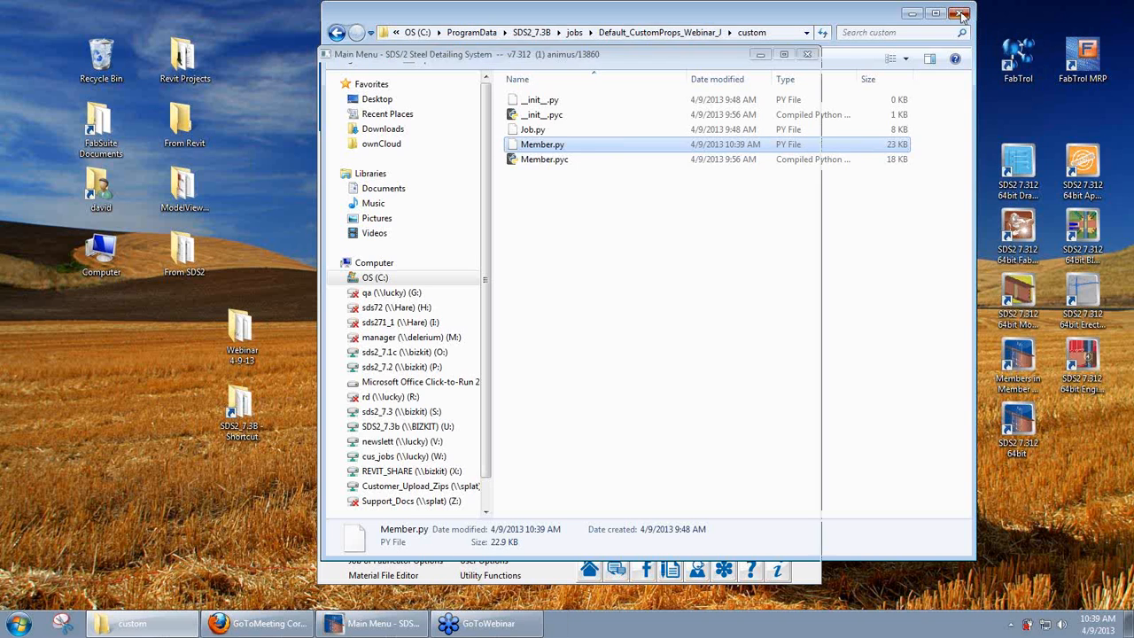
Step: Open Modeling from the SDS/2 Main Menu with erection view 99-2
left_click(362, 155)
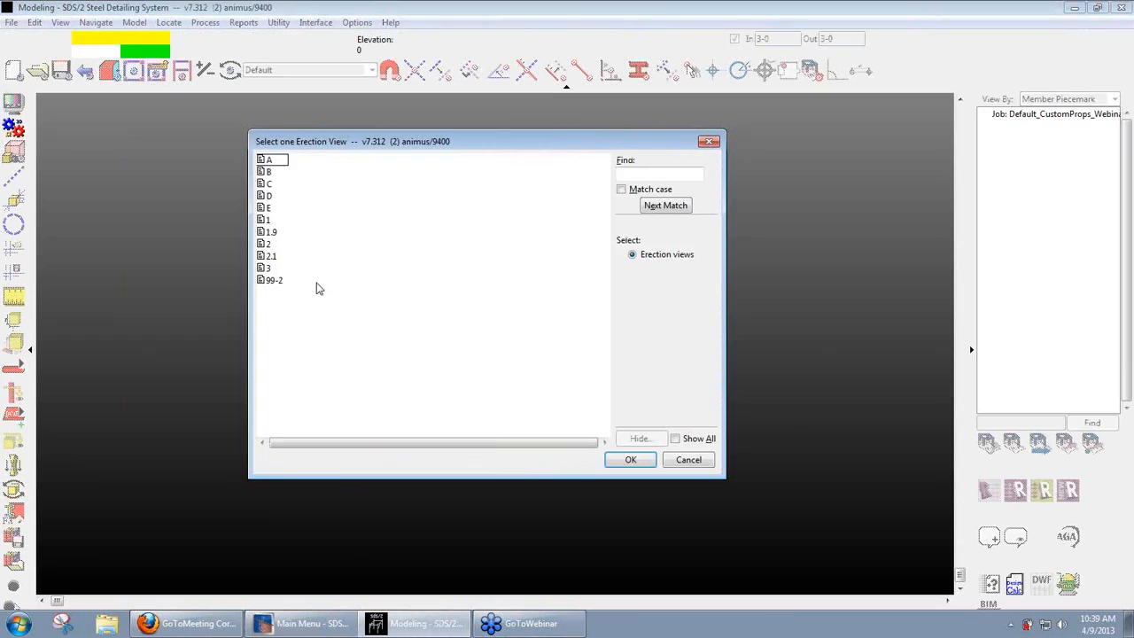
double_click(303, 280)
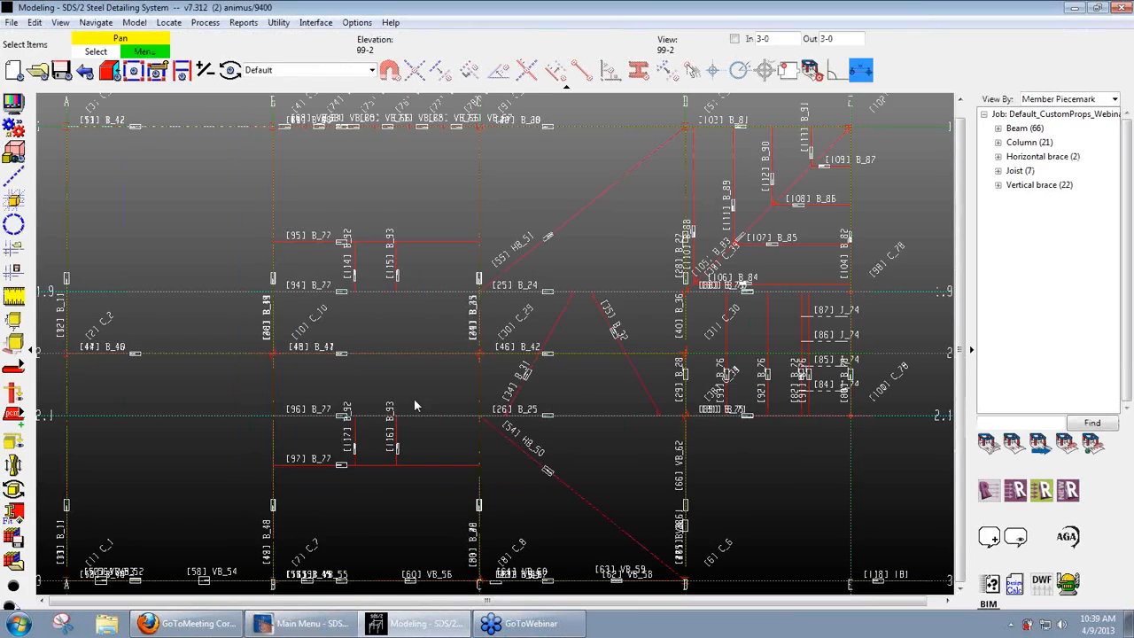
middle_click_drag(440, 404, 301, 279, "shift")
scroll(204, 336, "up", 2)
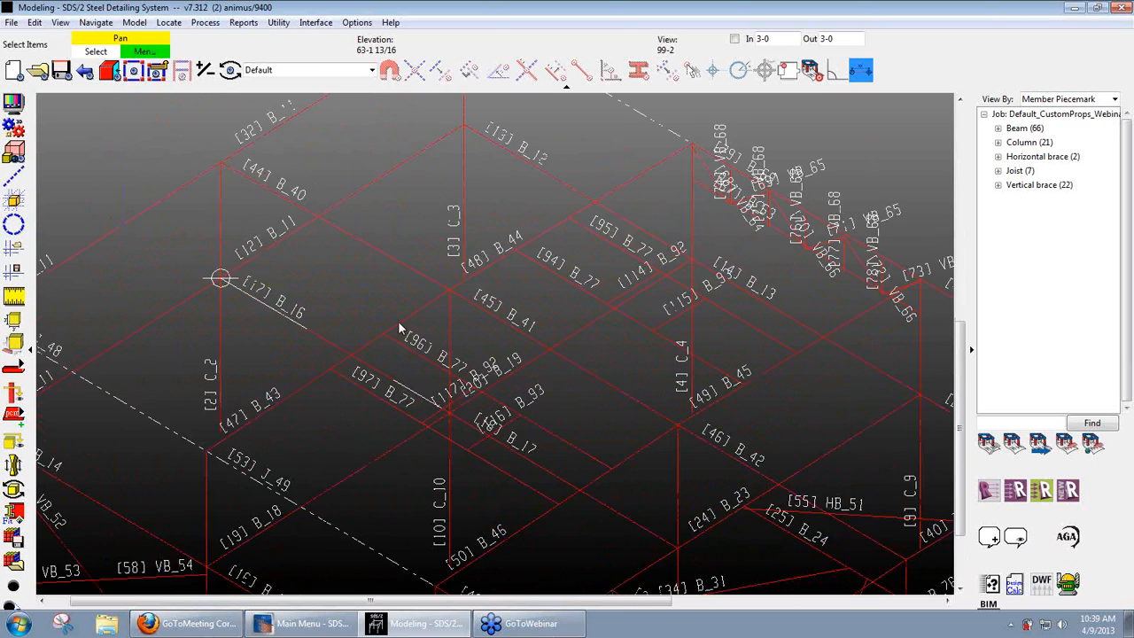
middle_click_drag(400, 294, 343, 361)
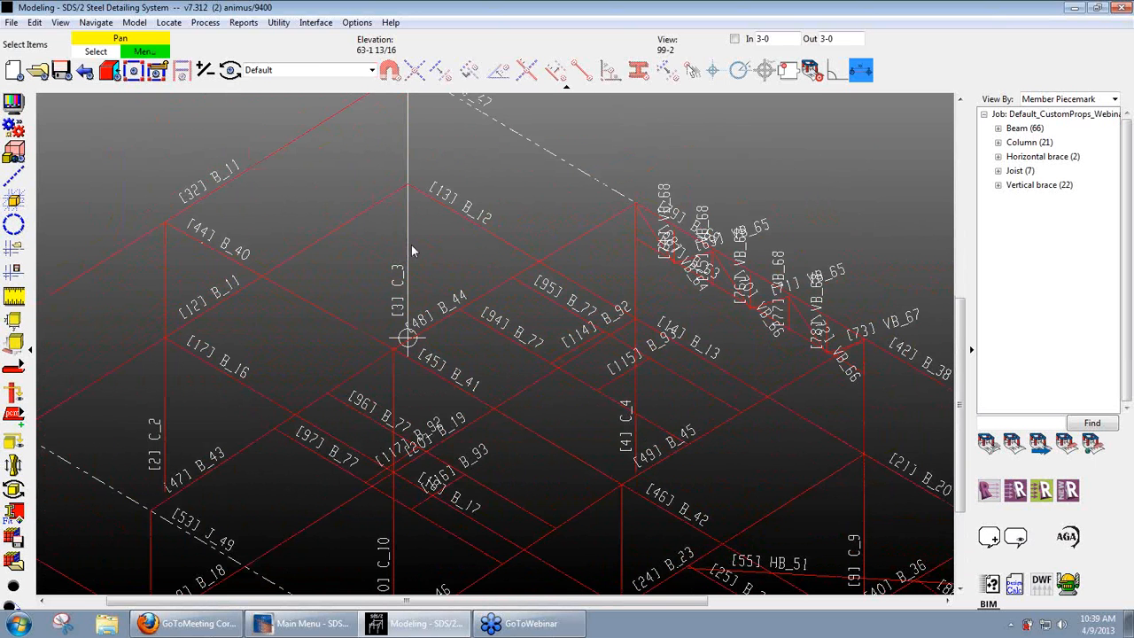
Step: Enable Model Approved in the custom properties of column C_3 (member 3) and accept the column edit
left_click(409, 252)
double_click(409, 255)
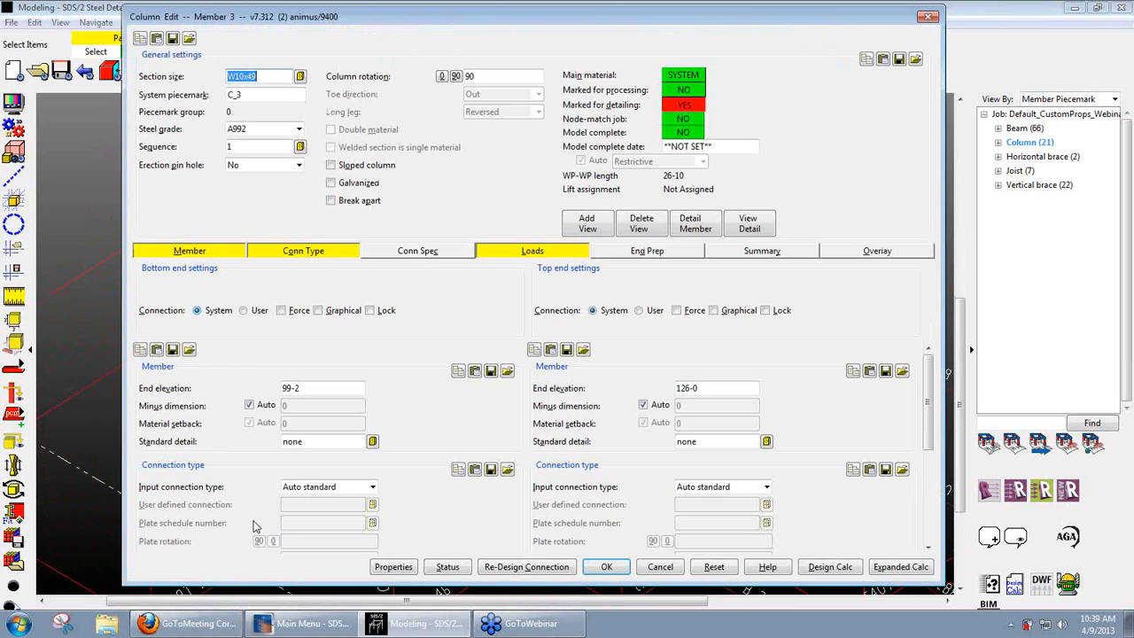
left_click(393, 566)
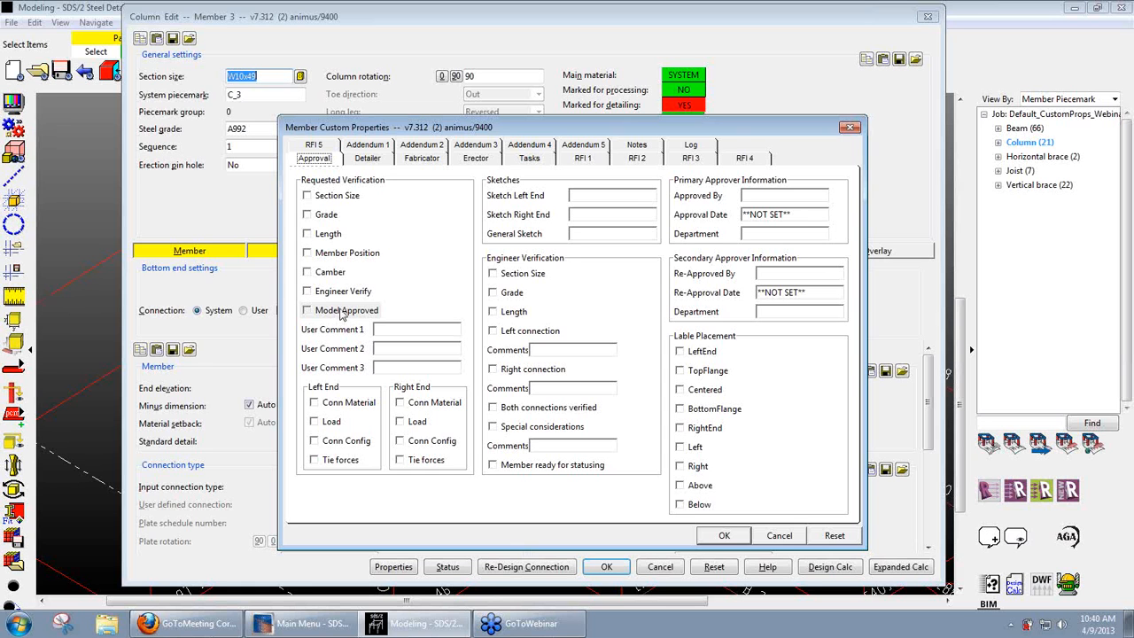
left_click(341, 314)
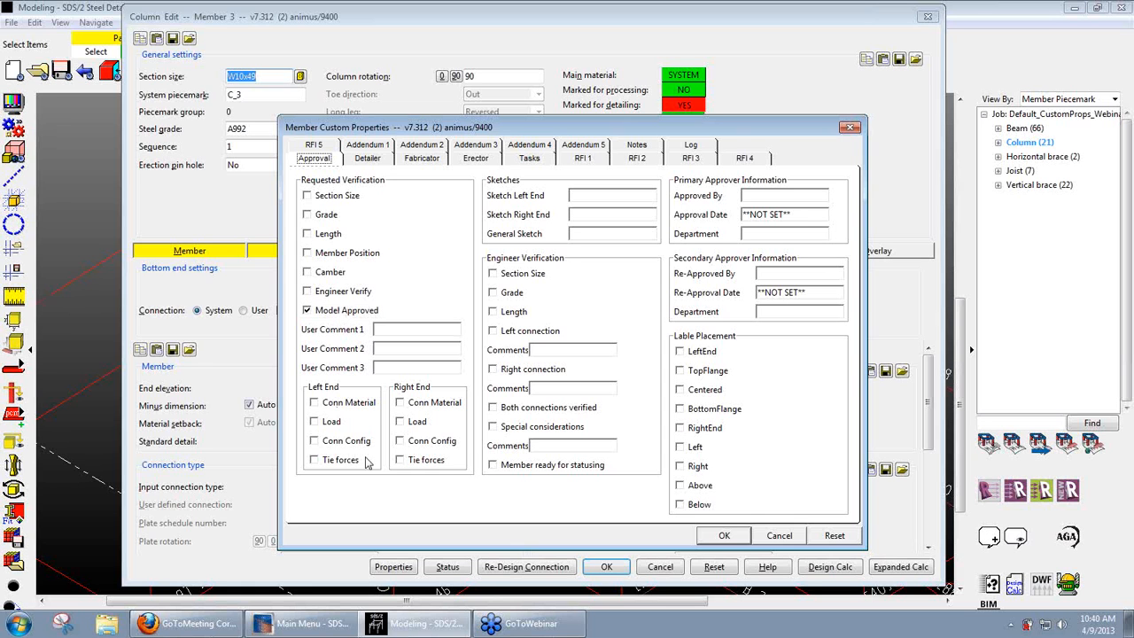
left_click(725, 536)
left_click(606, 567)
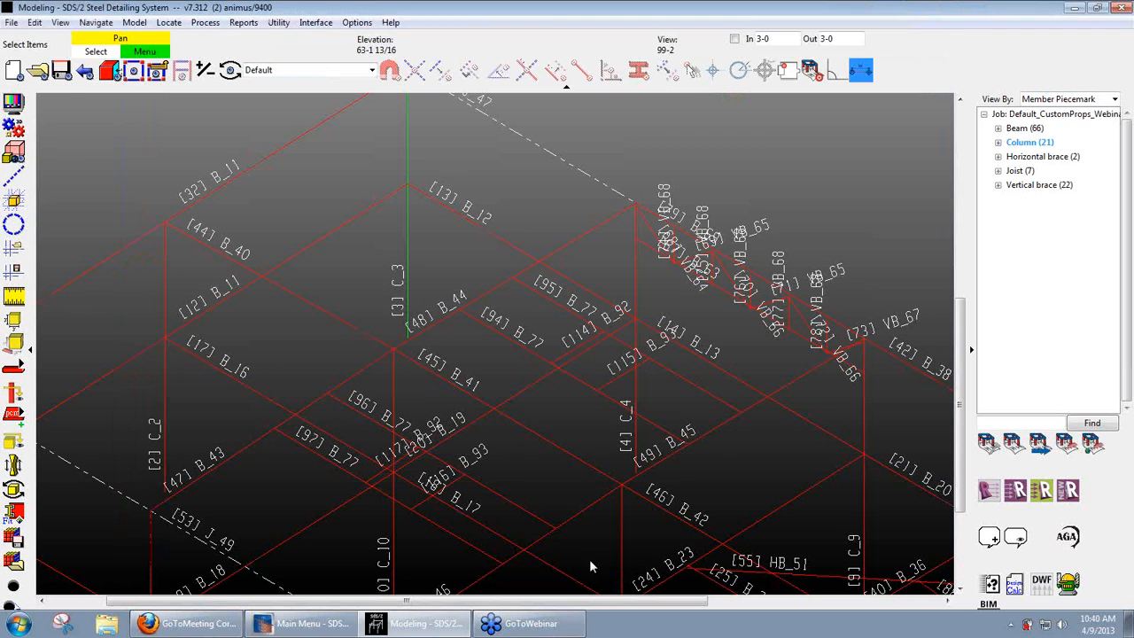
Step: Detail column C_3 and show its detail drawing in the Drawing Editor
right_click(409, 238)
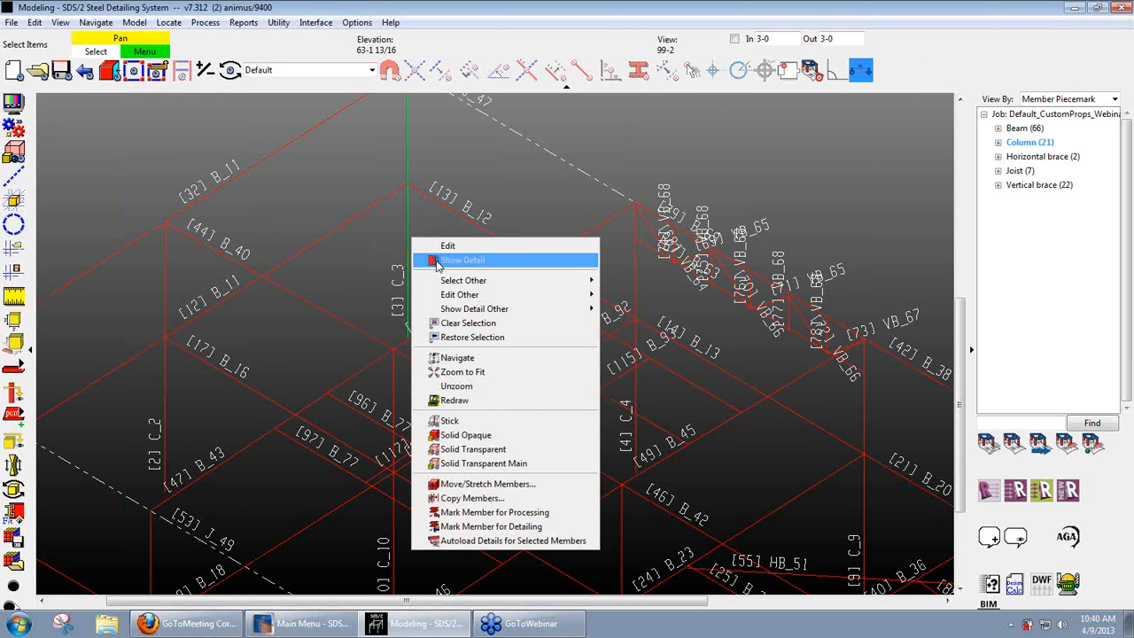
left_click(448, 257)
left_click(682, 468)
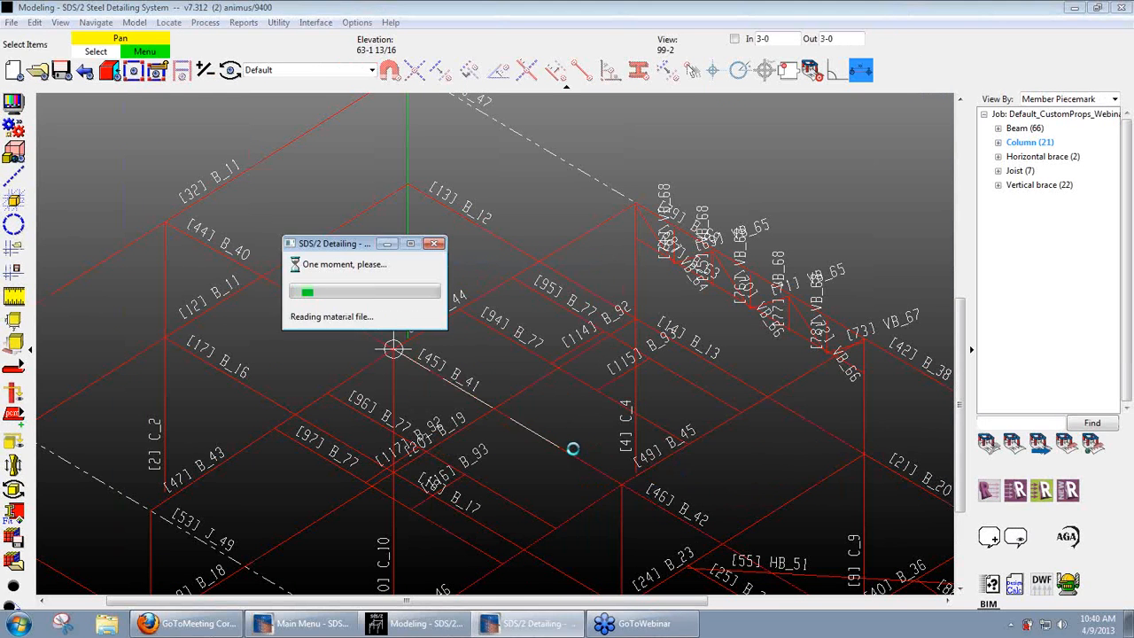
left_click(520, 477)
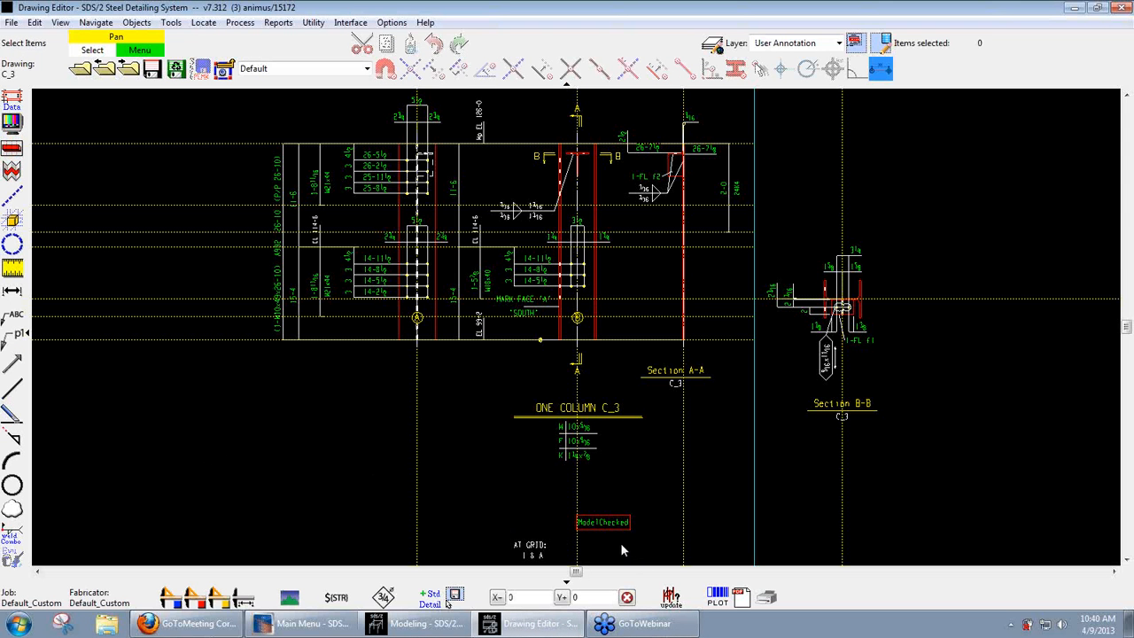
Step: Examine the bordered custom property label below the column callout on the C_3 detail, then close the Drawing Editor
mouse_move(617, 550)
middle_mouse_down()
mouse_move(540, 409)
mouse_move(532, 414)
middle_mouse_up()
scroll(529, 416, "up", 1)
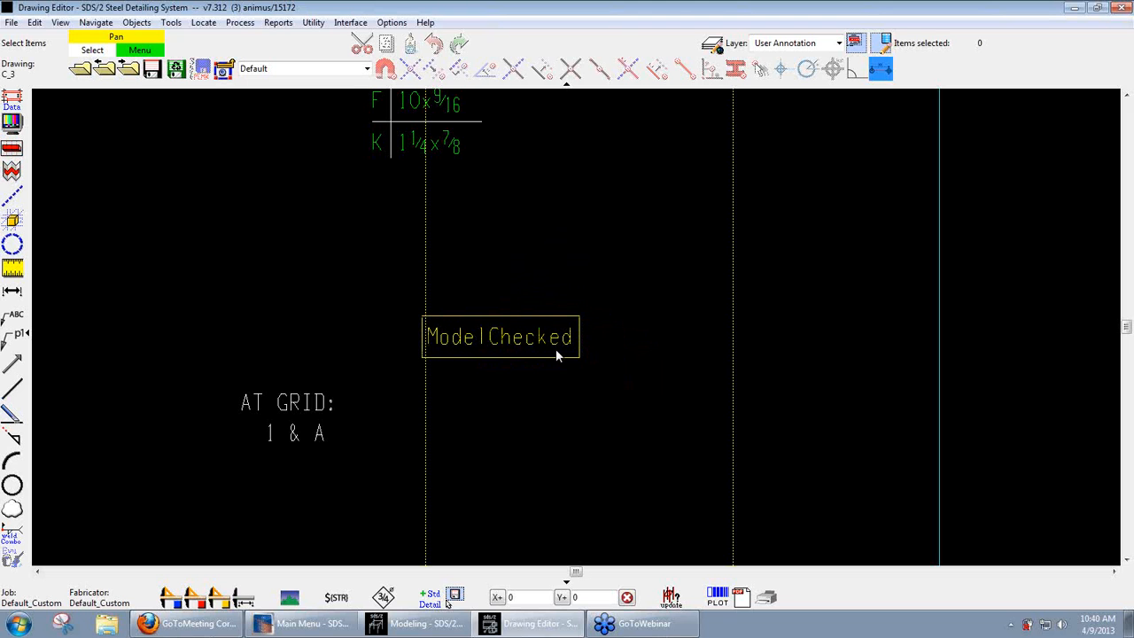
left_click(501, 348)
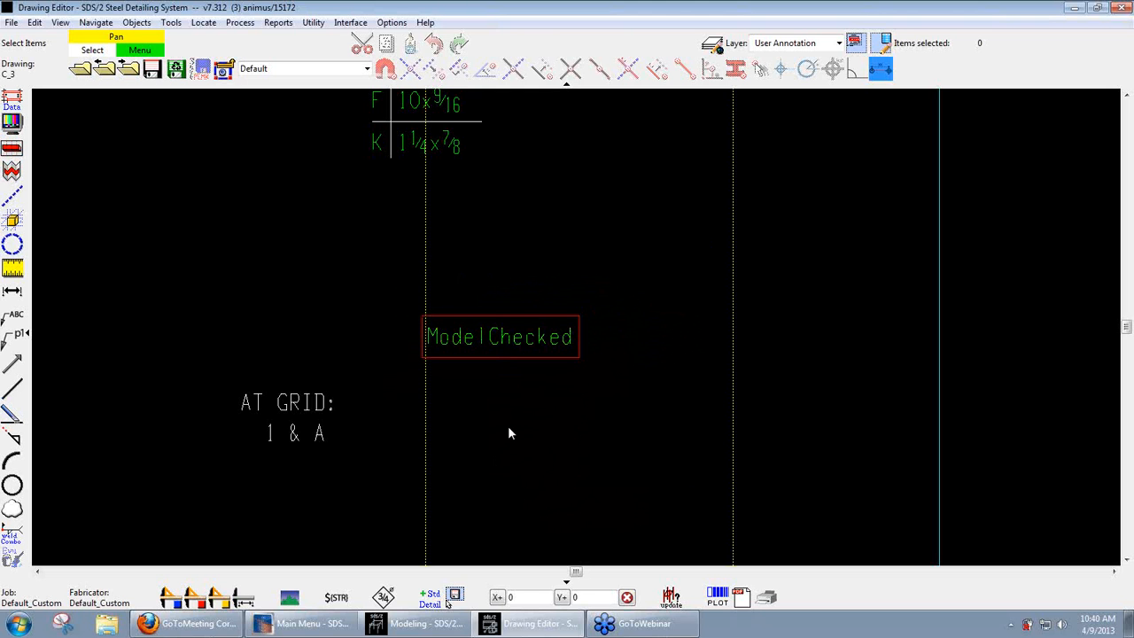
scroll(562, 323, "down", 5)
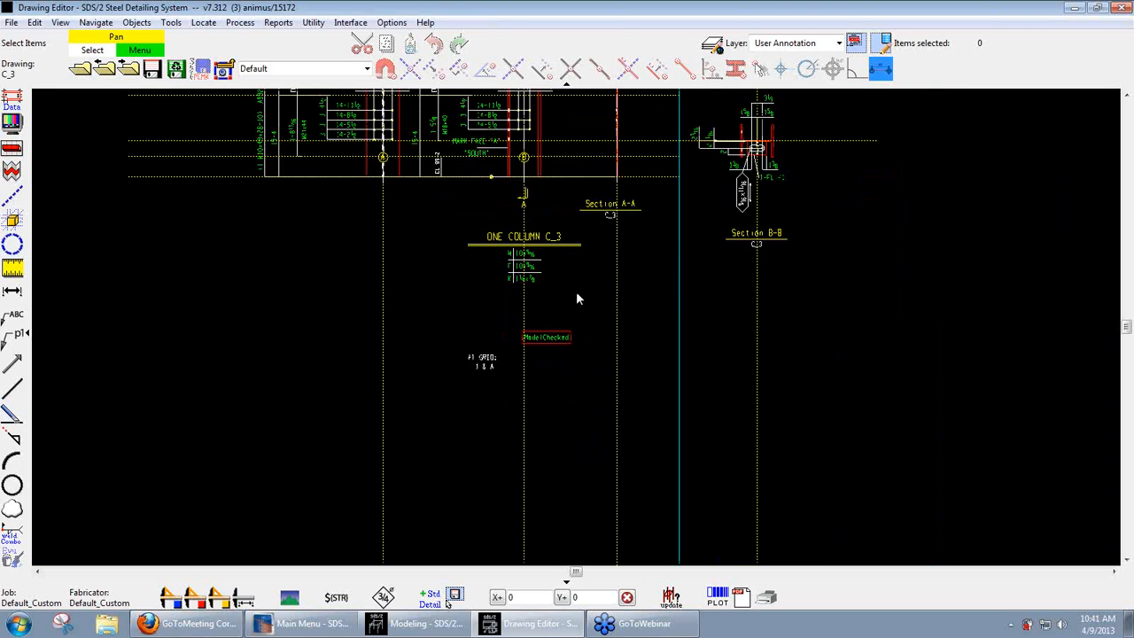
scroll(494, 365, "up", 3)
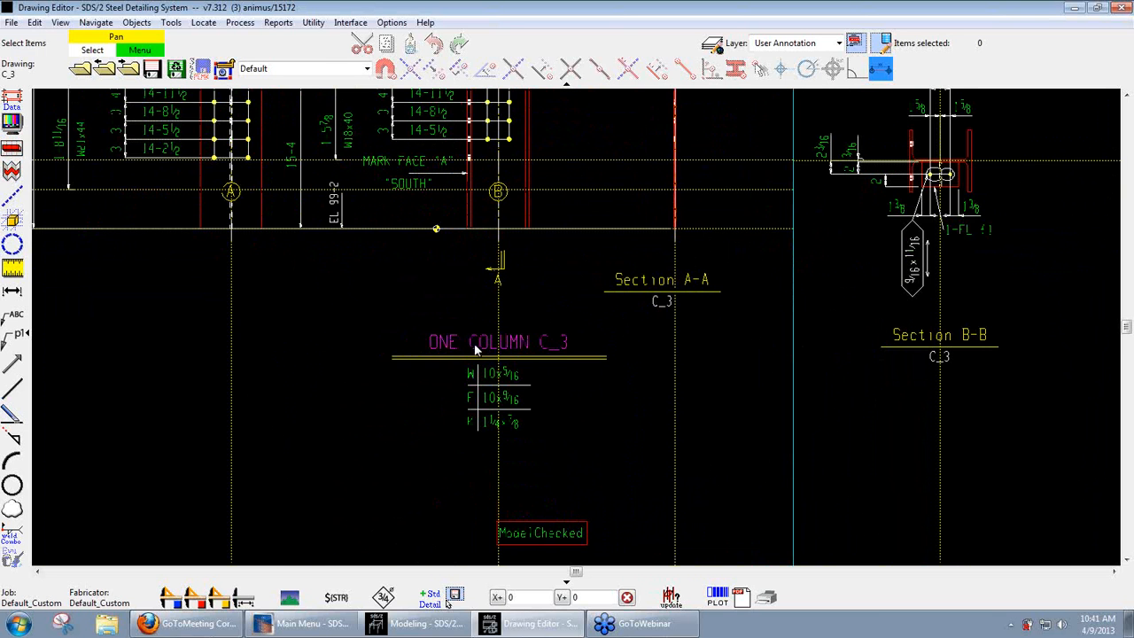
scroll(380, 425, "down", 1)
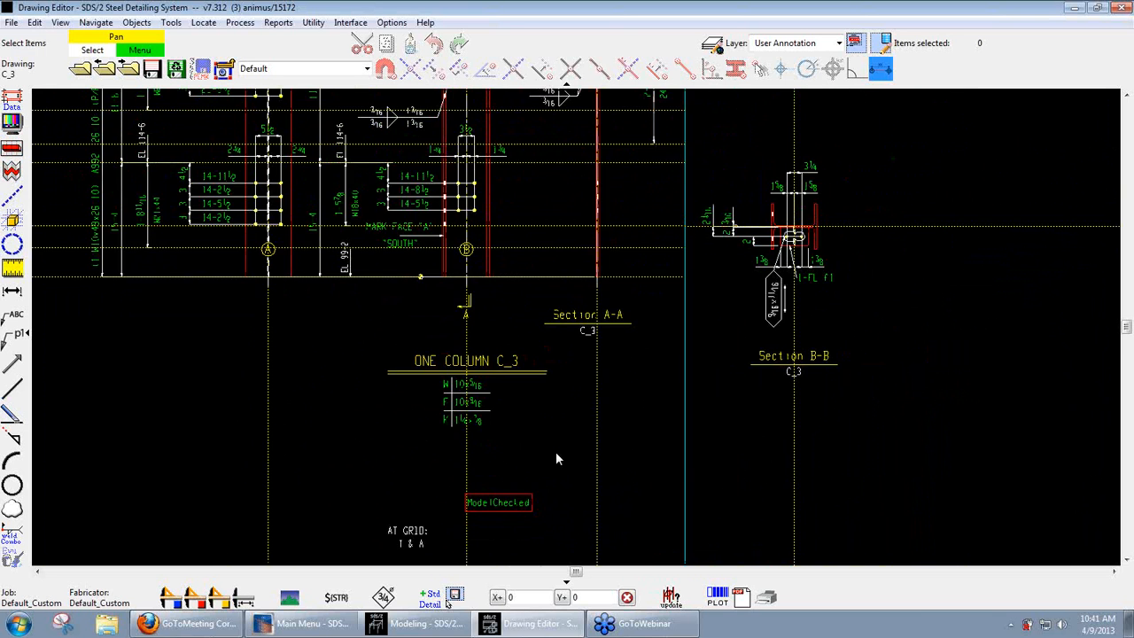
left_click(1123, 7)
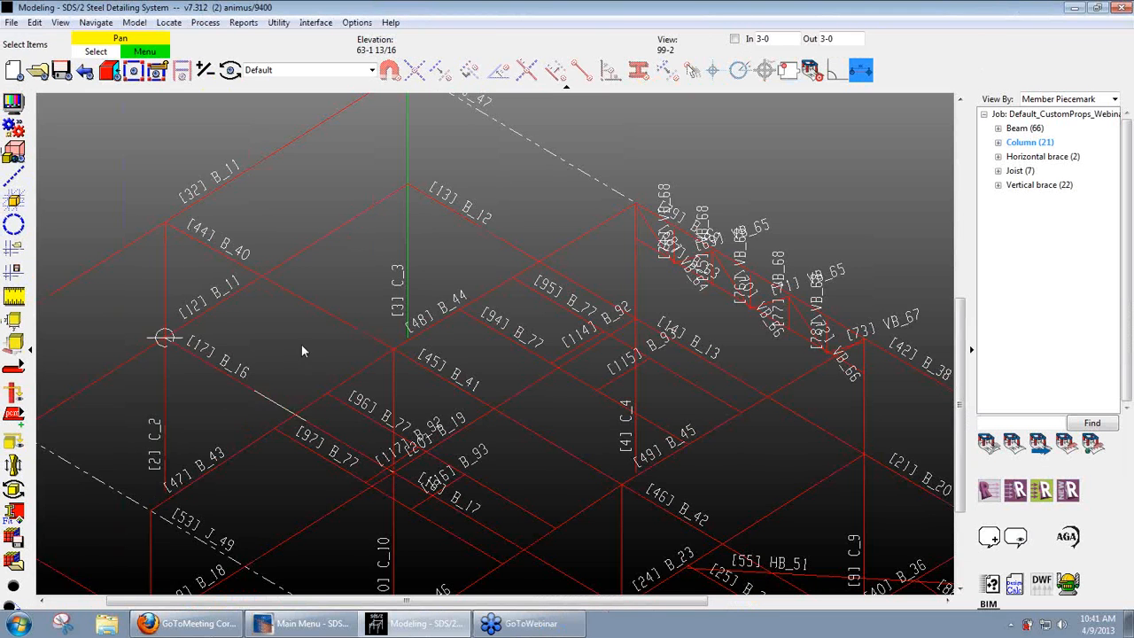
scroll(426, 248, "up", 1)
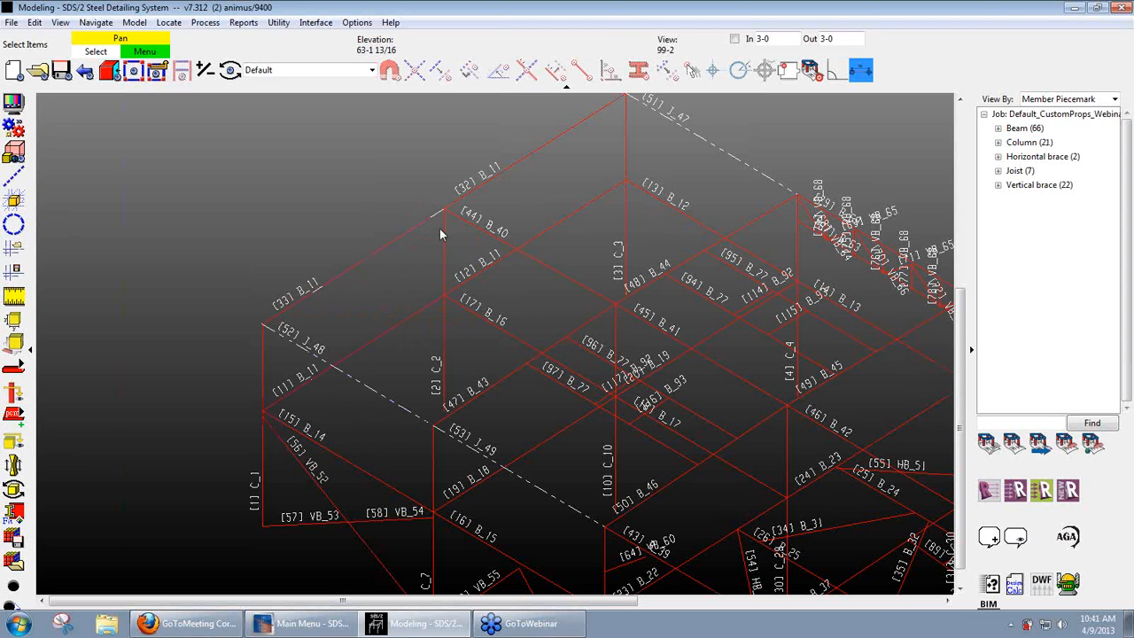
left_click(499, 176)
left_click(485, 270)
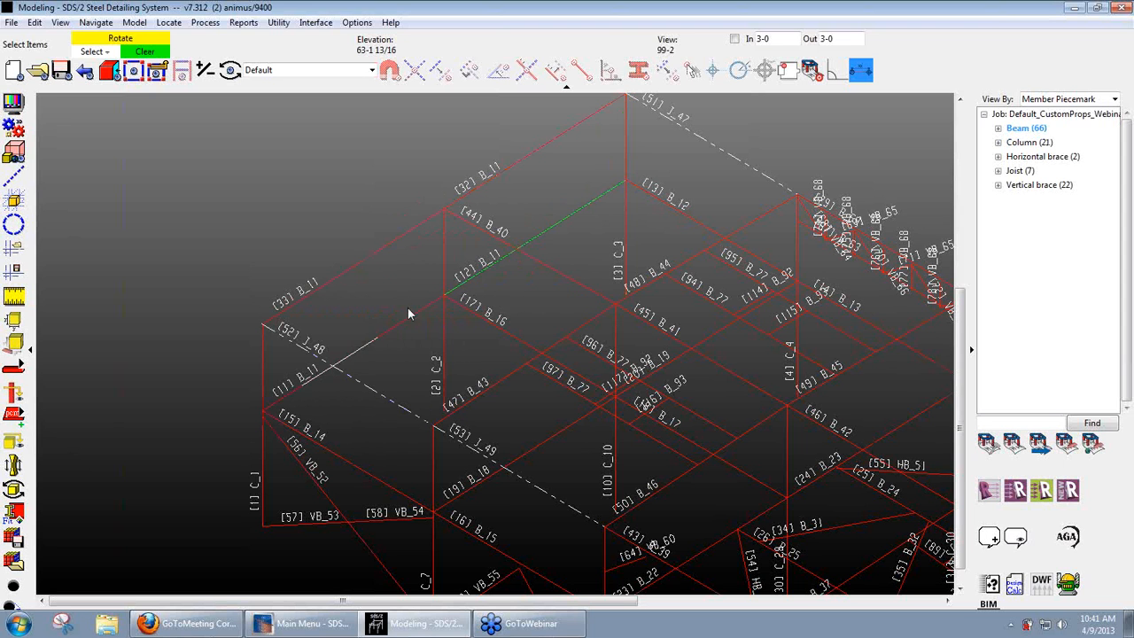
left_click(401, 321)
left_click(369, 288)
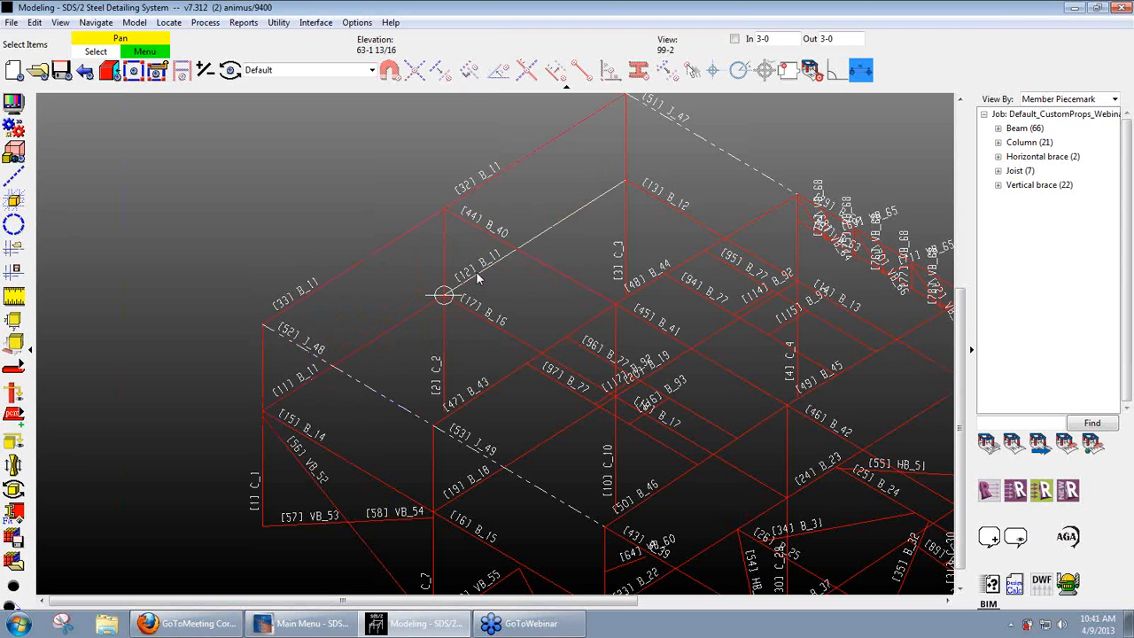
Step: Enable Model Approved in the custom properties of beam member 12 (B_11) and accept the beam edit
double_click(544, 232)
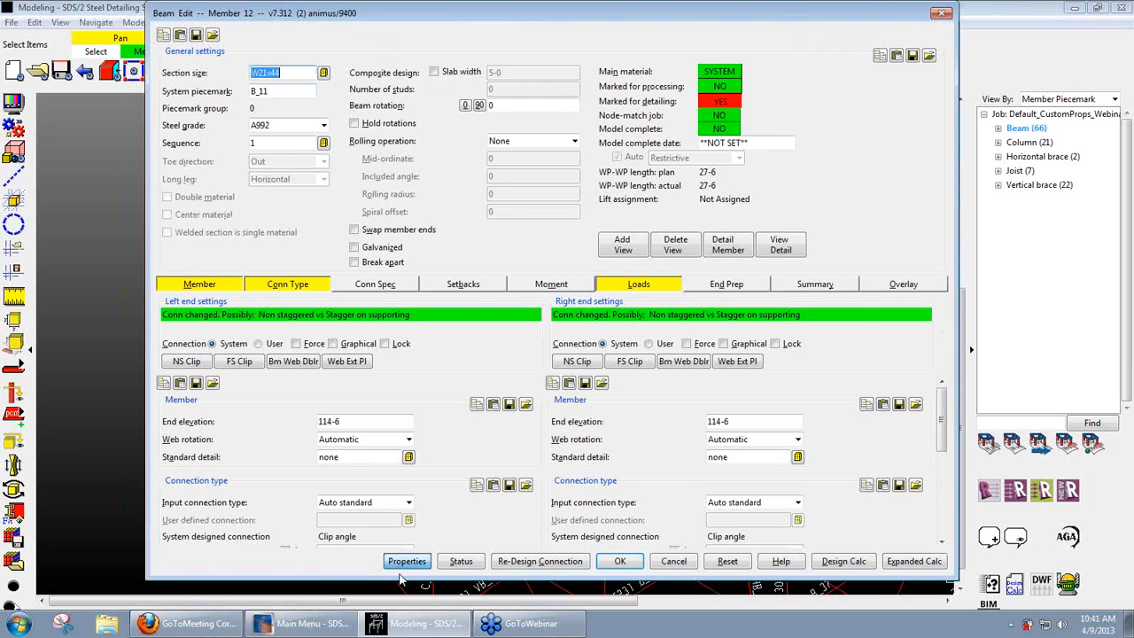
left_click(406, 561)
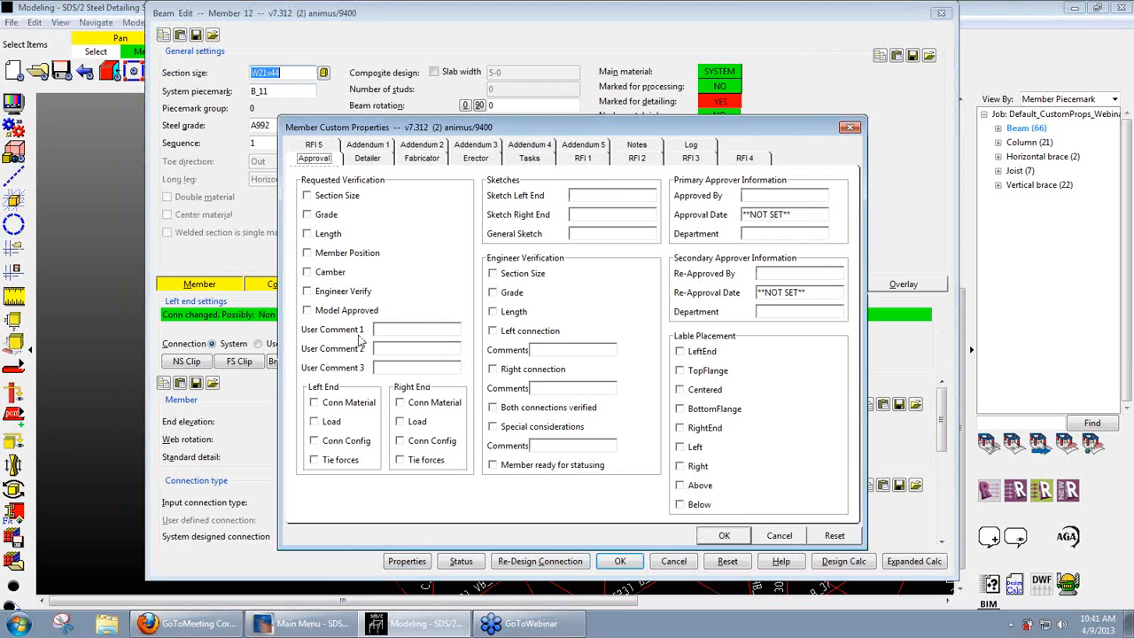
left_click(346, 312)
left_click(707, 535)
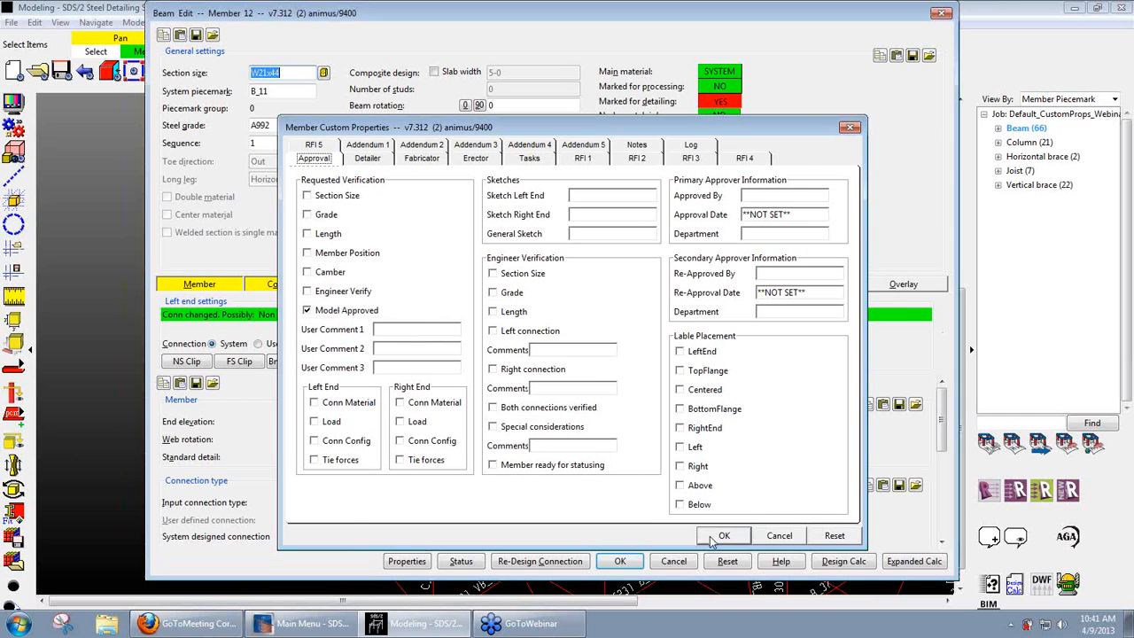
left_click(619, 561)
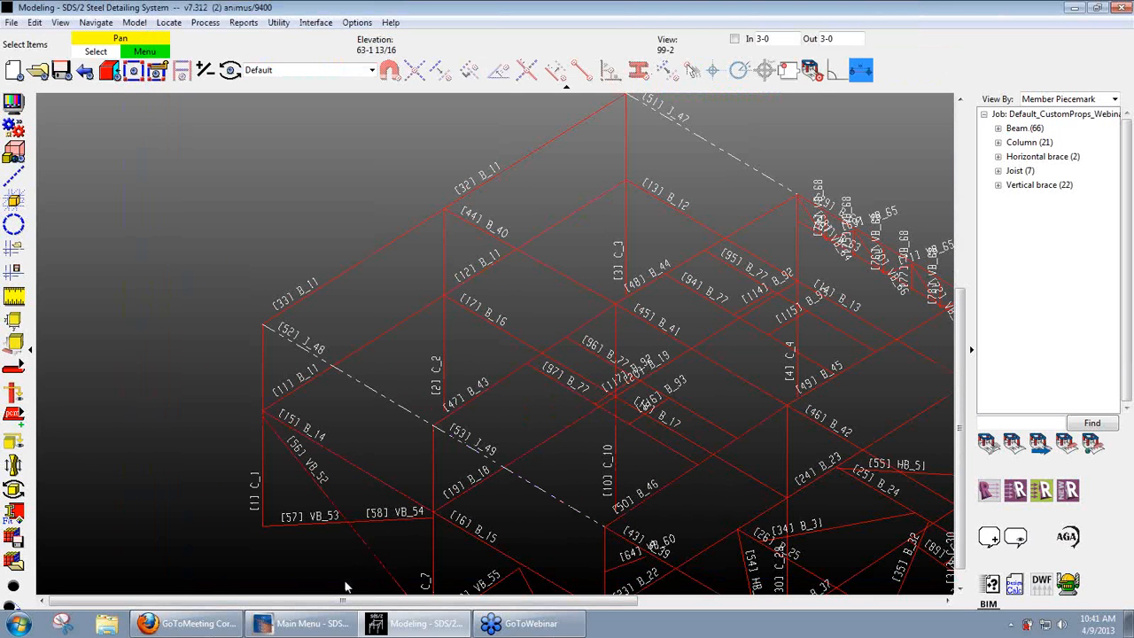
Step: Switch to the SDS/2 Main Menu and detail member piecemark B_11, preserving none of the existing drawing annotations
left_click(333, 625)
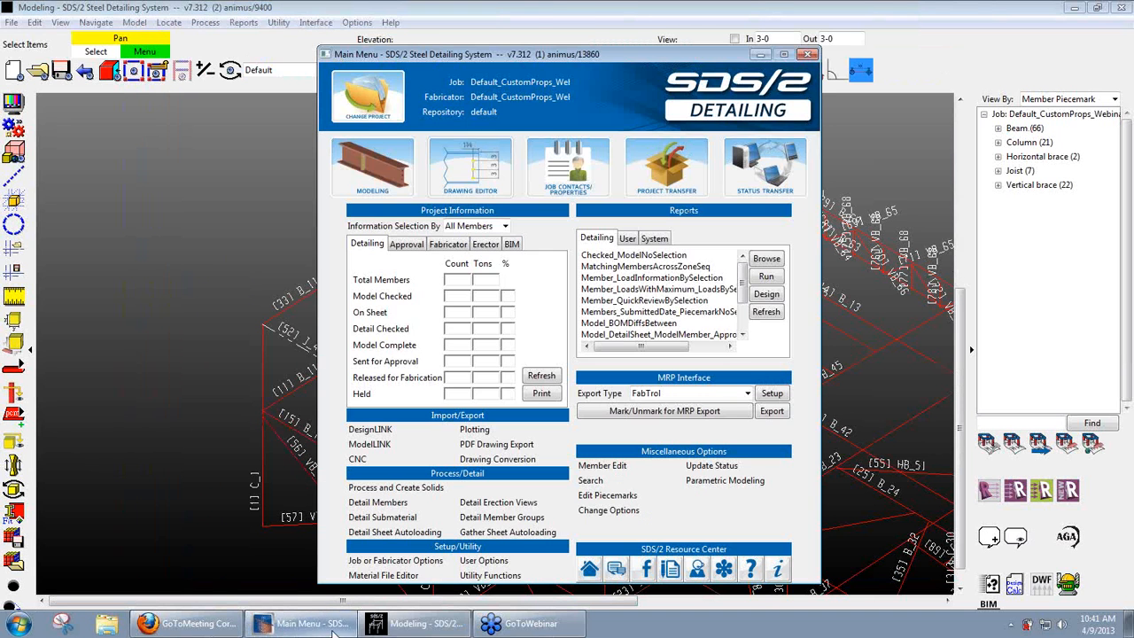
left_click(379, 502)
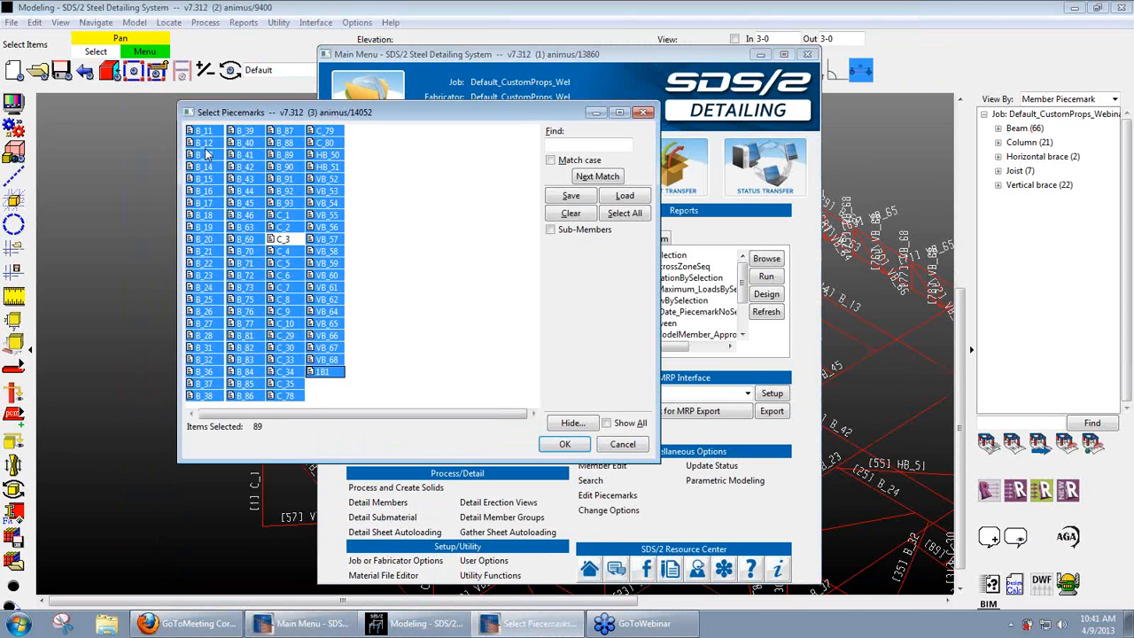
double_click(203, 132)
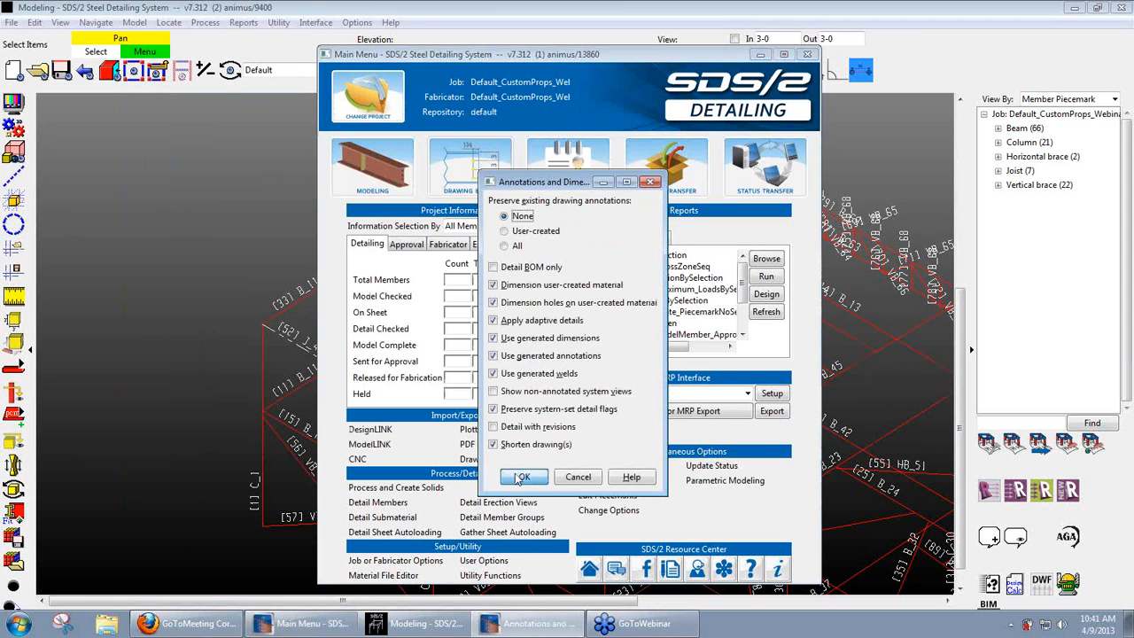
left_click(521, 478)
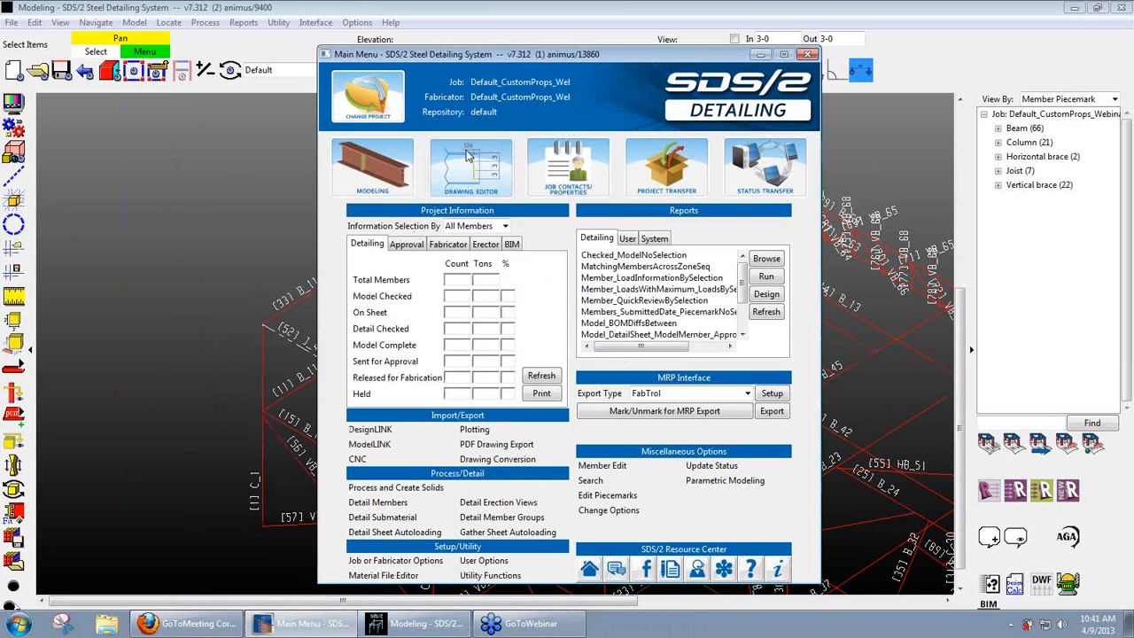
Step: Show the B_11 detail in the Drawing Editor, examine the bordered custom property label below the beam callout, and close the editor
left_click(372, 182)
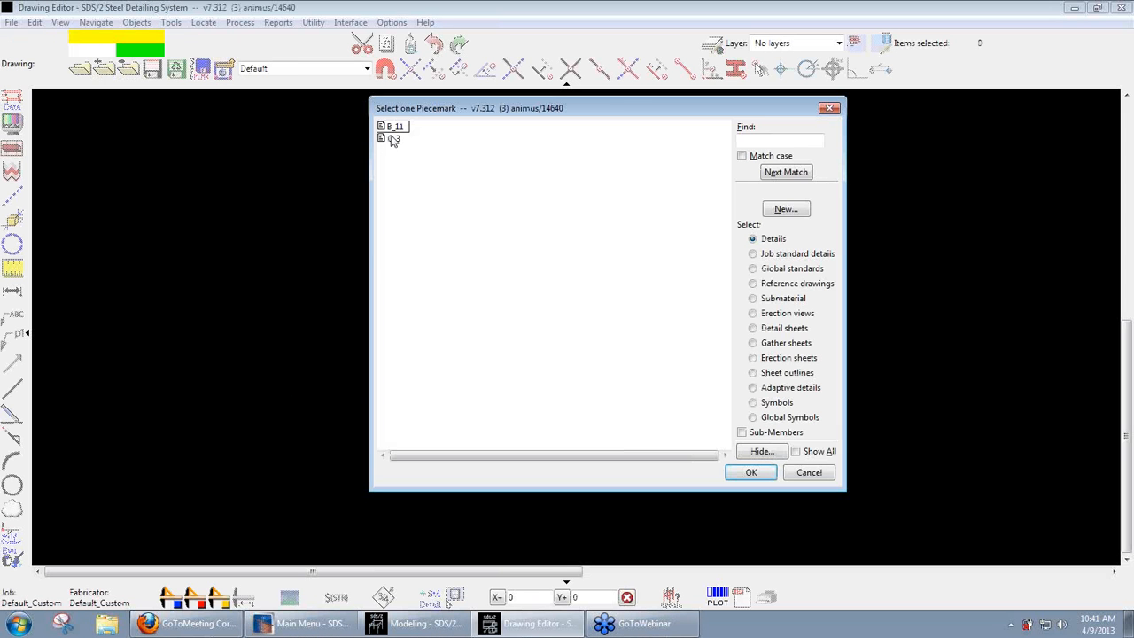
double_click(394, 127)
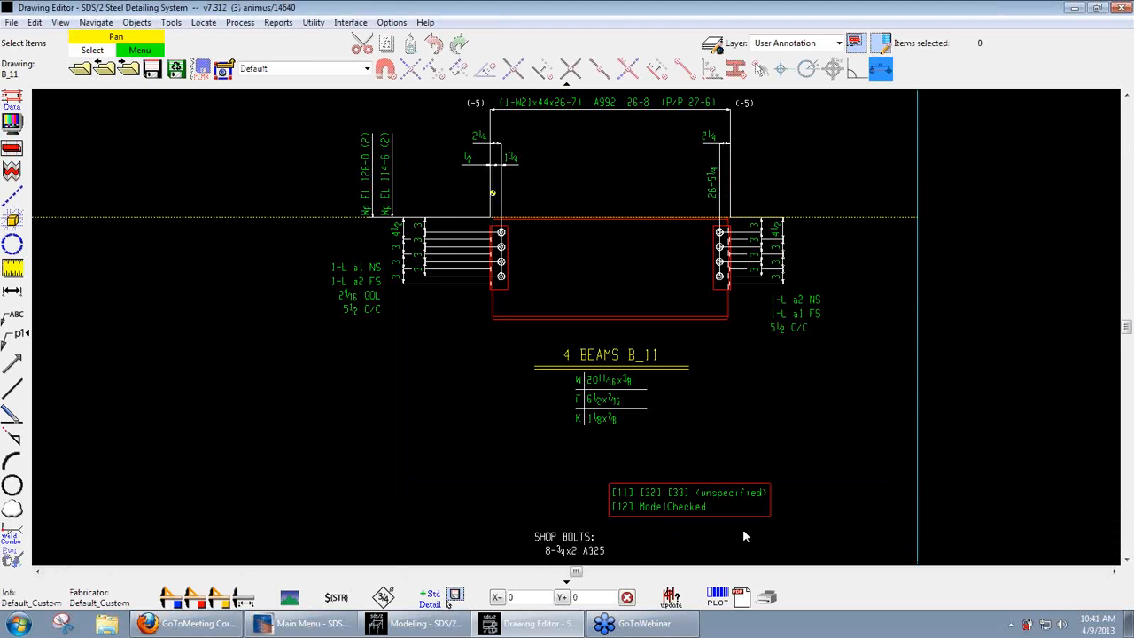
middle_click_drag(744, 513, 606, 355)
scroll(534, 356, "up", 2)
scroll(520, 350, "up", 1)
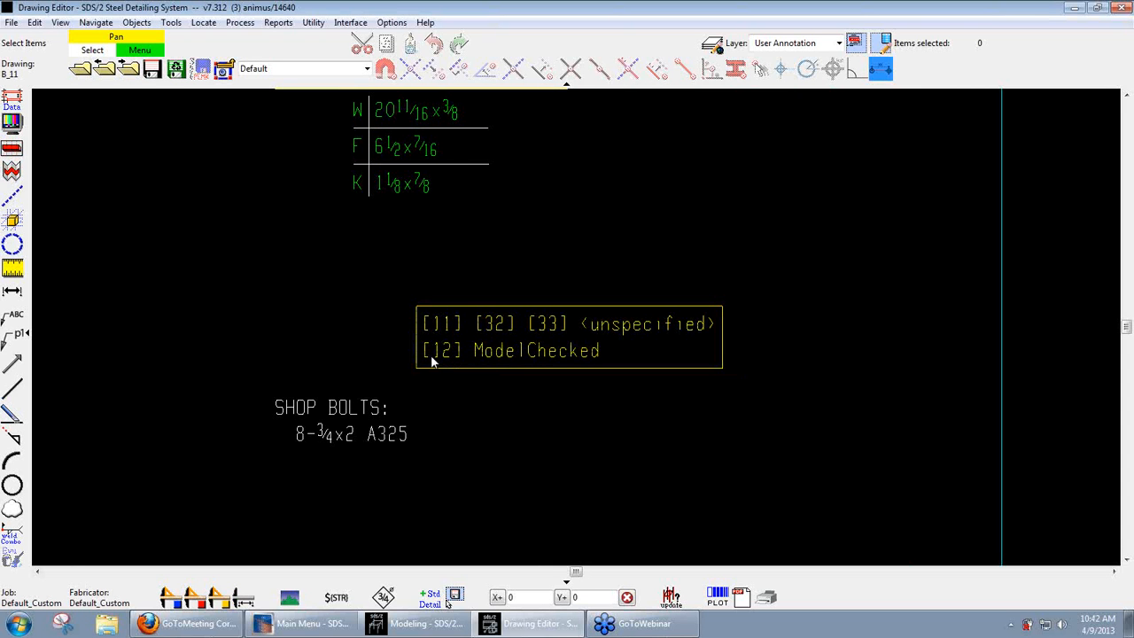
scroll(433, 359, "down", 2)
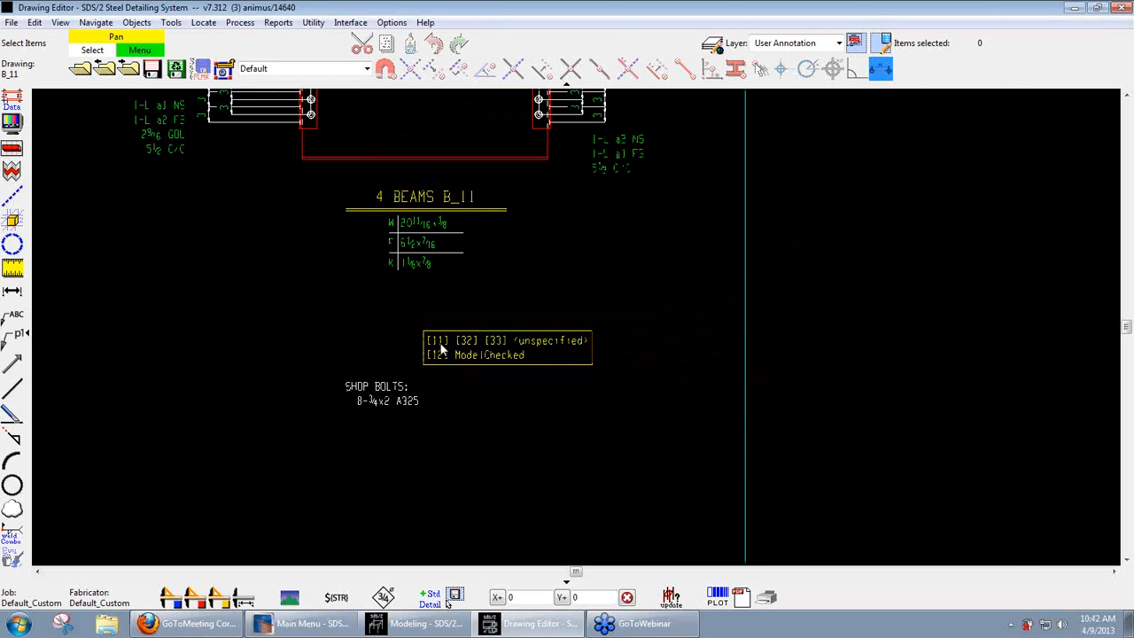
scroll(440, 348, "up", 2)
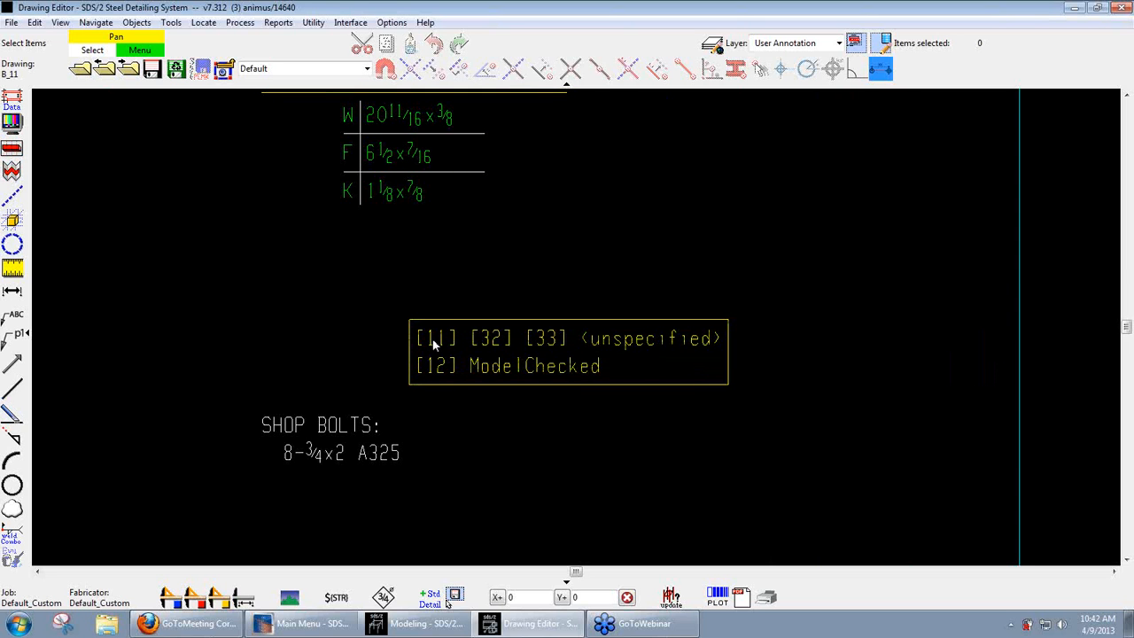
scroll(566, 434, "down", 3)
scroll(567, 437, "up", 1)
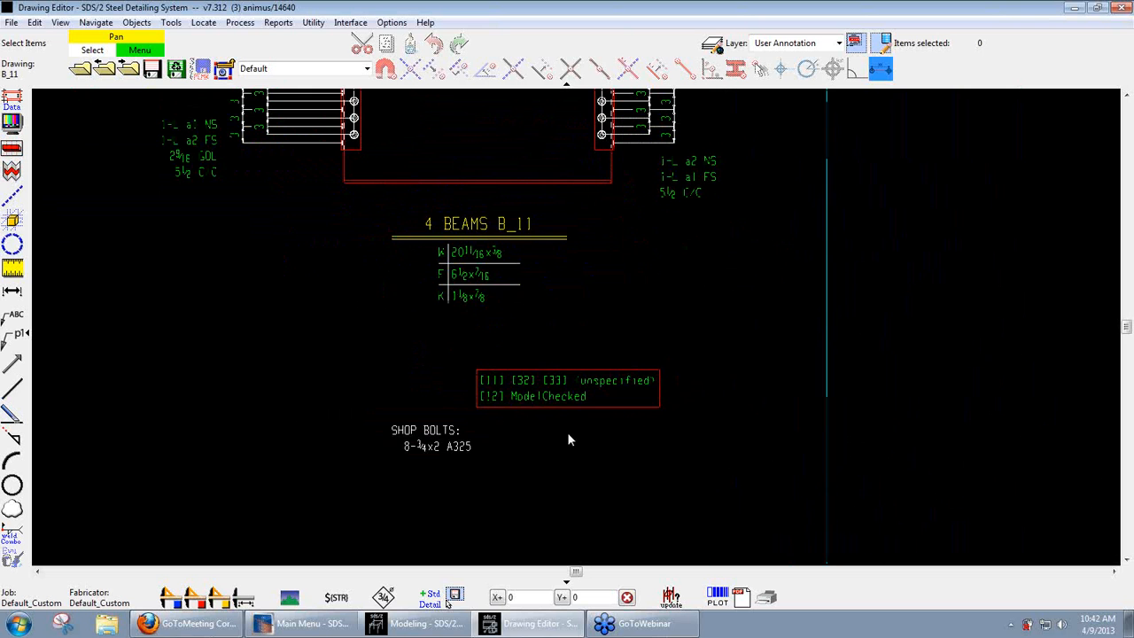
left_click(1123, 7)
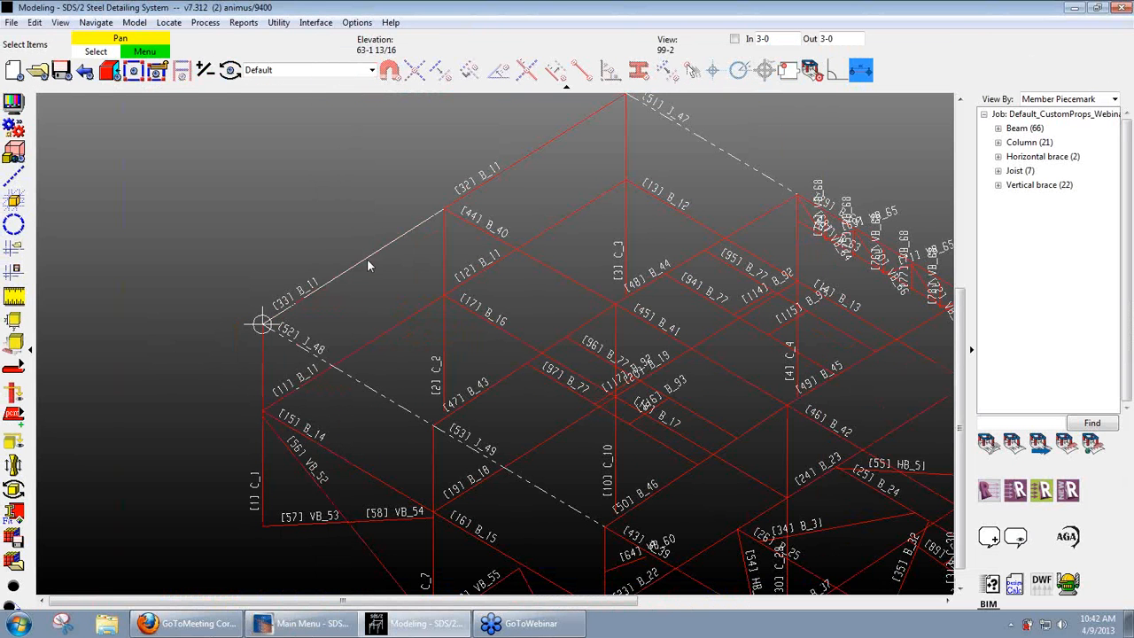
Step: Enable Model Approved in the custom properties of the other B_11 beams, members 33, 11 and 32, and accept the multiple-member edit
left_click(366, 257)
left_click(379, 337)
left_click(450, 204)
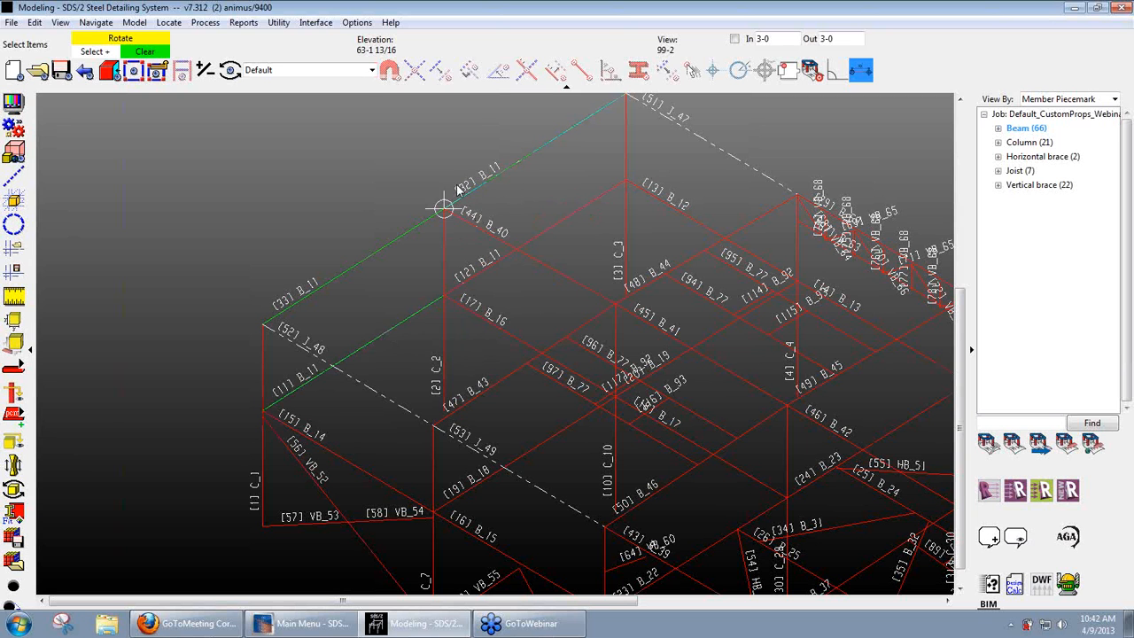
right_click(352, 175)
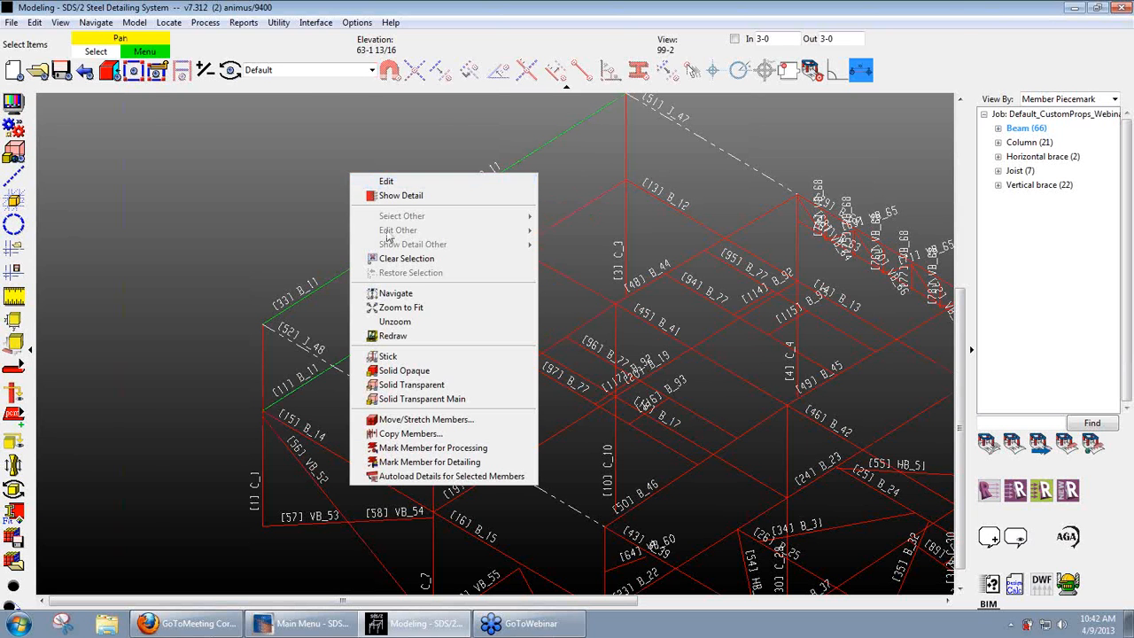
left_click(386, 182)
left_click(406, 561)
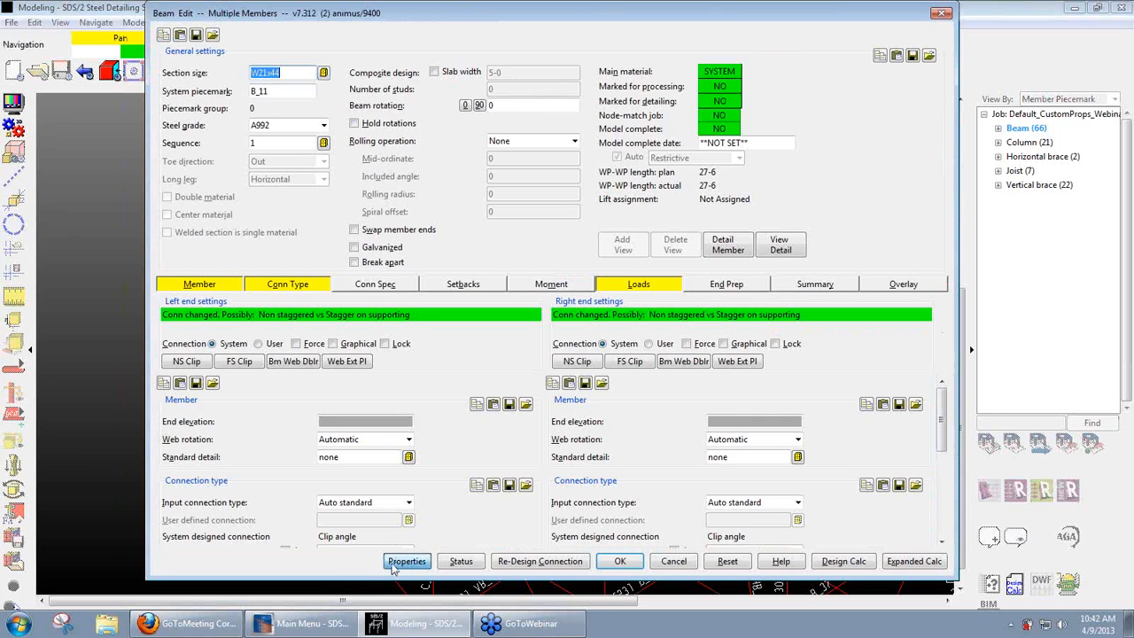
left_click(332, 312)
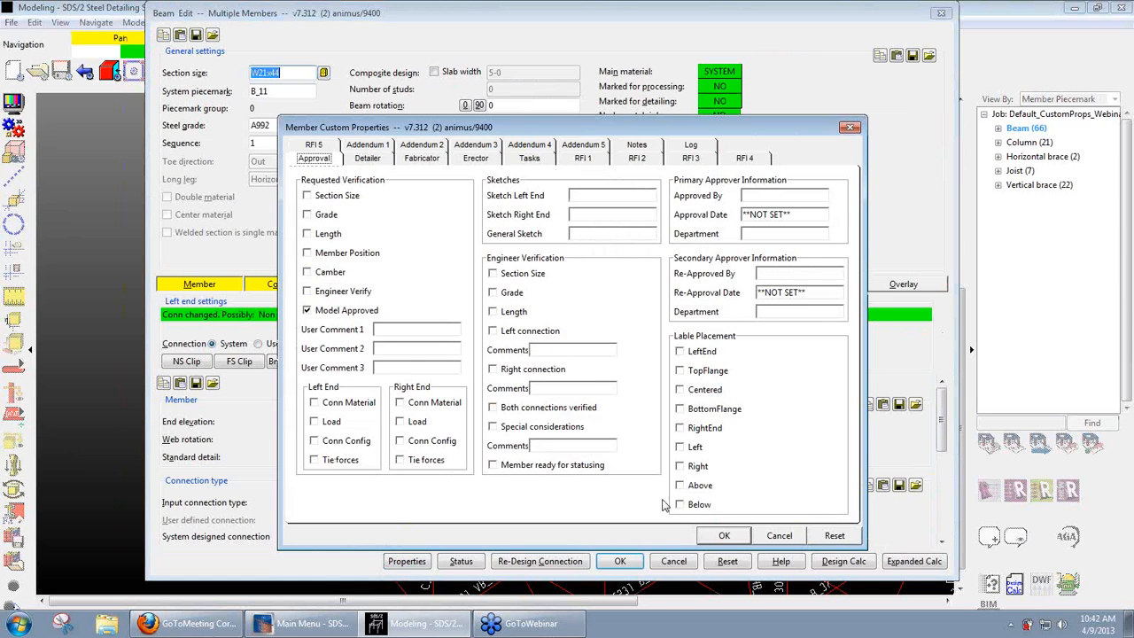
left_click(723, 535)
key("Return")
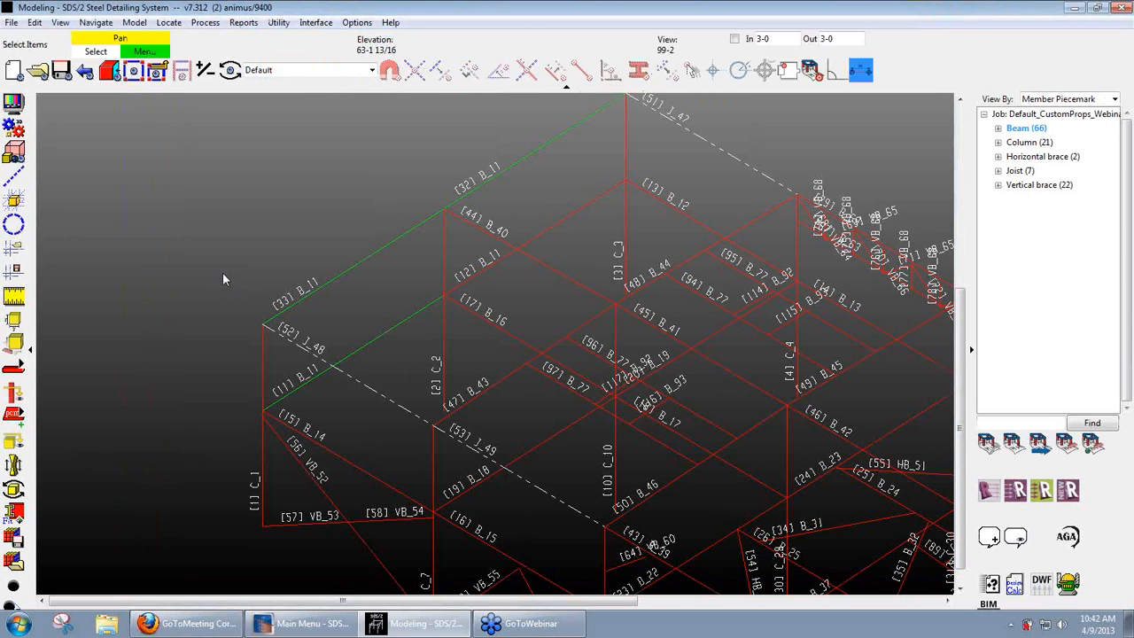
Step: Switch to the SDS/2 Main Menu and detail only member piecemark B_11 again
left_click(306, 624)
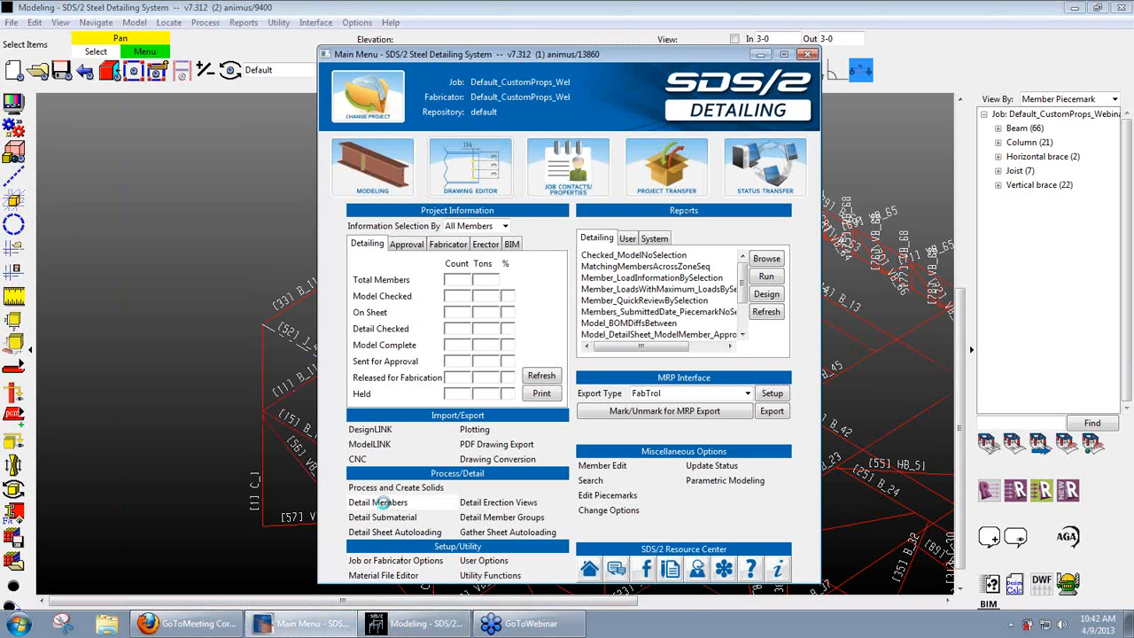
left_click(379, 502)
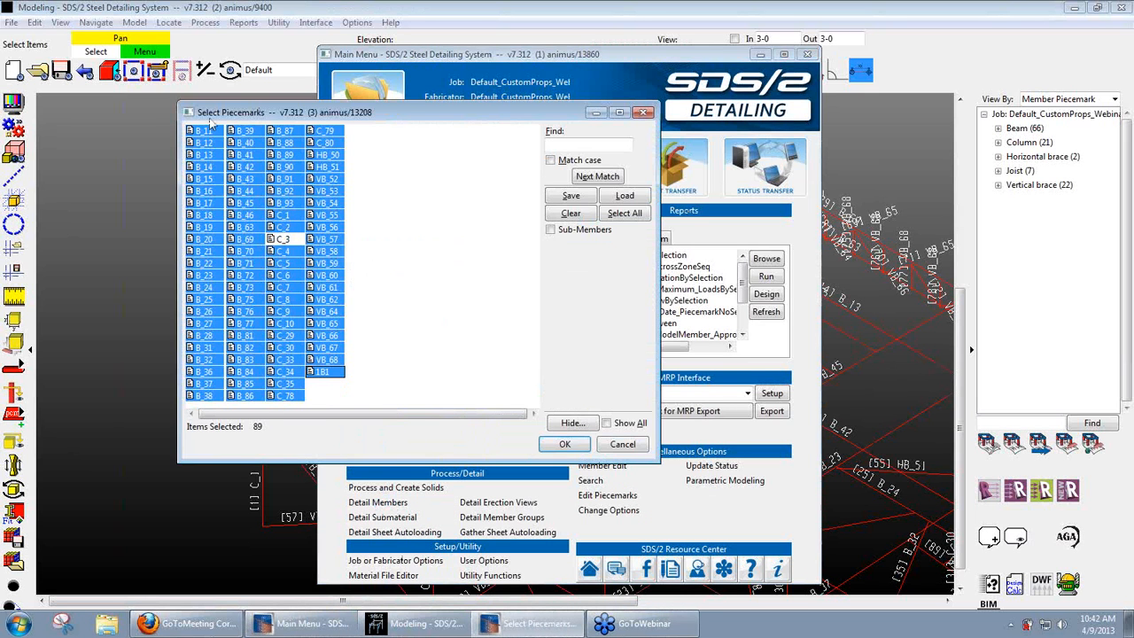
left_click(203, 133)
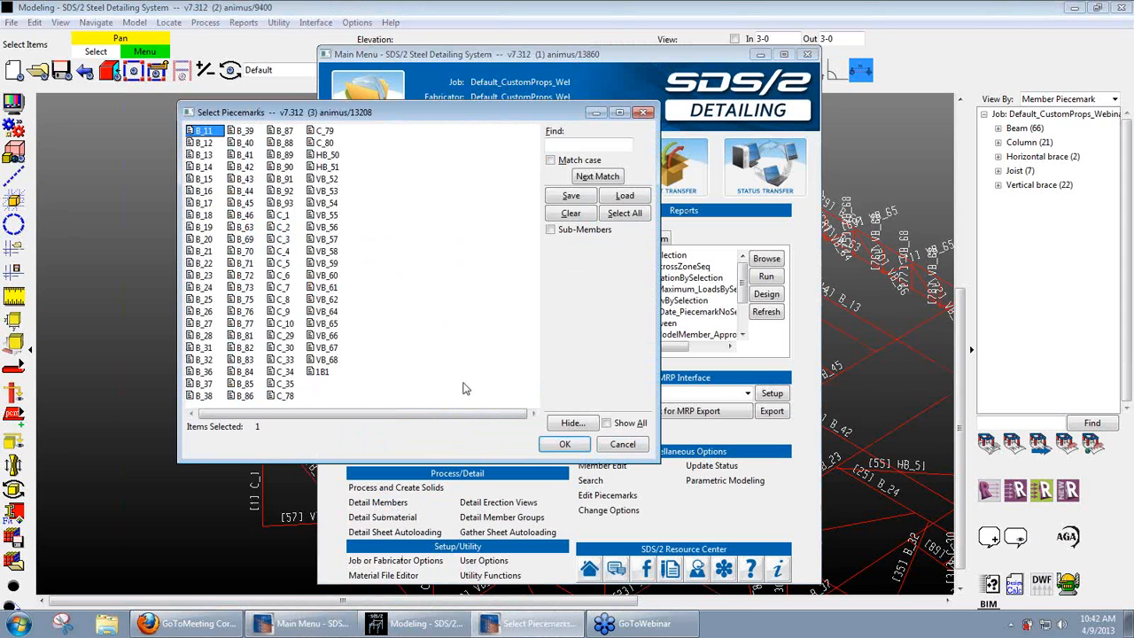
left_click(558, 443)
left_click(523, 486)
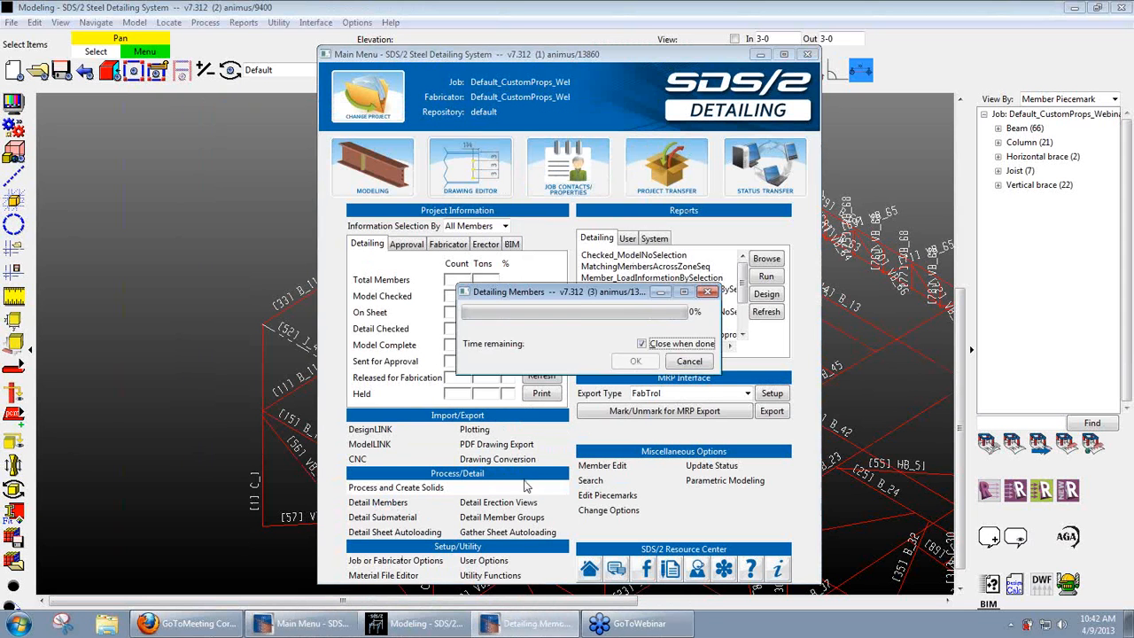
Step: Show the regenerated B_11 detail in the Drawing Editor, check its ModelChecked label, and close the editor
left_click(450, 186)
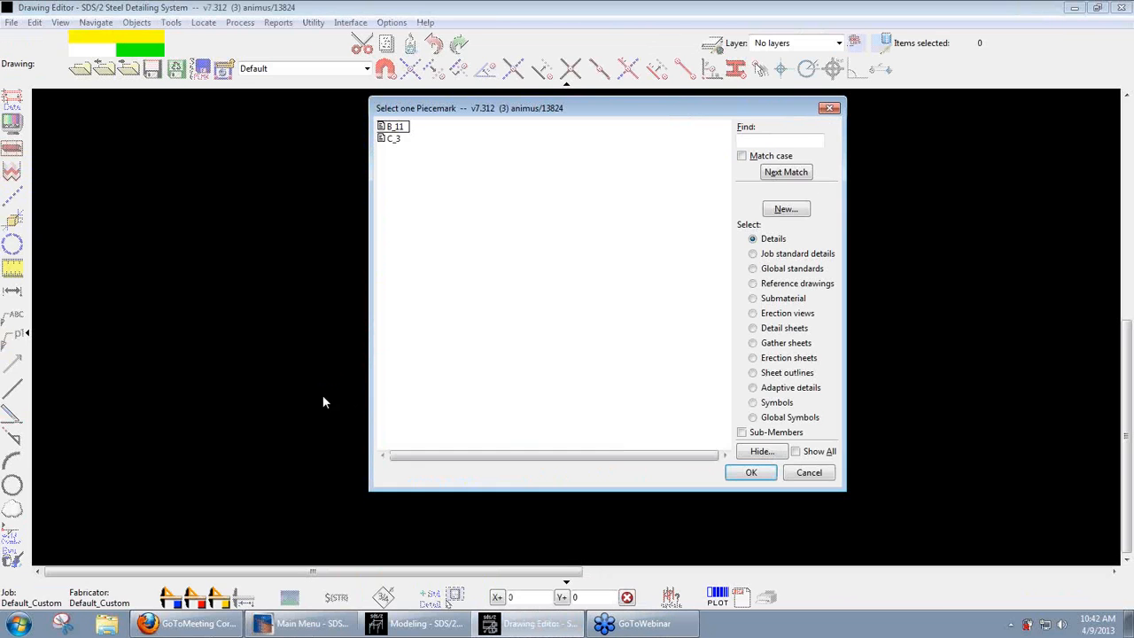
double_click(393, 130)
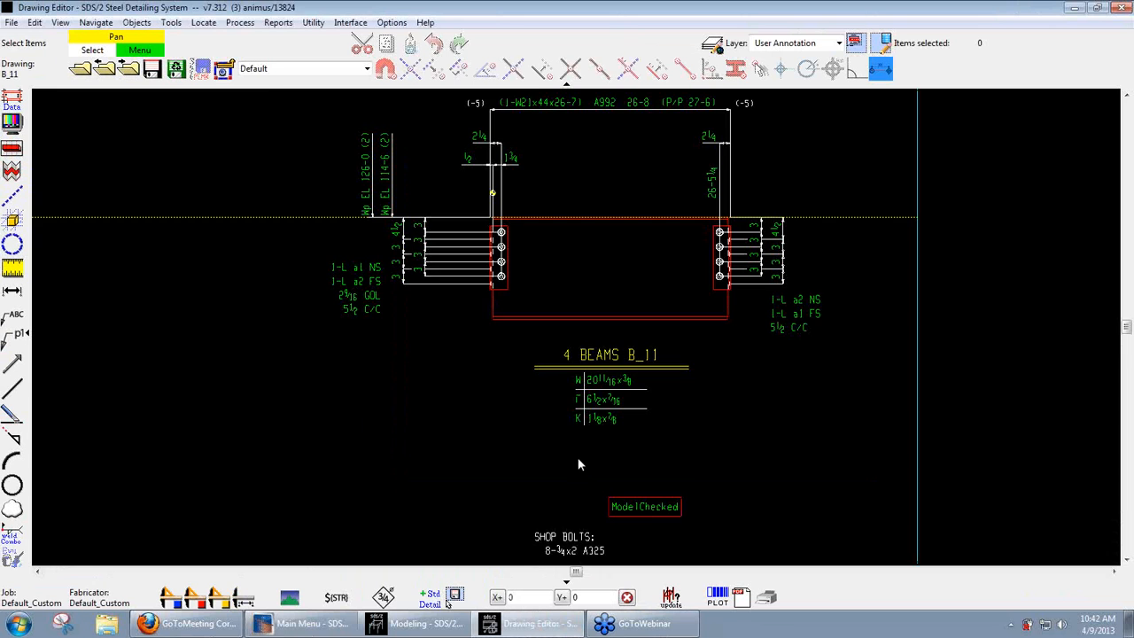
scroll(637, 507, "up", 3)
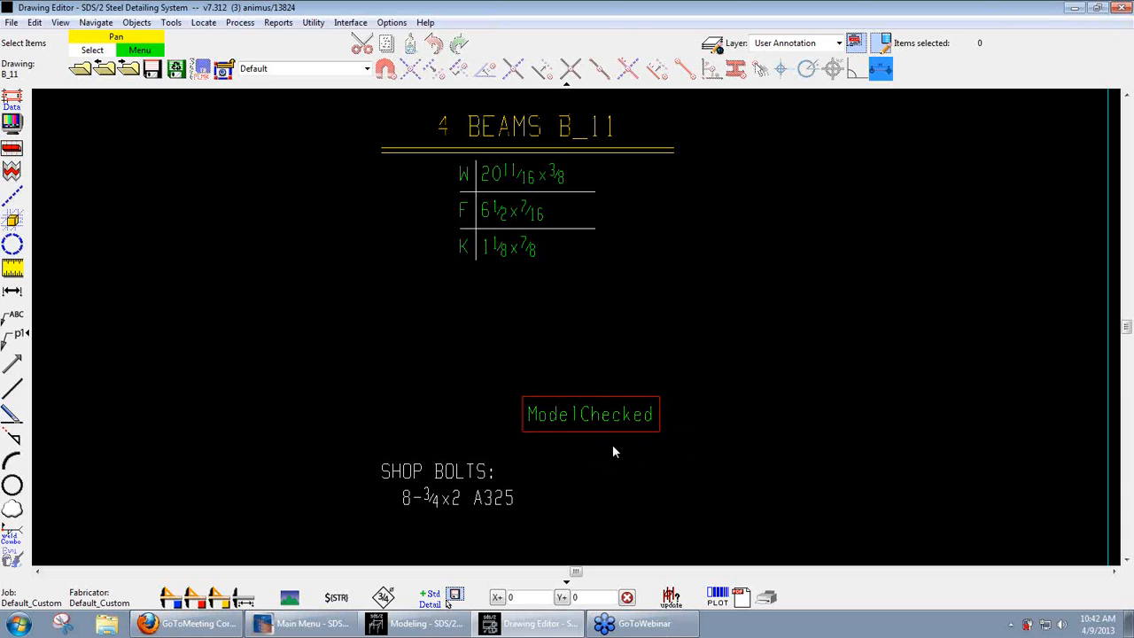
scroll(660, 408, "down", 2)
scroll(660, 409, "down", 3)
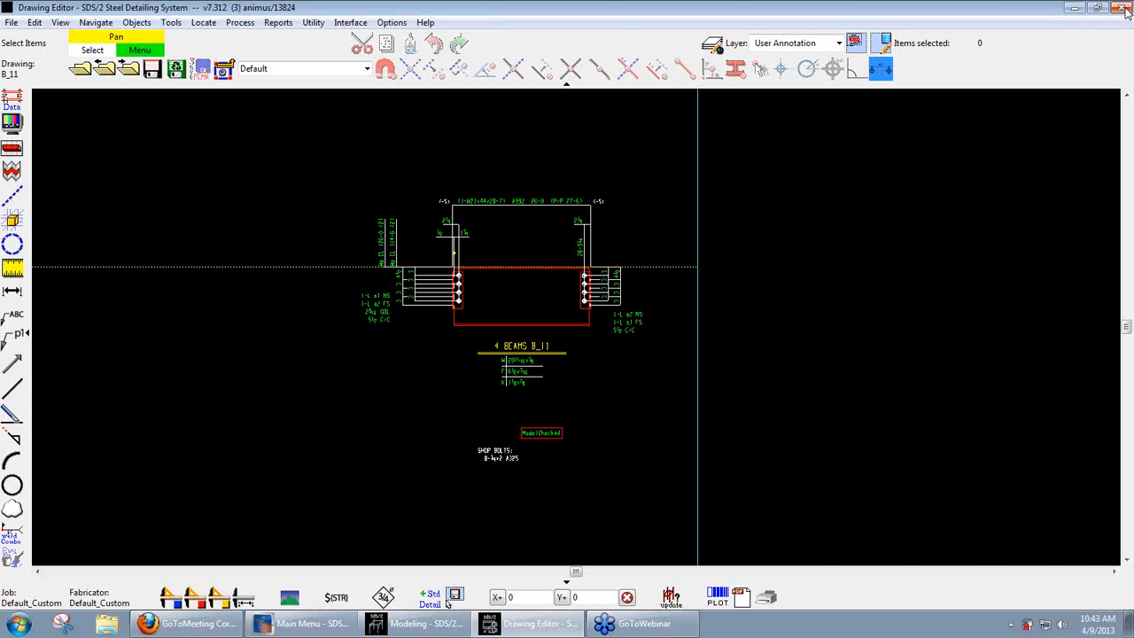
left_click(1125, 10)
Step: Return to Modeling and open the job's member custom property schema for editing
left_click(260, 200)
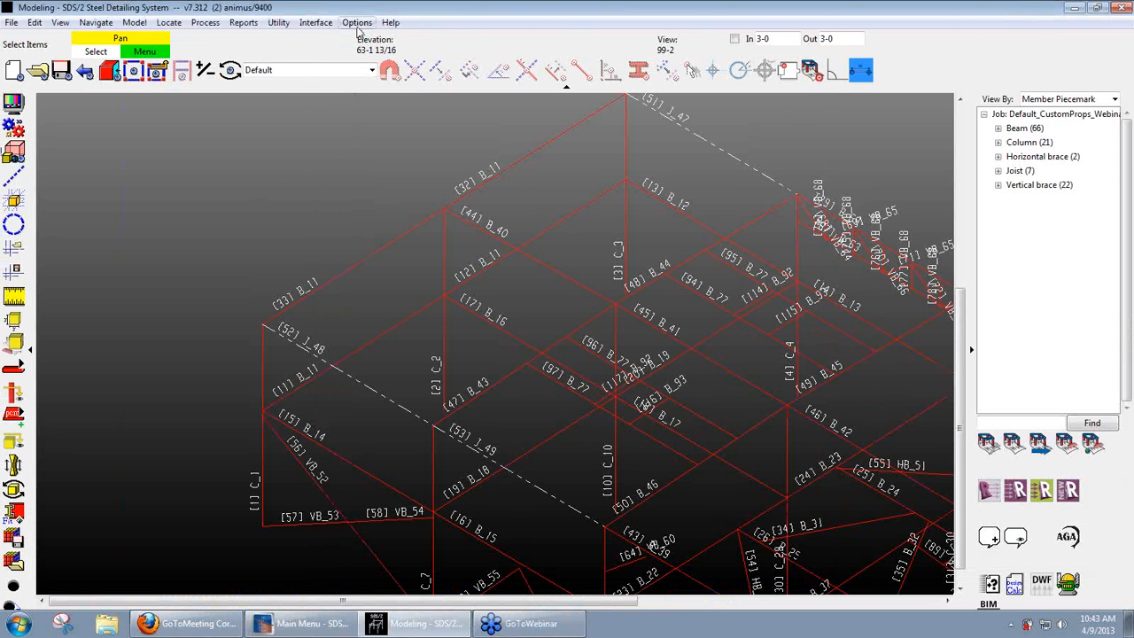
left_click(357, 23)
mouse_move(389, 48)
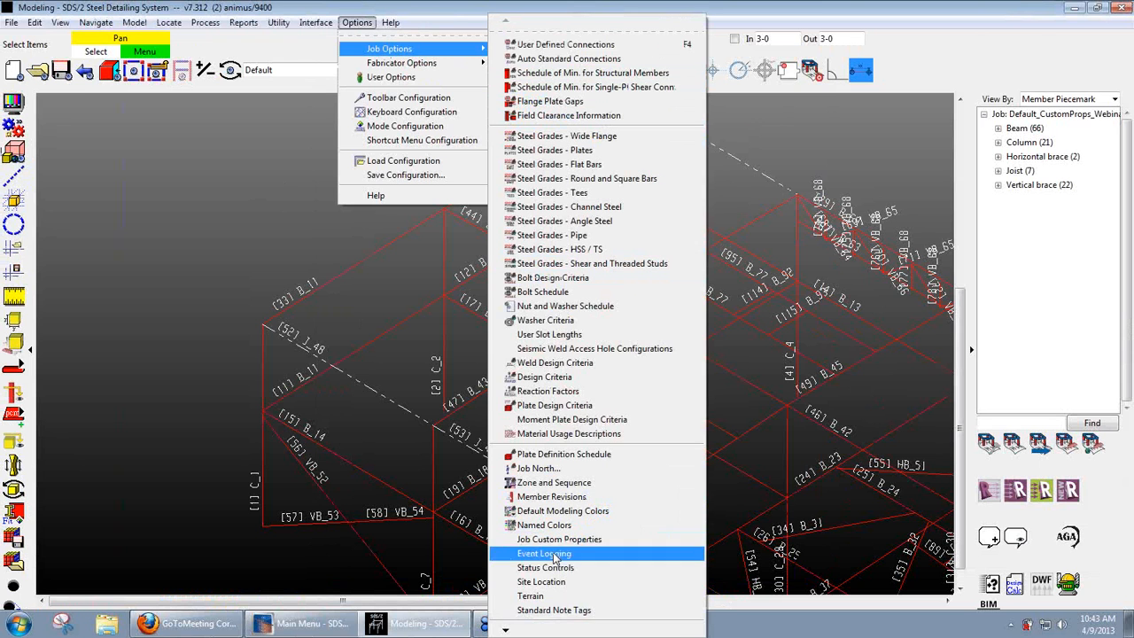
mouse_move(548, 631)
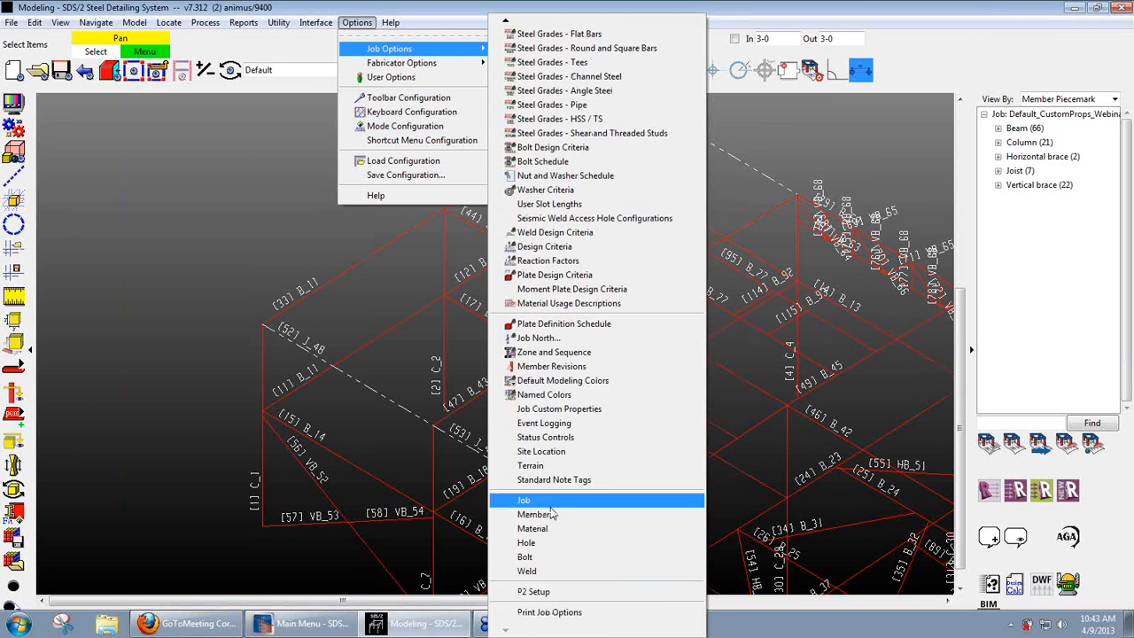
left_click(533, 514)
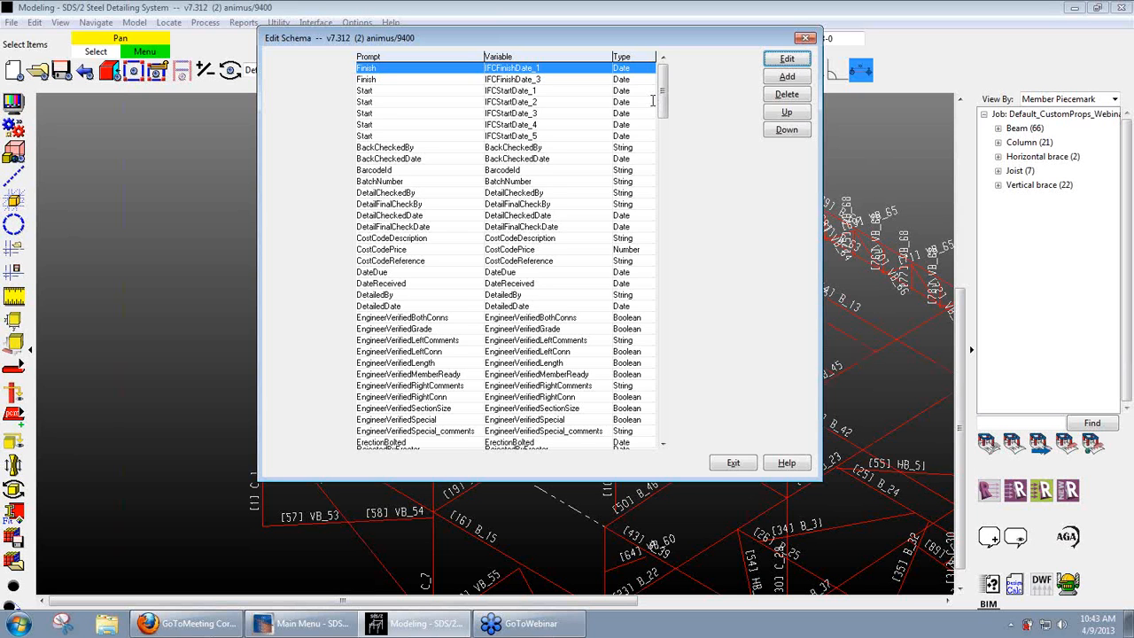
Step: Review the label placement and order settings of the ModelChecked schema entry and leave it without saving changes
mouse_move(632, 49)
left_mouse_down()
mouse_move(627, 94)
mouse_move(626, 55)
left_mouse_up()
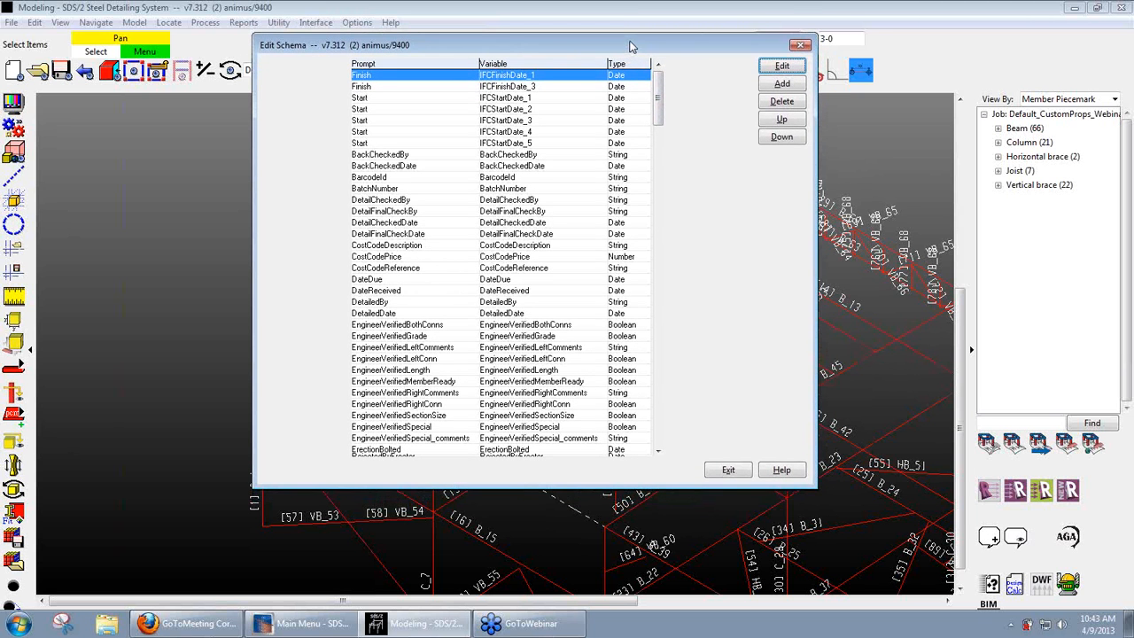
left_click_drag(659, 107, 657, 430)
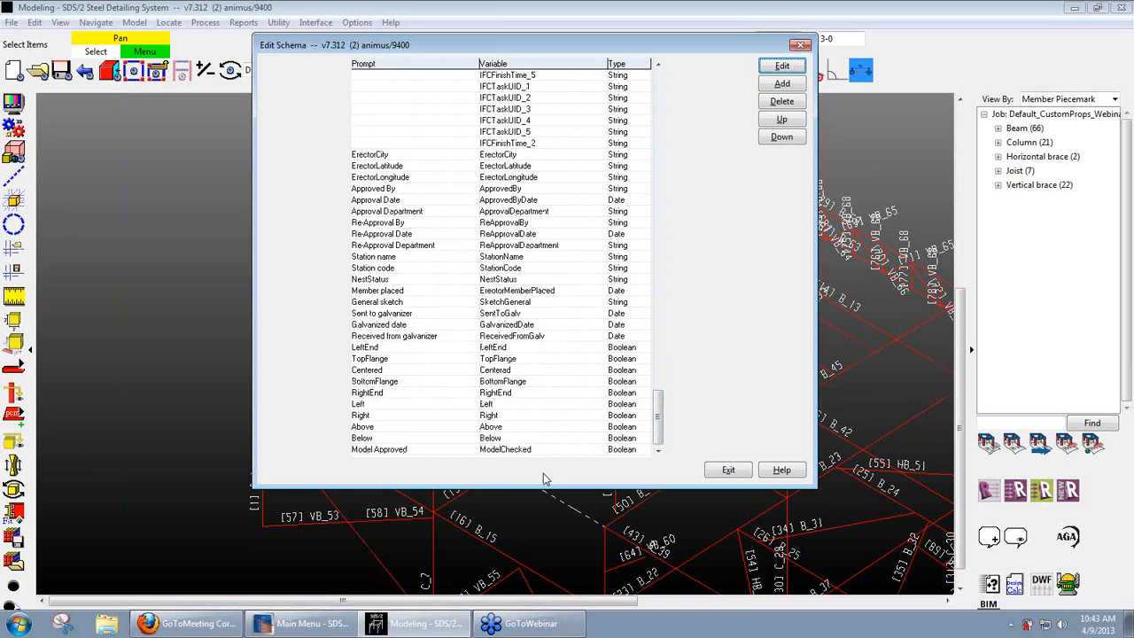
left_click(376, 449)
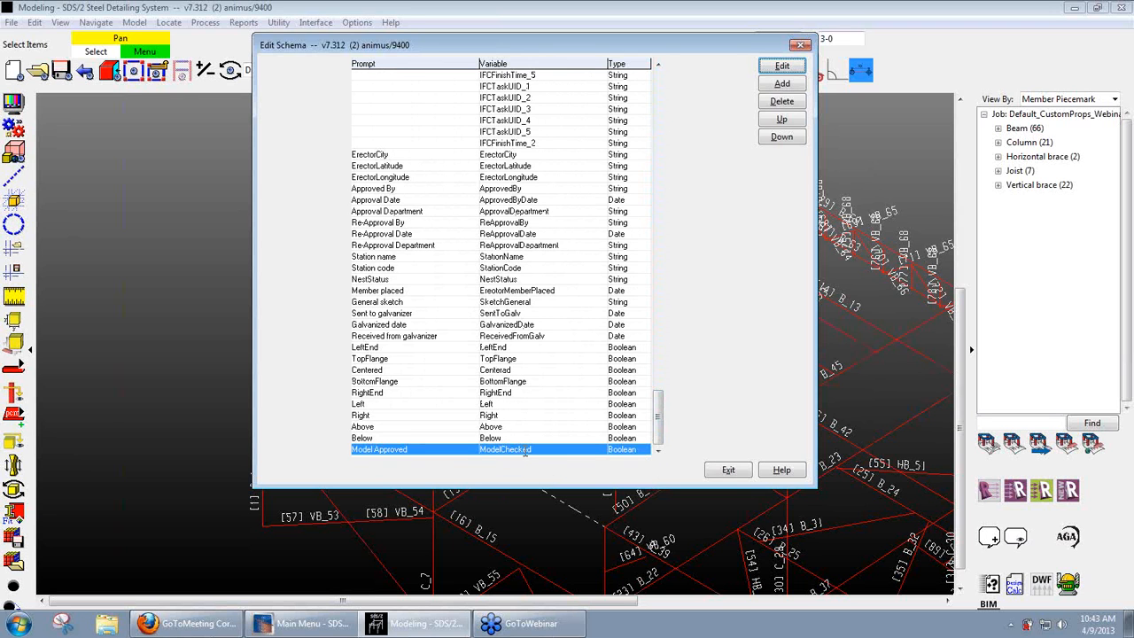
left_click(782, 67)
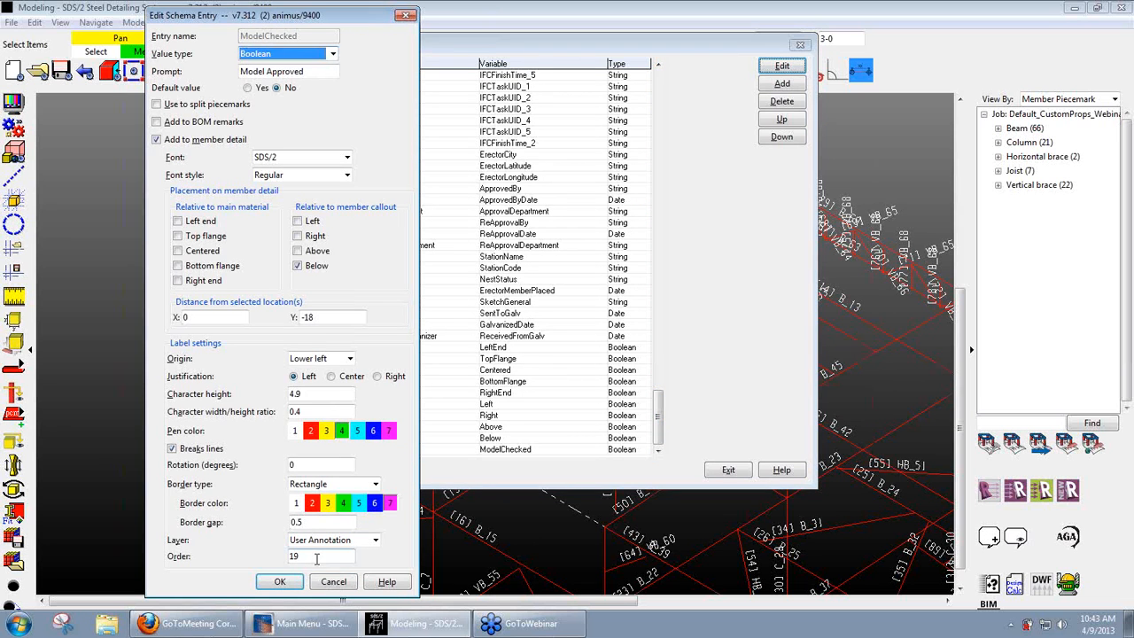
left_click(316, 556)
left_click(331, 582)
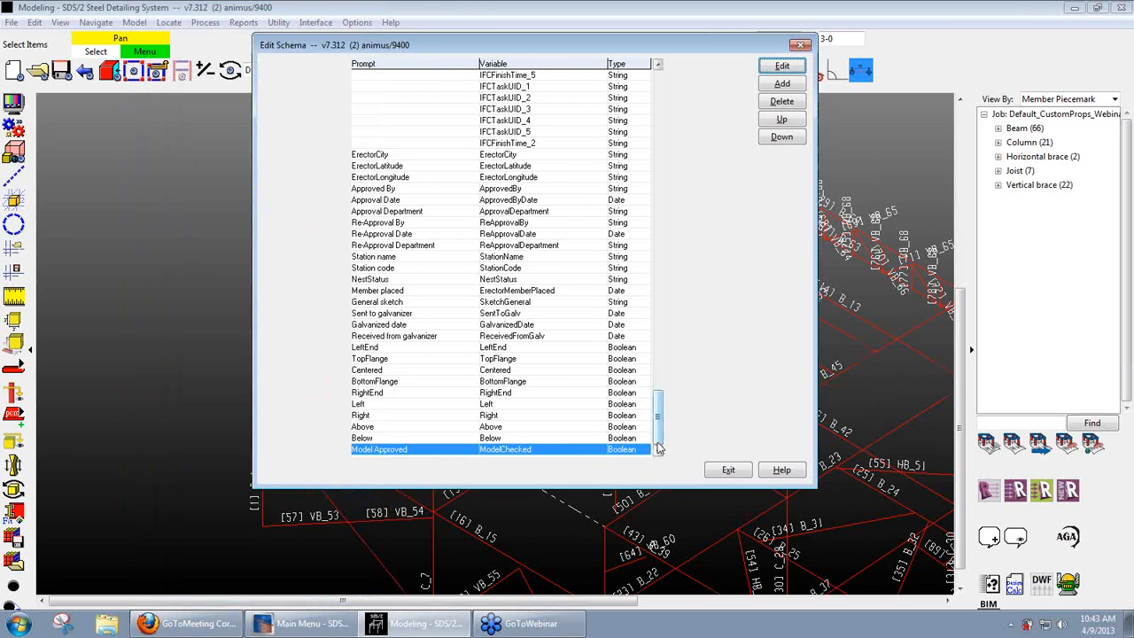
Step: Review the member detail label settings of the UserComment1 schema entry and close it without saving changes
scroll(644, 253, "up", 10)
scroll(645, 253, "up", 10)
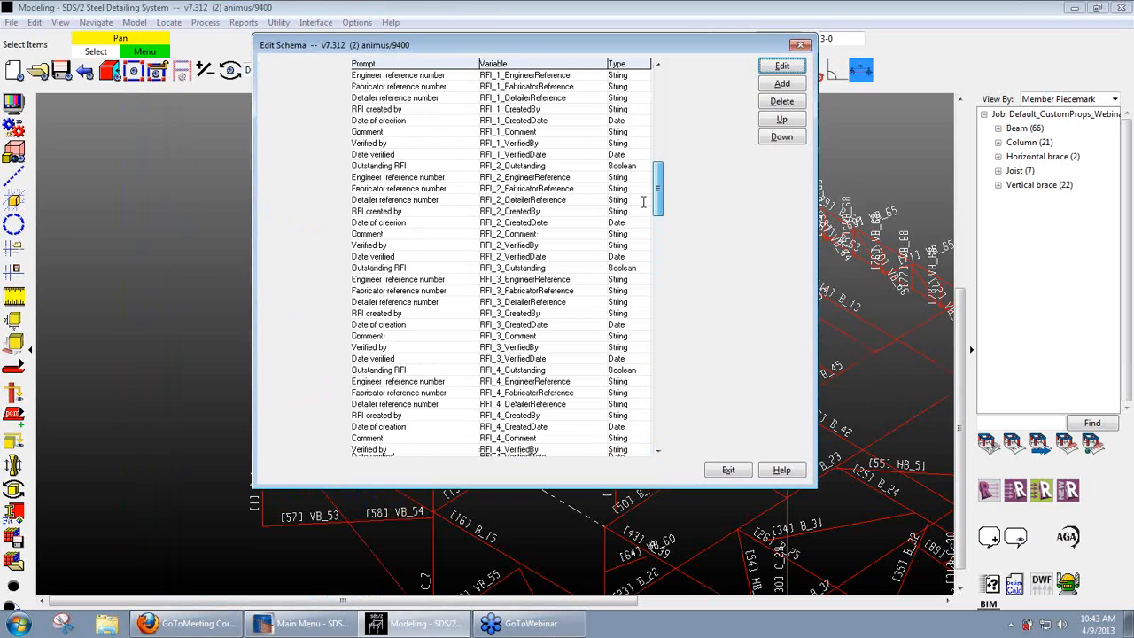
left_click(413, 189)
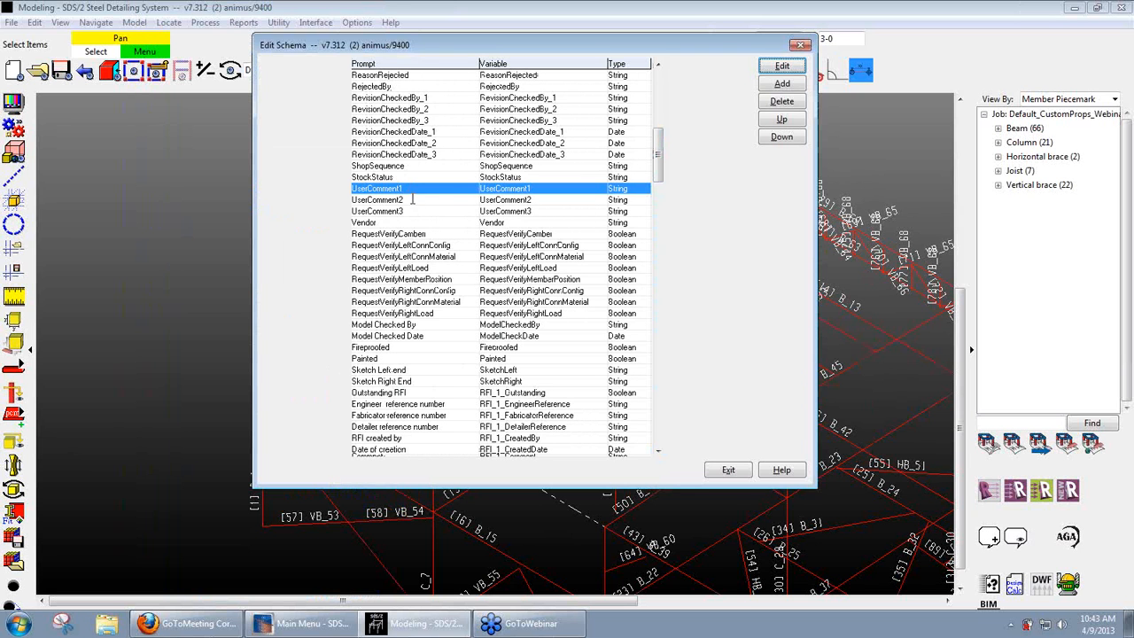
left_click(781, 65)
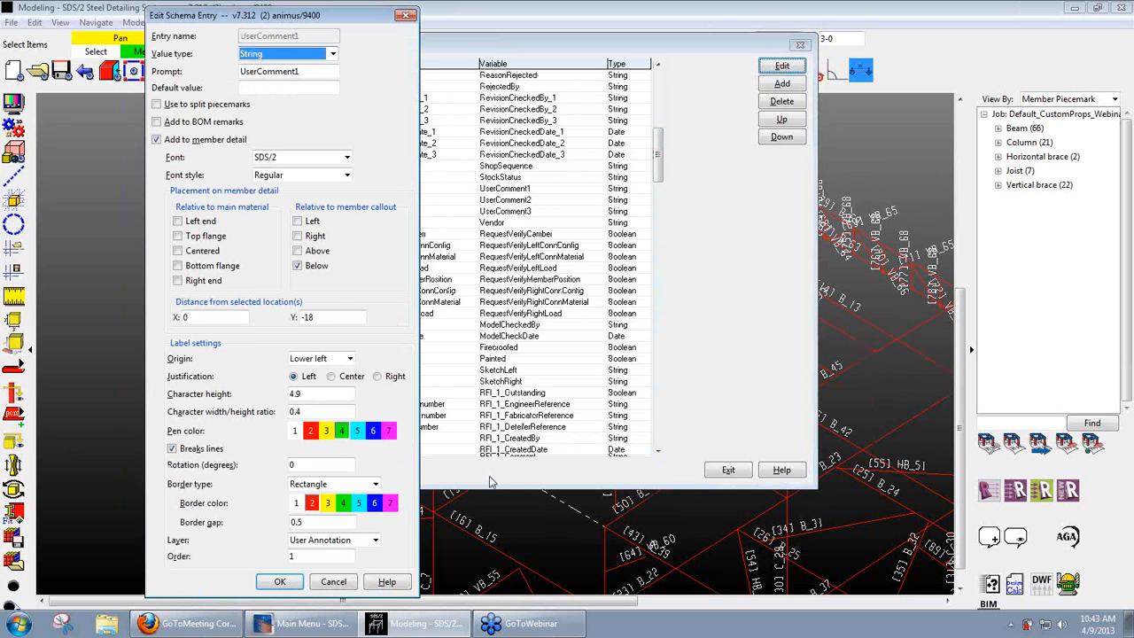
left_click(280, 582)
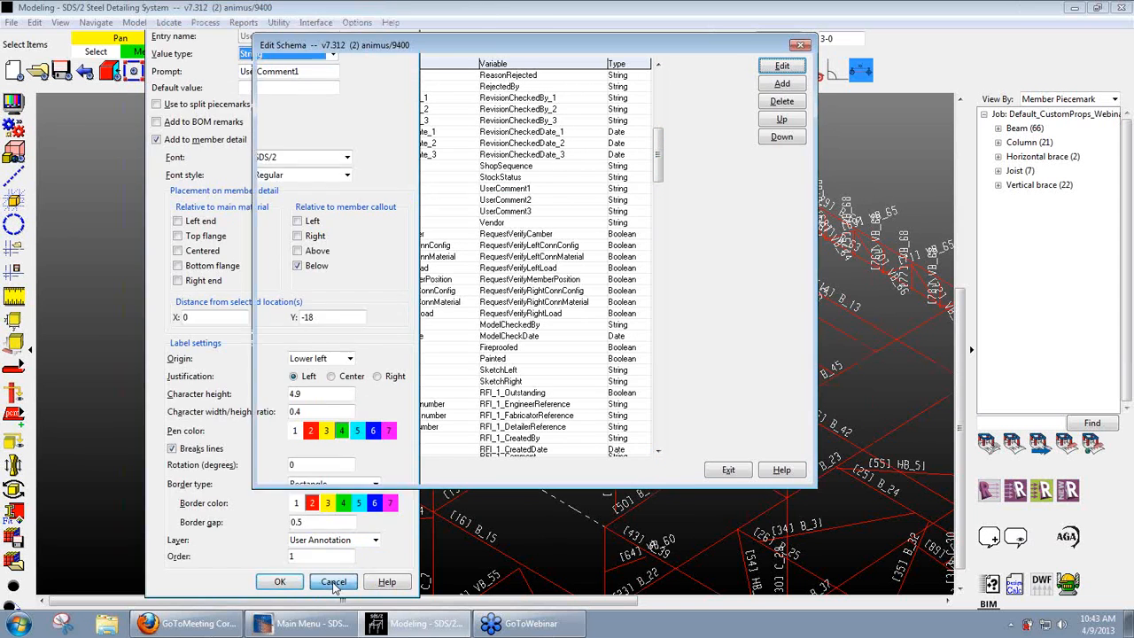
Step: Add the UserComment2 schema entry to the member detail, placed below the member callout with a Y distance of -18
left_click(378, 200)
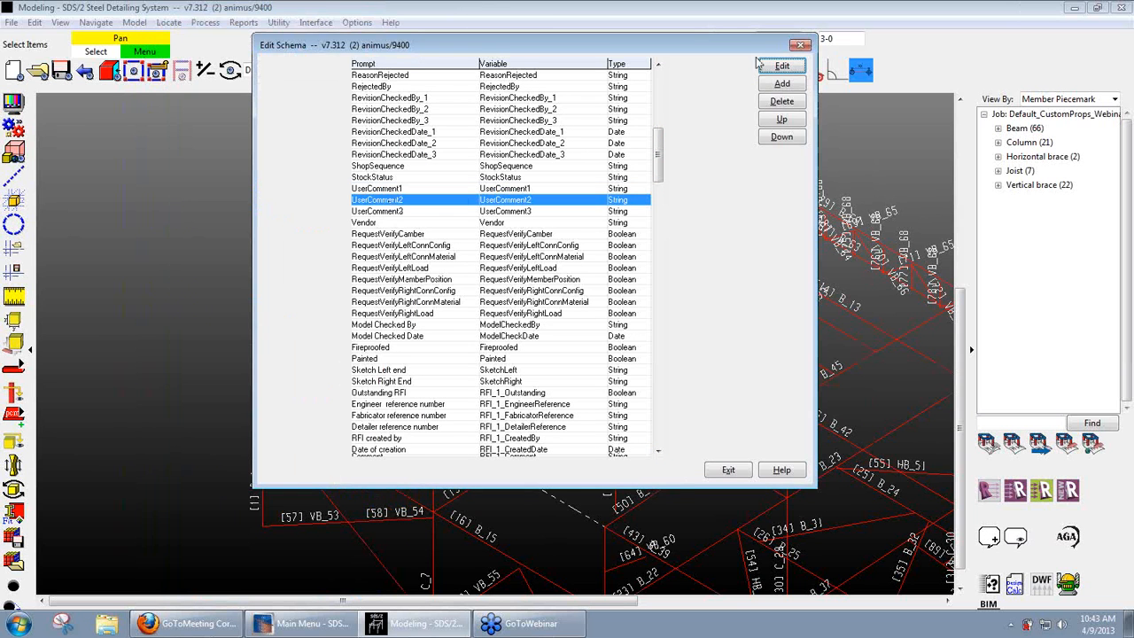
left_click(780, 67)
left_click(178, 142)
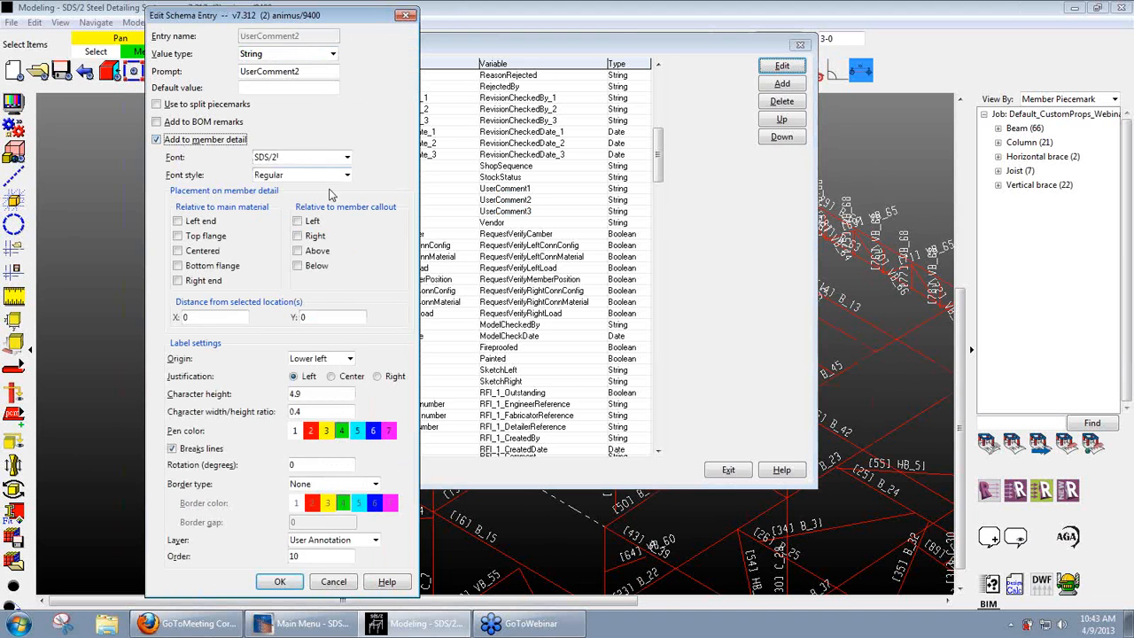
left_click(297, 265)
left_click(323, 317)
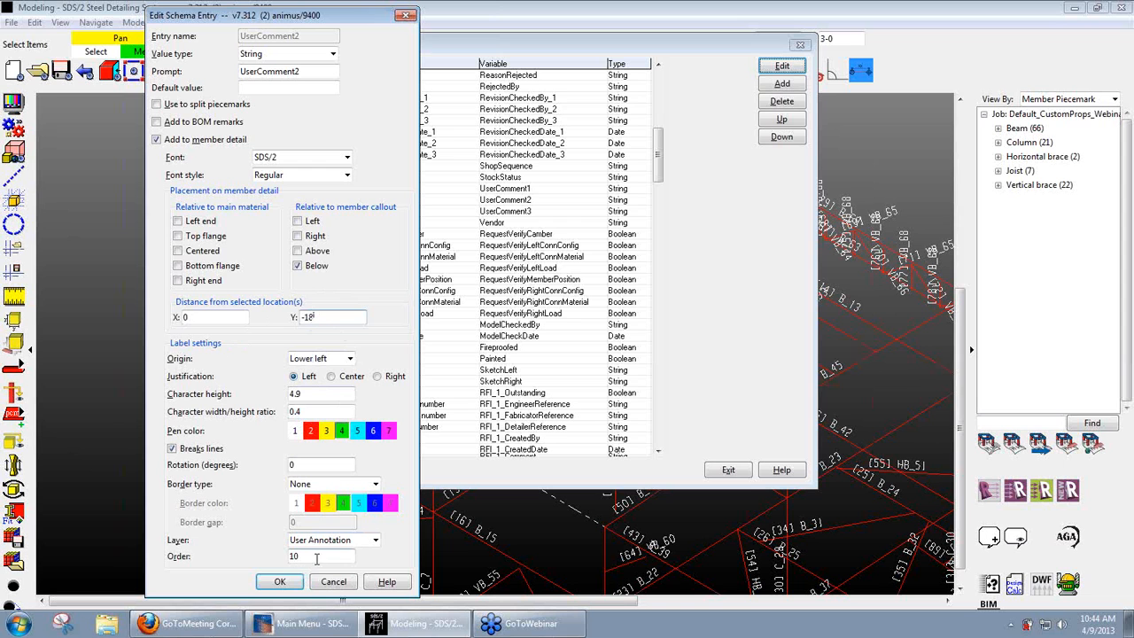
left_click(280, 582)
Step: Add the UserComment3 schema entry to the member detail below the member callout, set its Y distance, and close the schema
left_click(412, 212)
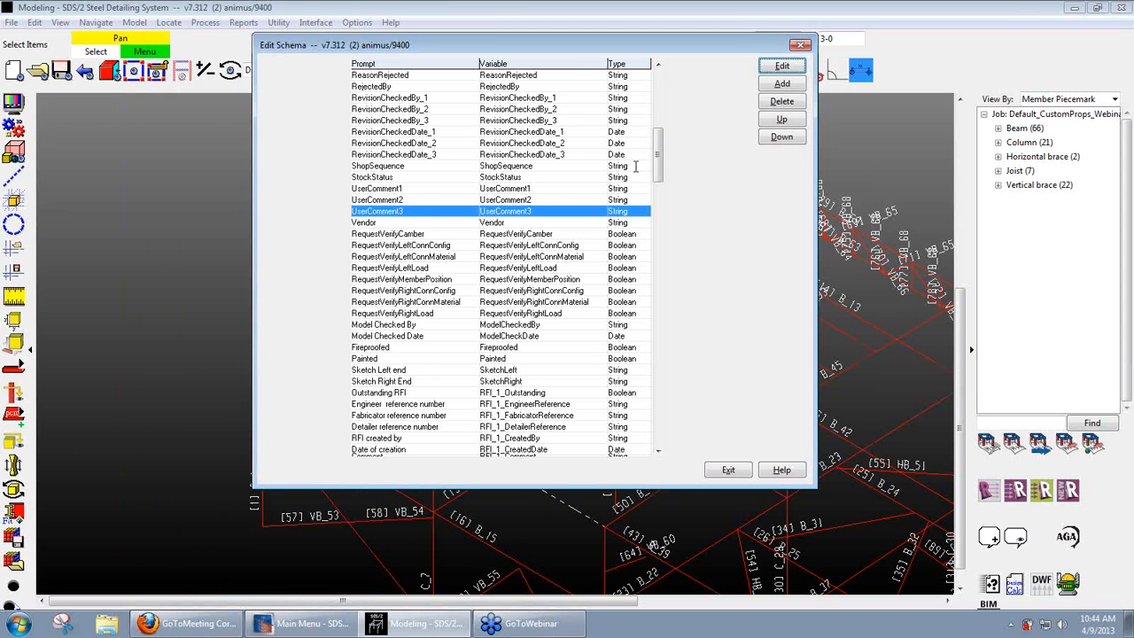
left_click(781, 66)
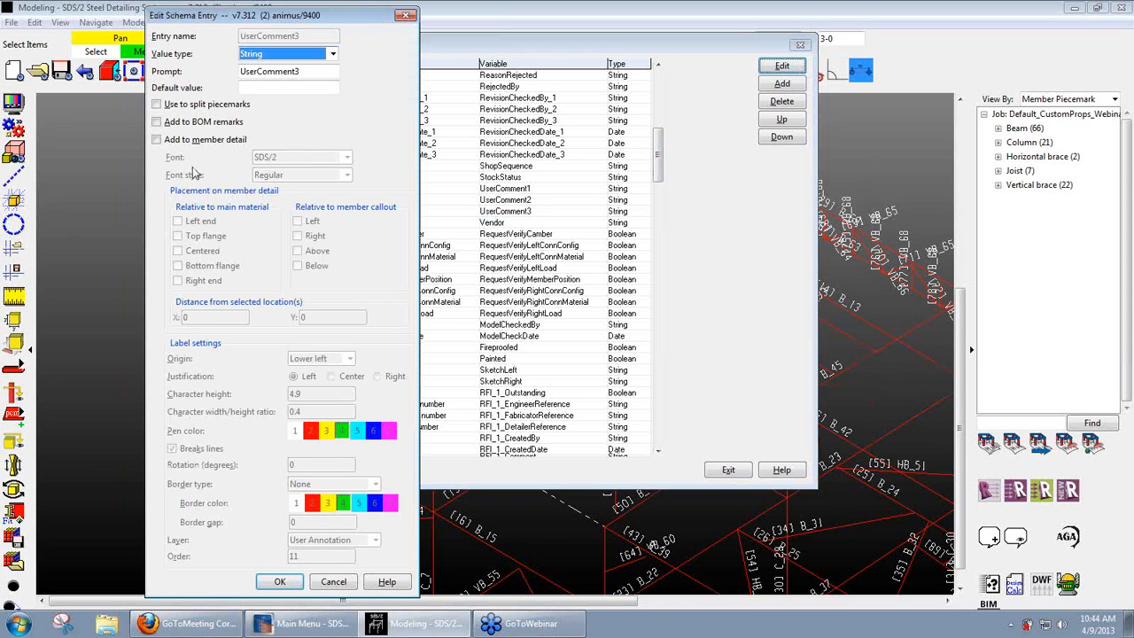
left_click(173, 141)
left_click(297, 265)
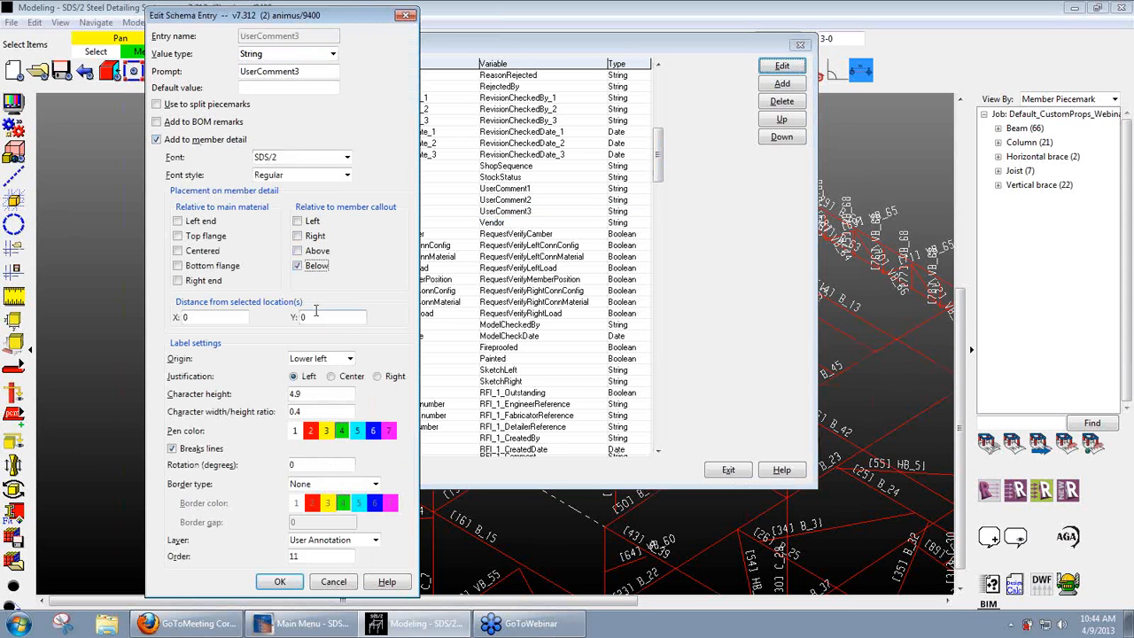
left_click(316, 317)
left_click(280, 582)
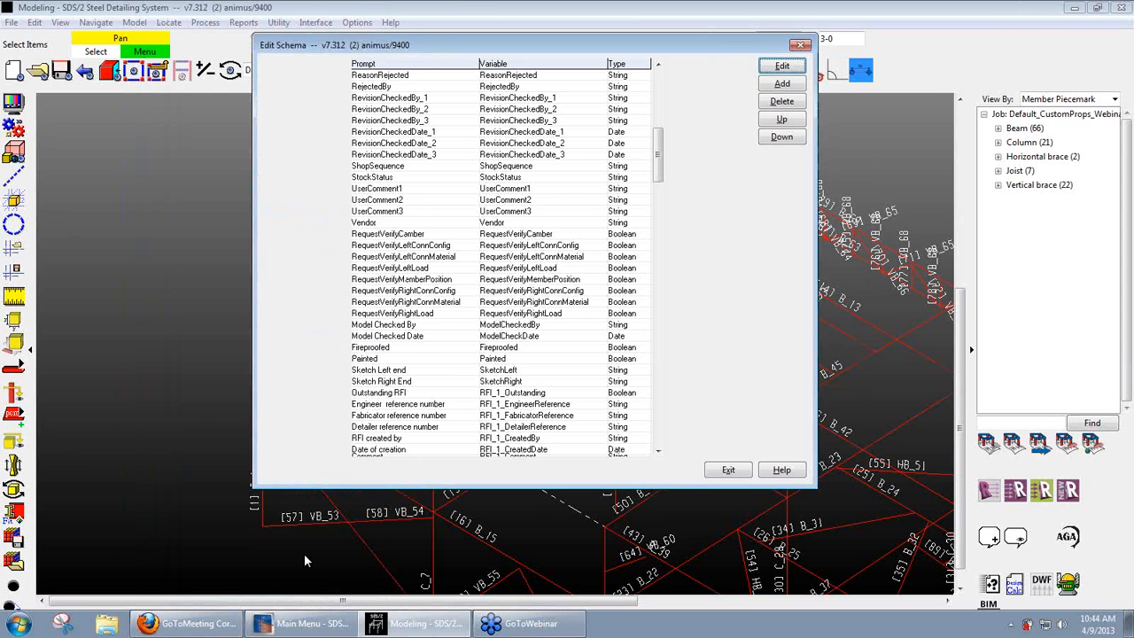
left_click(728, 469)
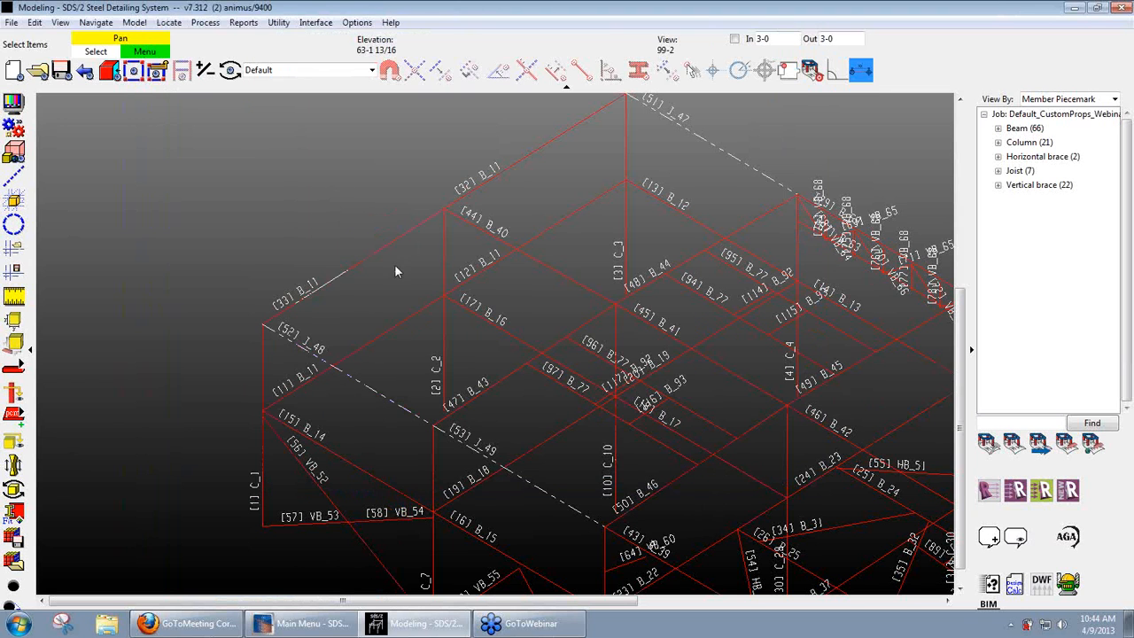
Step: In column C_2's custom properties, enable Model Approved, set User Comment 2 to UC2 and User Comment 3 to UC3, and save the column
double_click(445, 343)
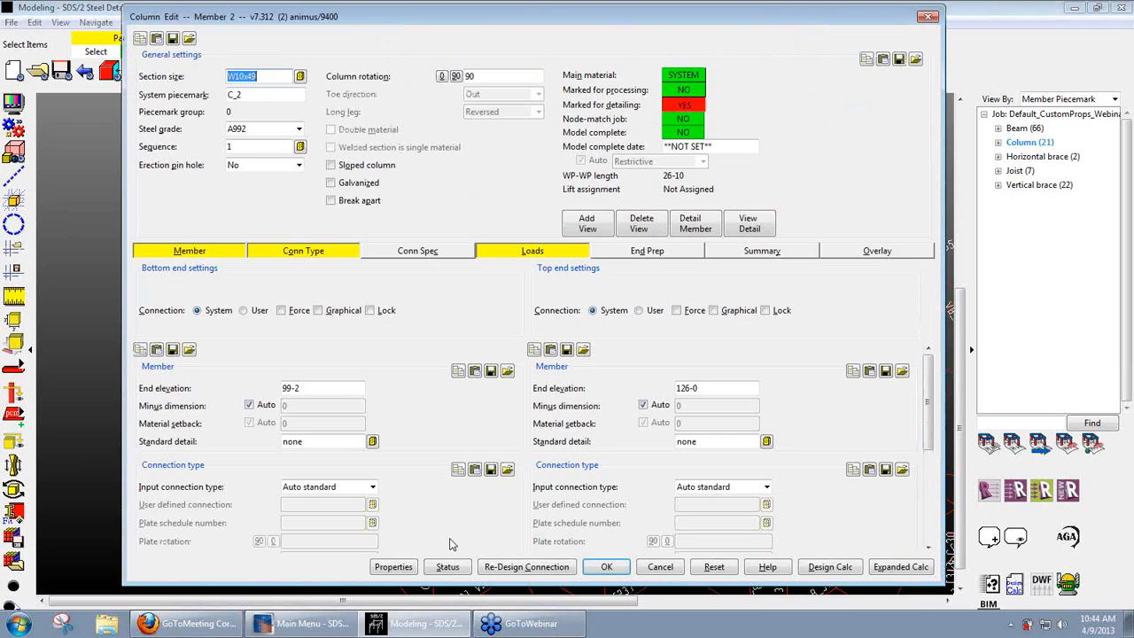
left_click(393, 567)
left_click(306, 310)
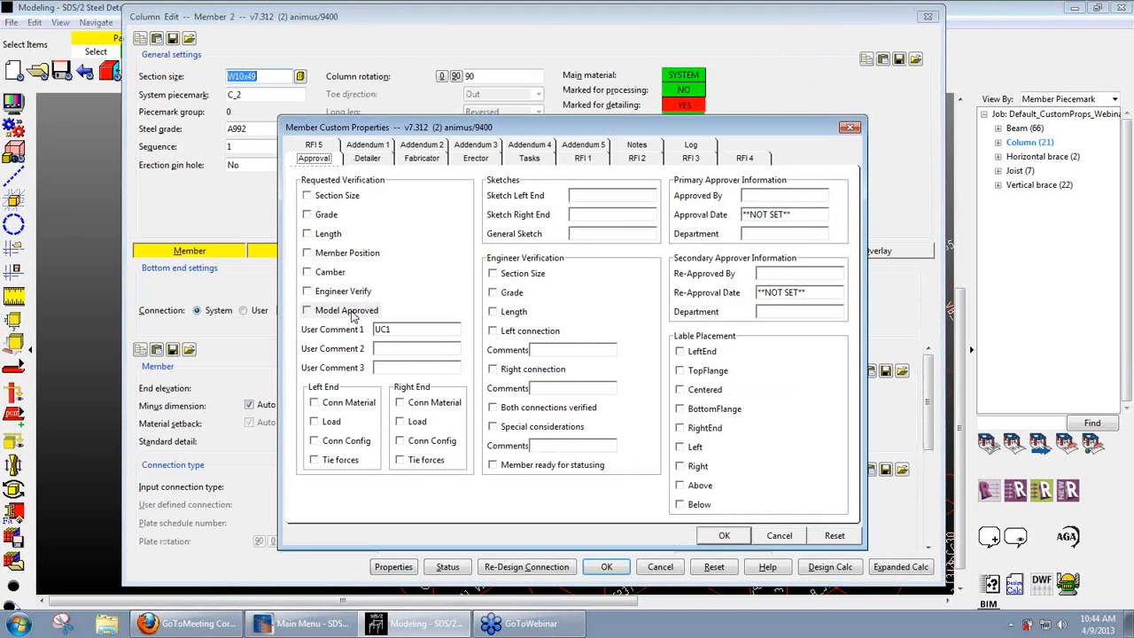
left_click(407, 354)
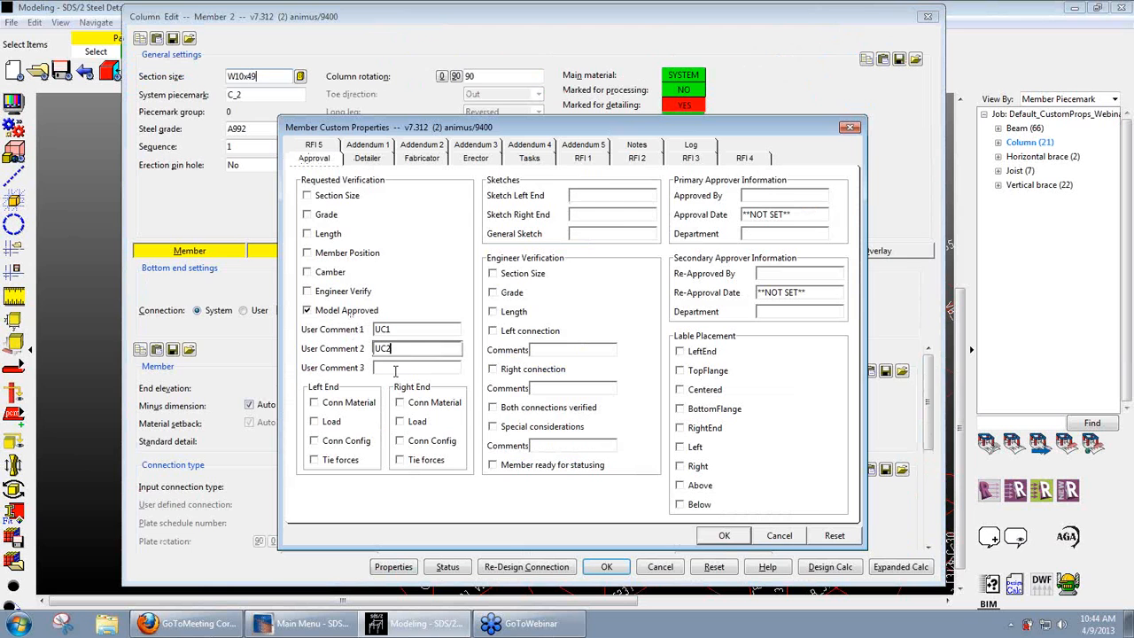
left_click(396, 369)
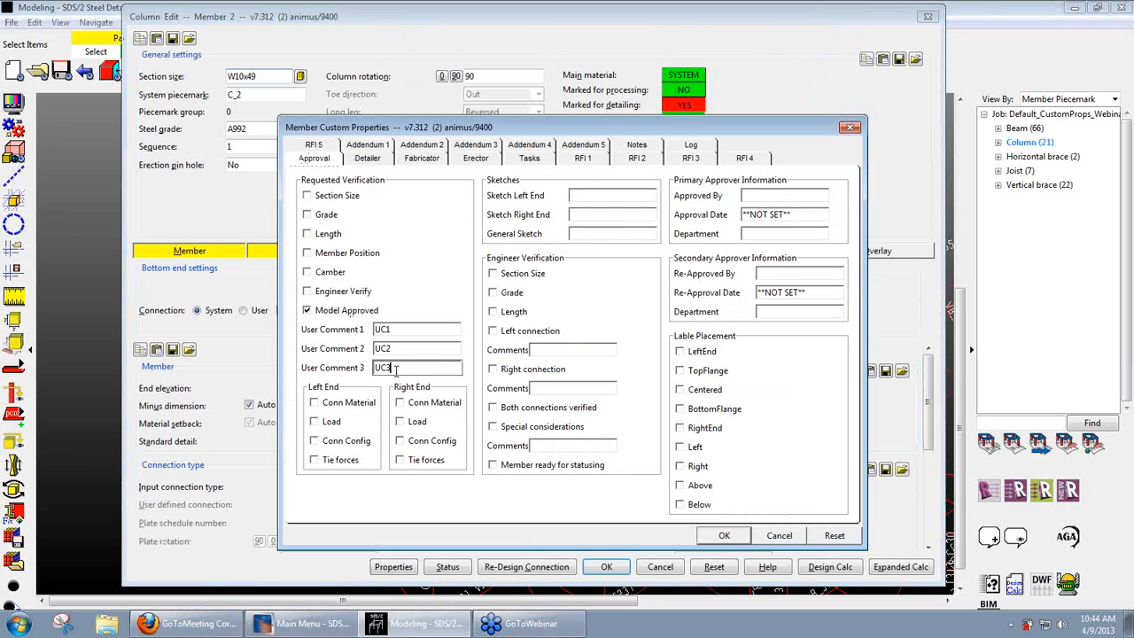
type("UC3")
left_click(724, 535)
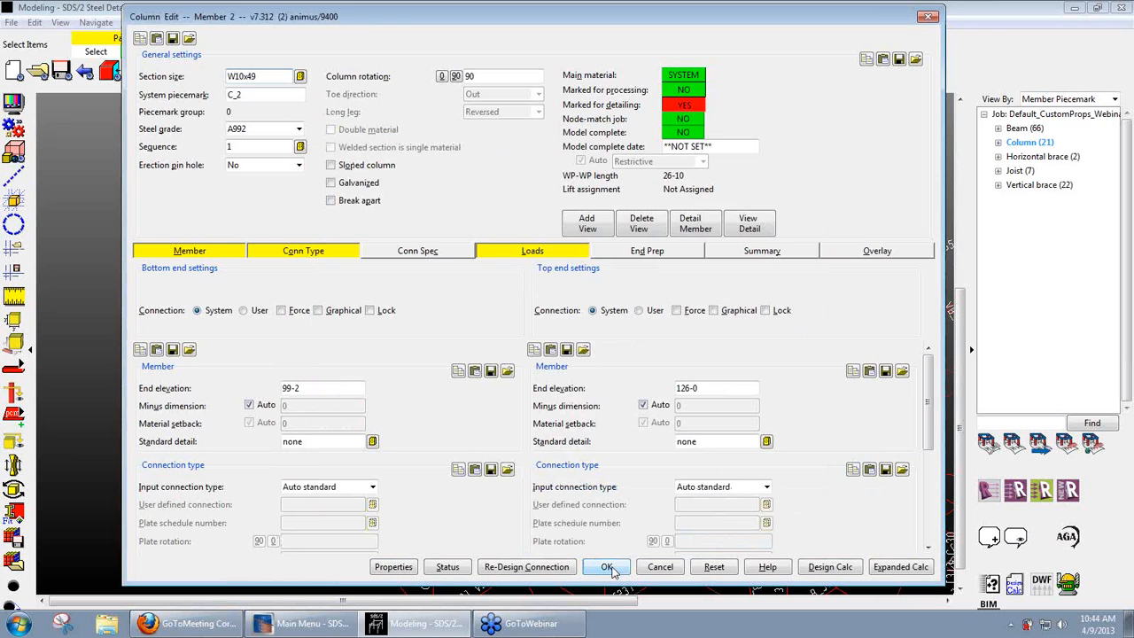
left_click(607, 567)
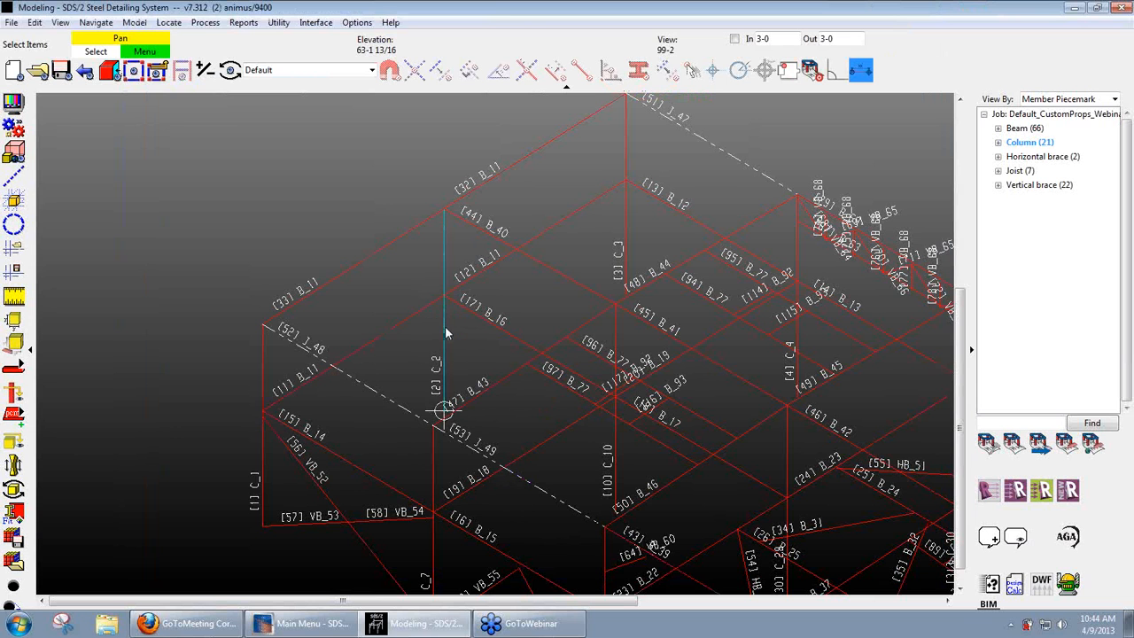
Step: Open column C_2's detail, regenerating it with no existing annotations preserved, and look at the labels below the callout
right_click(379, 269)
left_click(434, 293)
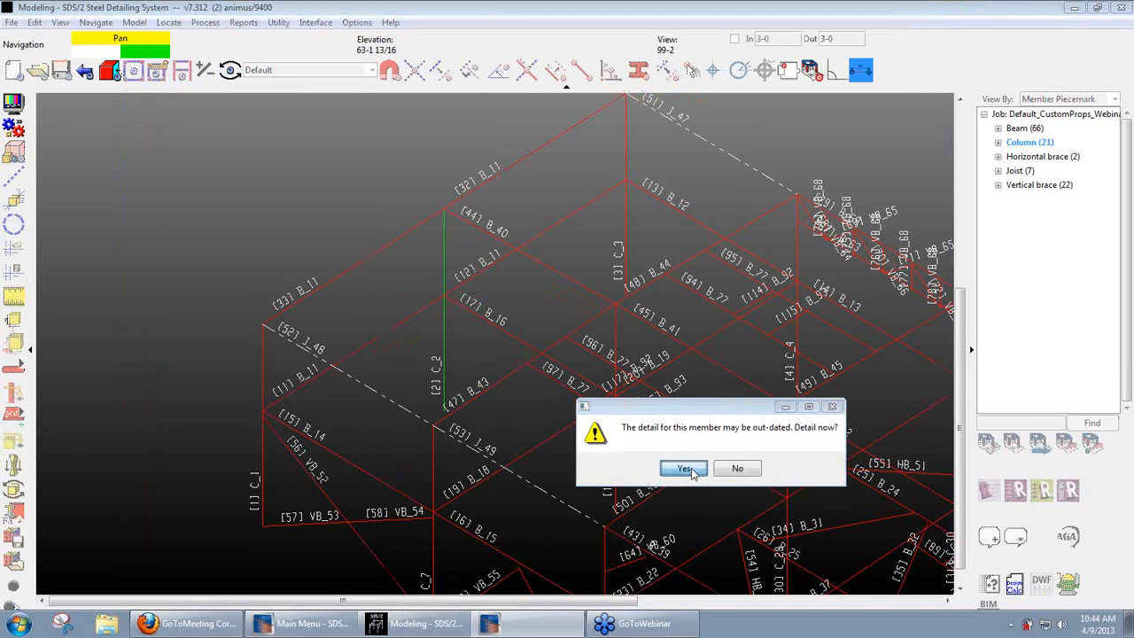
left_click(684, 468)
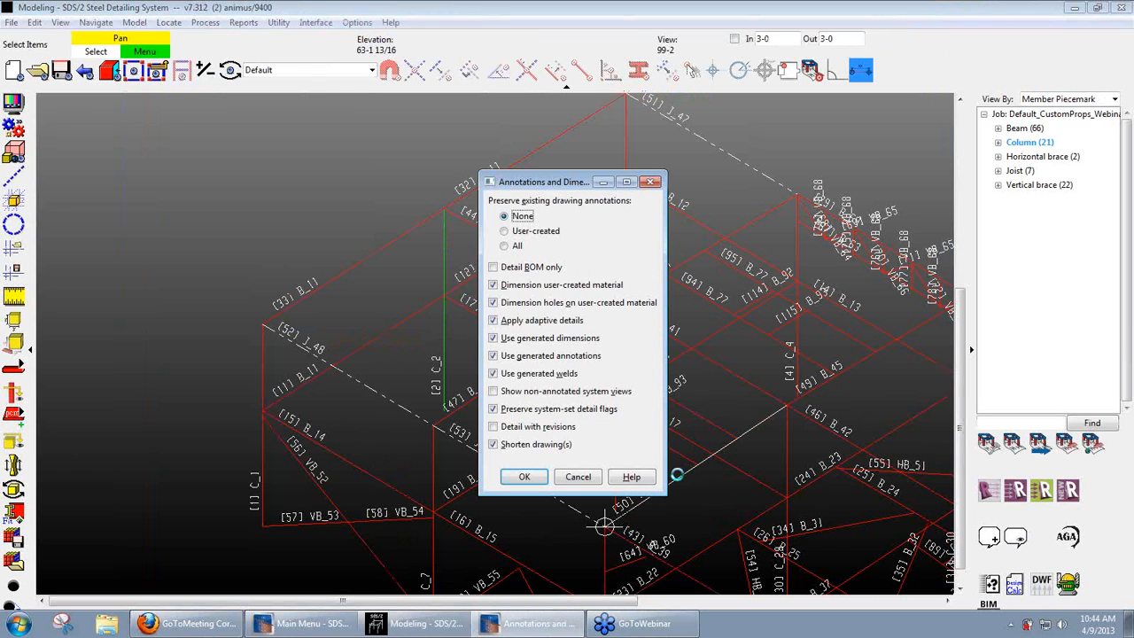
left_click(524, 476)
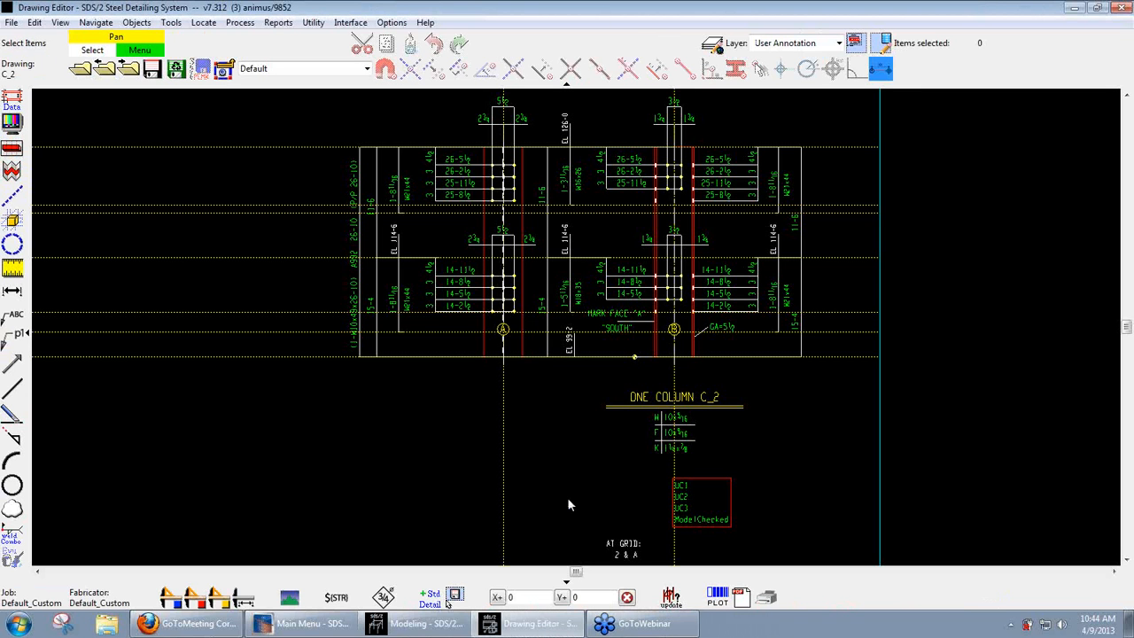
scroll(582, 360, "up", 4)
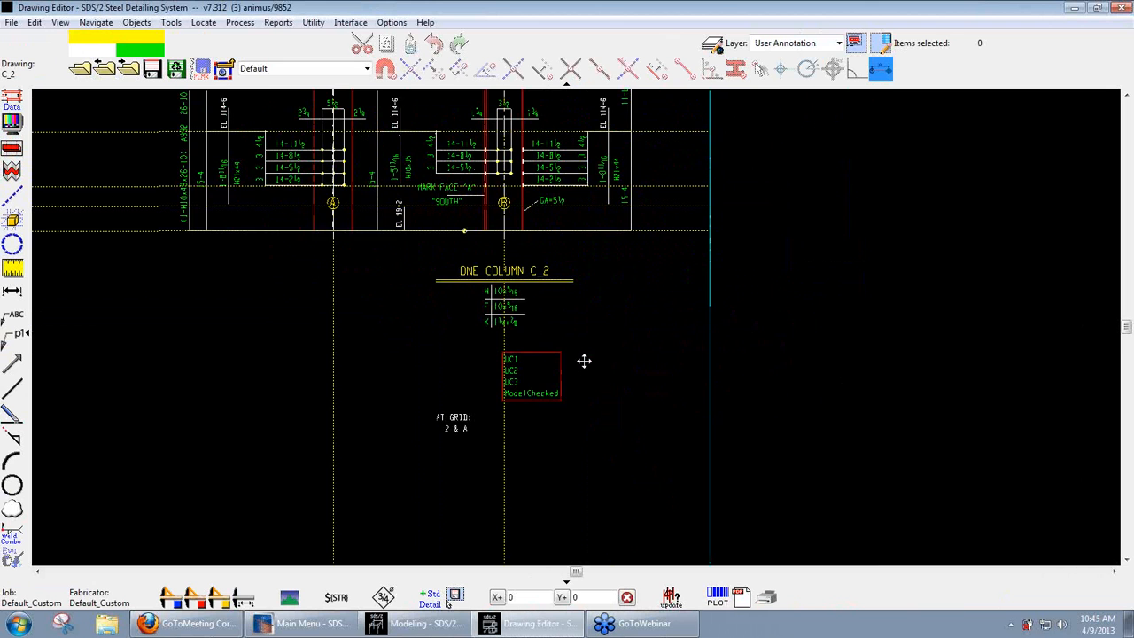
scroll(493, 371, "down", 1)
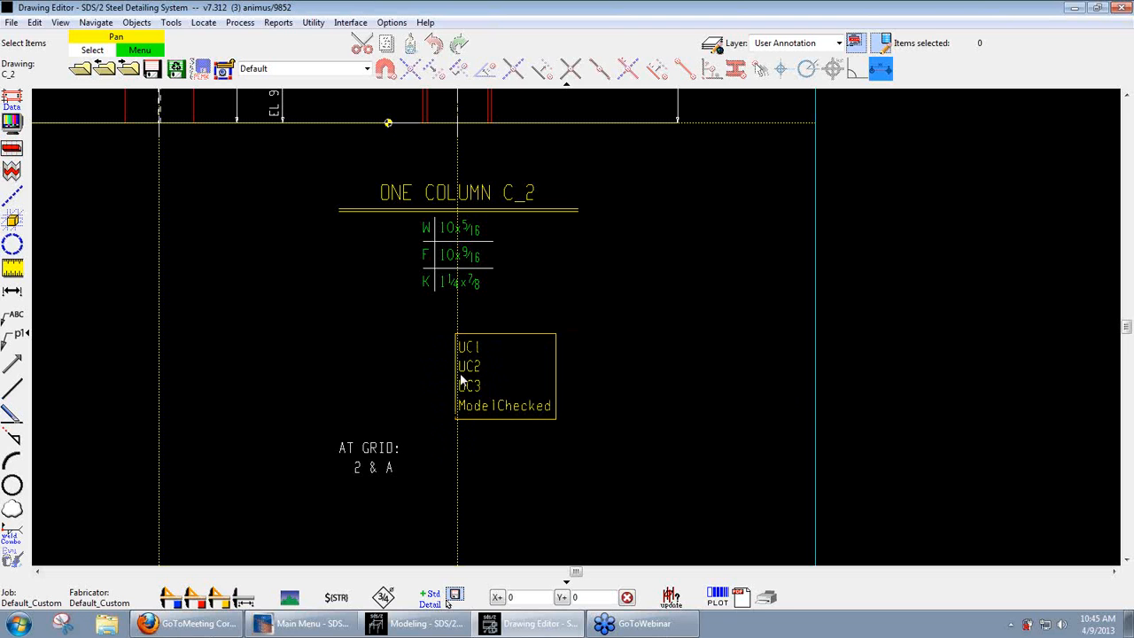
Step: Inspect the combined custom property label's text and settings below the C_2 callout, and close it without changes
left_click(505, 410)
double_click(472, 372)
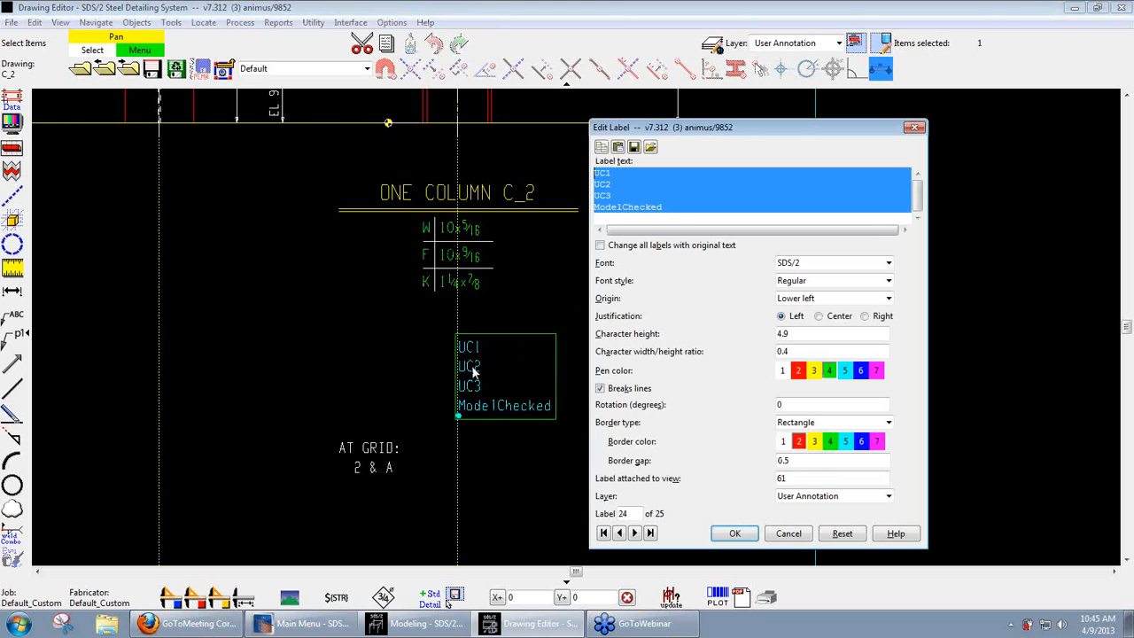
left_click(679, 208)
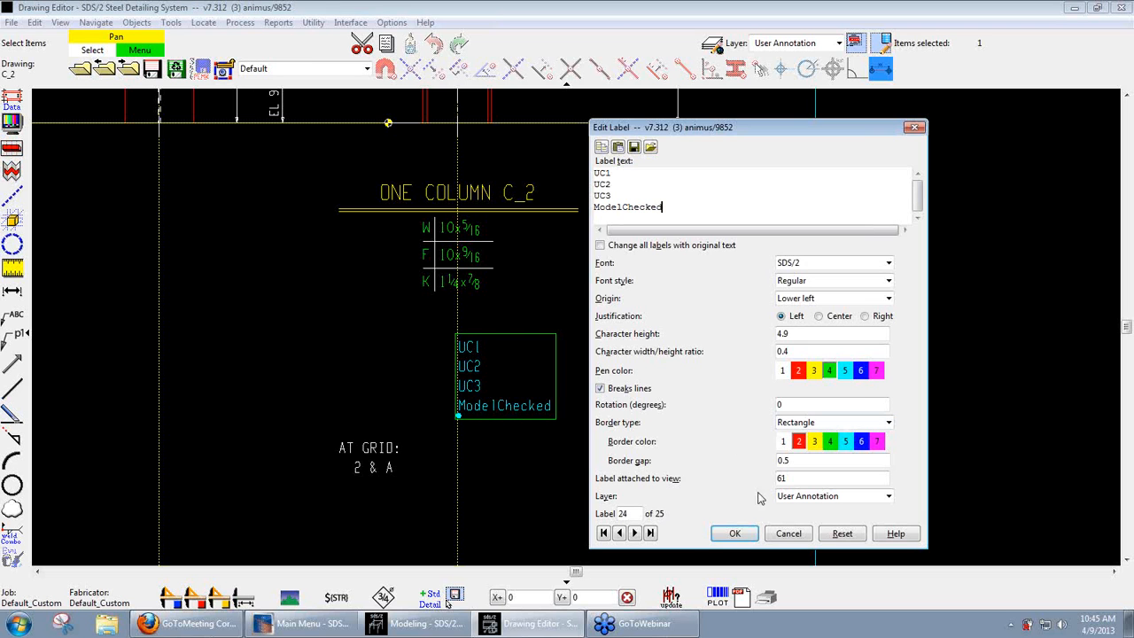
left_click(788, 533)
left_click(408, 386)
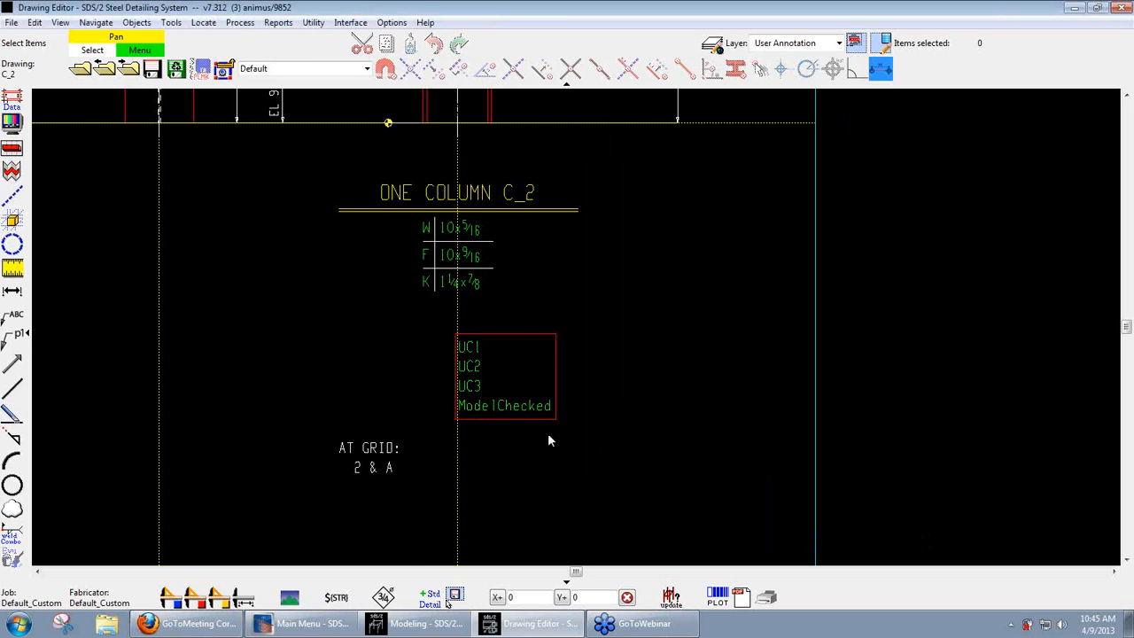
scroll(549, 434, "up", 3)
scroll(550, 434, "down", 4)
middle_click_drag(352, 337, 352, 348)
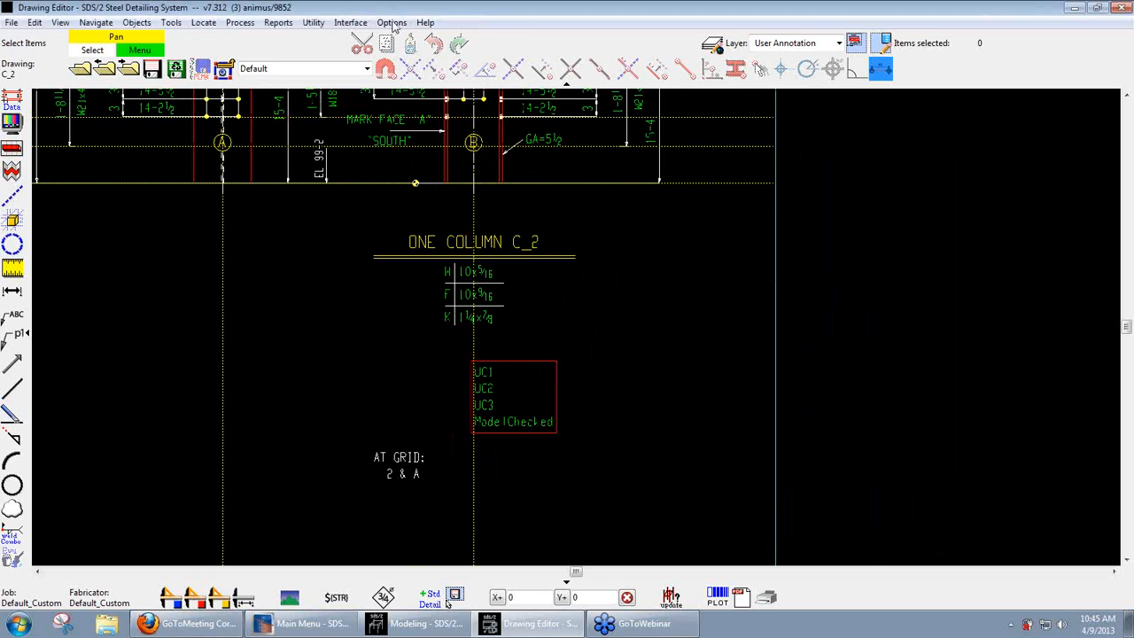
Step: Open the job's member custom property schema and set the ModelChecked entry's label order to 1
left_click(391, 23)
mouse_move(425, 49)
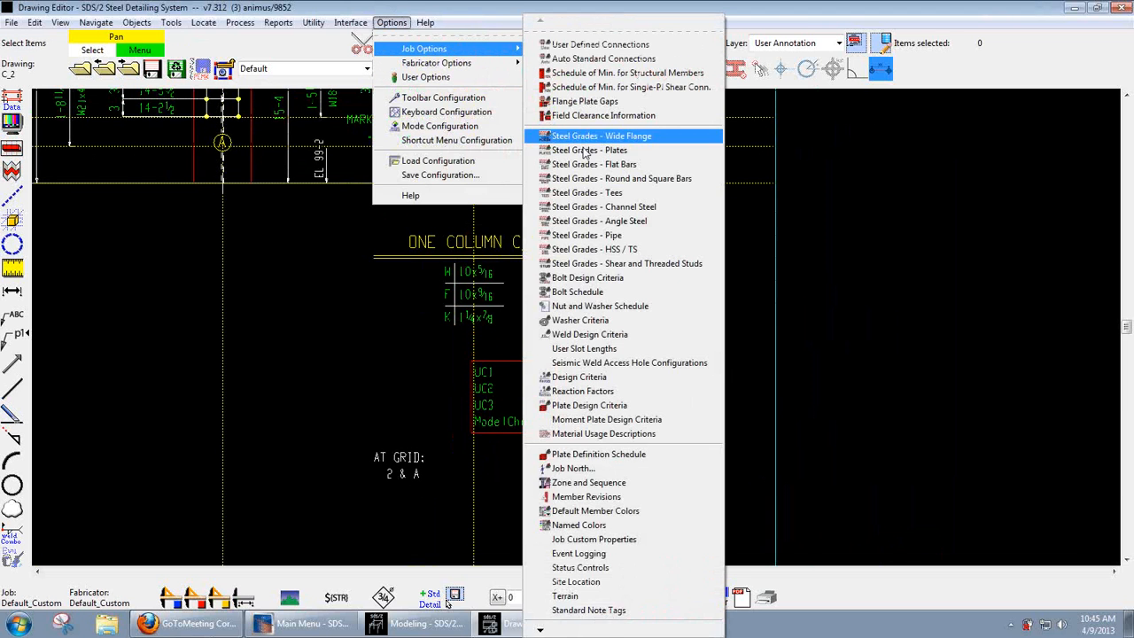
mouse_move(585, 630)
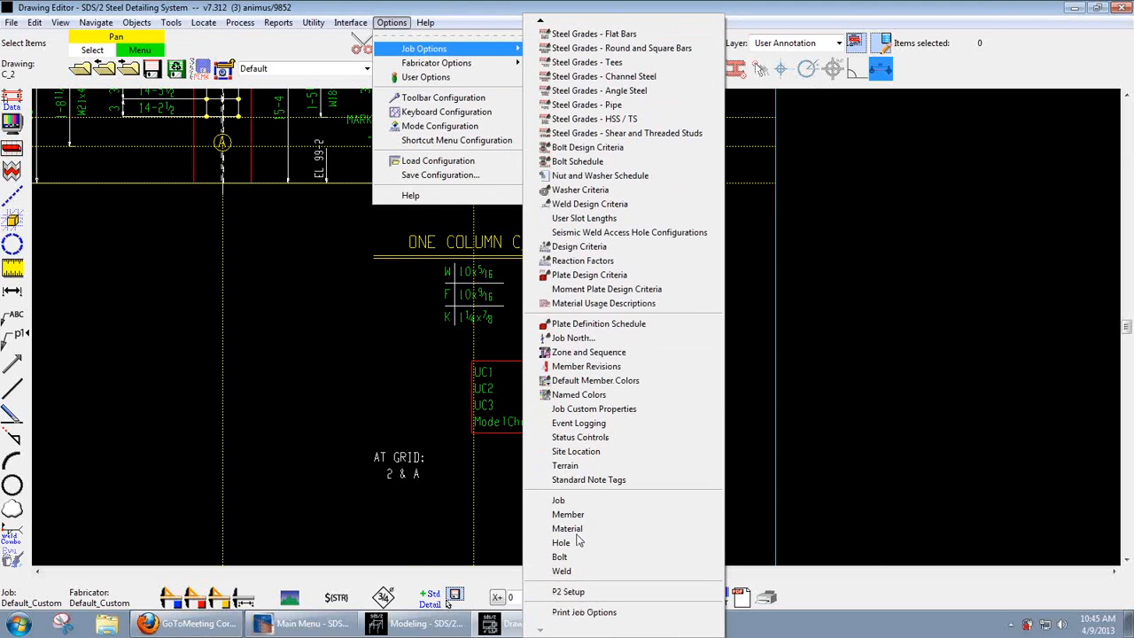
left_click(571, 515)
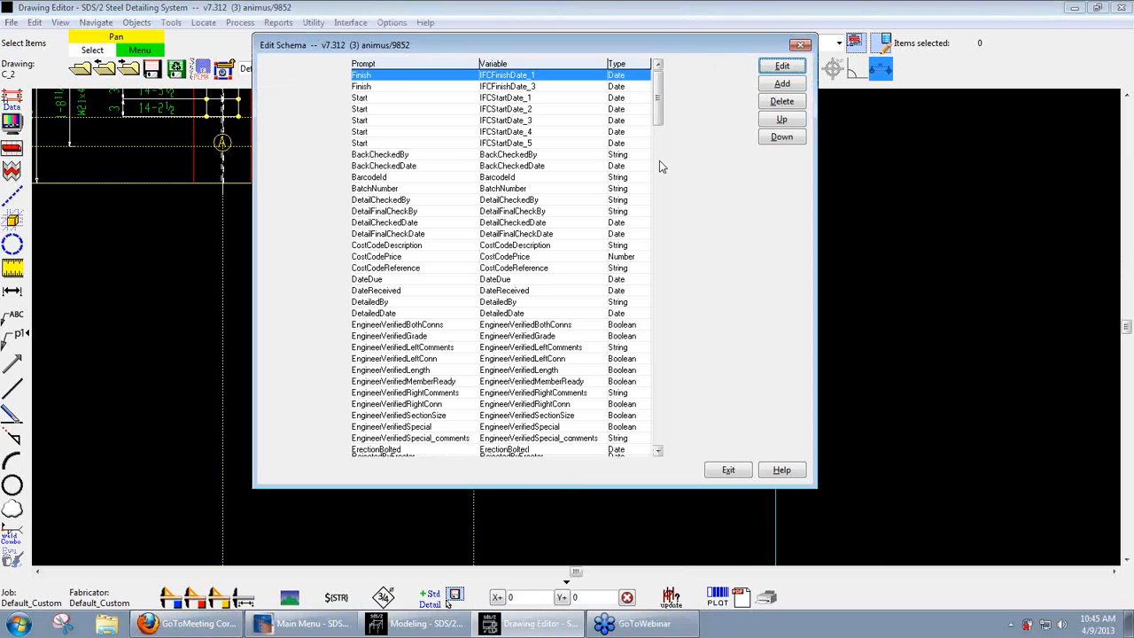
left_click_drag(662, 97, 639, 480)
left_click(387, 449)
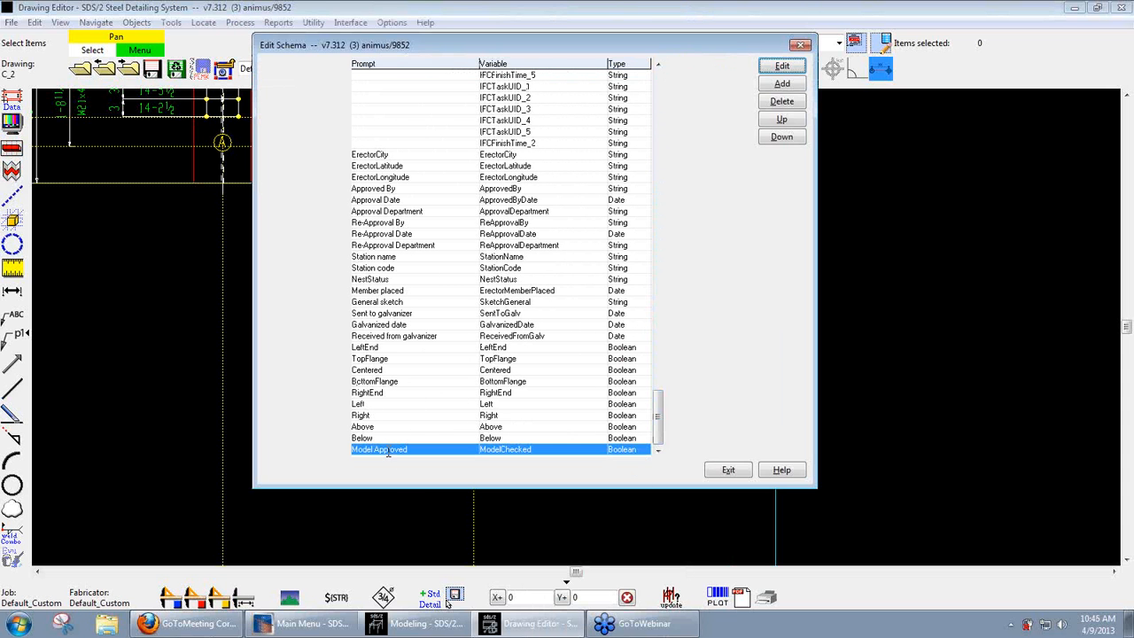
left_click(783, 69)
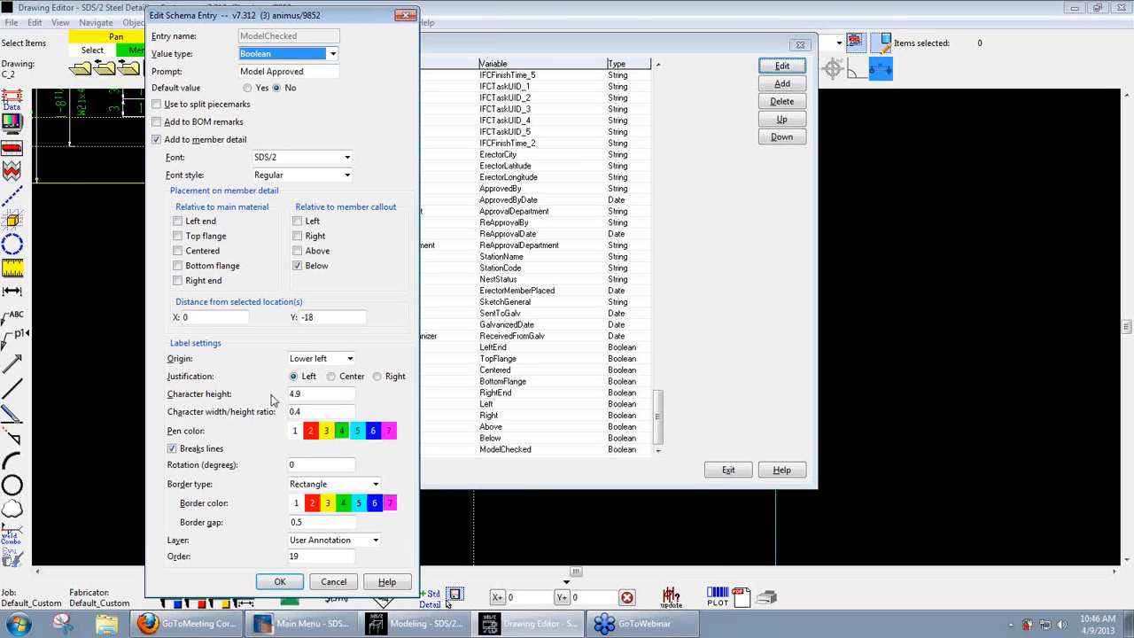
double_click(302, 555)
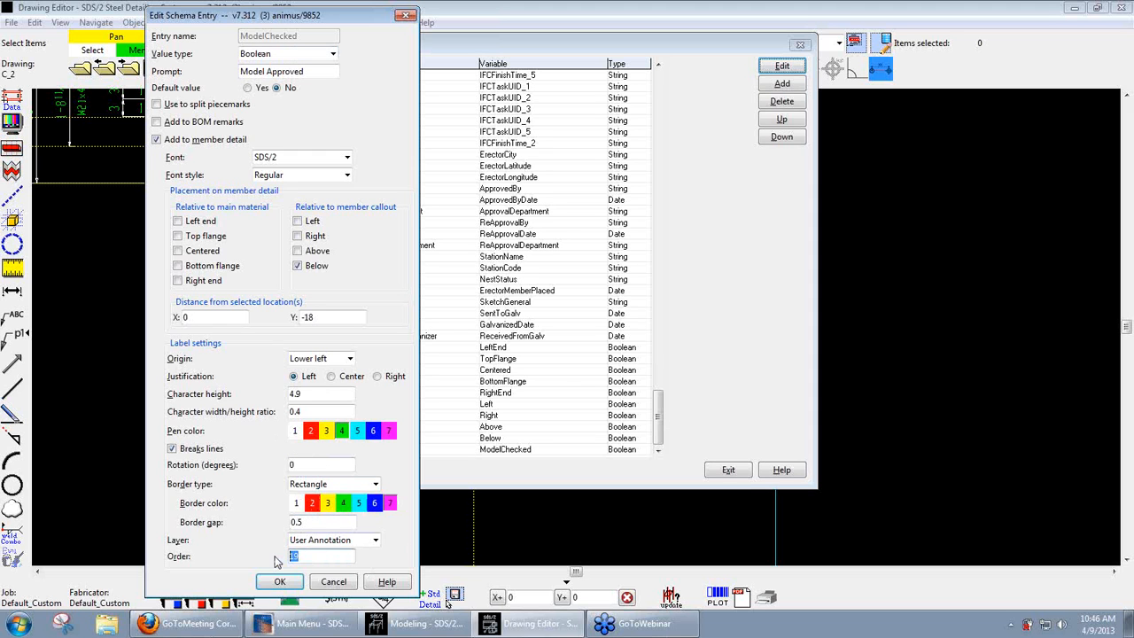
type("1")
left_click(279, 582)
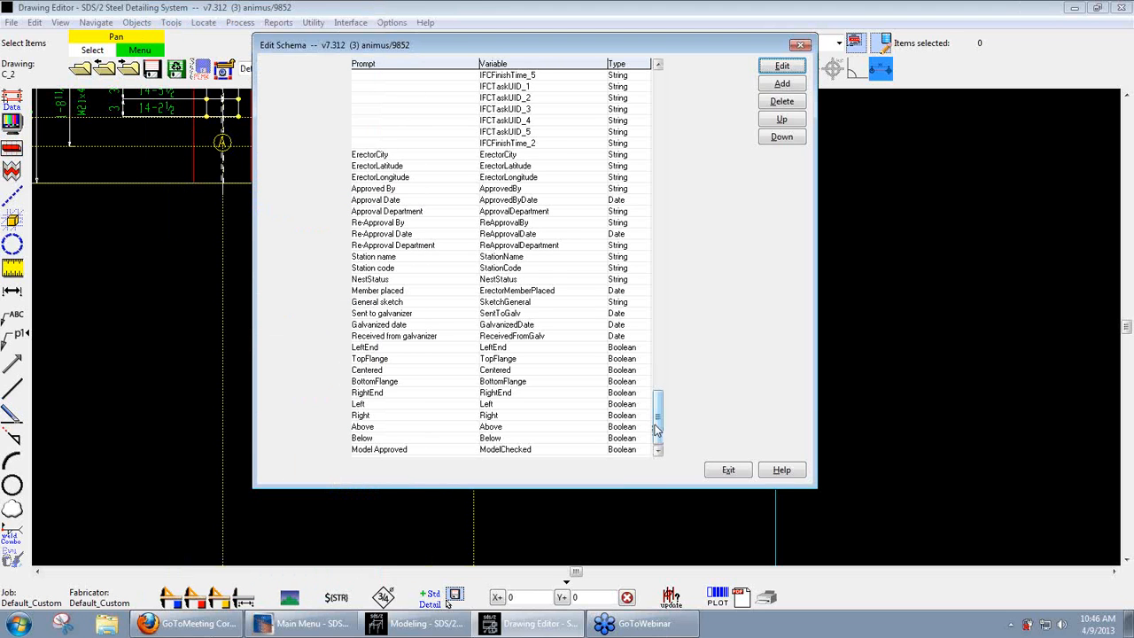
Step: Set the UserComment1 schema entry's label order to 2 and close the schema
left_click_drag(656, 430, 661, 175)
left_click(390, 154)
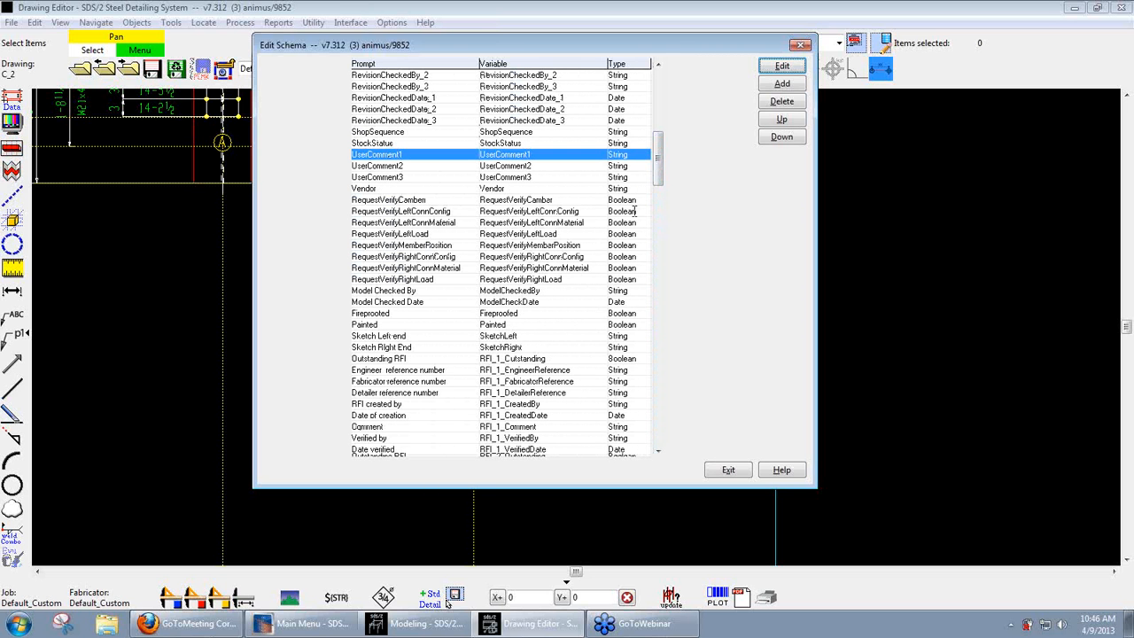
left_click(781, 67)
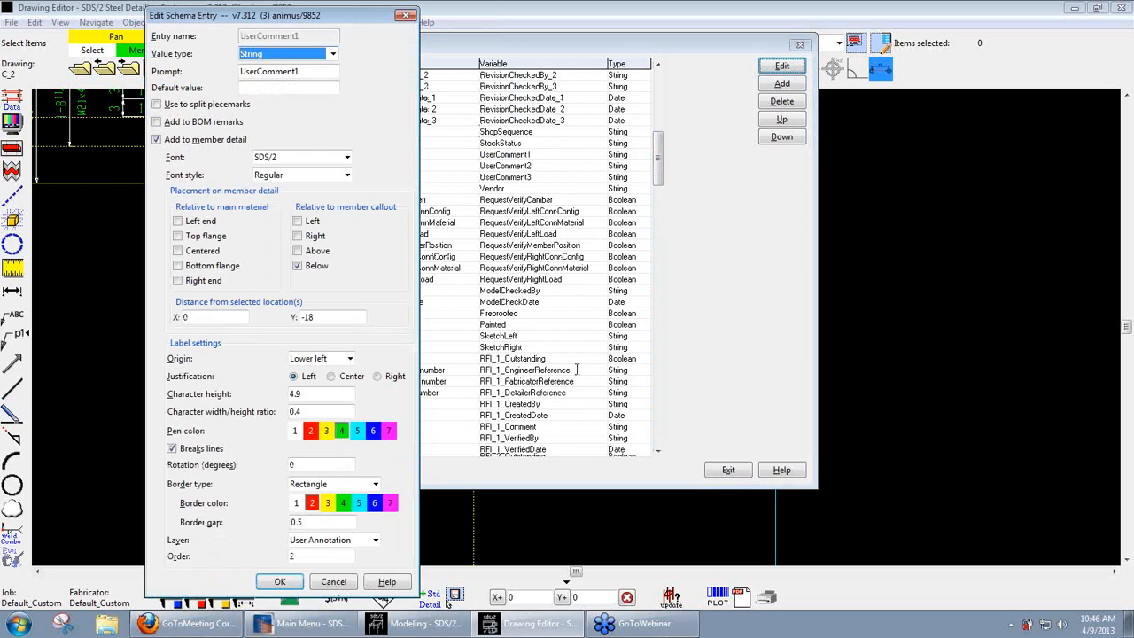
left_click(280, 581)
left_click(735, 474)
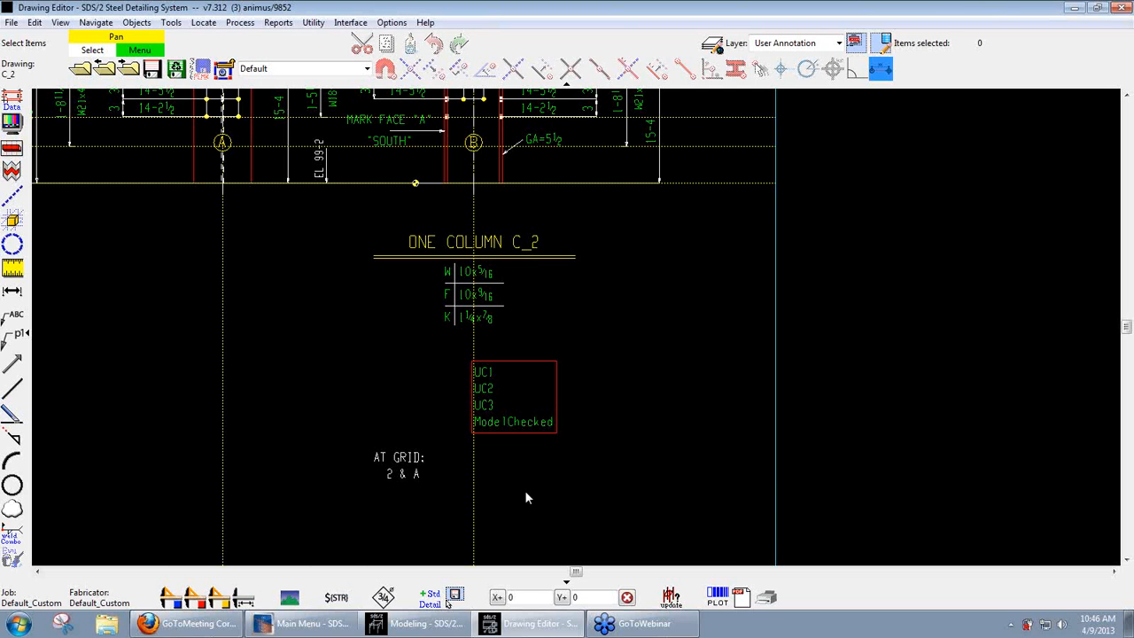
Step: Detail the current piecemark C_2 again to apply the new label order
left_click(240, 22)
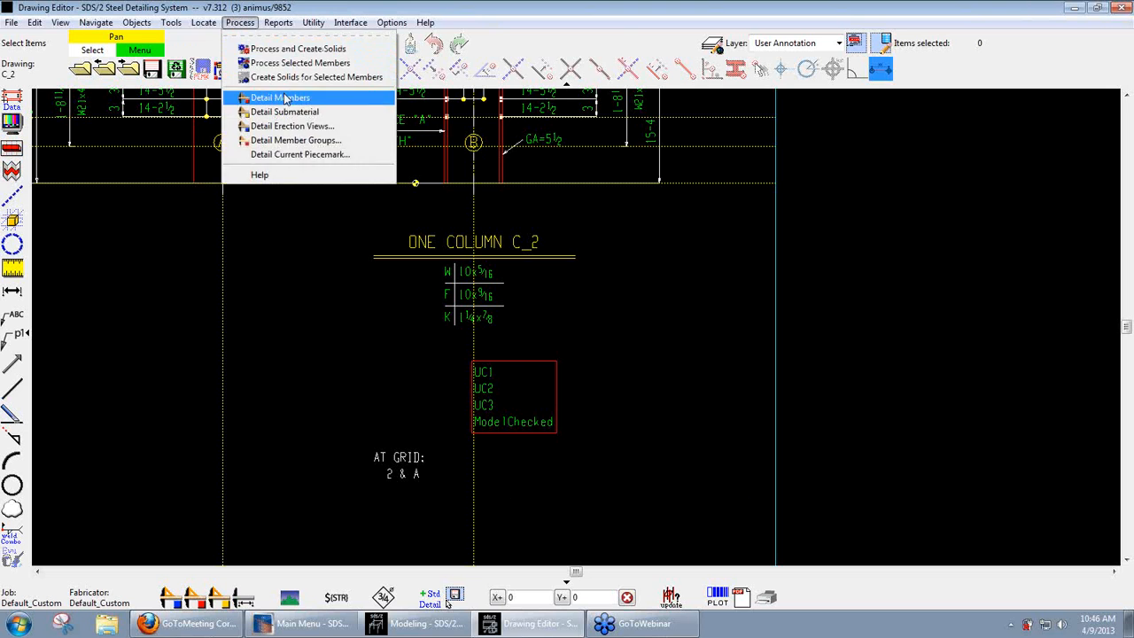
left_click(296, 155)
left_click(523, 476)
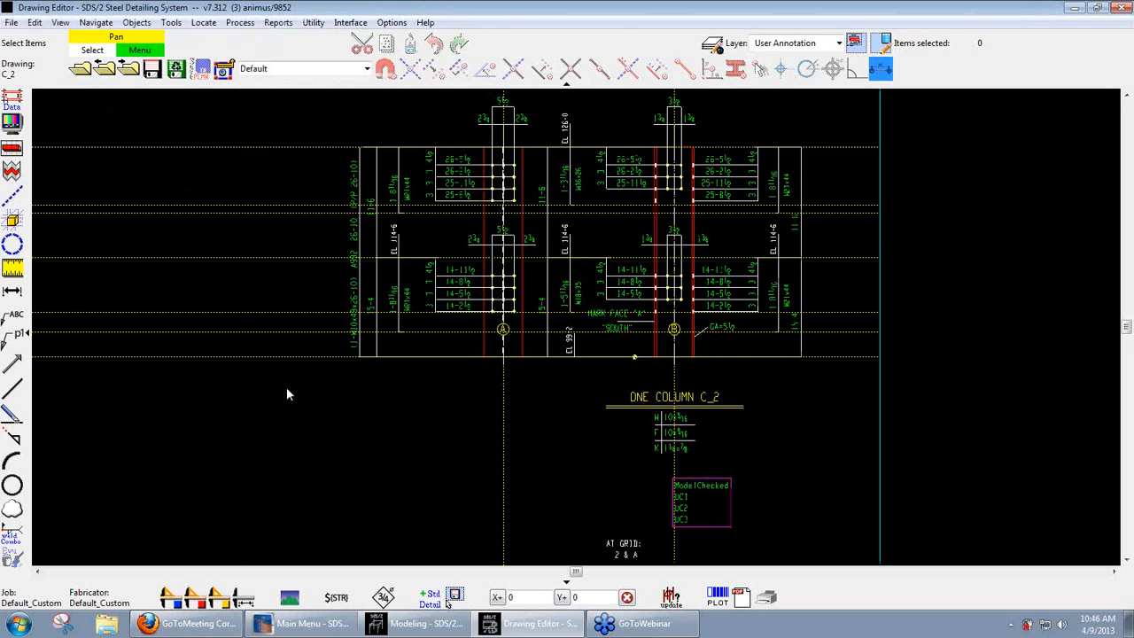
Step: Examine the property order and position of the combined custom property label below the C_2 callout
scroll(708, 493, "up", 3)
middle_click_drag(563, 340, 535, 300)
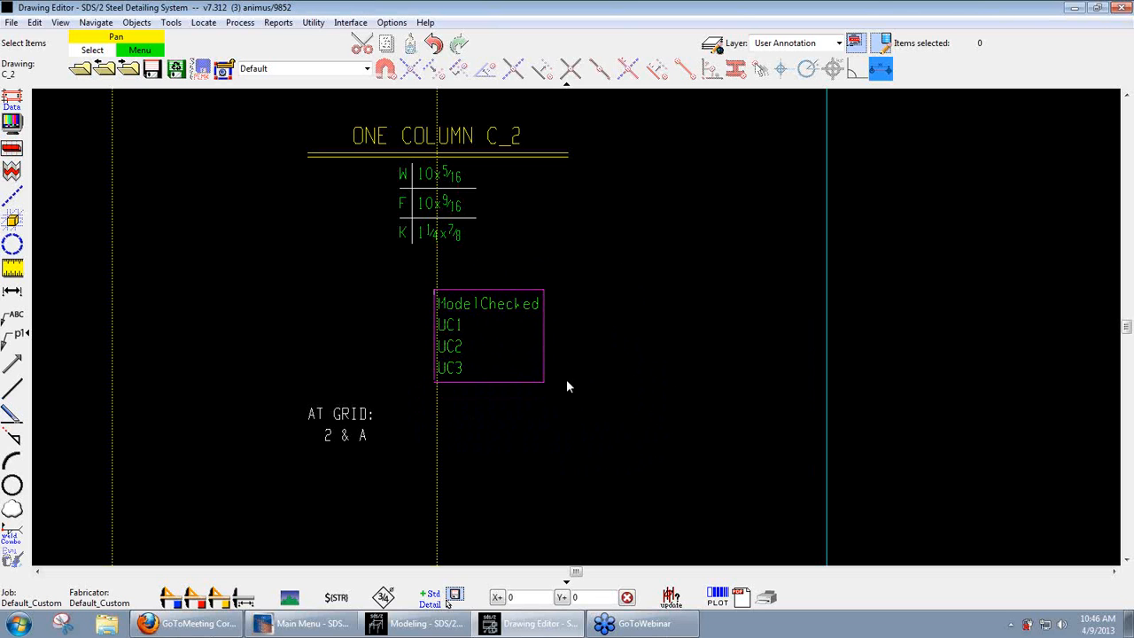
scroll(388, 325, "down", 2)
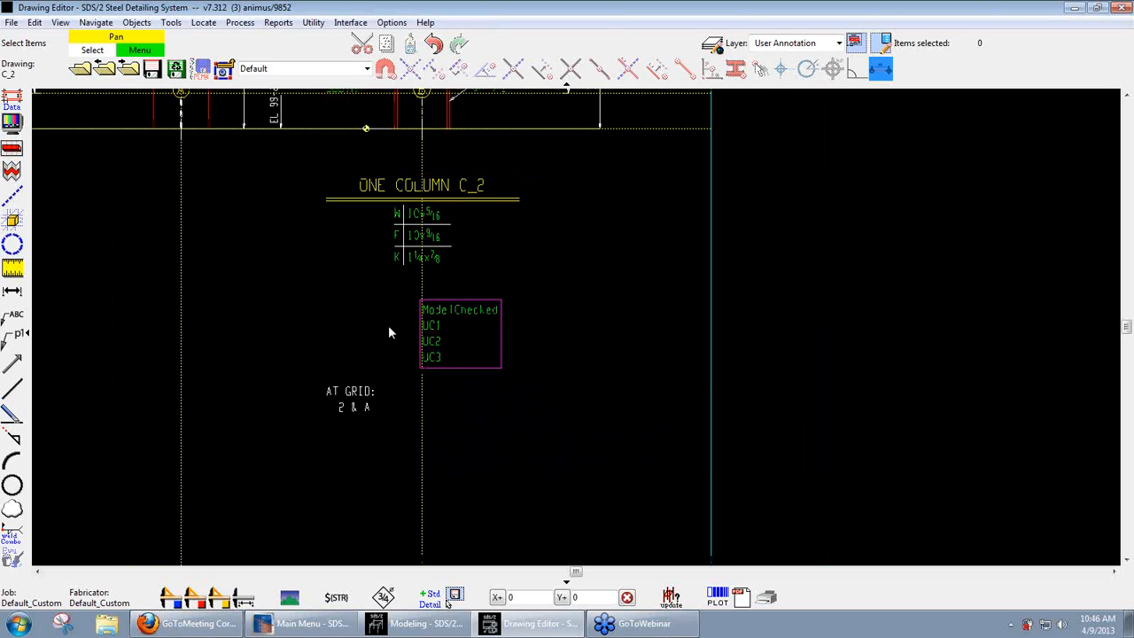
scroll(459, 337, "up", 3)
middle_click_drag(468, 388, 466, 509)
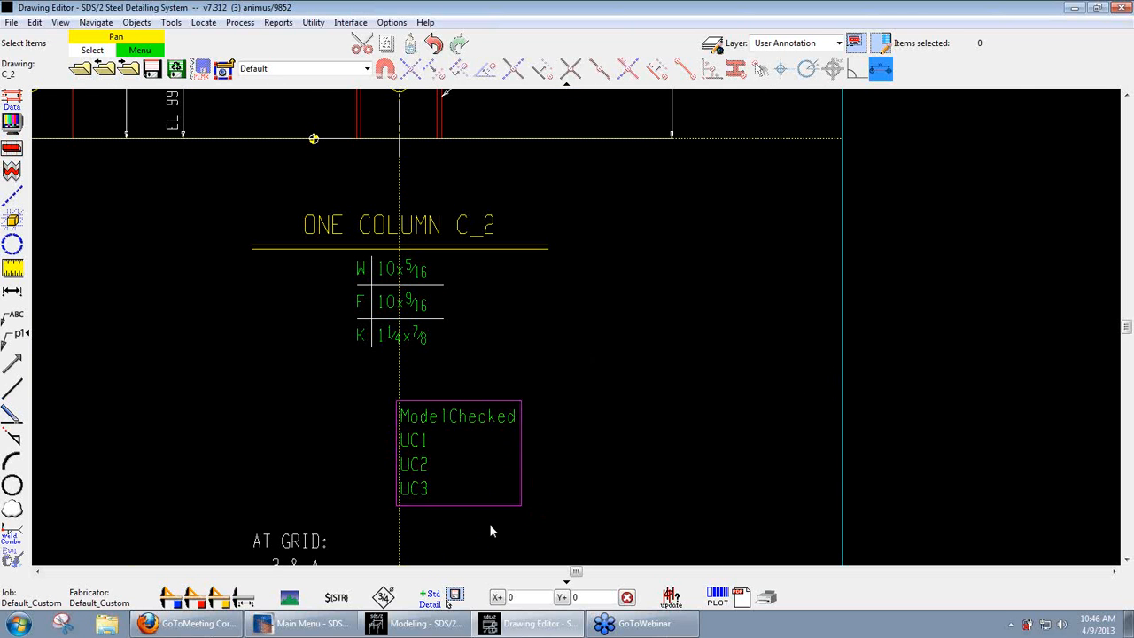
middle_click_drag(498, 486, 499, 445)
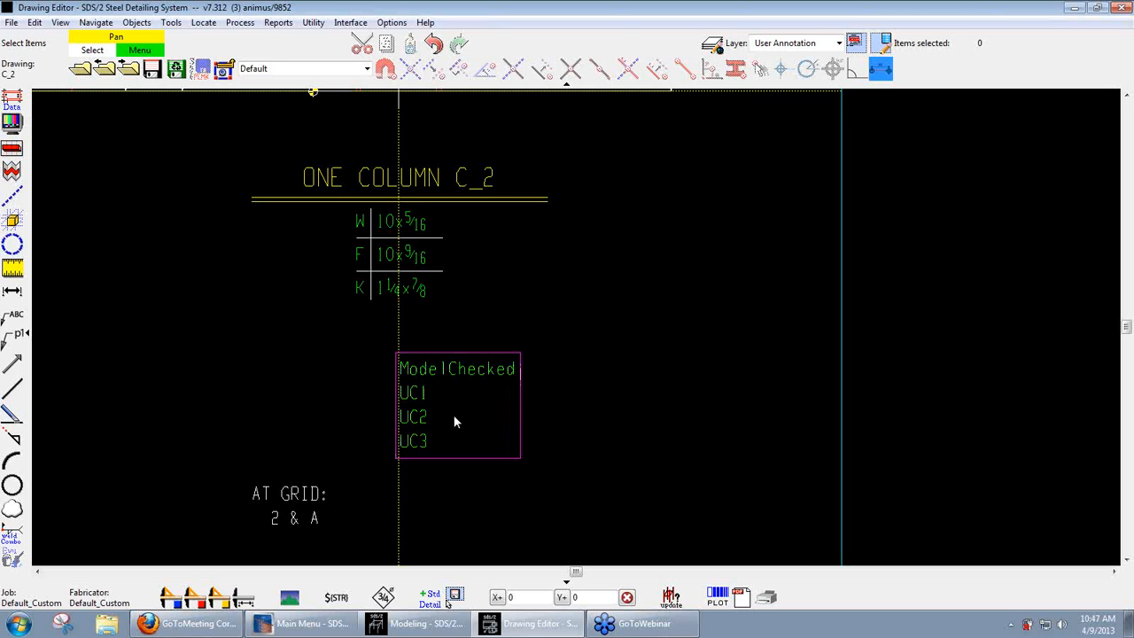
scroll(481, 422, "up", 3)
scroll(483, 425, "down", 2)
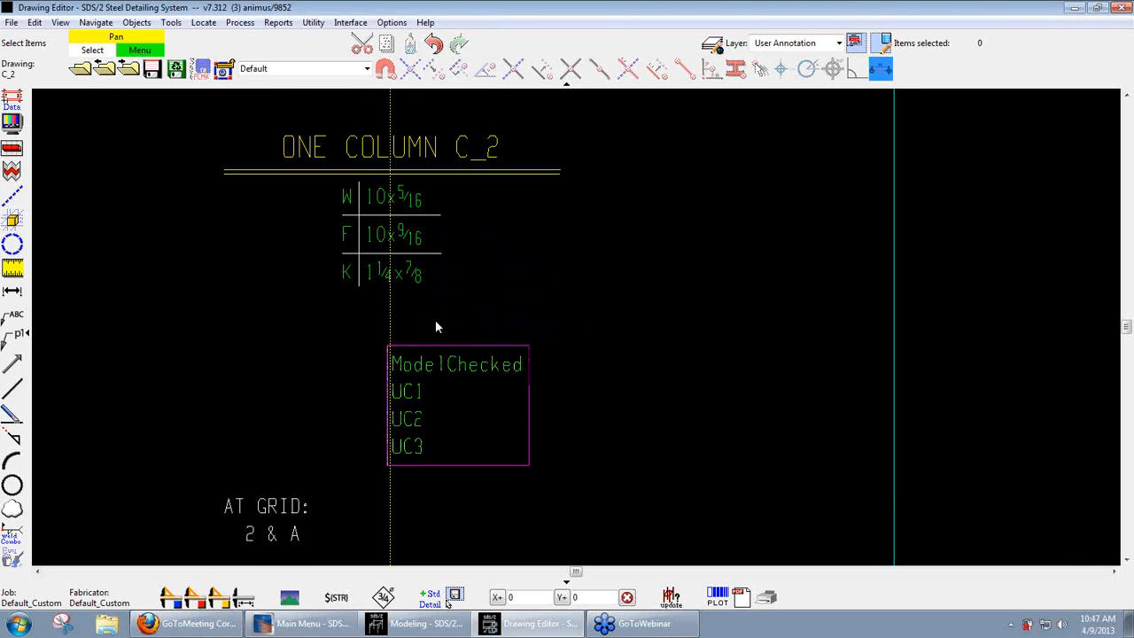
Step: Add a horizontal construction line at angle 0 through the K row of the C_2 callout's dimension table
left_click(13, 197)
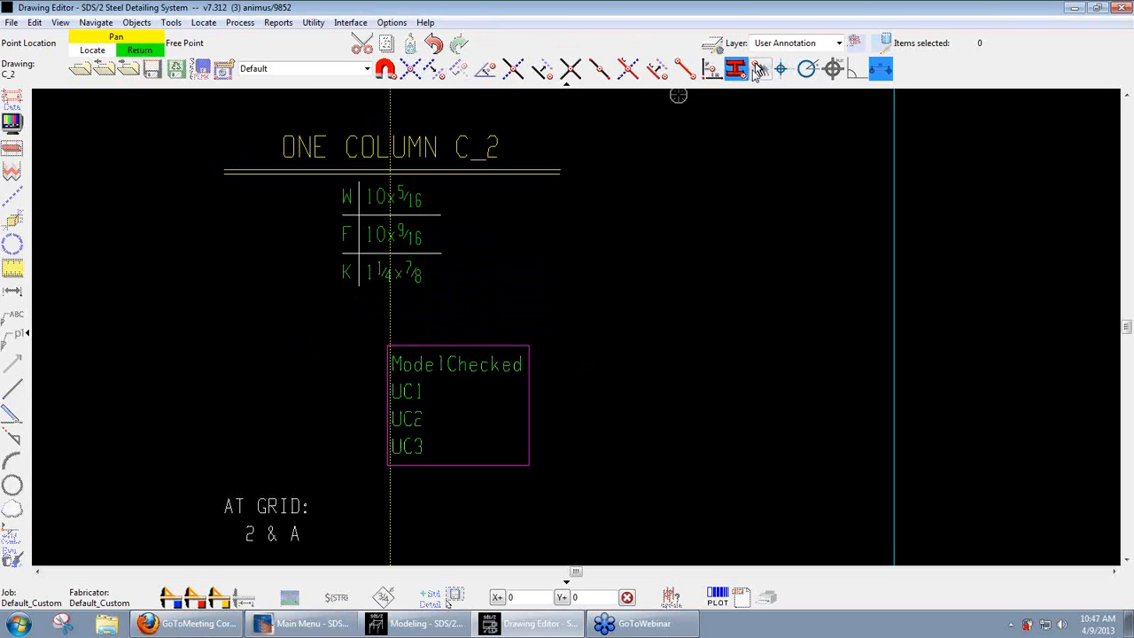
left_click(392, 272)
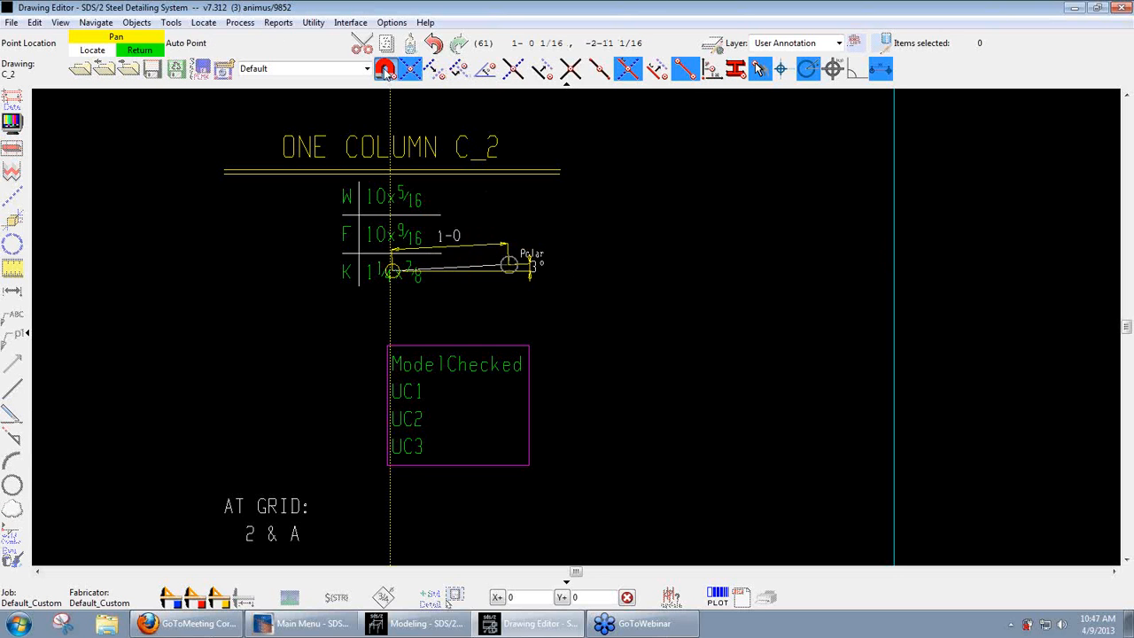
left_click(457, 71)
left_click(393, 331)
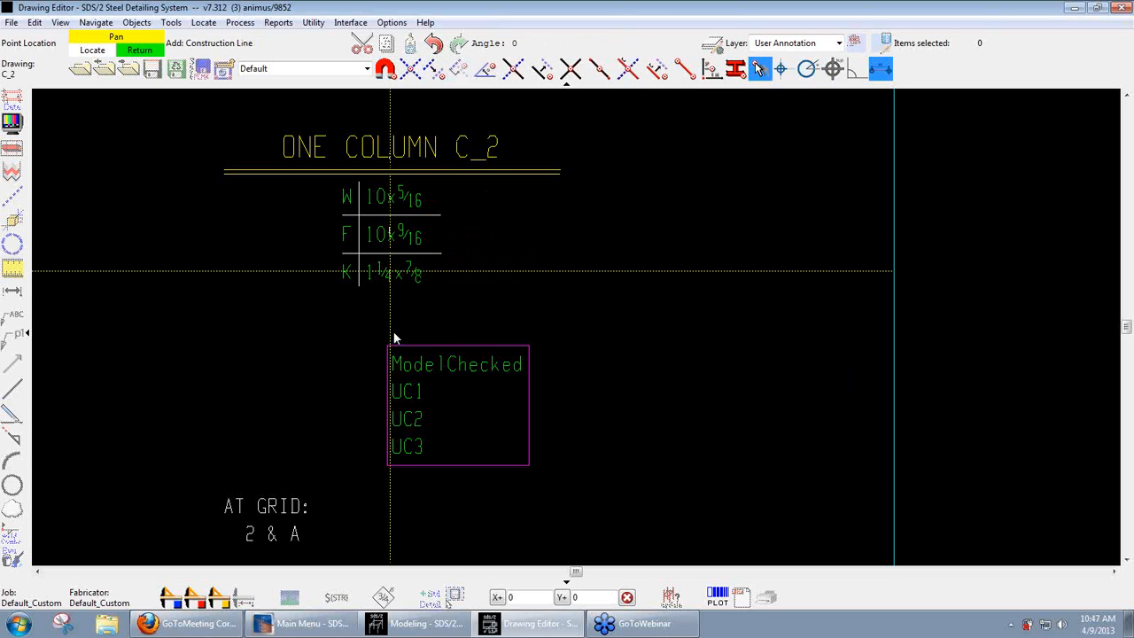
Step: Add a parallel construction line offset -18 from the horizontal construction line at the K row
left_click(538, 272)
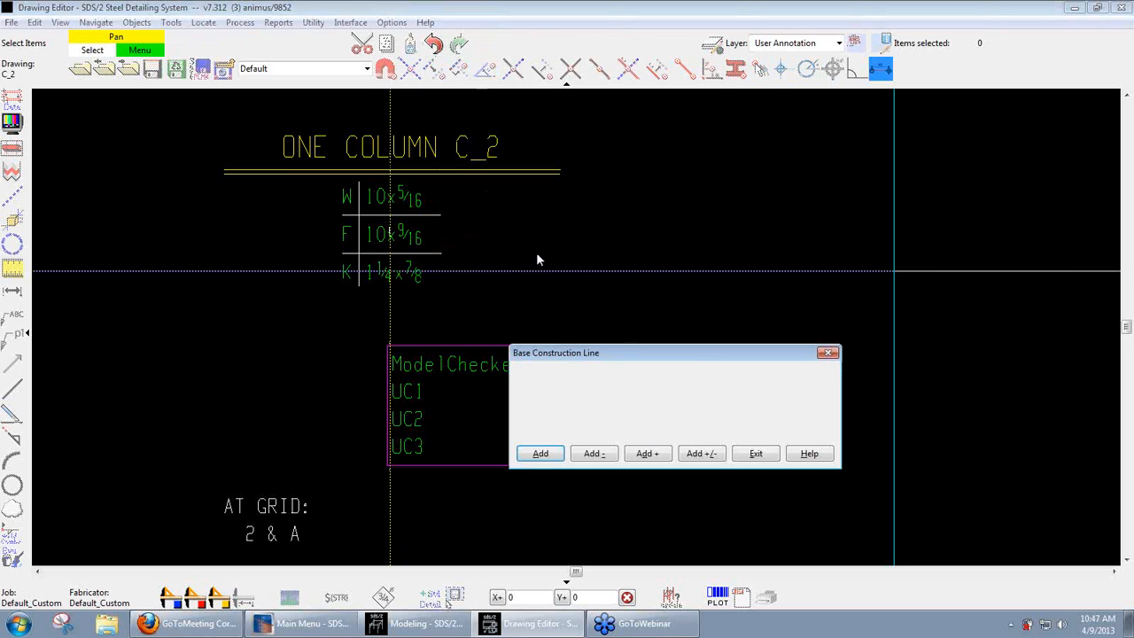
type("-18")
key("Return")
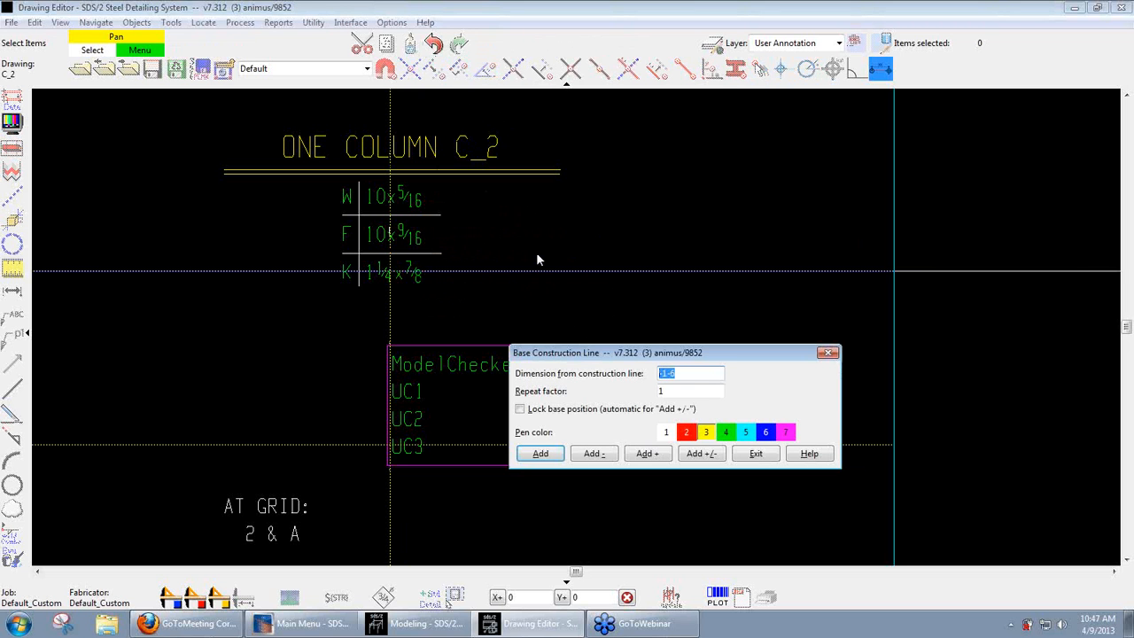
left_click(756, 454)
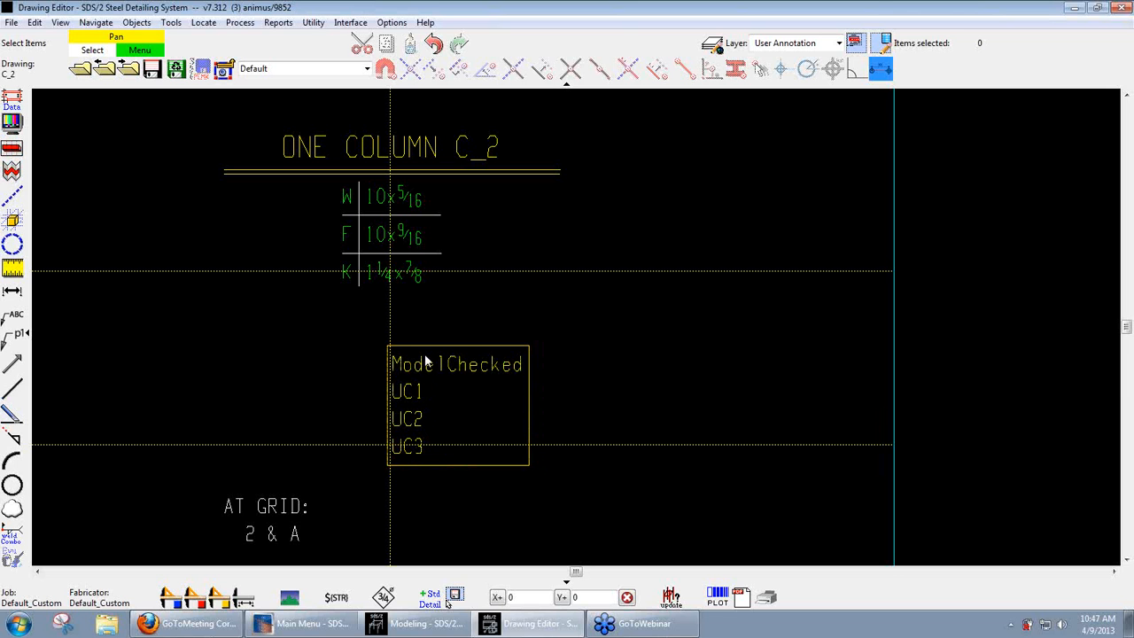
Step: Set the ModelChecked entry's Y distance from the selected location to -6 in the job's member schema, and close the schema
left_click(390, 22)
mouse_move(426, 50)
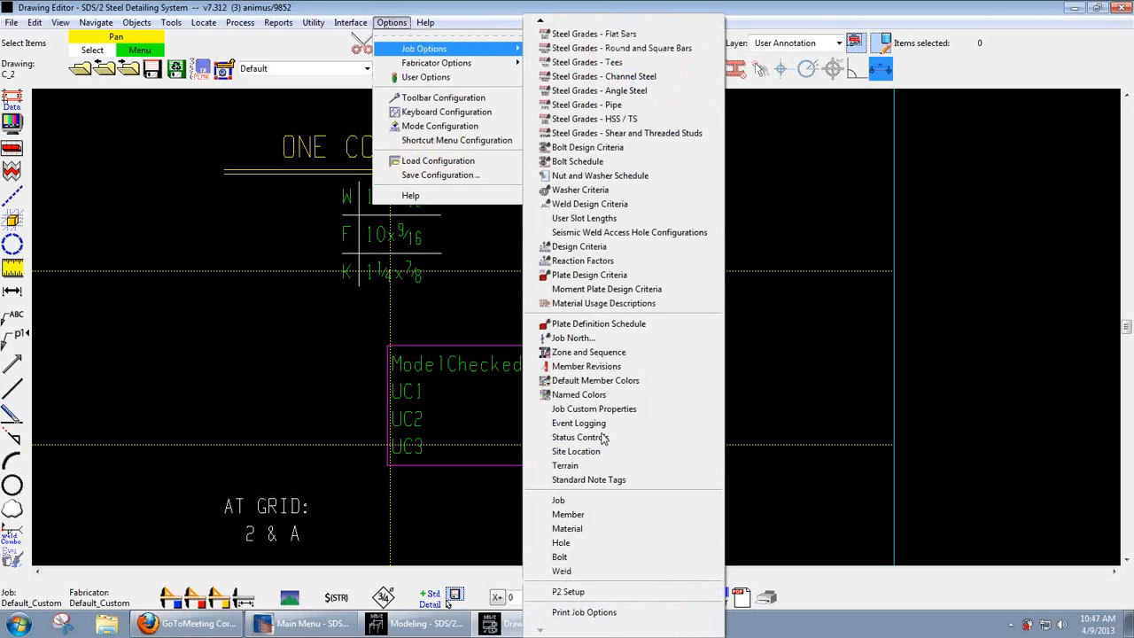
left_click(568, 513)
left_click_drag(663, 97, 662, 425)
left_click(502, 447)
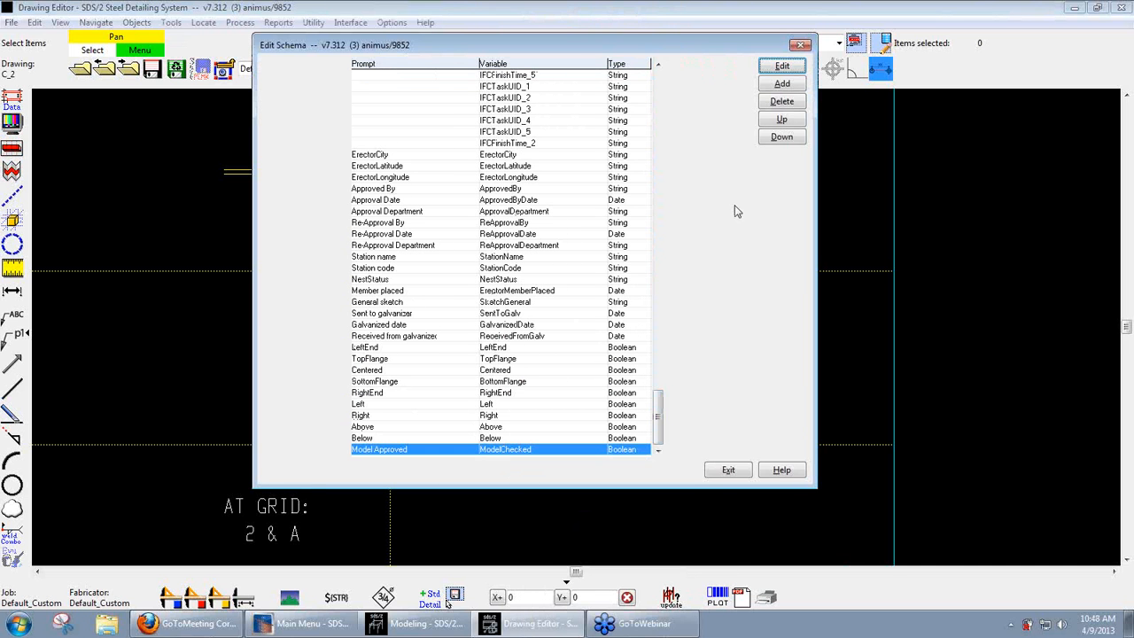
left_click(781, 66)
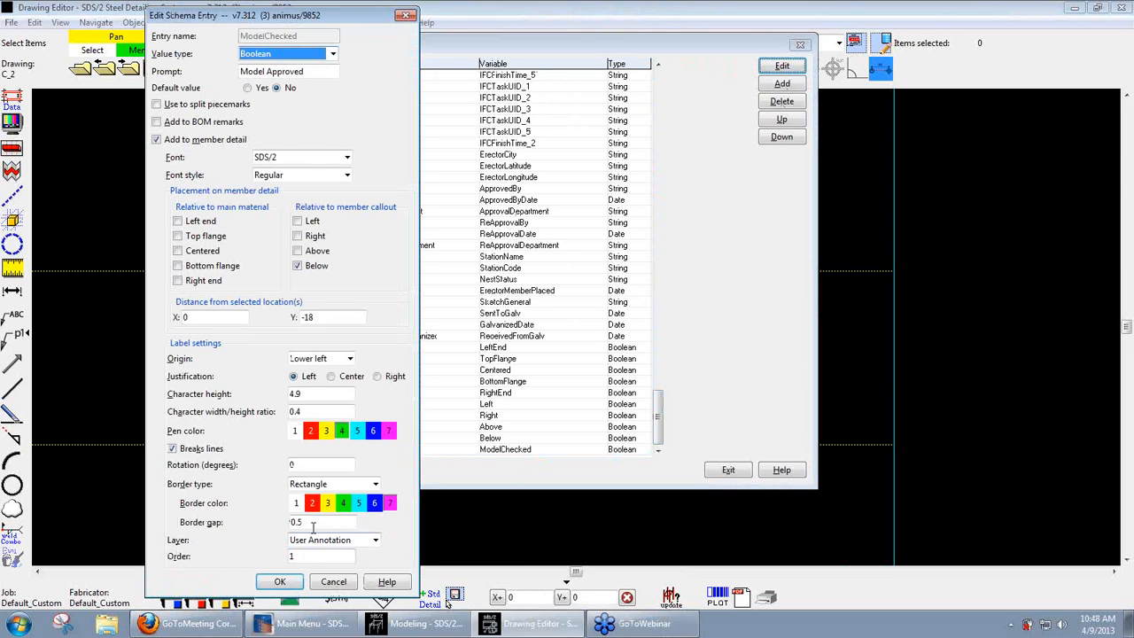
left_click_drag(325, 315, 295, 318)
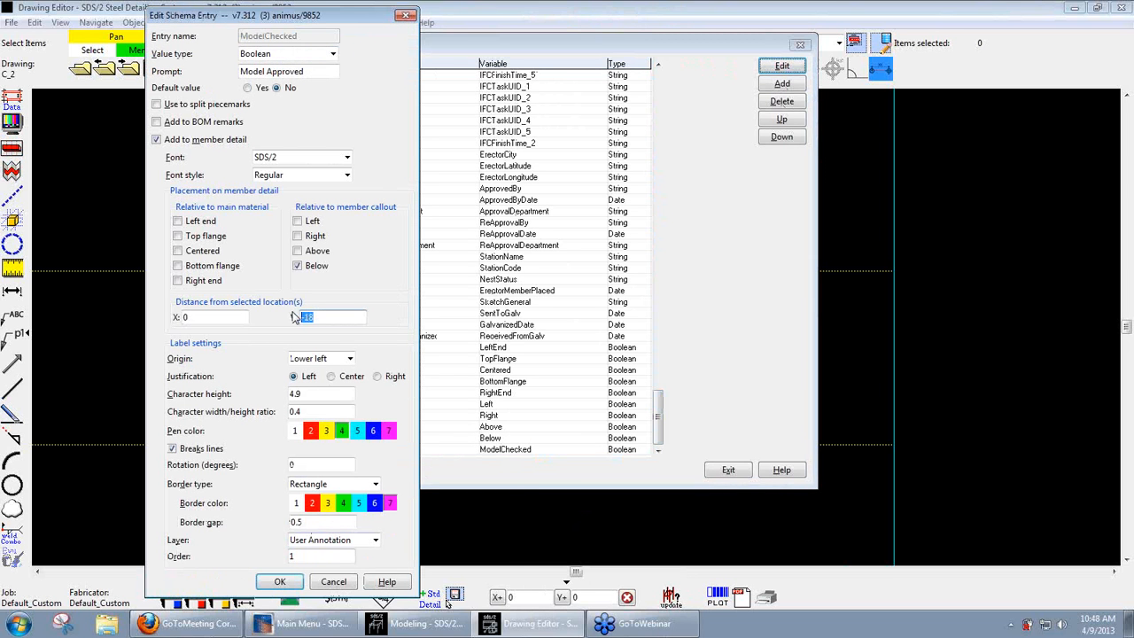
type("-6")
left_click(280, 581)
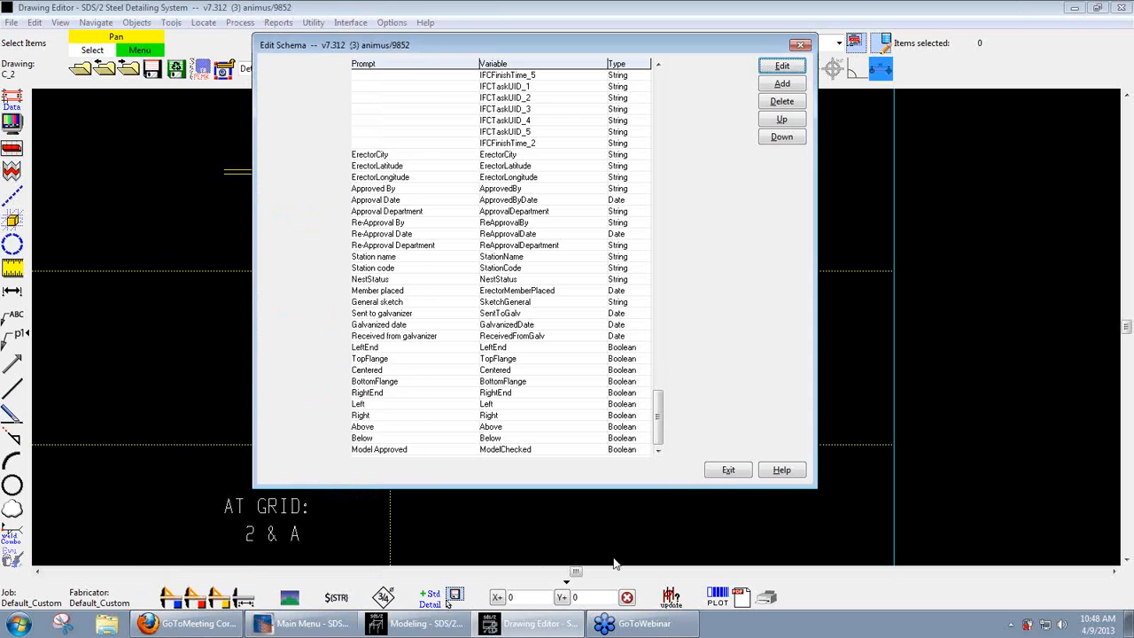
left_click(727, 471)
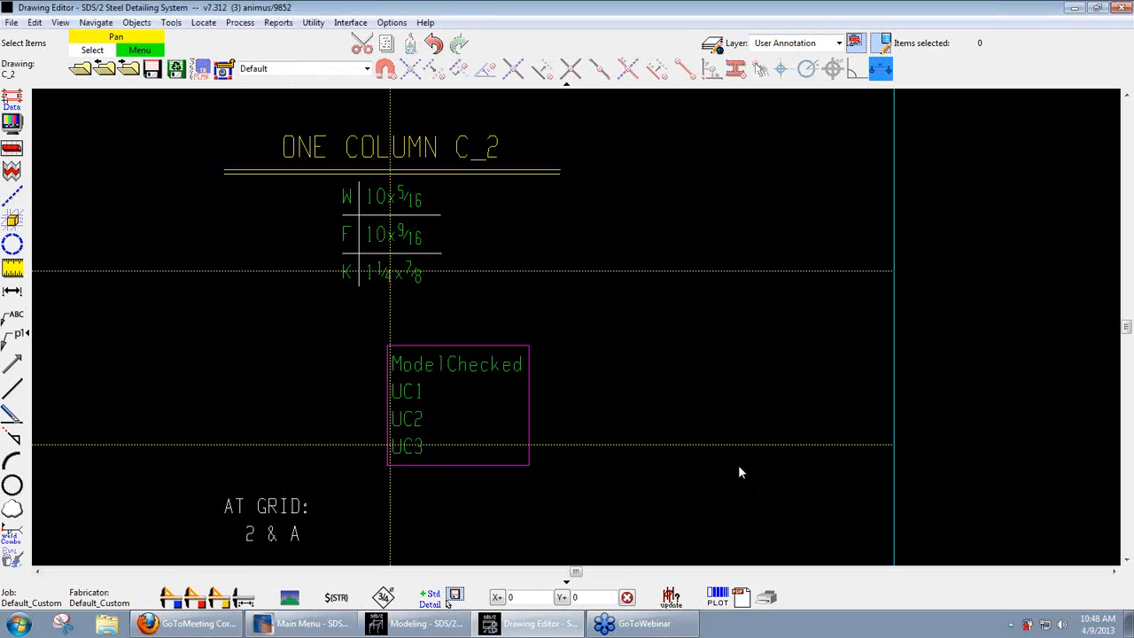
Step: Detail column piecemark C_2 again with no existing annotations preserved, and close its drawing
left_click(240, 22)
left_click(304, 154)
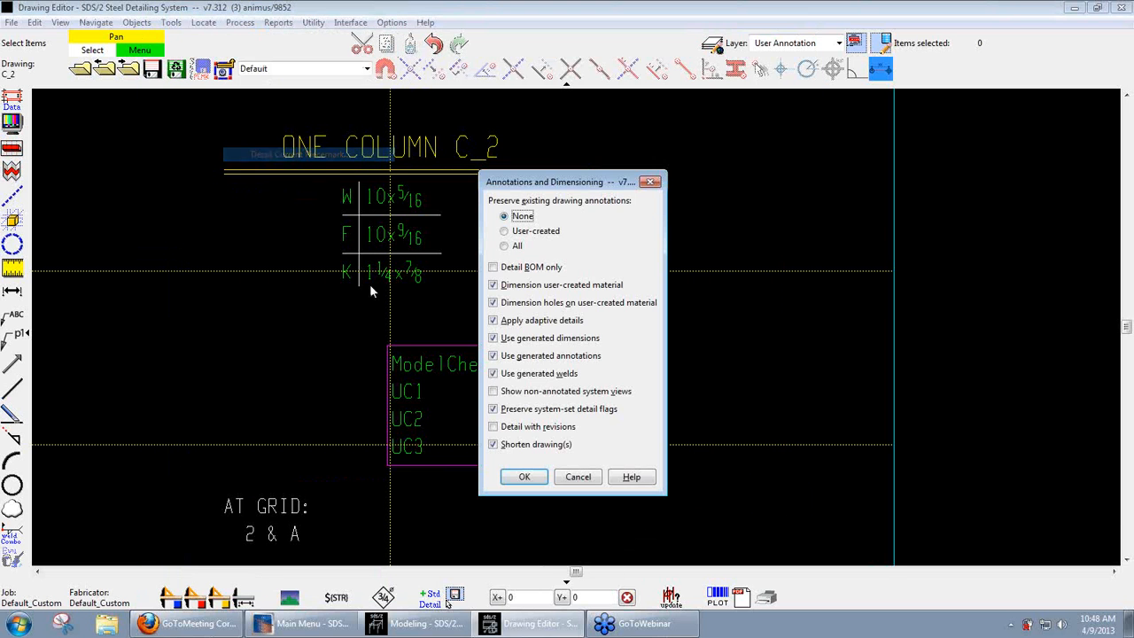
left_click(535, 482)
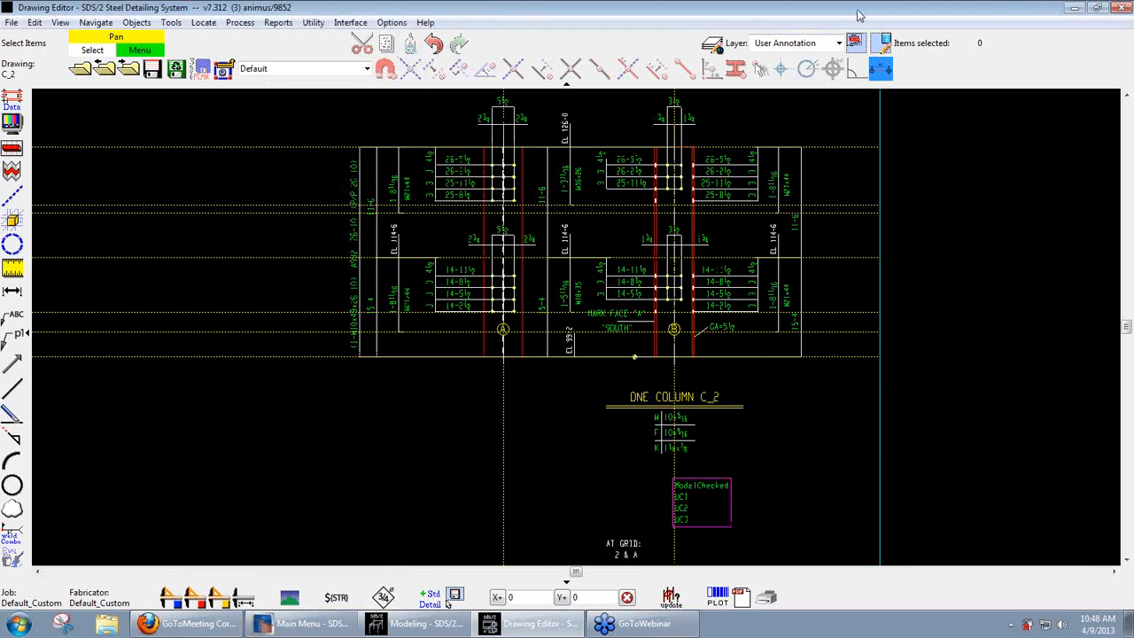
left_click(1121, 9)
left_click(686, 446)
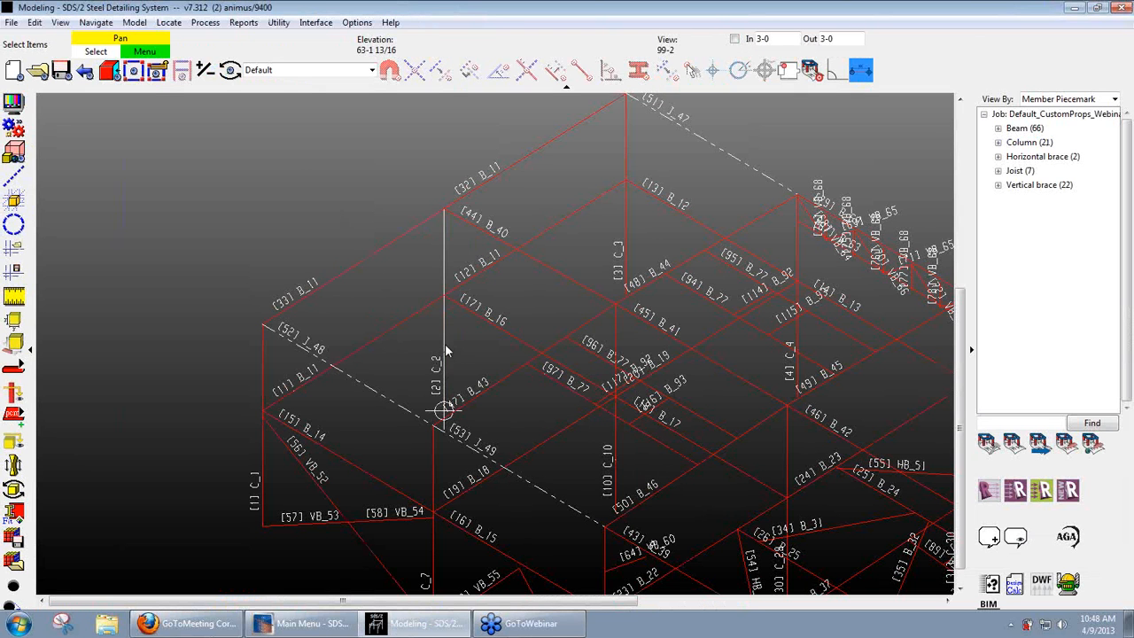
Step: Mark column C_2 for detailing in the model and open its detail, re-detailing it with no existing annotations preserved
left_click(447, 352)
right_click(447, 355)
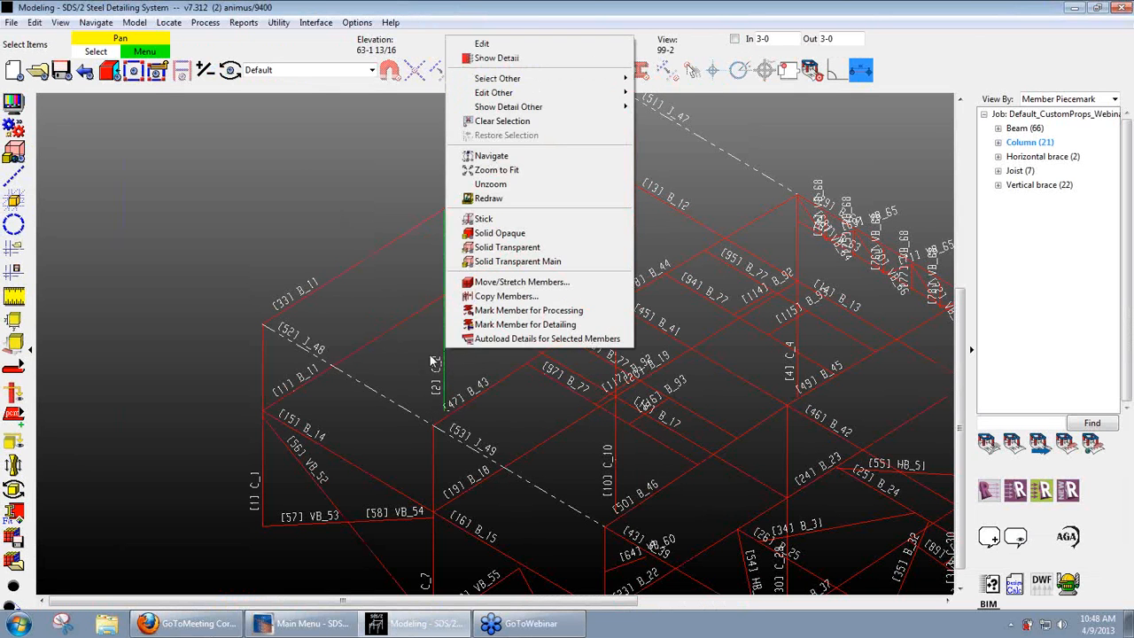
left_click(486, 325)
right_click(447, 350)
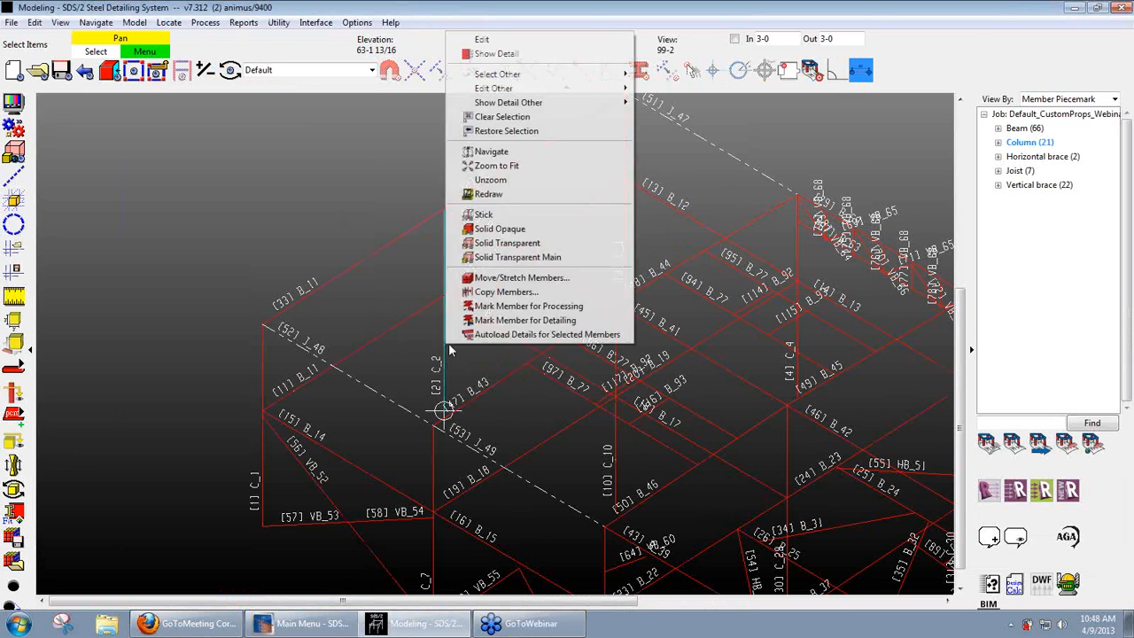
left_click(504, 54)
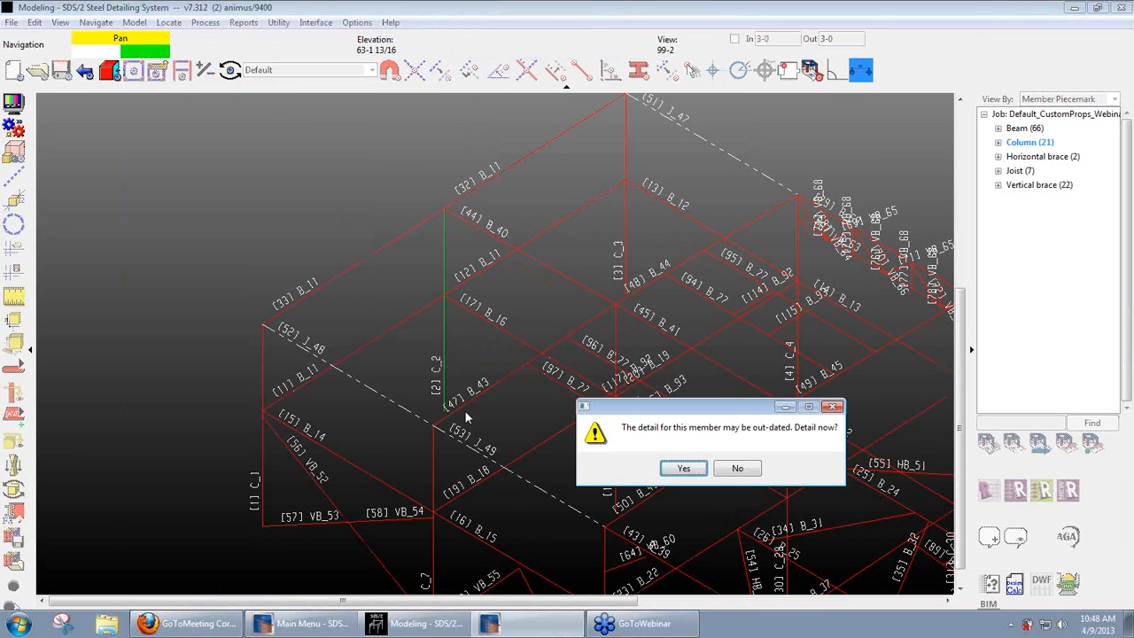
left_click(683, 470)
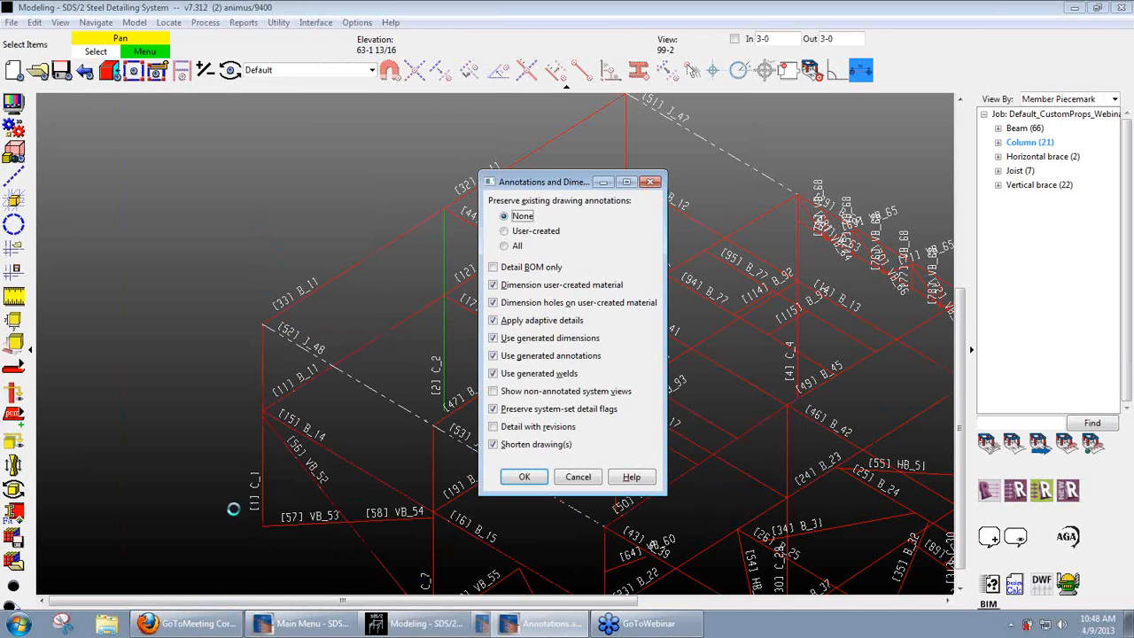
left_click(521, 477)
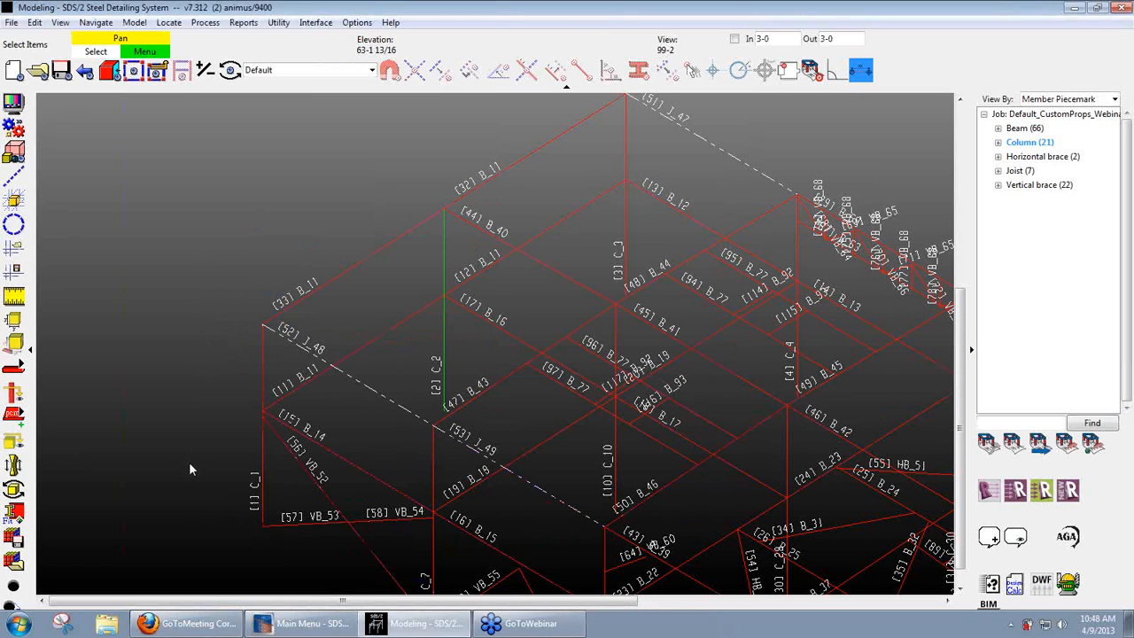
Step: Move the combined custom property label down, clear of the W, F and K rows below the C_2 callout
scroll(737, 517, "up", 7)
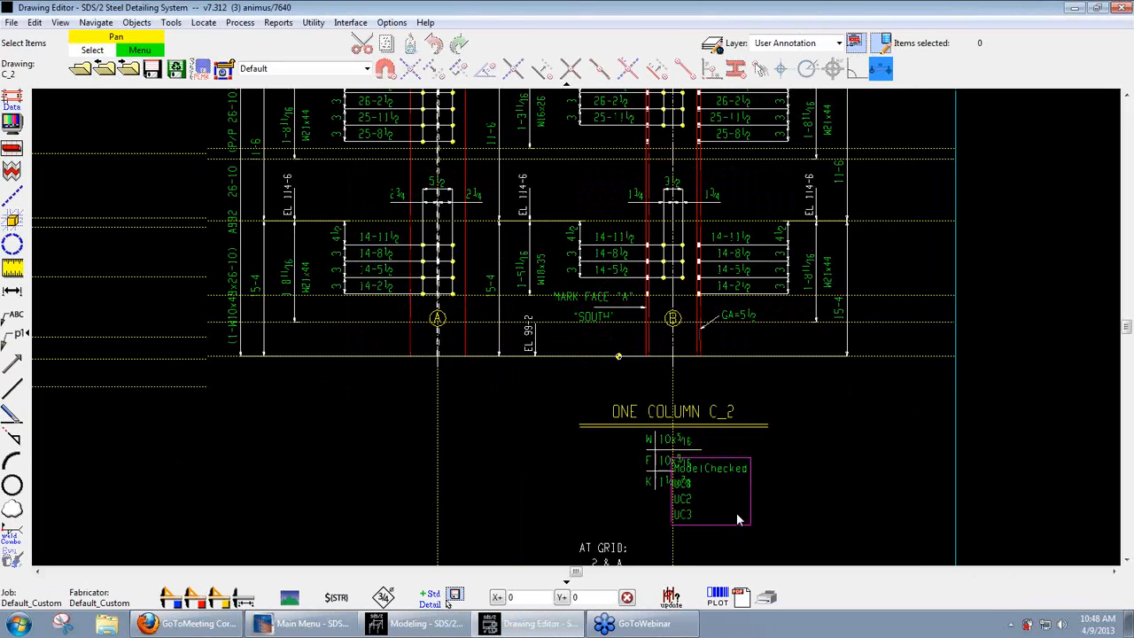
scroll(703, 519, "down", 4)
middle_click_drag(688, 507, 634, 405)
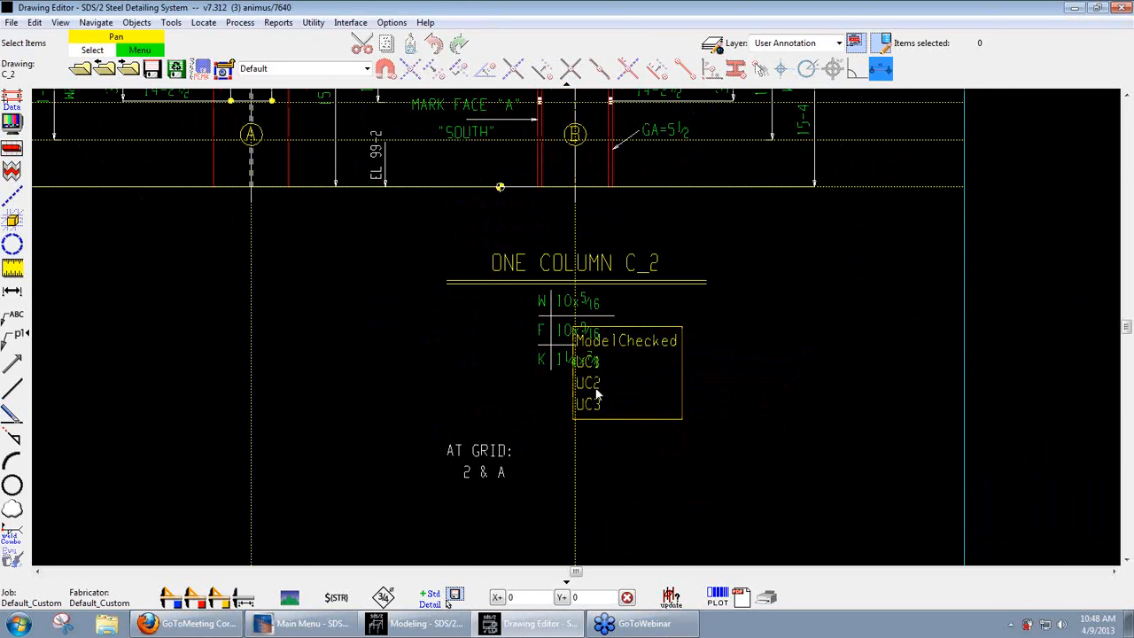
left_click_drag(596, 389, 561, 448)
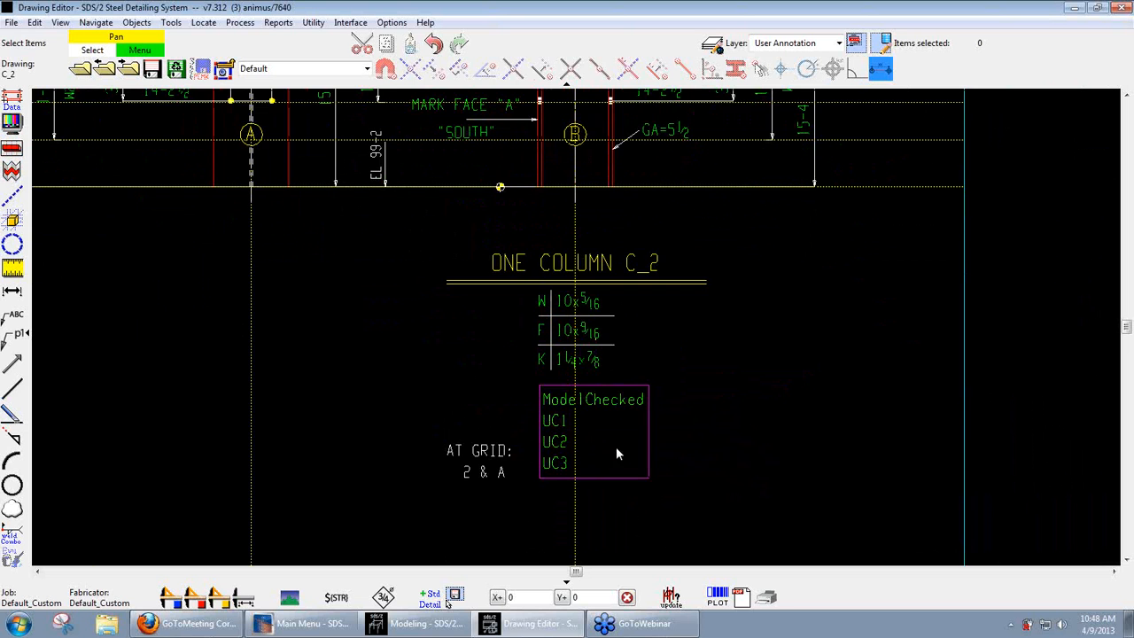
Step: Review the whole C_2 detail and close the drawing without saving changes
scroll(615, 446, "down", 5)
middle_click_drag(582, 461, 576, 470)
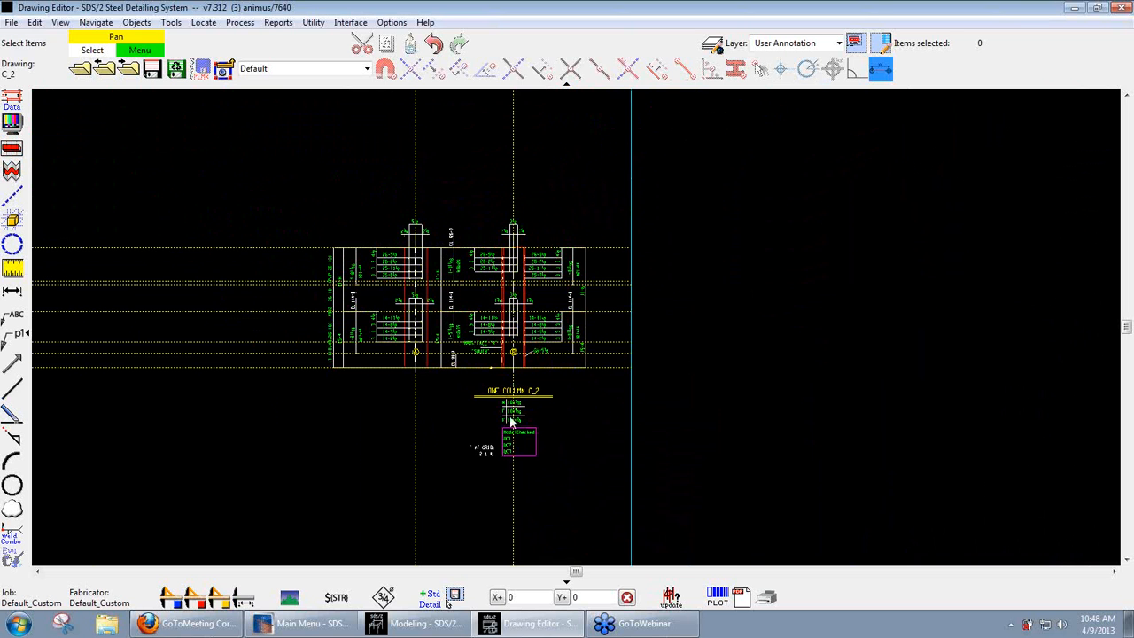
scroll(574, 437, "up", 2)
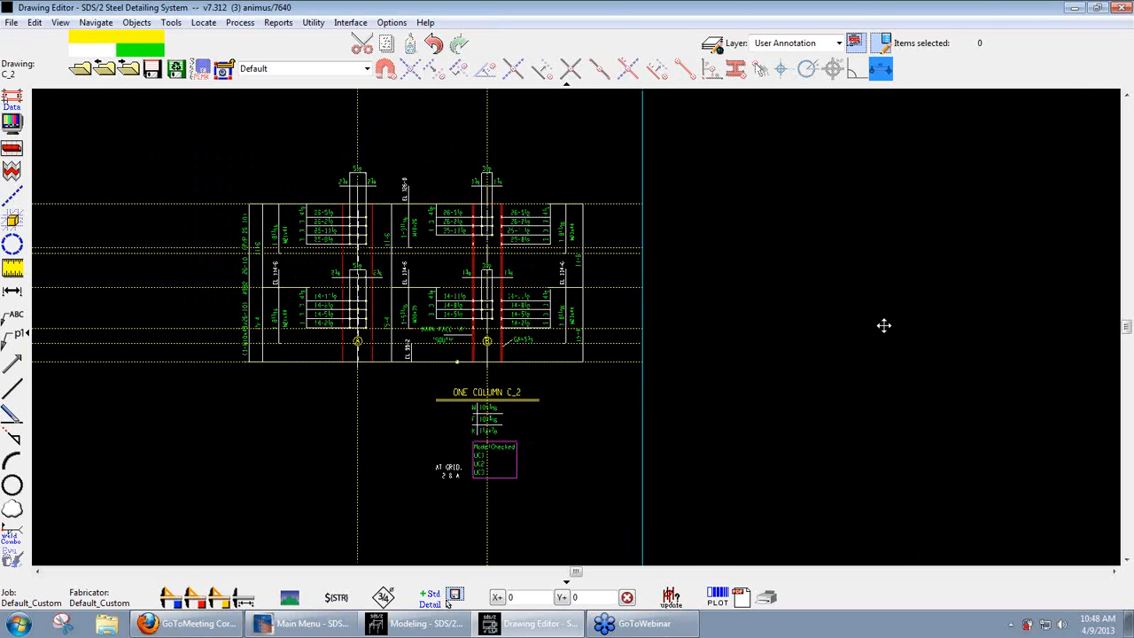
middle_click_drag(884, 325, 851, 362)
left_click(1122, 7)
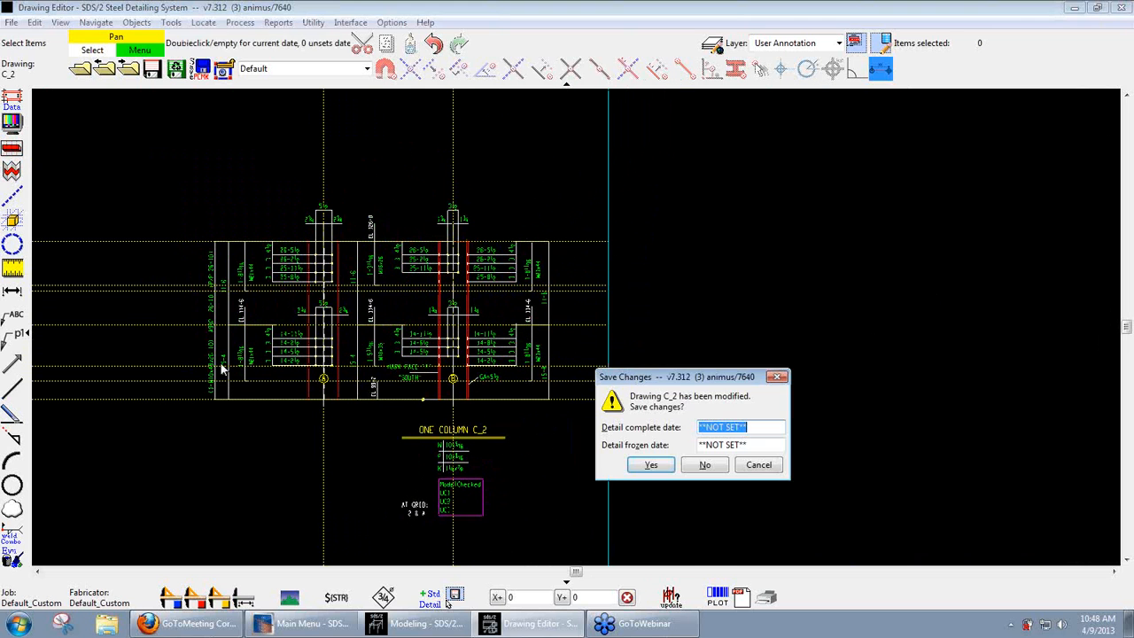
left_click(700, 465)
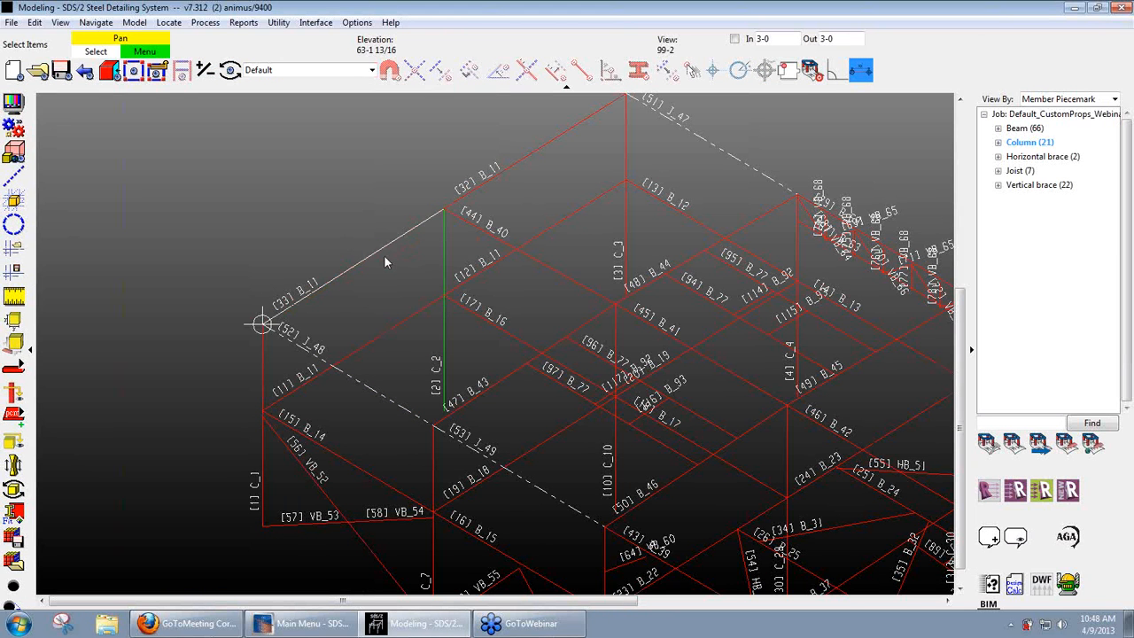
Step: Clear the member selection in the model and open the list of configuration files to load
left_click(338, 180)
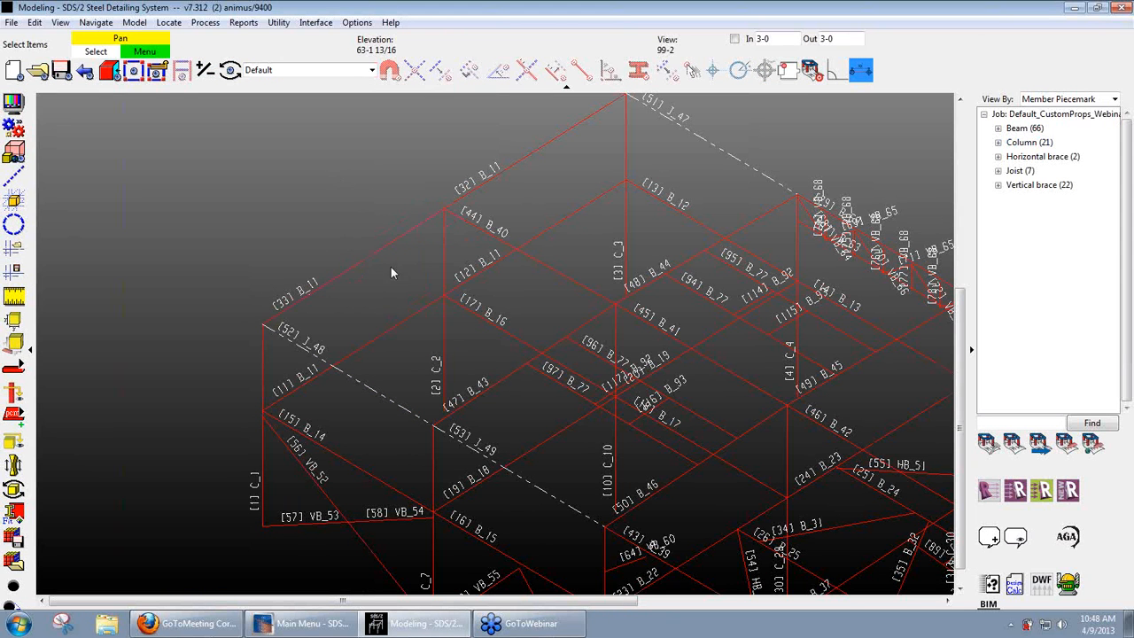
left_click(357, 23)
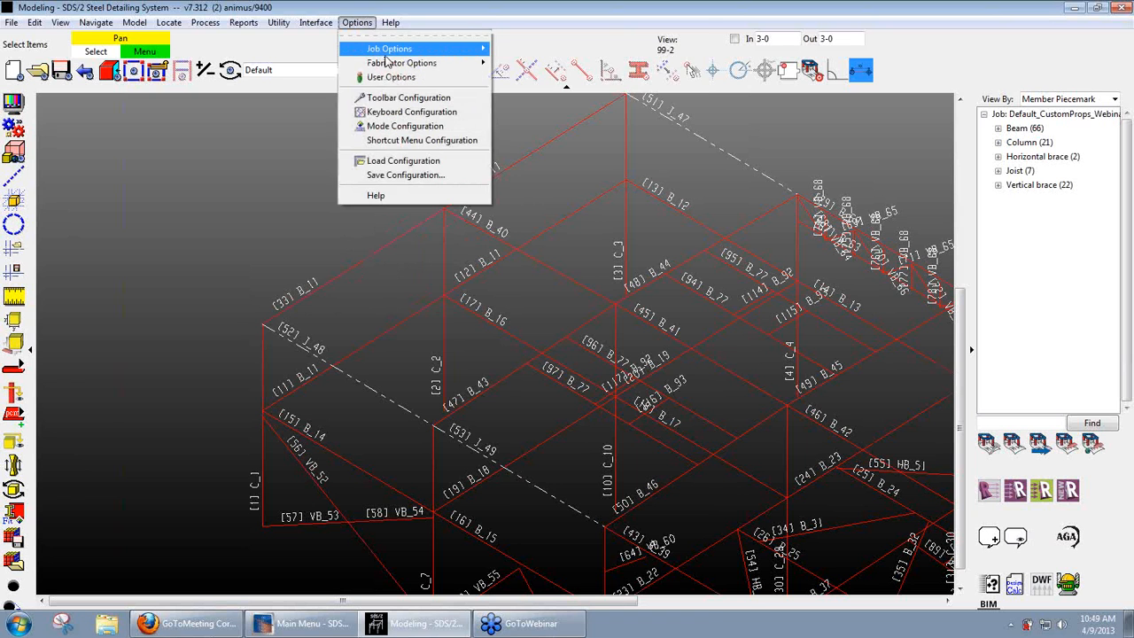
mouse_move(387, 52)
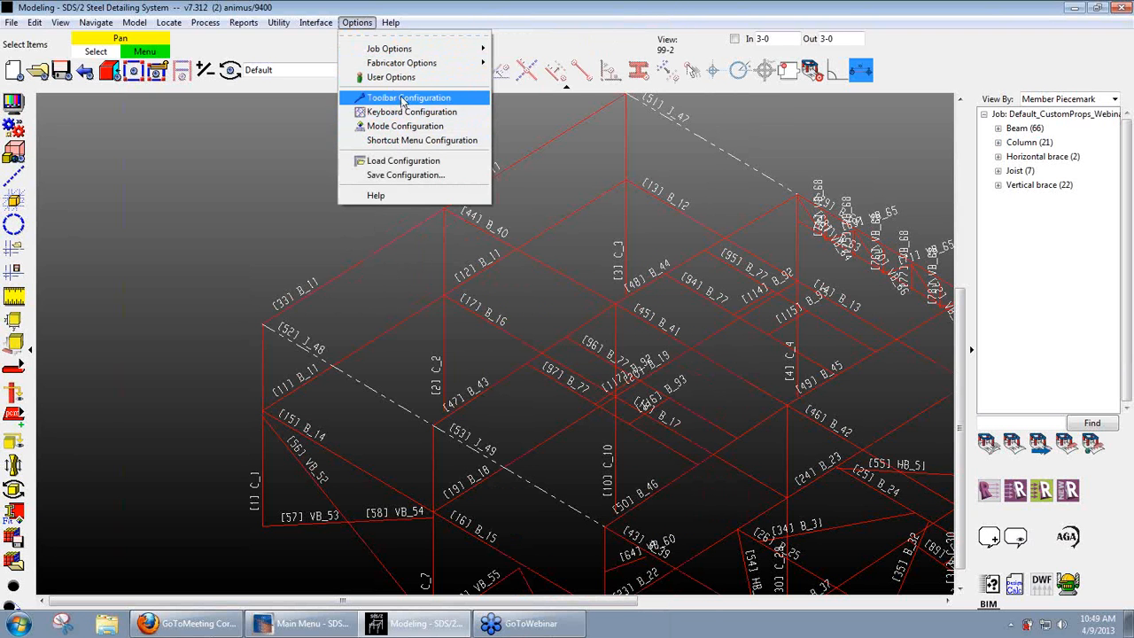
left_click(403, 161)
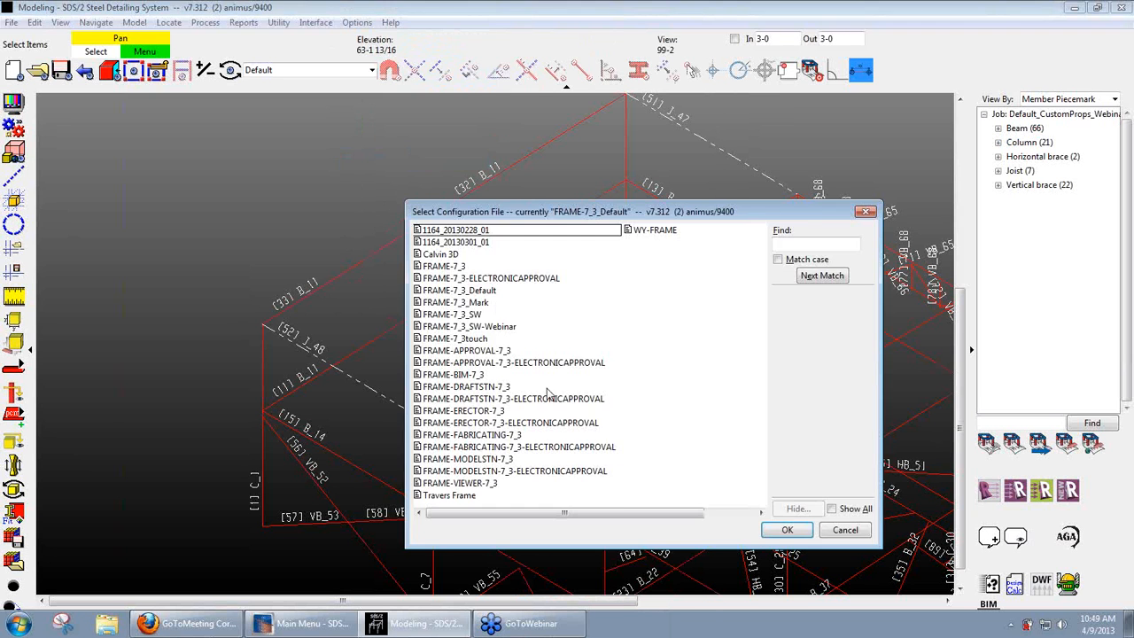
Step: Load the FRAME-7_3_SW-Webinar configuration file
double_click(492, 326)
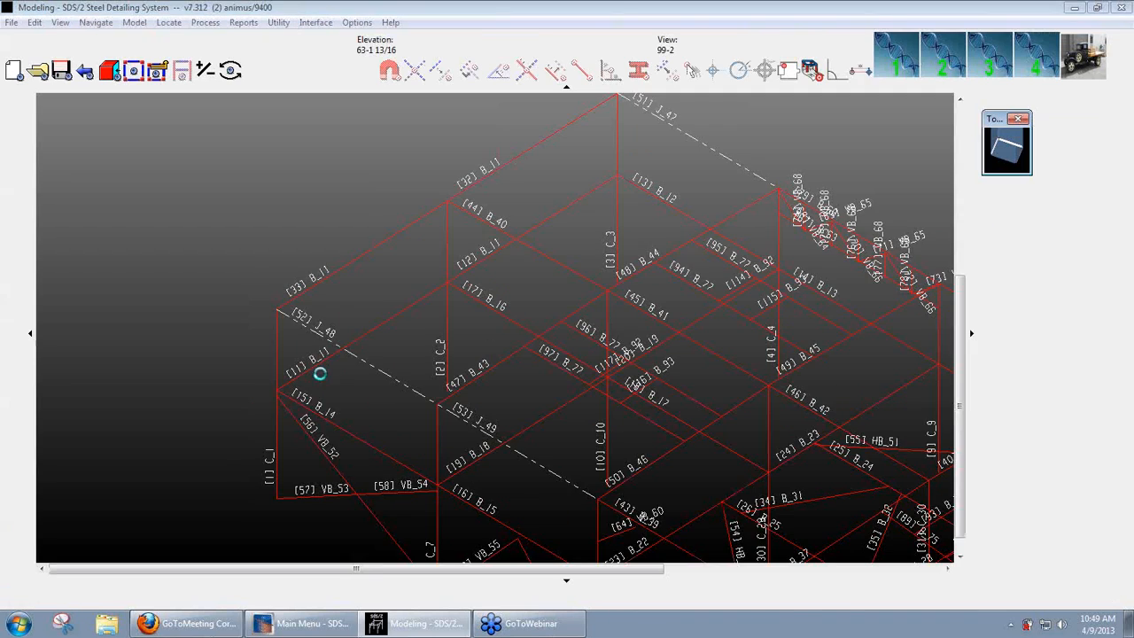
scroll(624, 333, "down", 3)
scroll(753, 498, "down", 2)
middle_click_drag(816, 407, 526, 322)
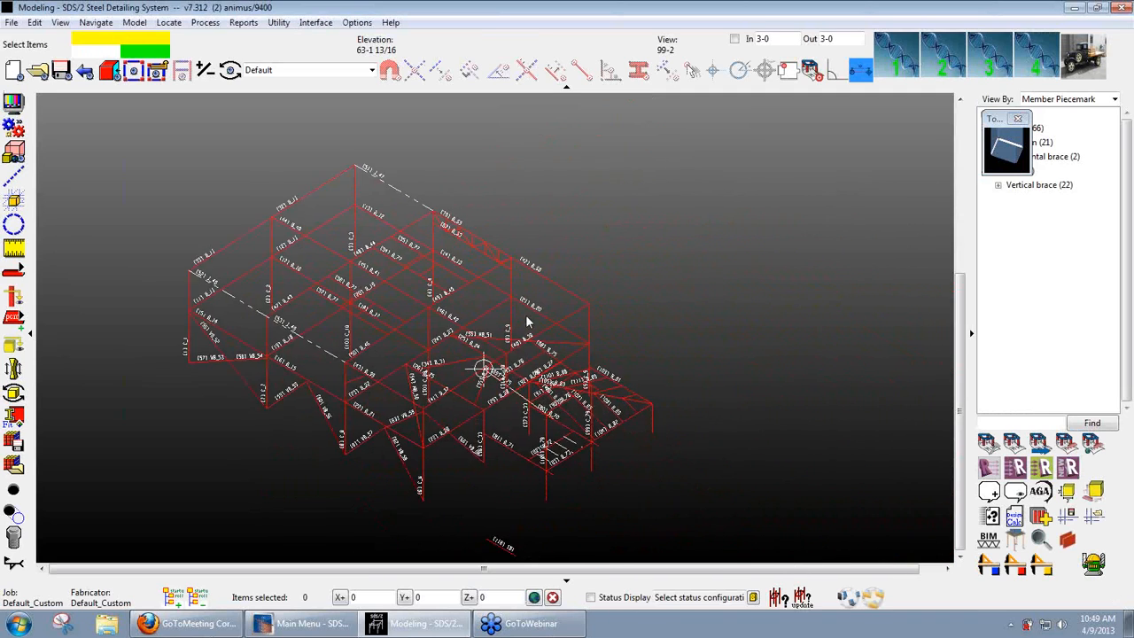
scroll(531, 321, "up", 1)
middle_click_drag(306, 376, 407, 398)
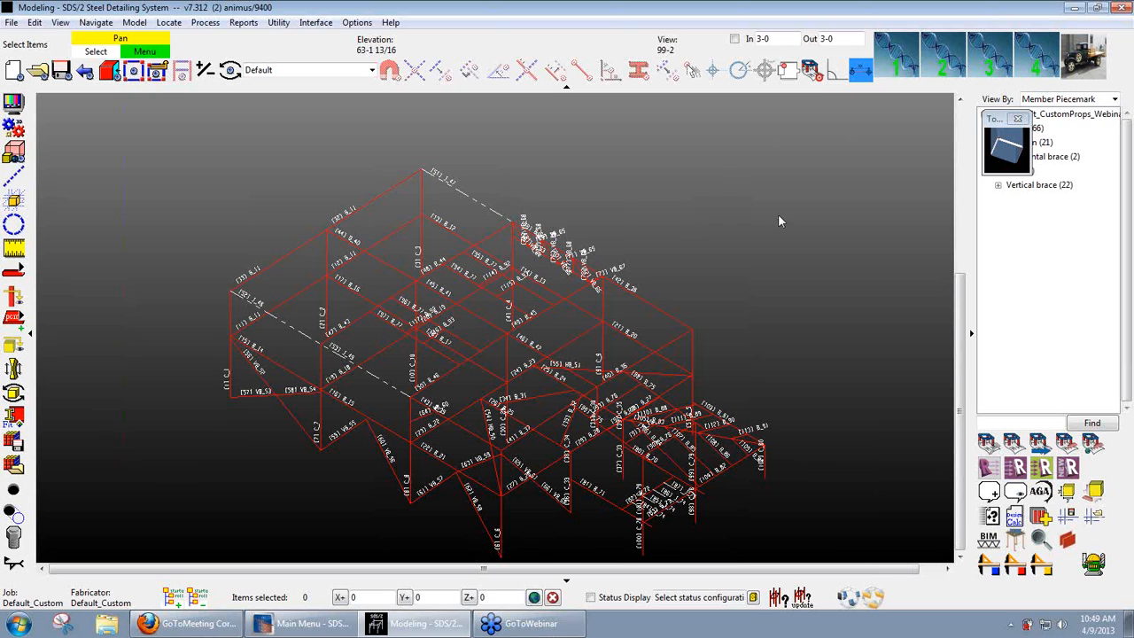
Step: Select all Sequence 1 members in the model with the Sequence 1 selection launcher
scroll(213, 246, "up", 2)
scroll(490, 348, "down", 2)
middle_click_drag(647, 430, 527, 331)
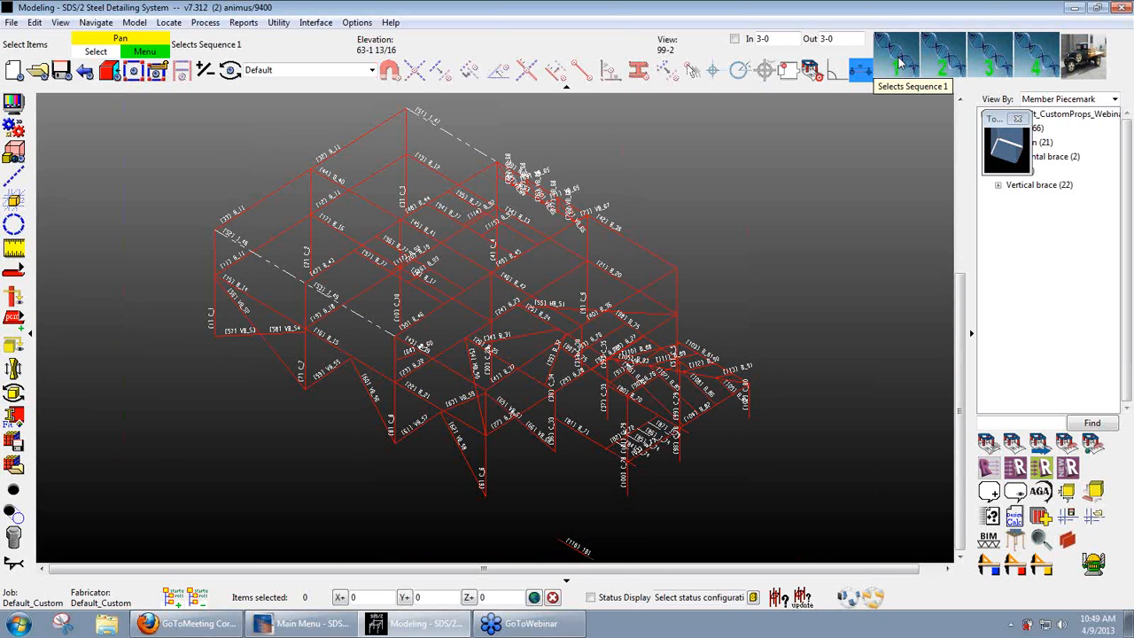
scroll(490, 251, "down", 1)
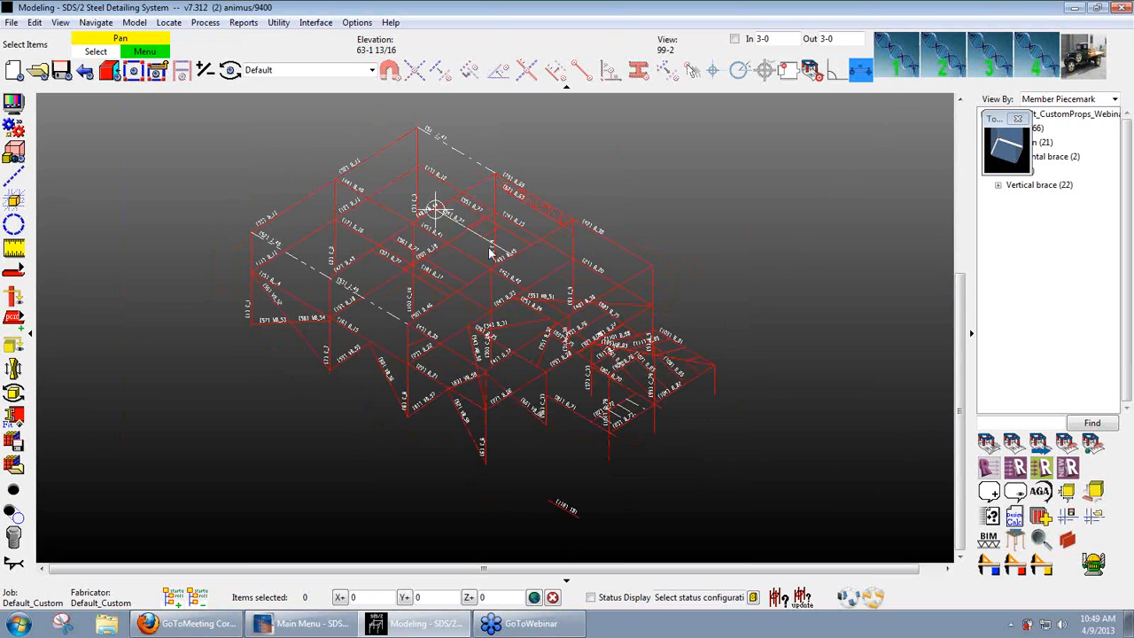
middle_click_drag(404, 269, 402, 331)
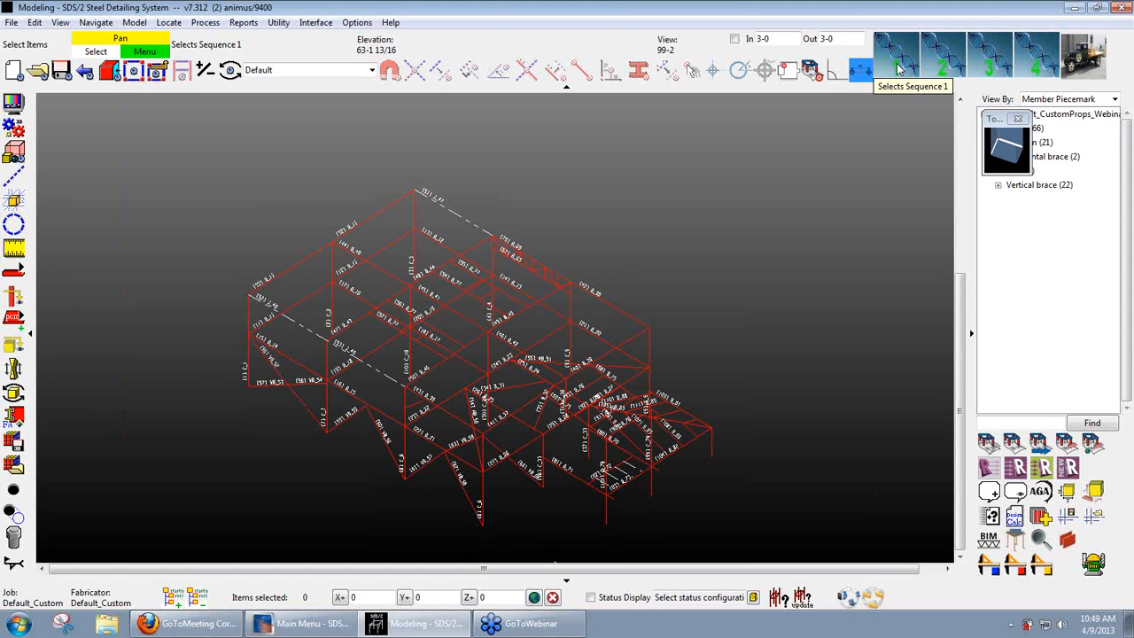
left_click(898, 71)
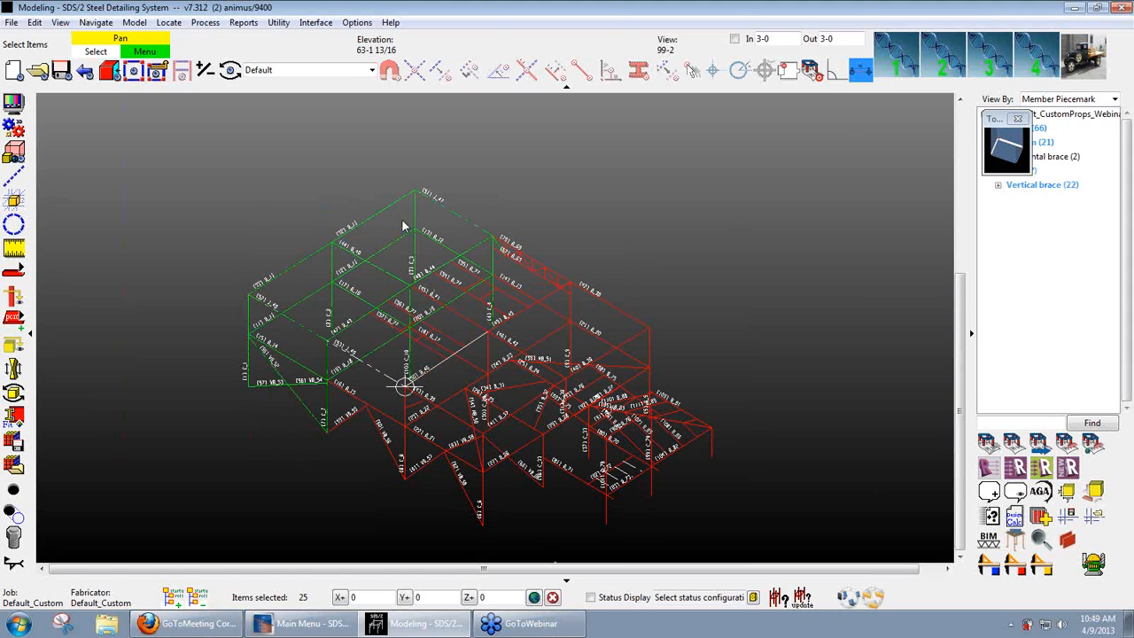
scroll(459, 293, "up", 3)
scroll(447, 303, "down", 1)
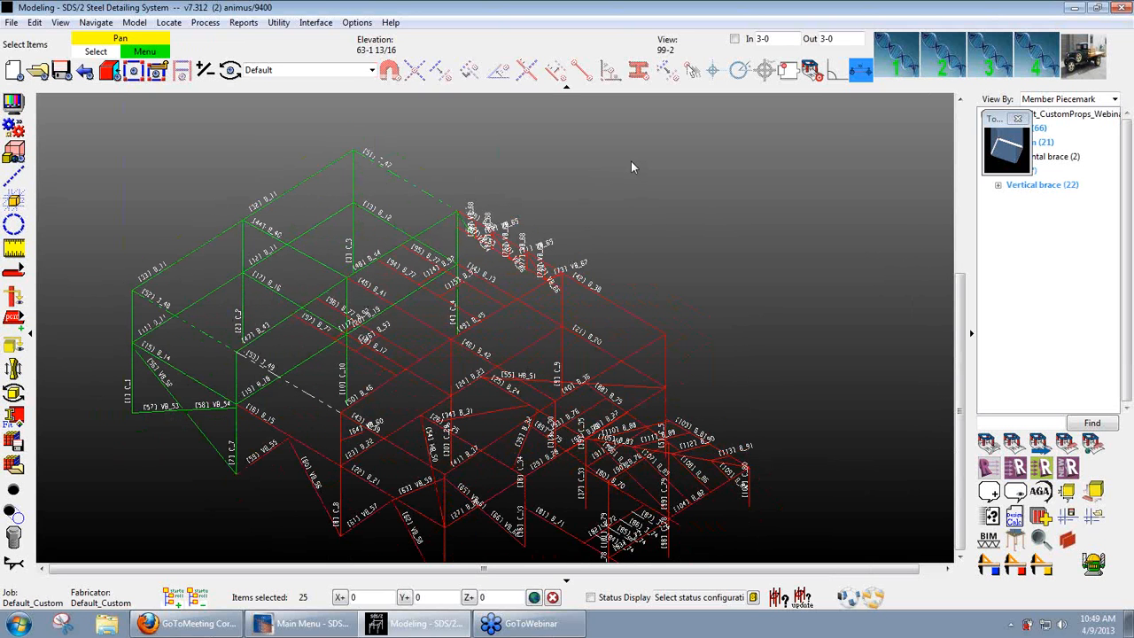
Step: Clear the Sequence 1 member selection
left_click(638, 240)
scroll(638, 241, "down", 2)
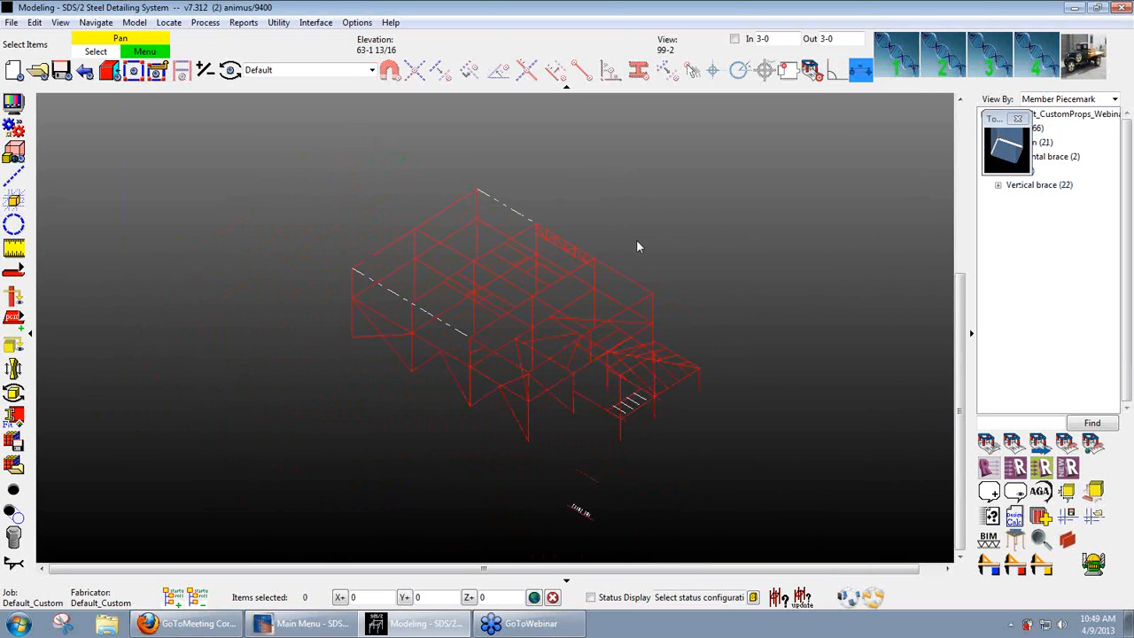
scroll(472, 295, "up", 1)
scroll(455, 265, "up", 1)
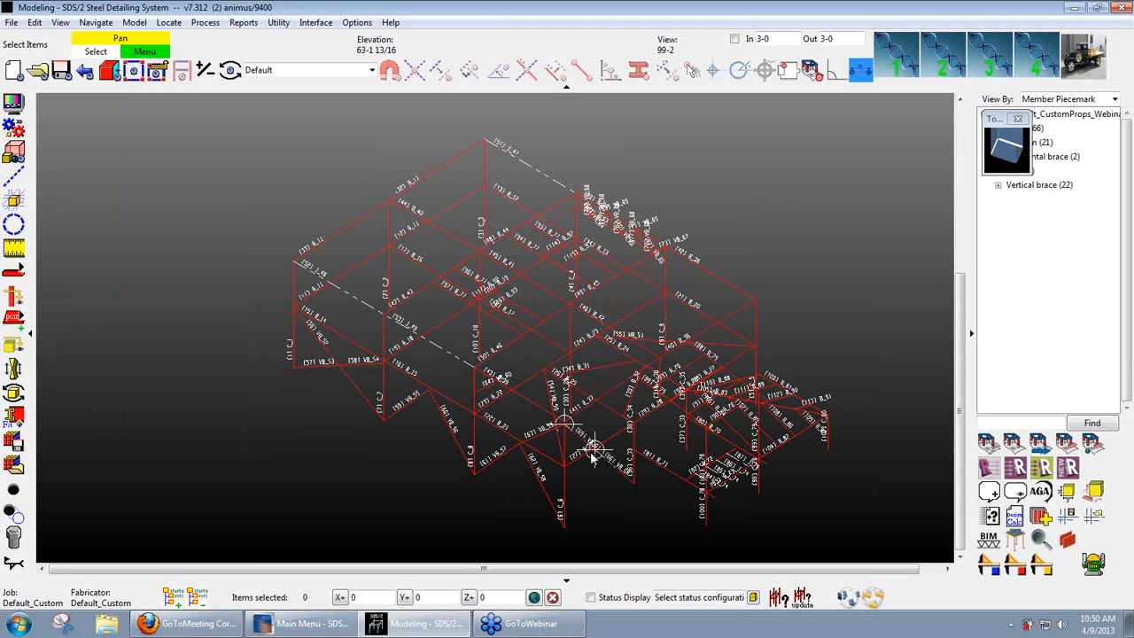
middle_click_drag(530, 372, 498, 374)
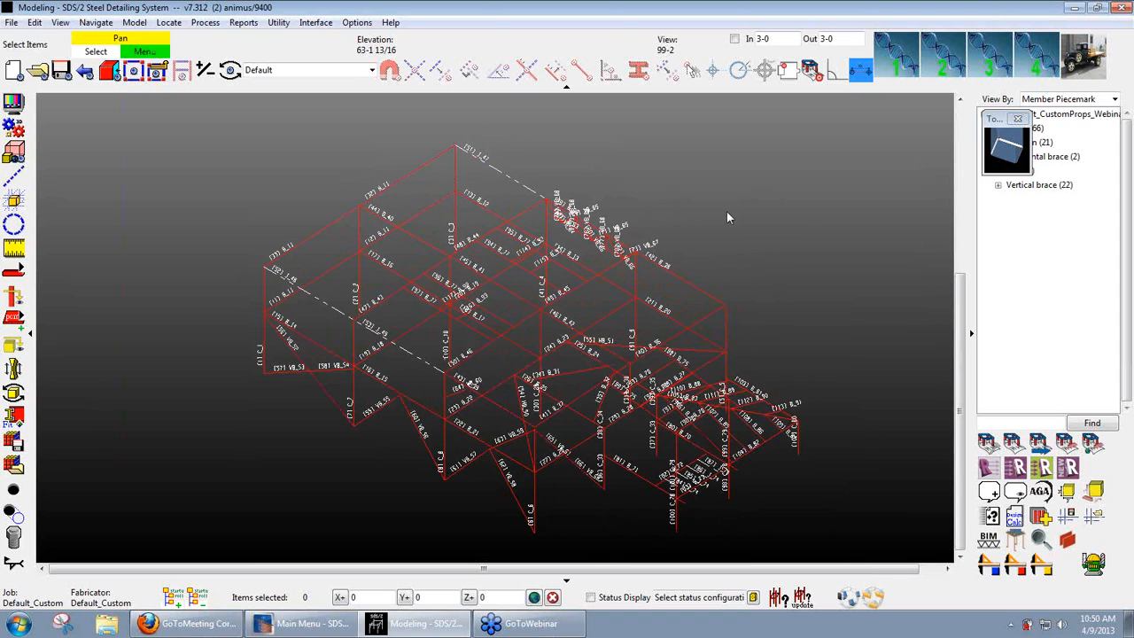
Step: Open the Launcher manager from the toolbar configuration and look through its parametrics, reports and modeling selections launchers
left_click(357, 23)
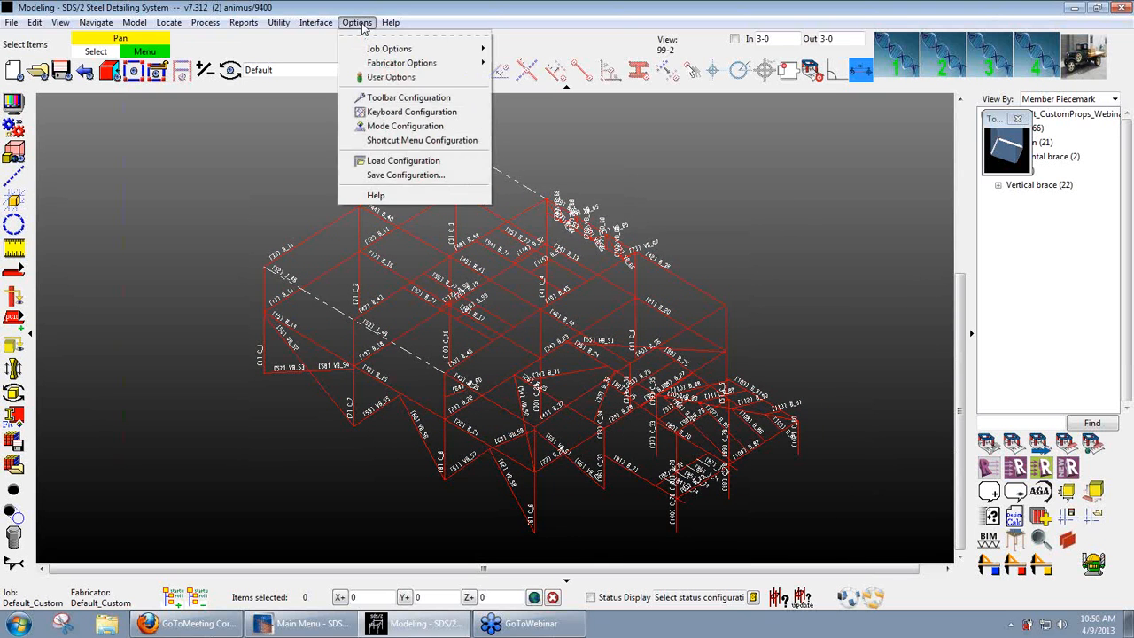
left_click(379, 100)
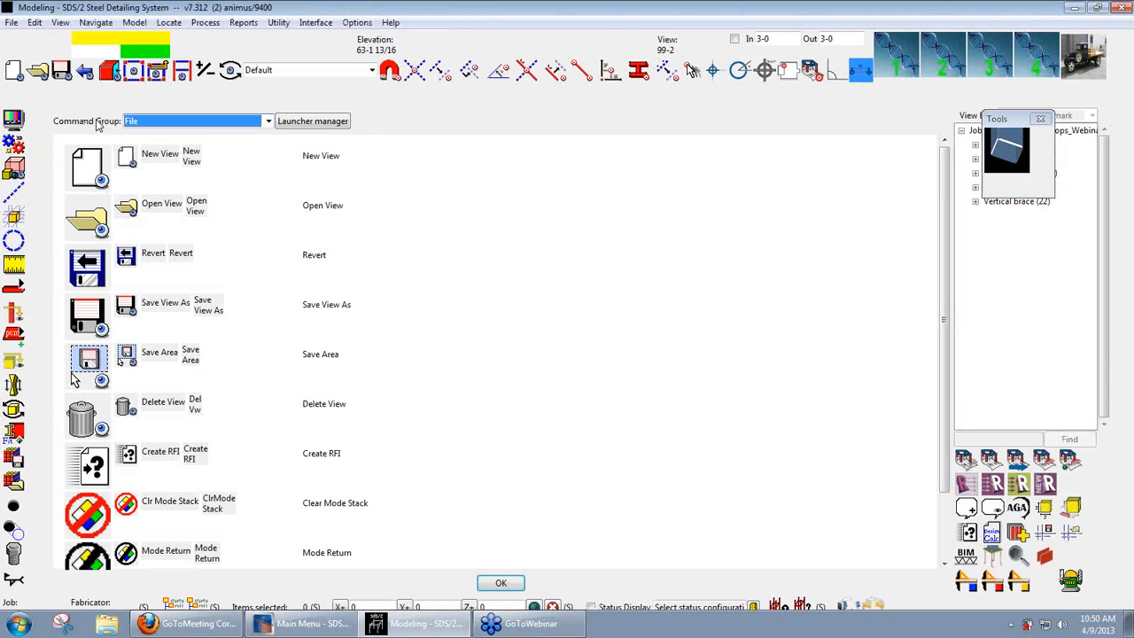
left_click(309, 125)
left_click_drag(483, 104, 470, 192)
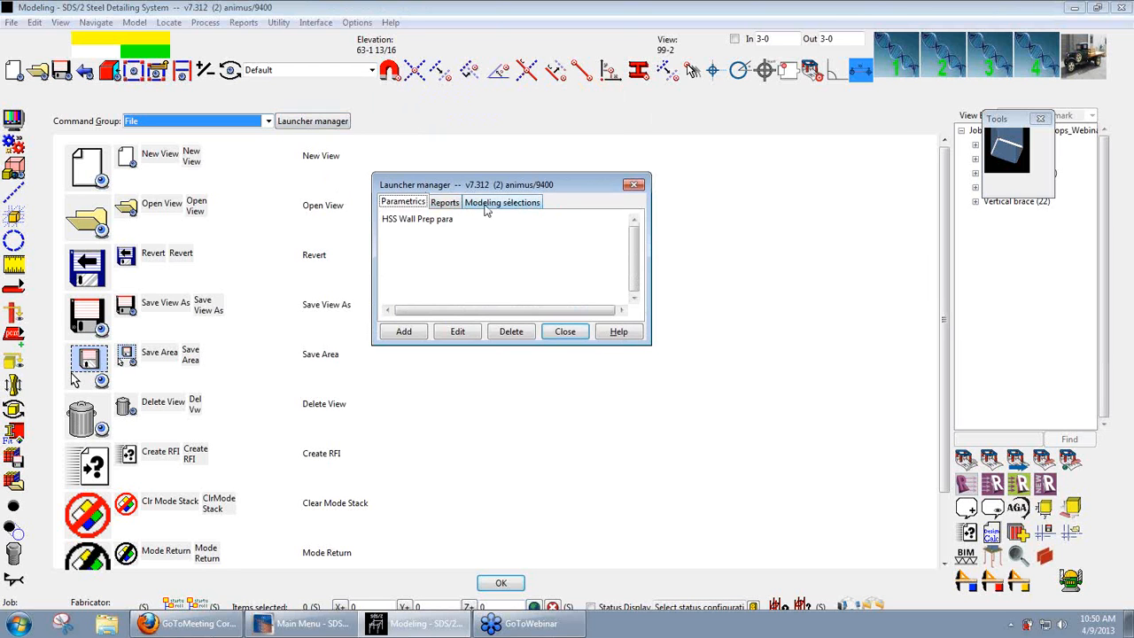
left_click(448, 203)
left_click(507, 204)
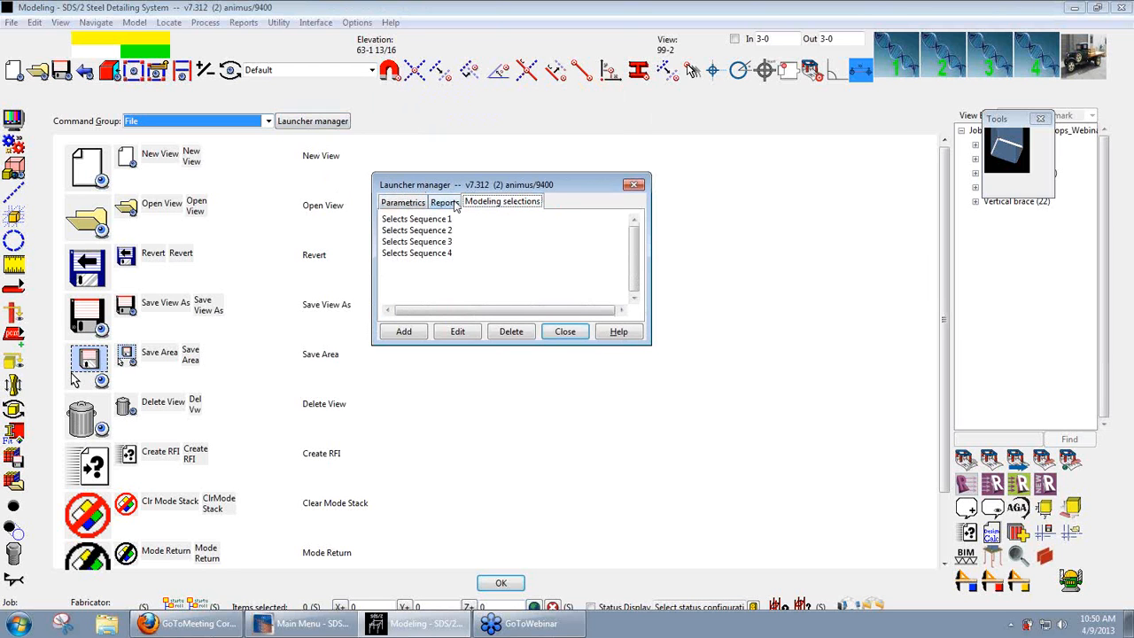
left_click(399, 203)
left_click_drag(478, 189, 481, 214)
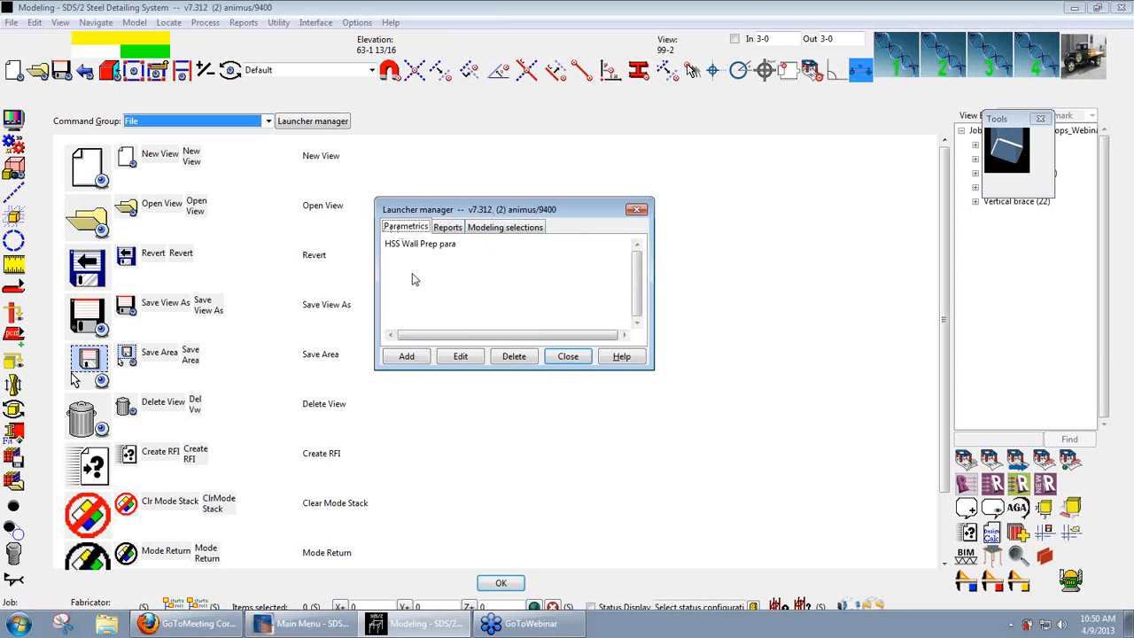
Step: Add a parametrics launcher with the button text "Col Stiffener" and the hover text "Column Stiffener Parametric"
left_click(408, 358)
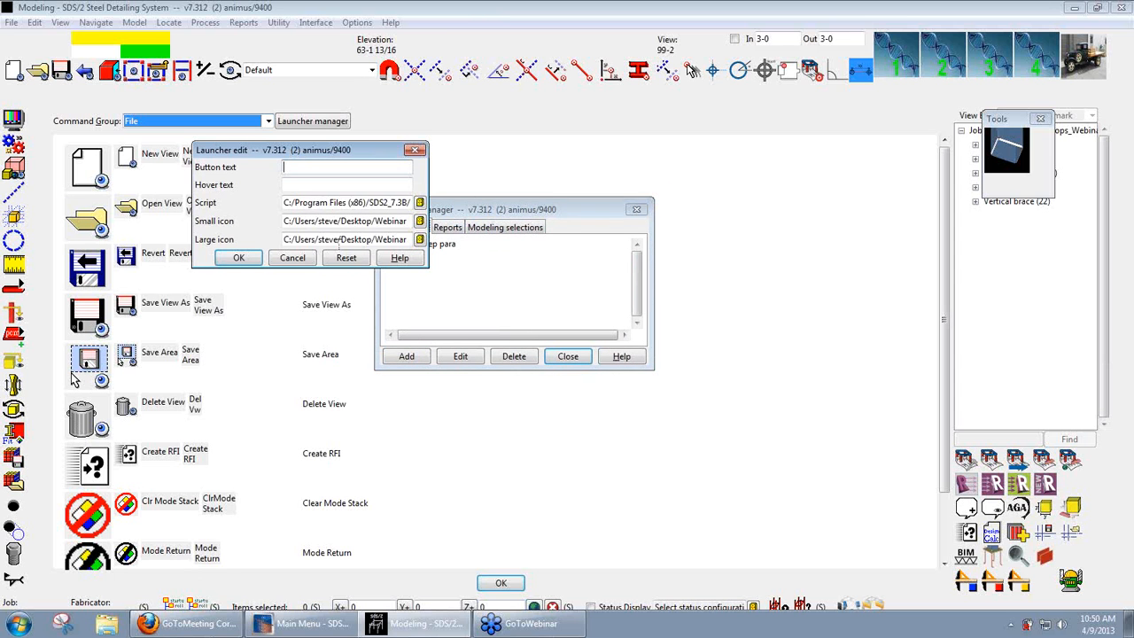
left_click_drag(313, 155, 498, 214)
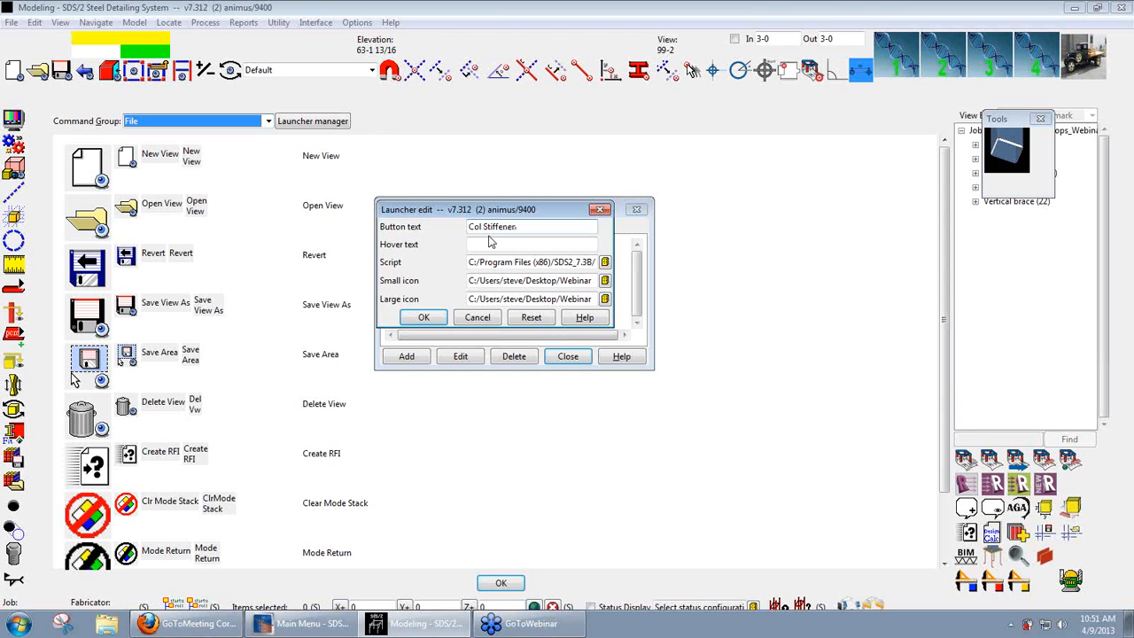
left_click(497, 244)
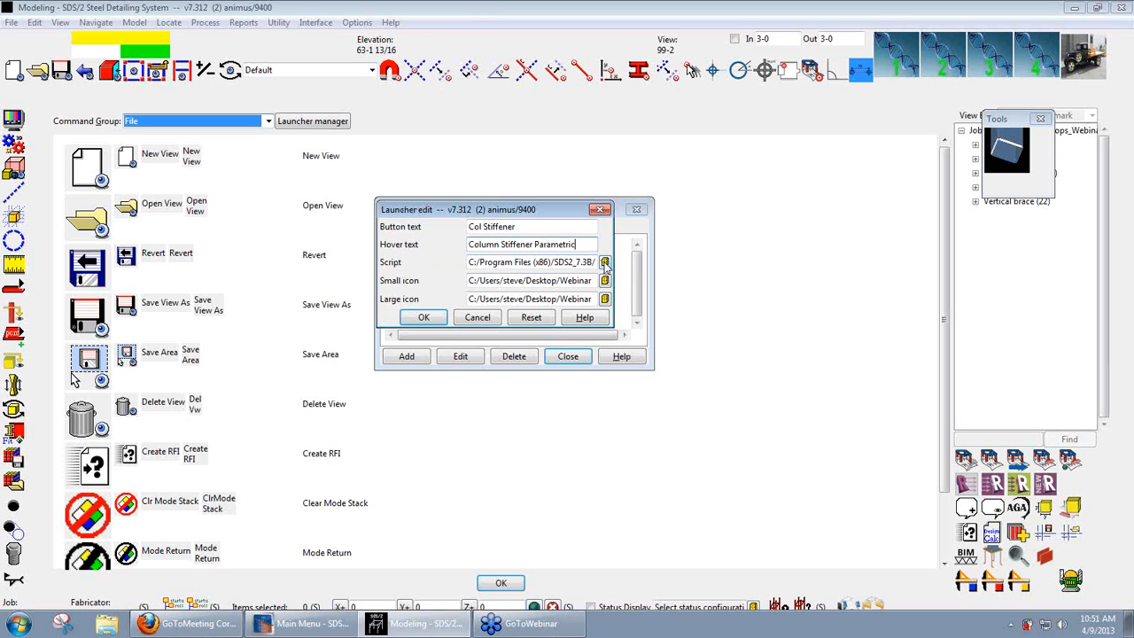
Step: Assign the script Col_Stiff_v2.08.py from the Desktop's Webinar 4-9-13 Parametrics folder to the new launcher
left_click(604, 262)
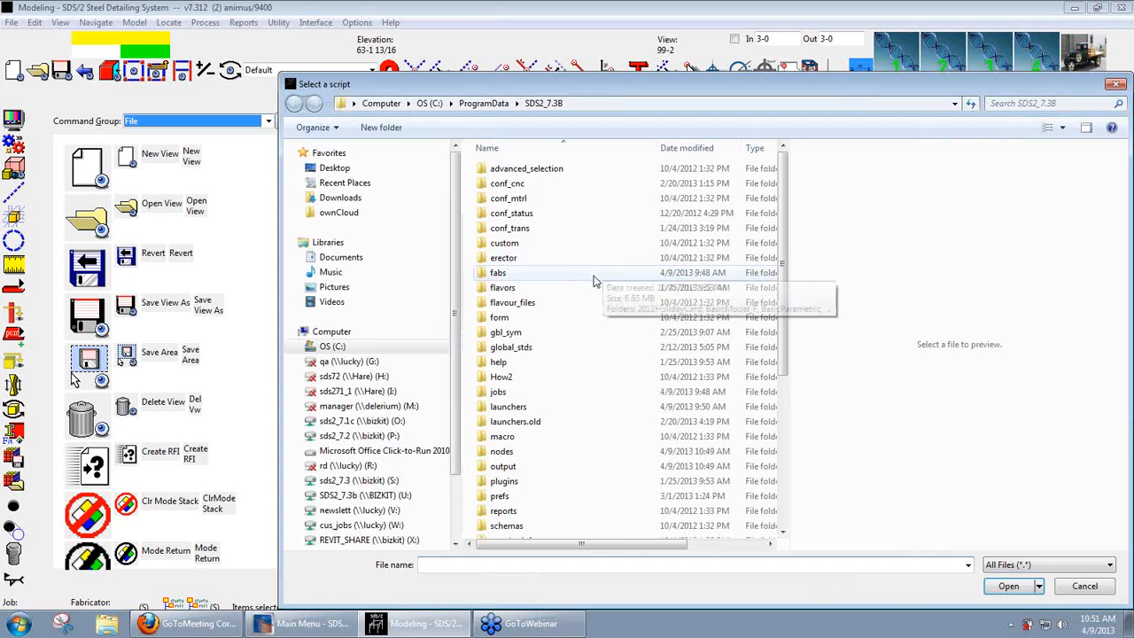
left_click(335, 171)
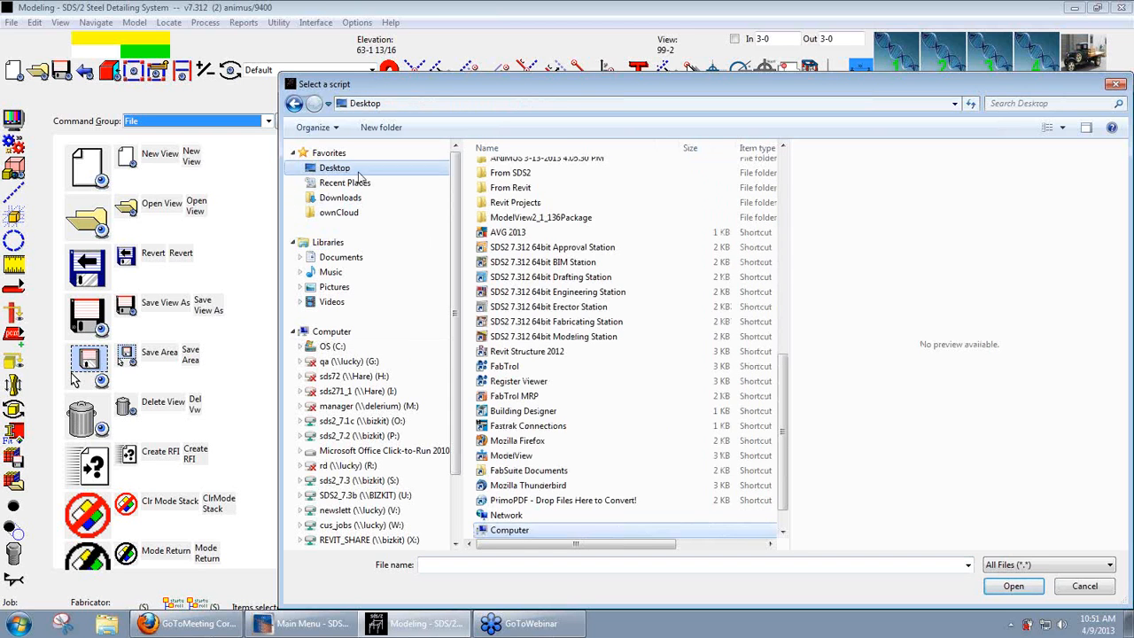
left_click(501, 205)
scroll(503, 203, "up", 6)
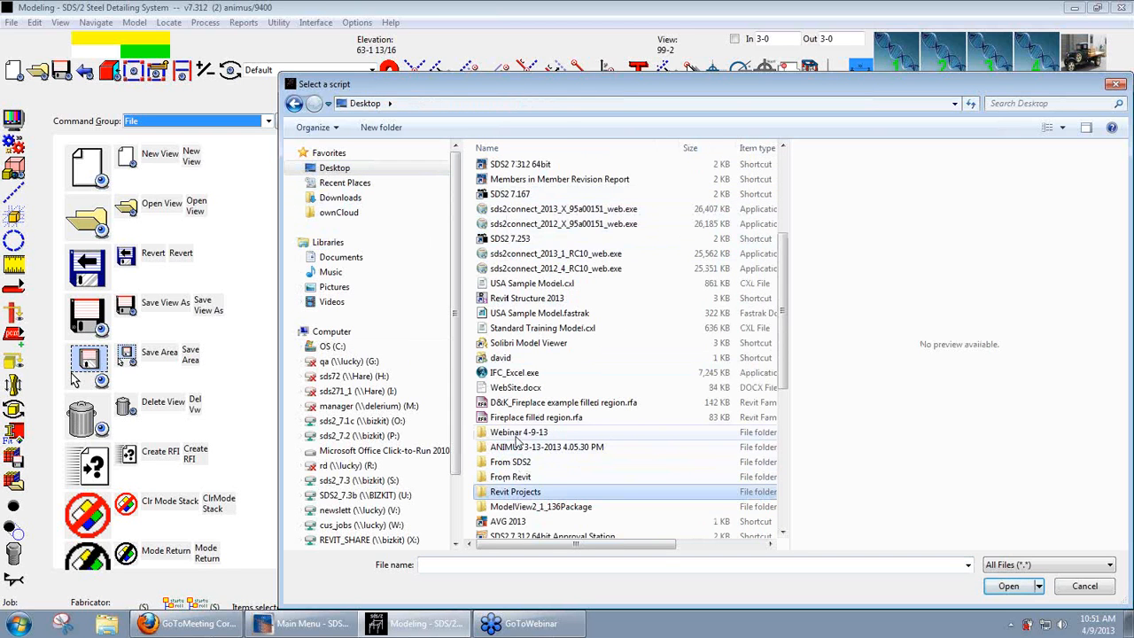
double_click(517, 434)
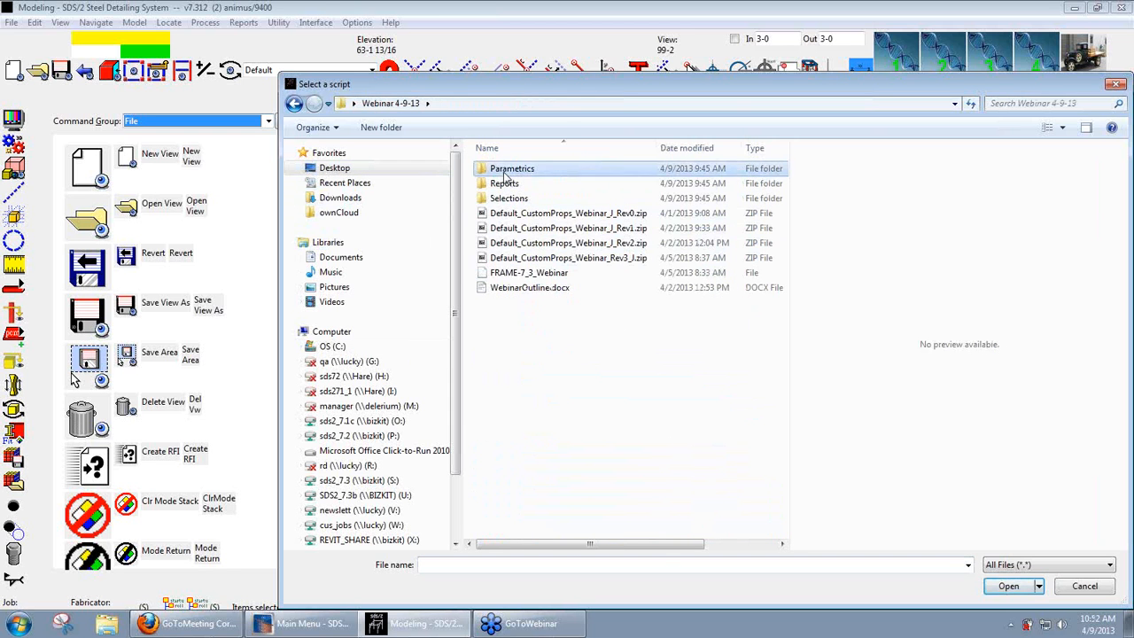
double_click(511, 168)
left_click(521, 199)
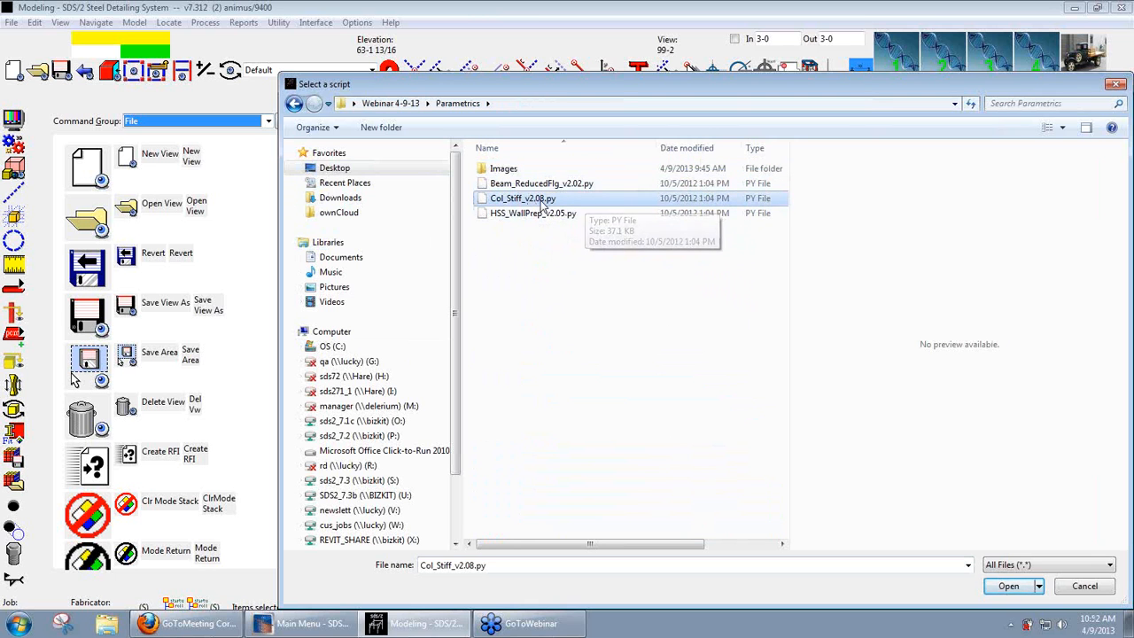
left_click(1004, 588)
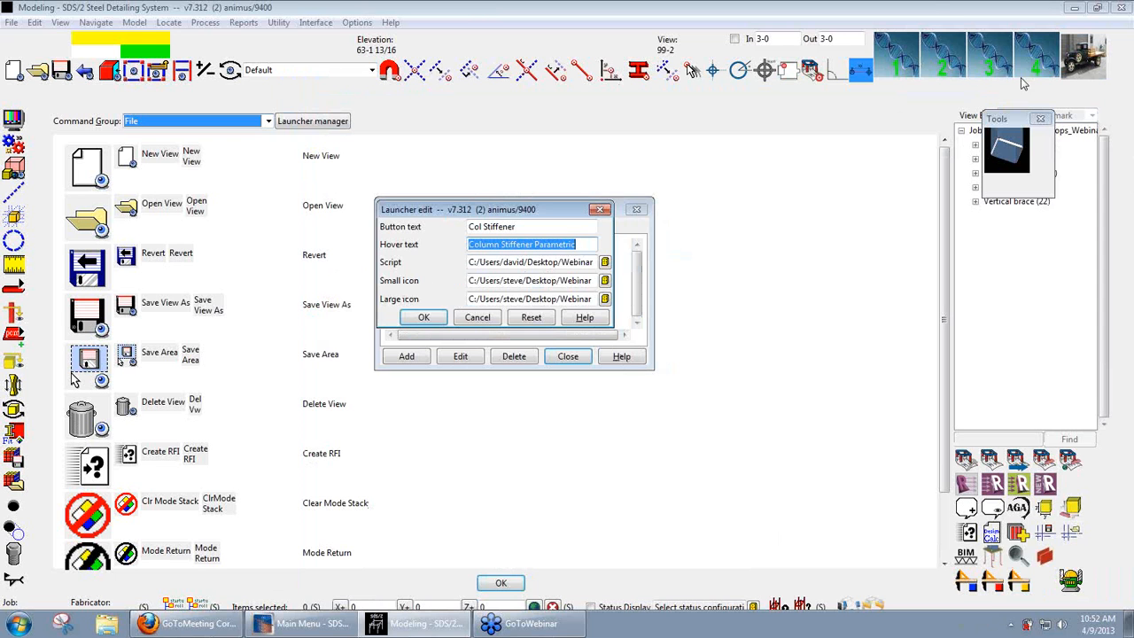
Step: Set the launcher's small icon to ColStiff.png from the Images folder inside Webinar 4-9-13 Parametrics
left_click(604, 280)
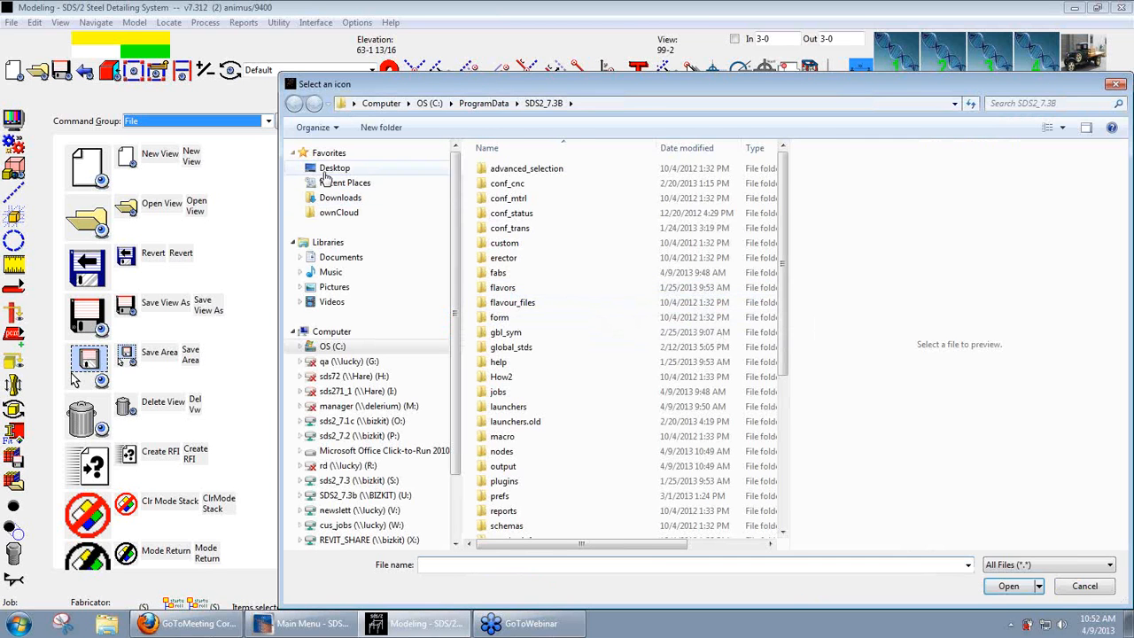
left_click(334, 168)
left_click(558, 343)
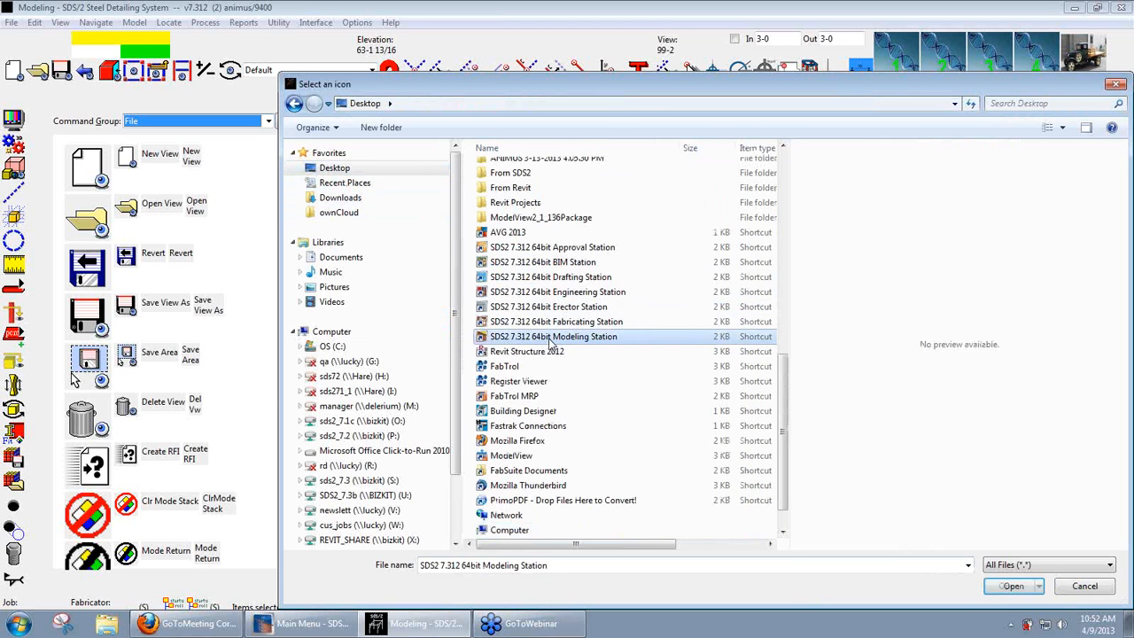
scroll(549, 350, "down", 5)
scroll(544, 363, "down", 10)
scroll(531, 381, "up", 6)
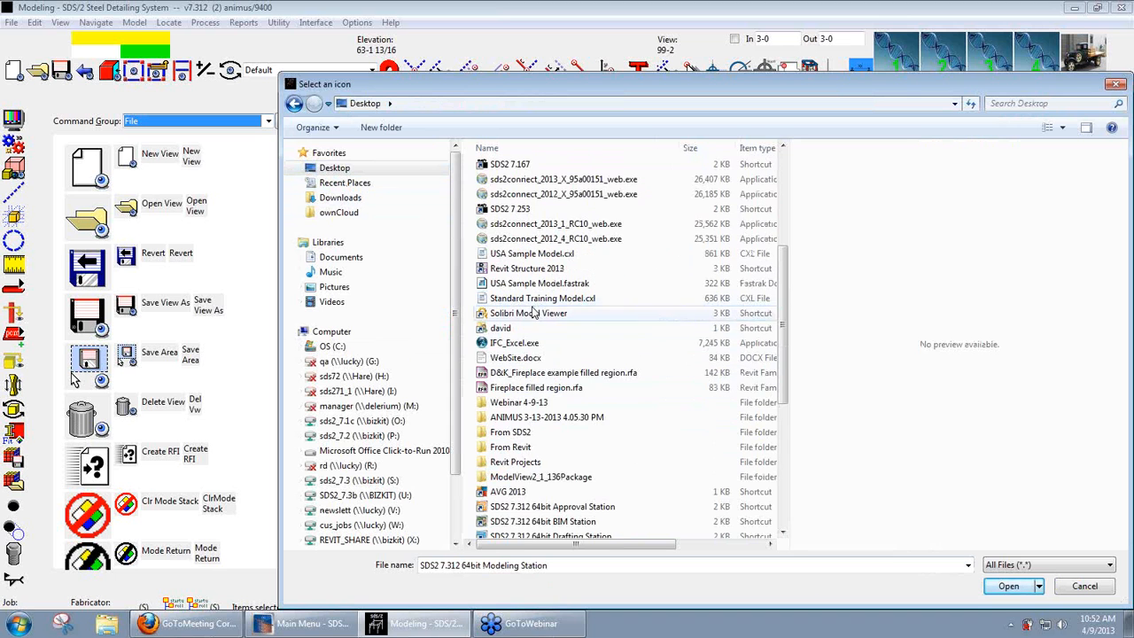
double_click(521, 404)
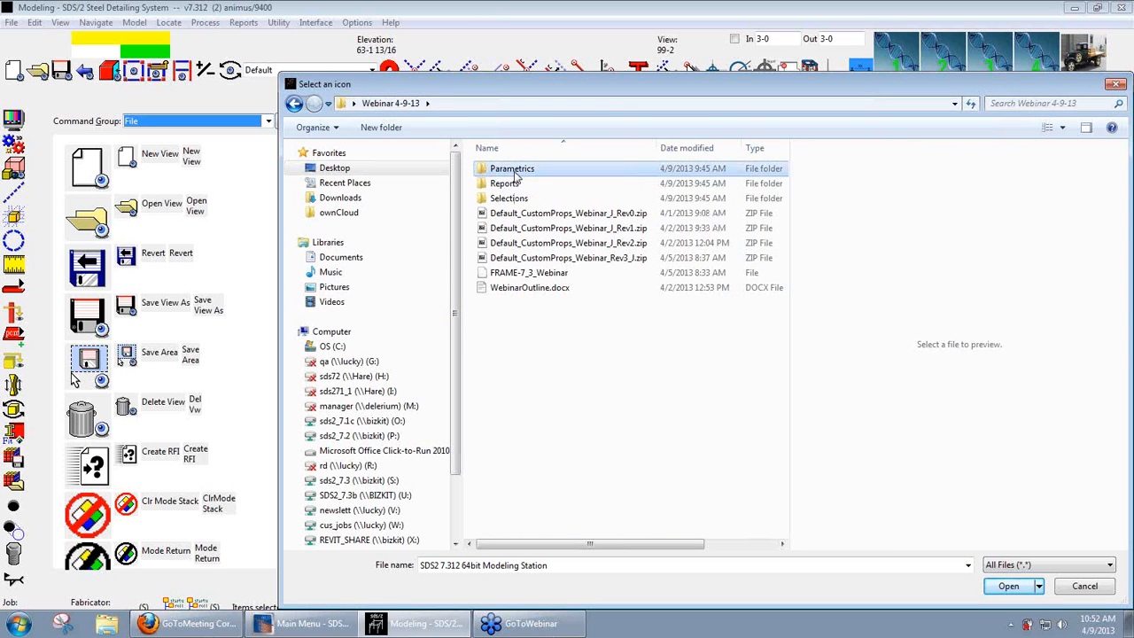
double_click(512, 169)
double_click(507, 168)
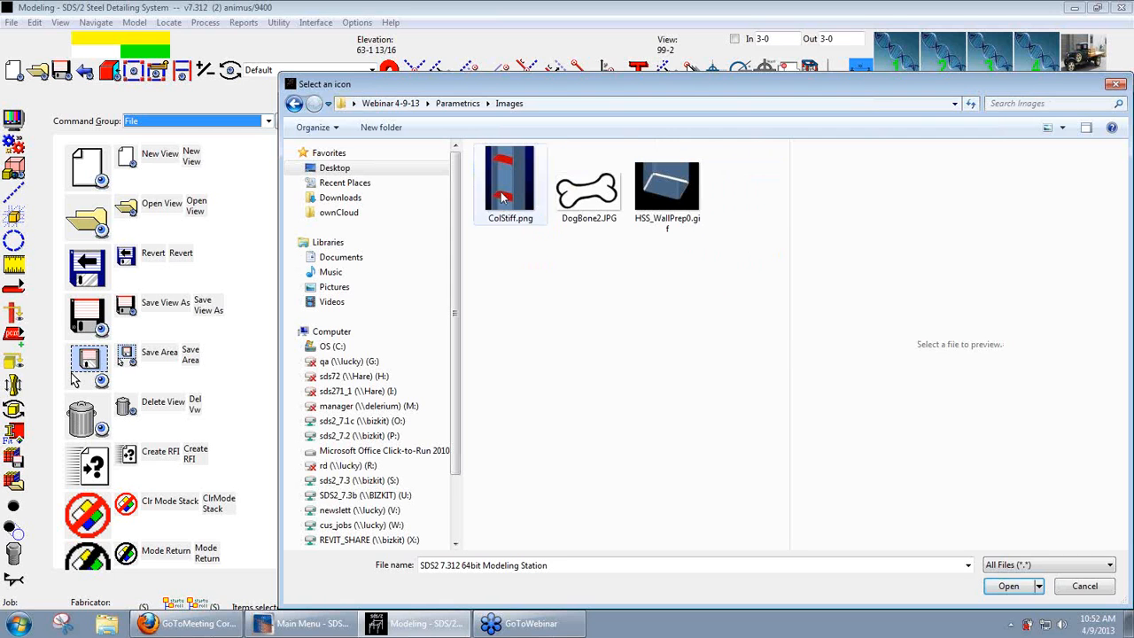
left_click(502, 200)
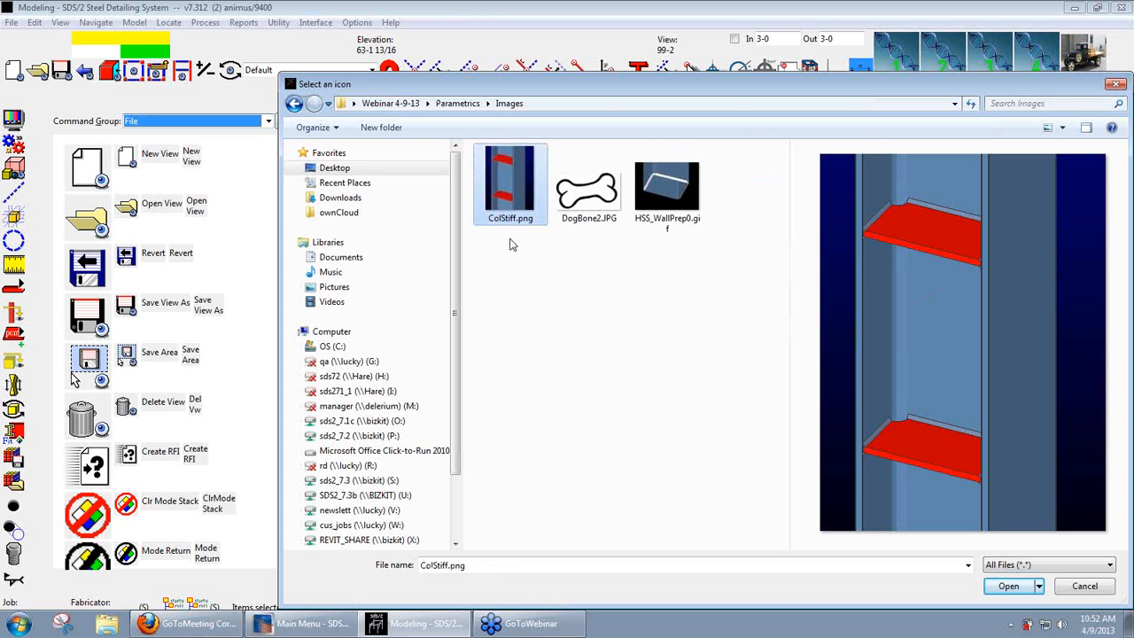
left_click(1014, 587)
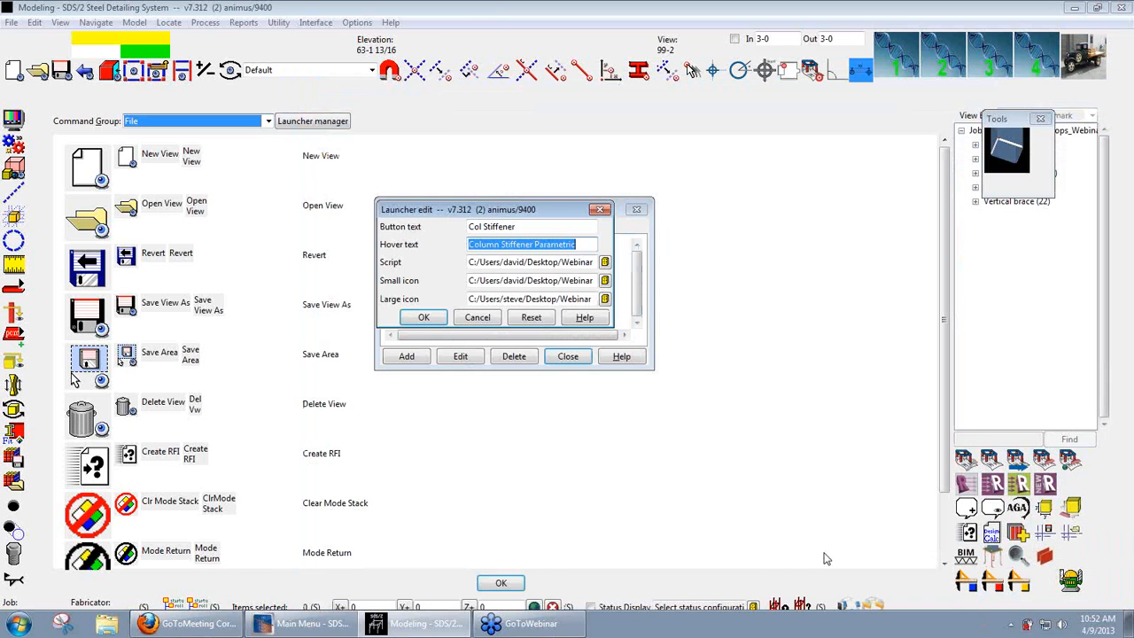
Step: Set the launcher's large icon to ColStiff.png from the Images folder inside Webinar 4-9-13 Parametrics and save the launcher
left_click(604, 299)
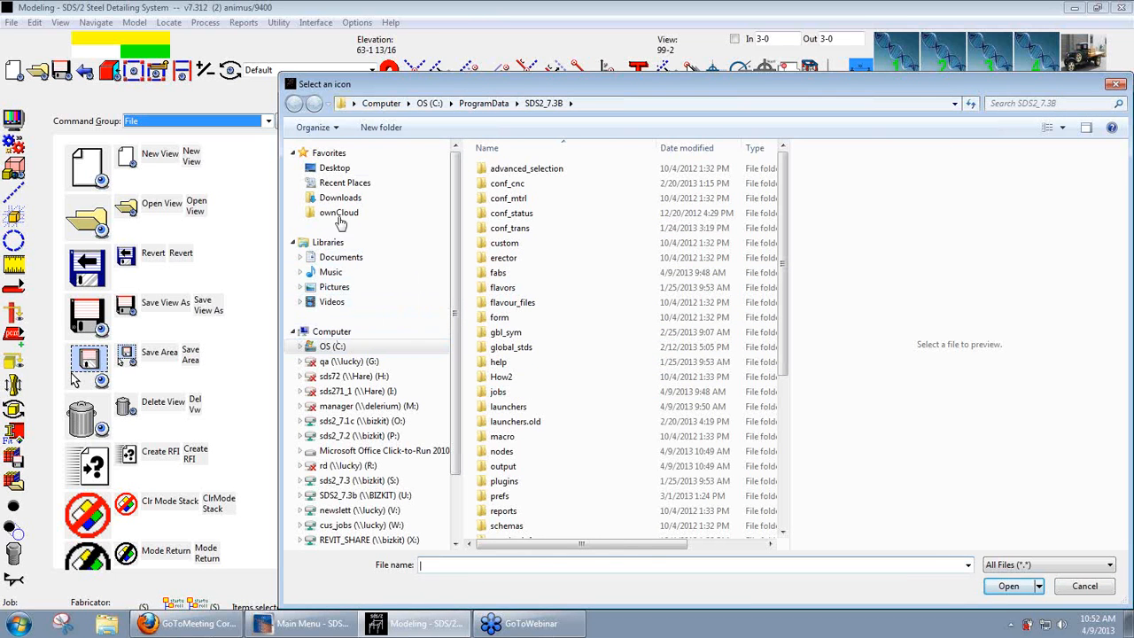
left_click(335, 171)
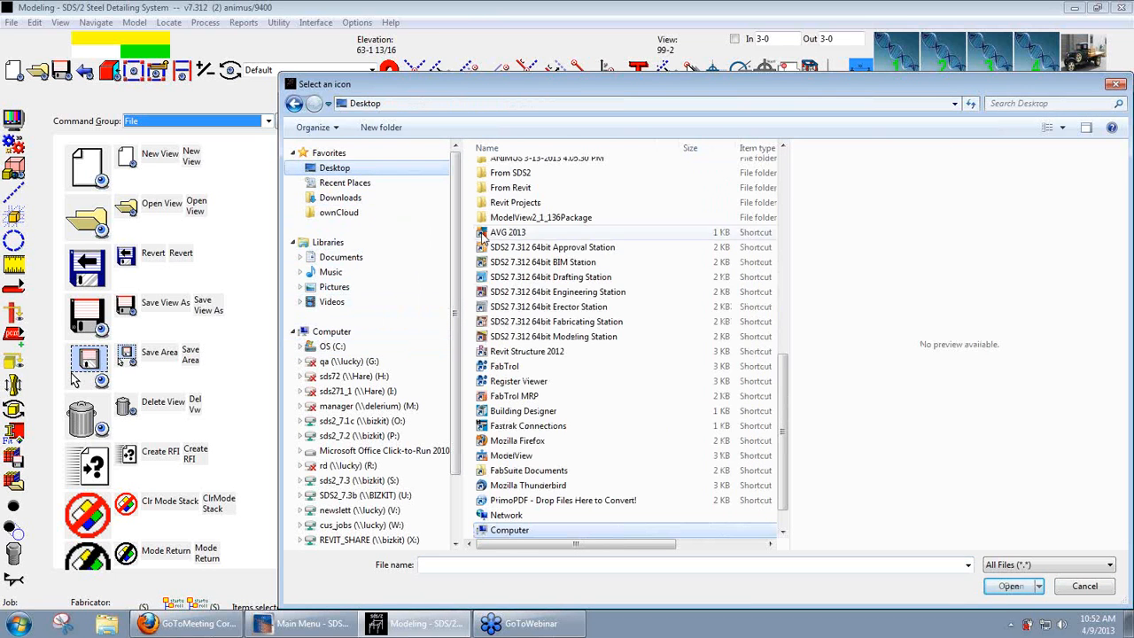
left_click(531, 222)
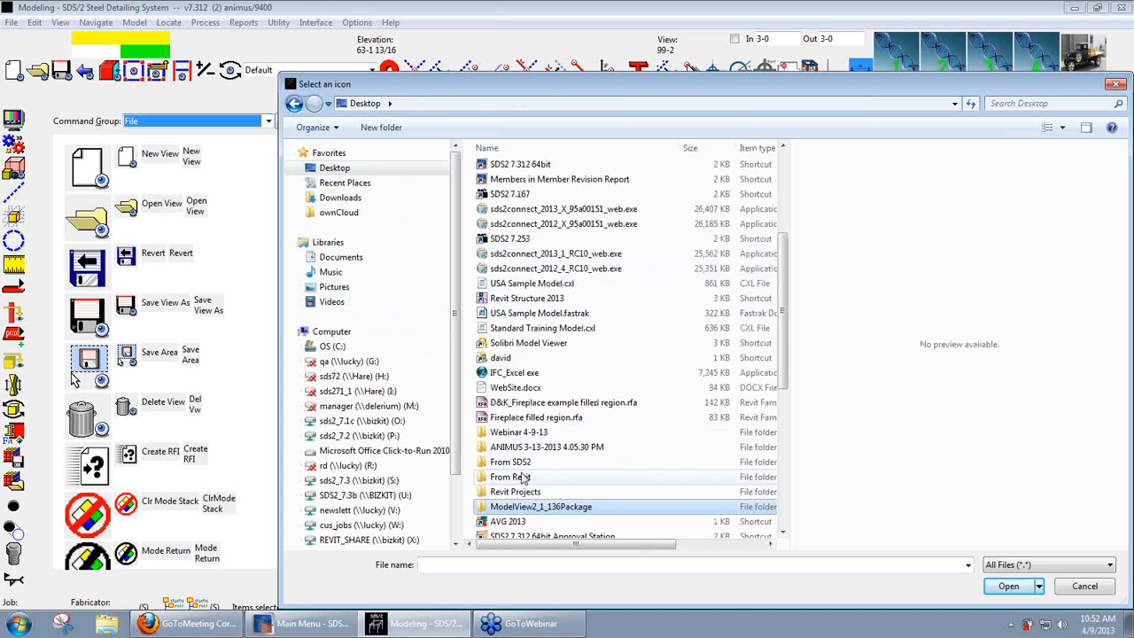
double_click(518, 432)
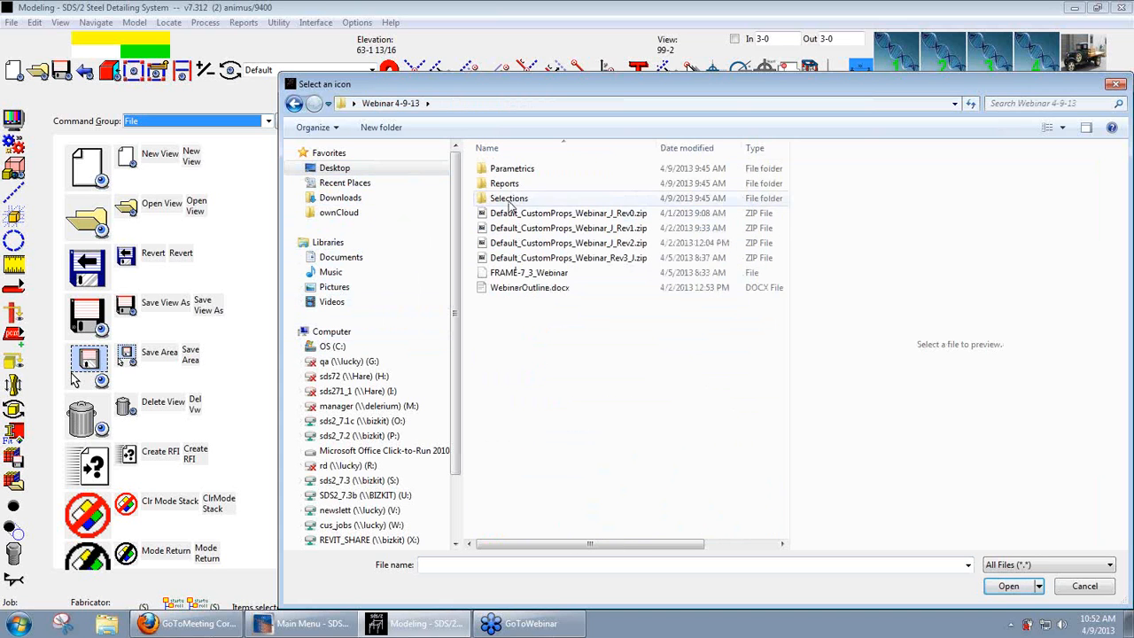
double_click(511, 169)
double_click(500, 168)
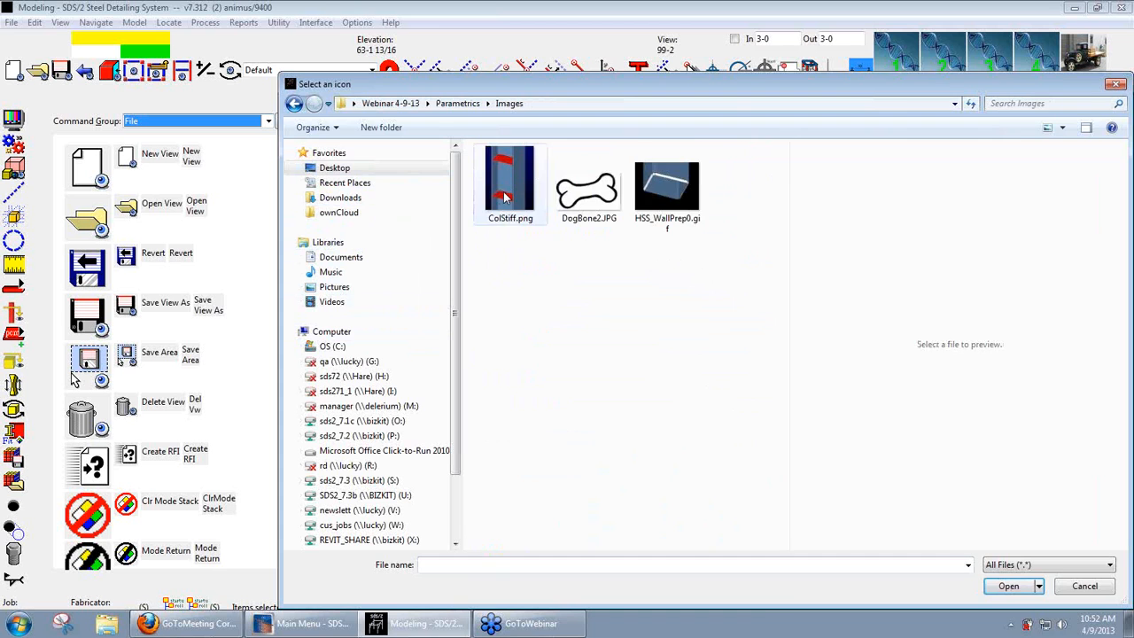
left_click(503, 193)
double_click(503, 193)
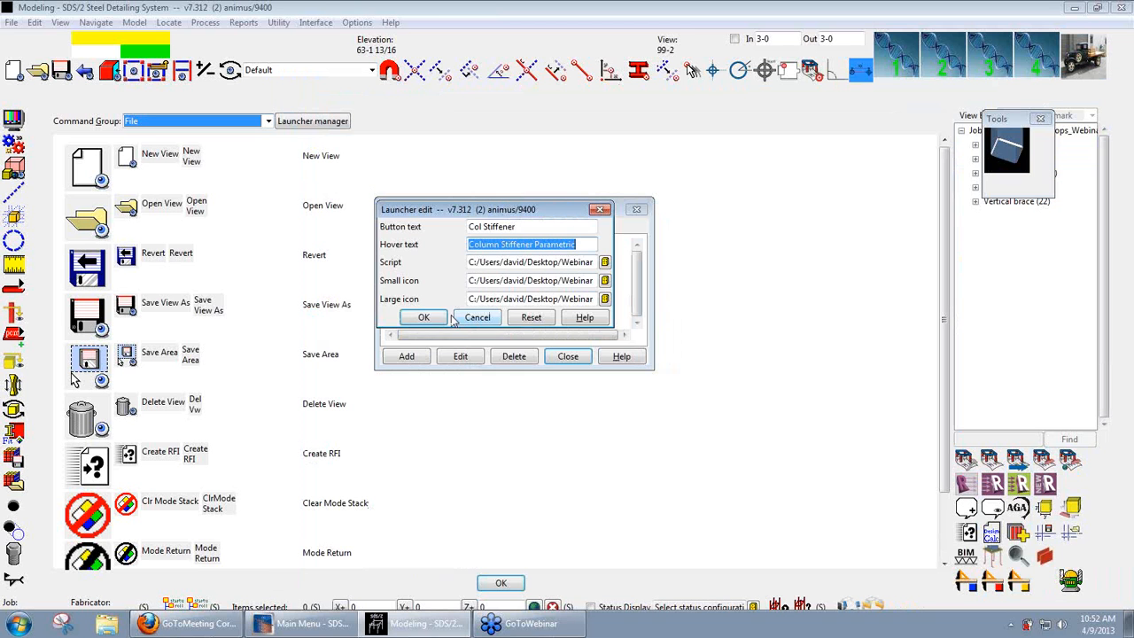
left_click(421, 318)
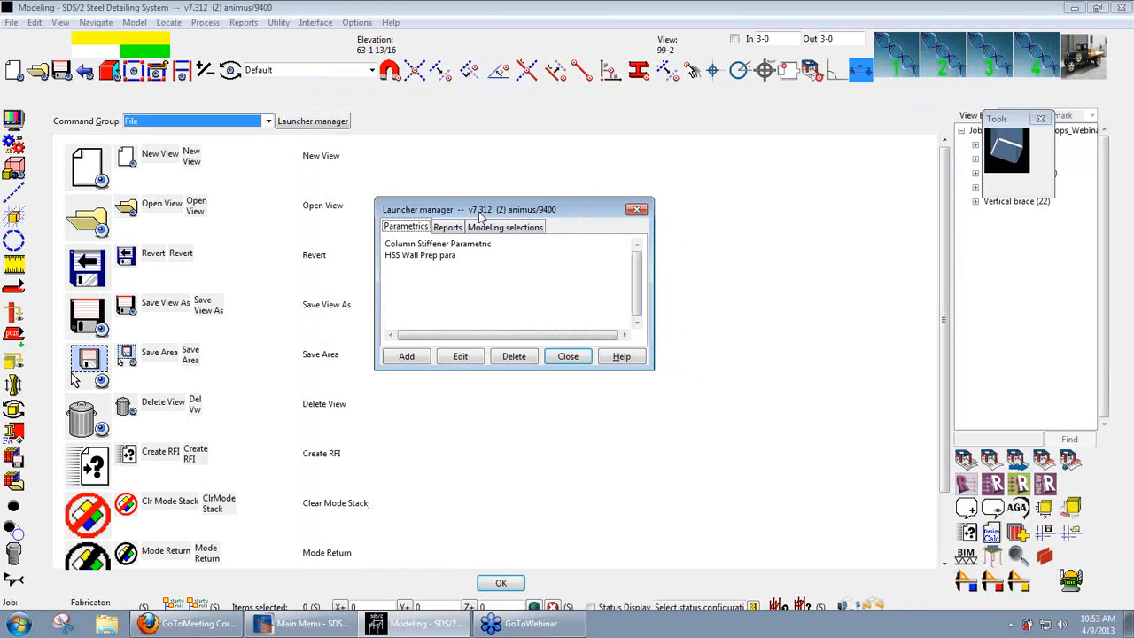
Step: Reposition the Launcher manager dialog and move the floating Tools toolbar clear of the member tree
left_click_drag(481, 214, 522, 237)
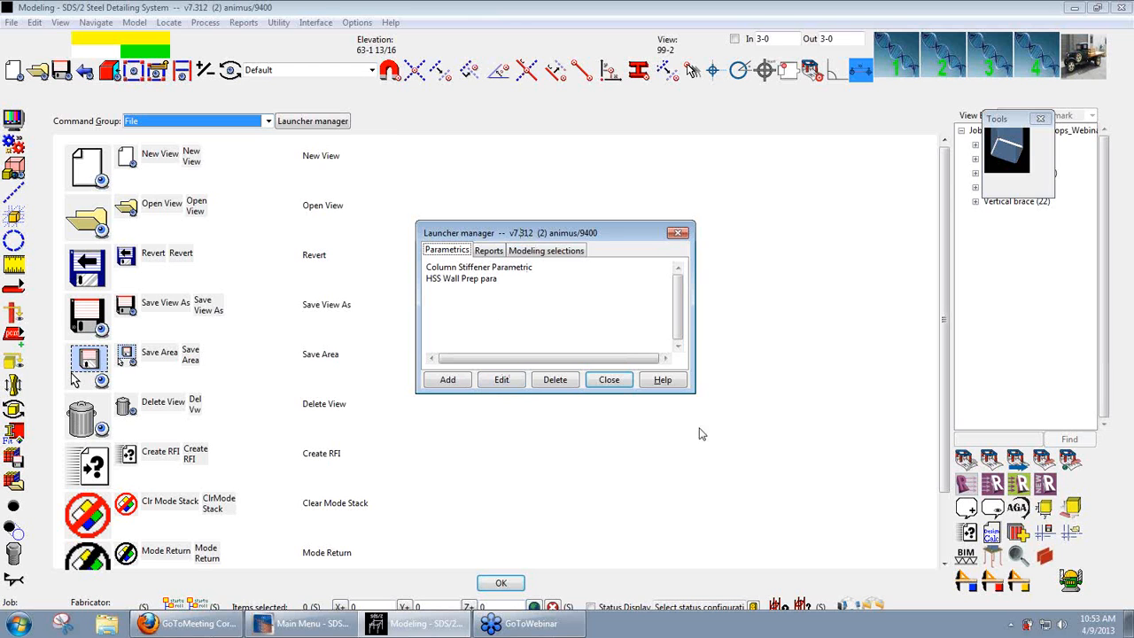
left_click_drag(1001, 122, 860, 172)
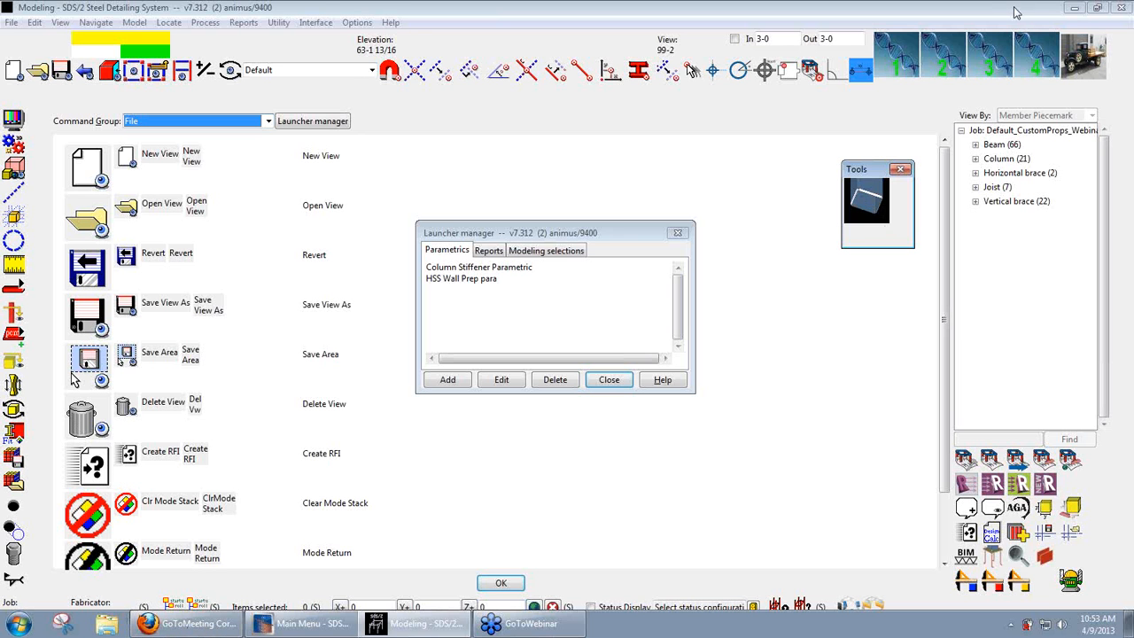
Step: Look through the parametric images in the SDS2_7.3B macro Images folder from the desktop shortcut, and return to Modeling
left_click(1074, 7)
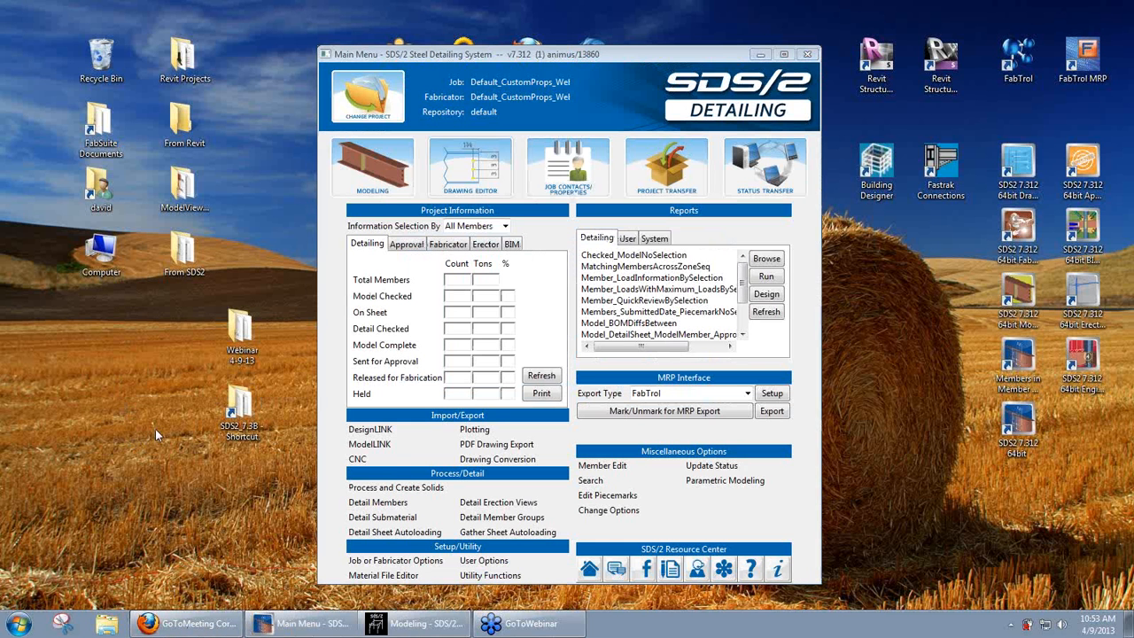
double_click(243, 412)
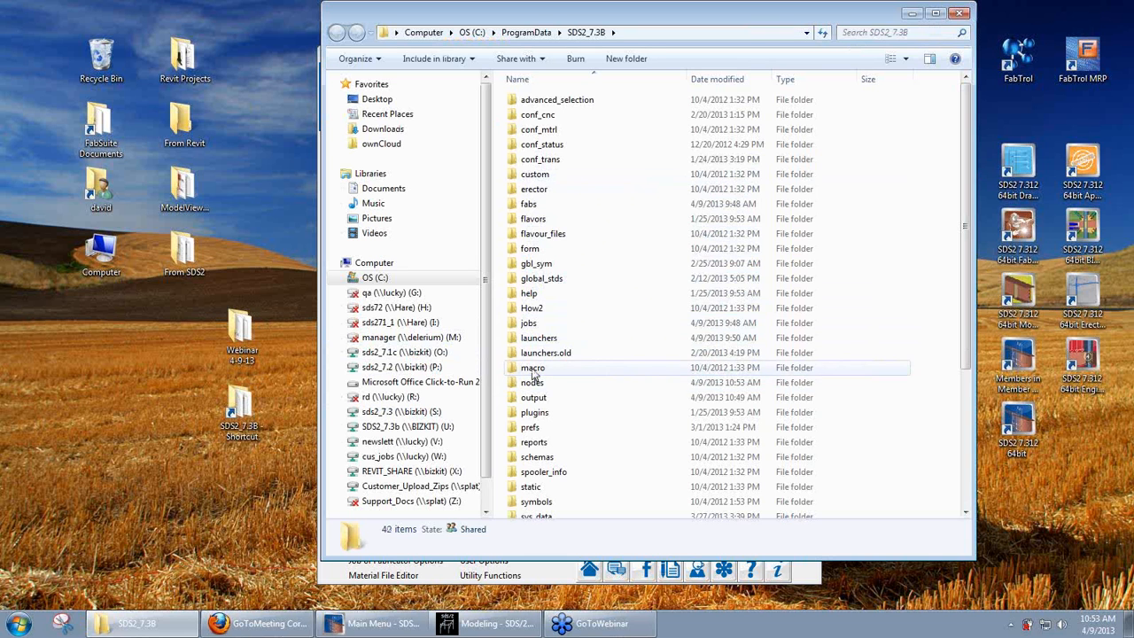
double_click(533, 370)
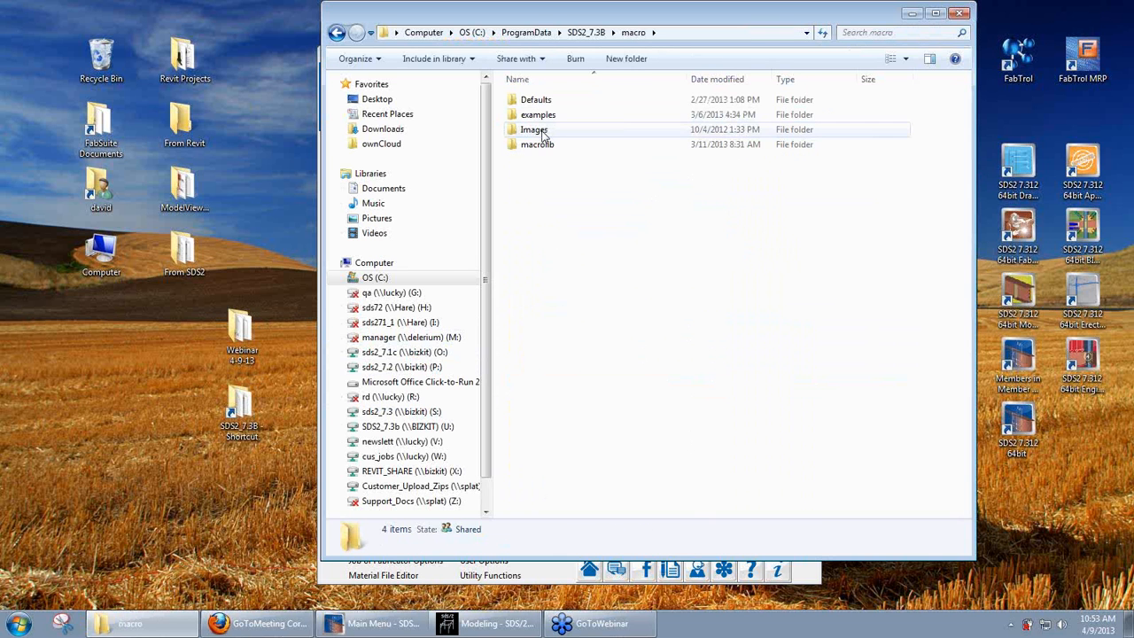
double_click(535, 130)
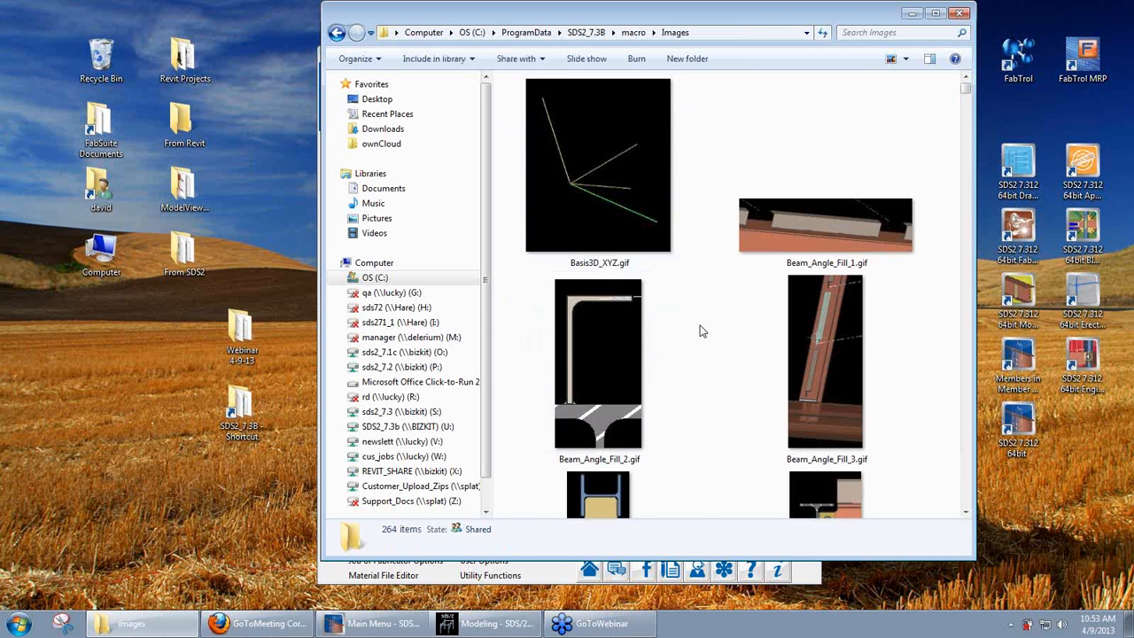
scroll(701, 326, "down", 10)
scroll(701, 326, "down", 5)
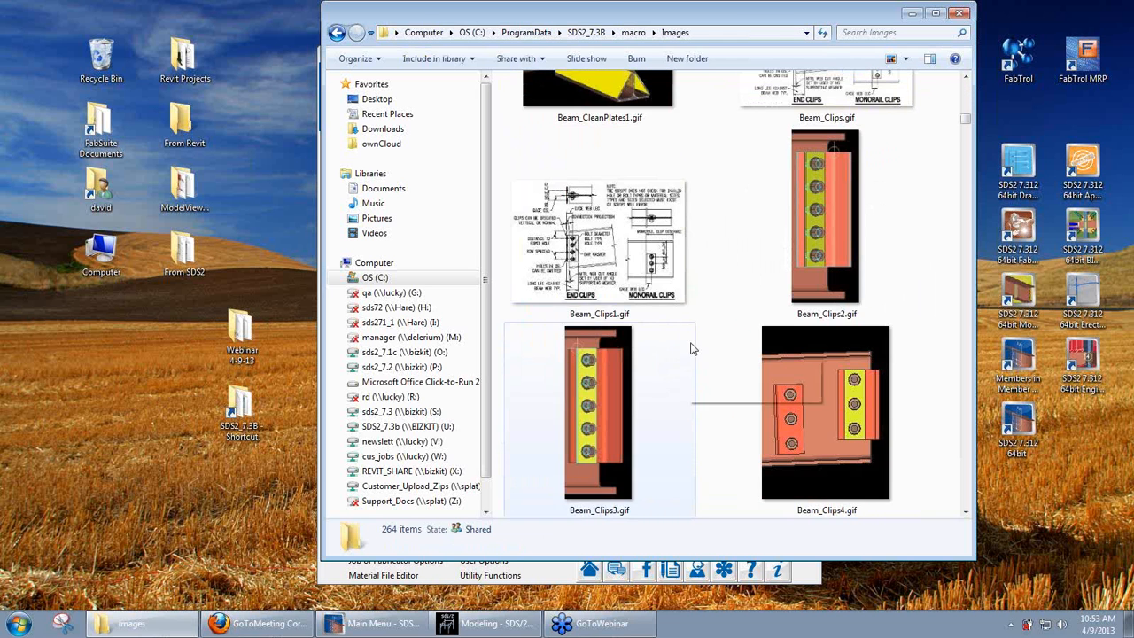
scroll(740, 224, "down", 5)
scroll(686, 372, "down", 5)
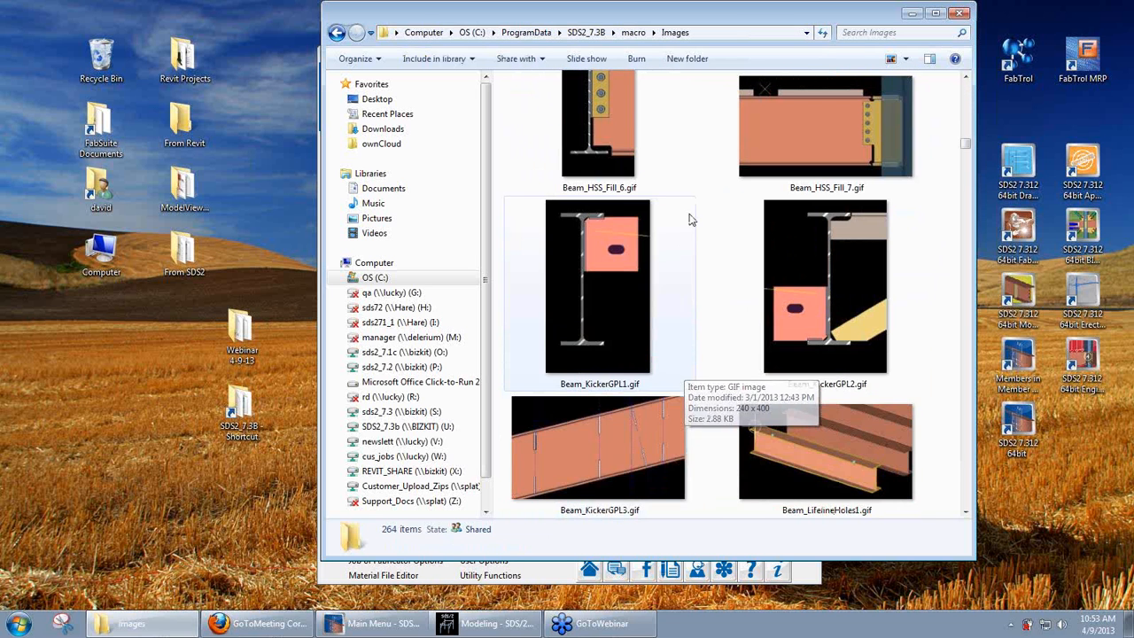
scroll(691, 226, "down", 2)
scroll(689, 321, "down", 6)
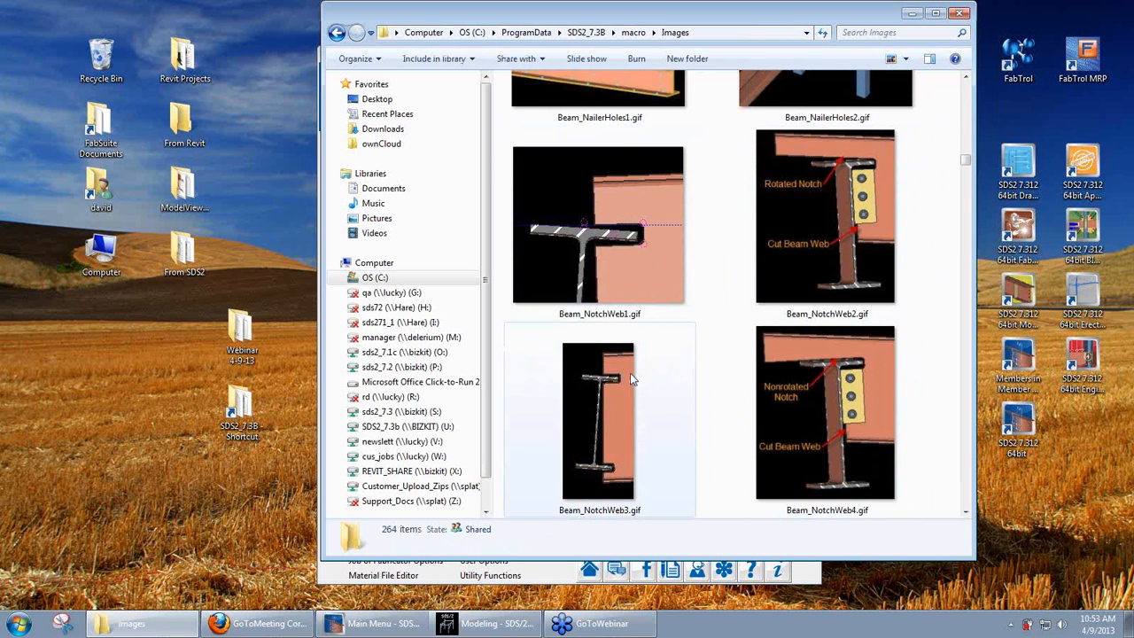
scroll(771, 422, "down", 3)
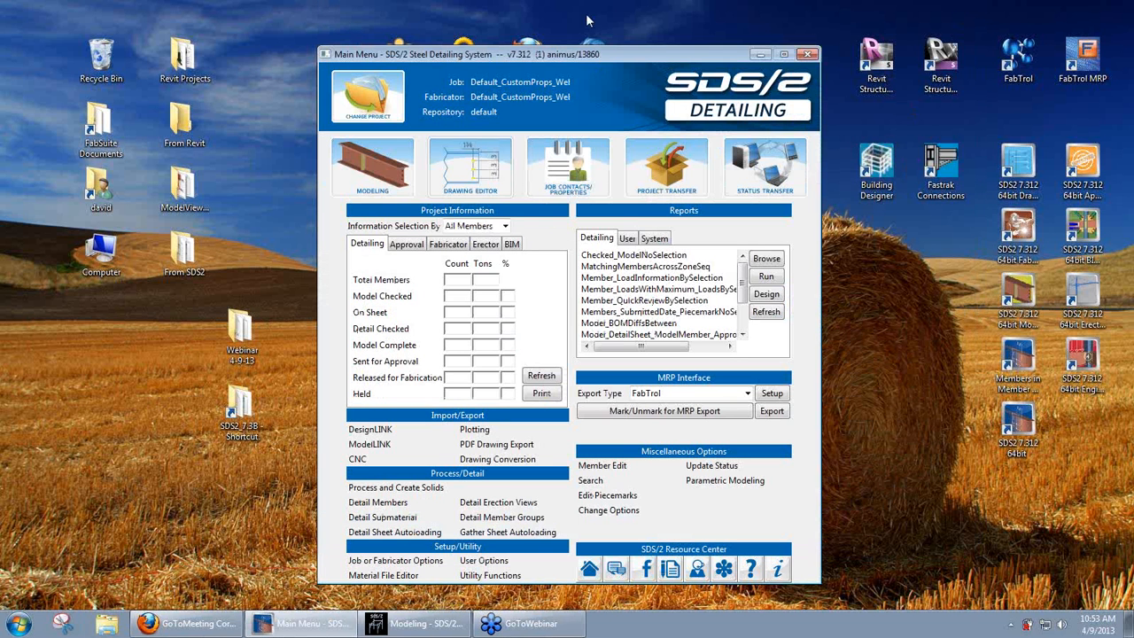
left_click(412, 625)
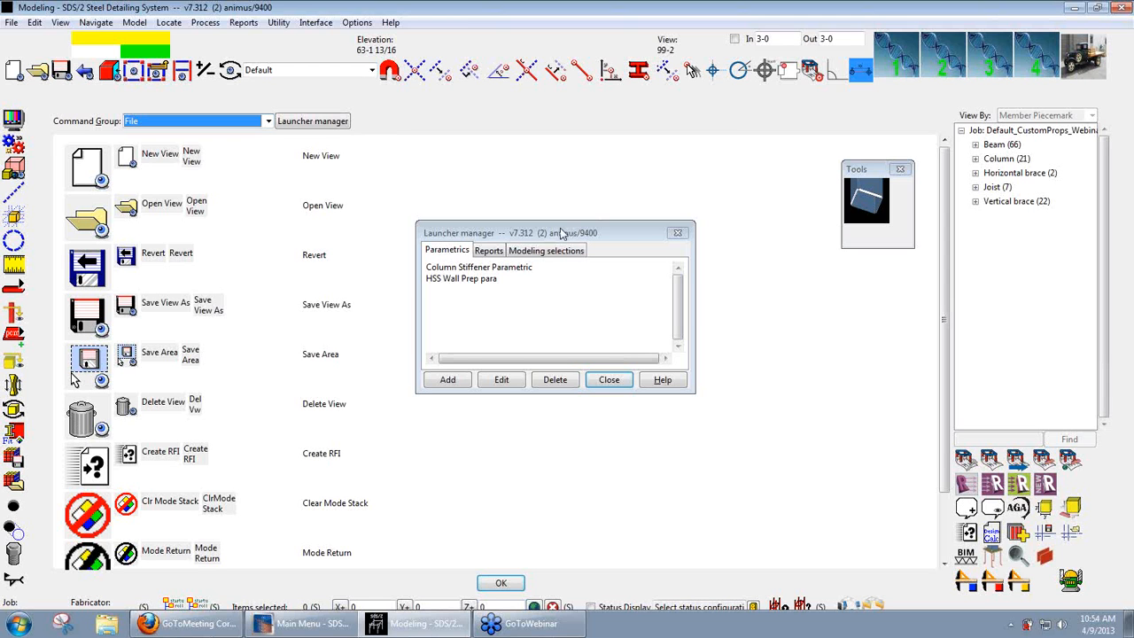
left_click_drag(561, 232, 573, 243)
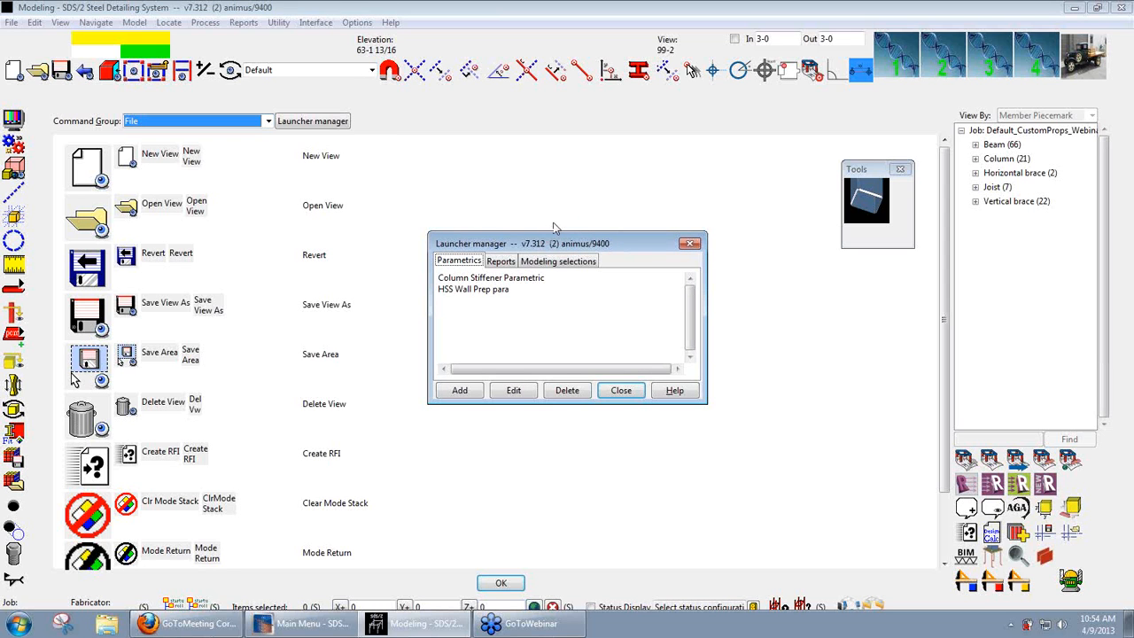
left_click_drag(555, 248, 544, 233)
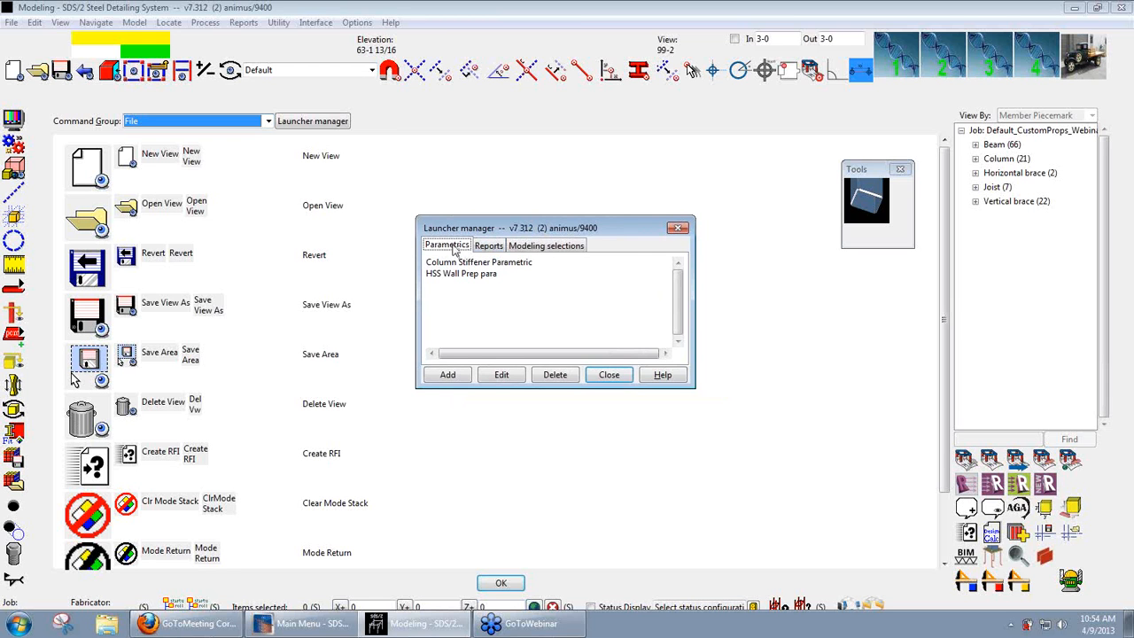
left_click_drag(520, 228, 517, 198)
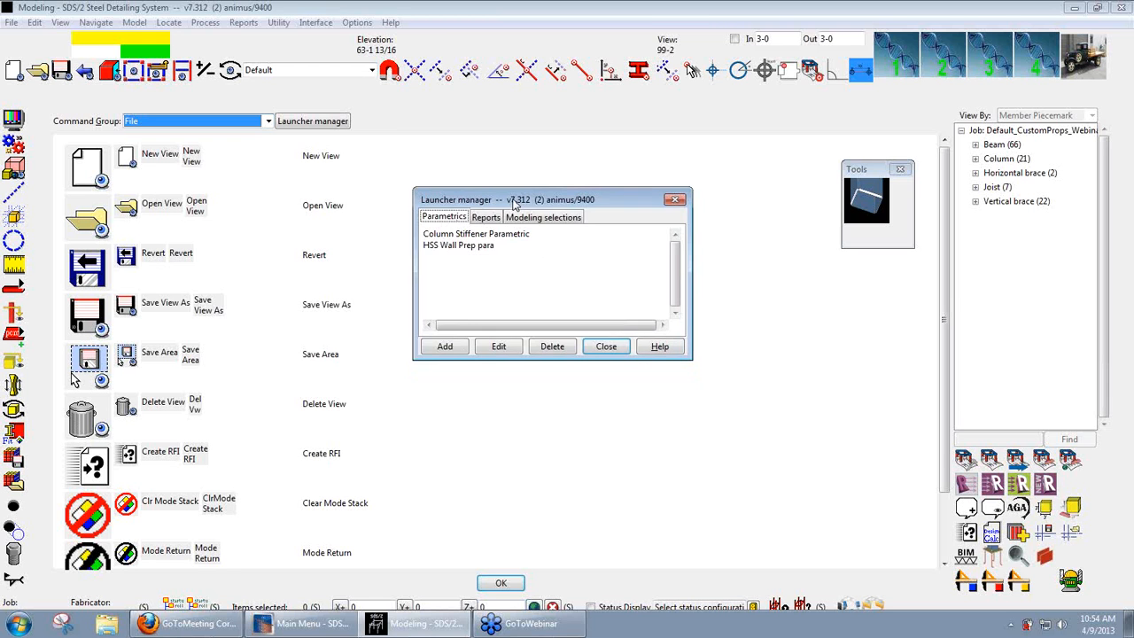
Step: Add another parametrics launcher with the button text "Reduced Flange" and the hover text "Reduced Flange Parametric"
left_click(443, 344)
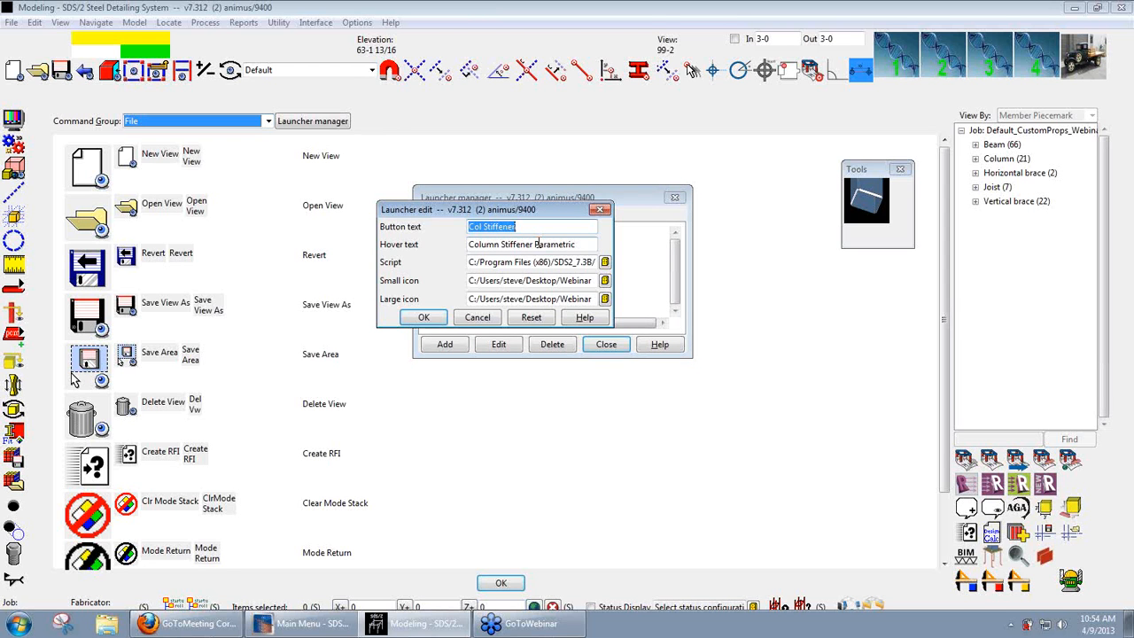
type("Reduced Flange")
key("Tab")
left_click_drag(533, 245, 448, 259)
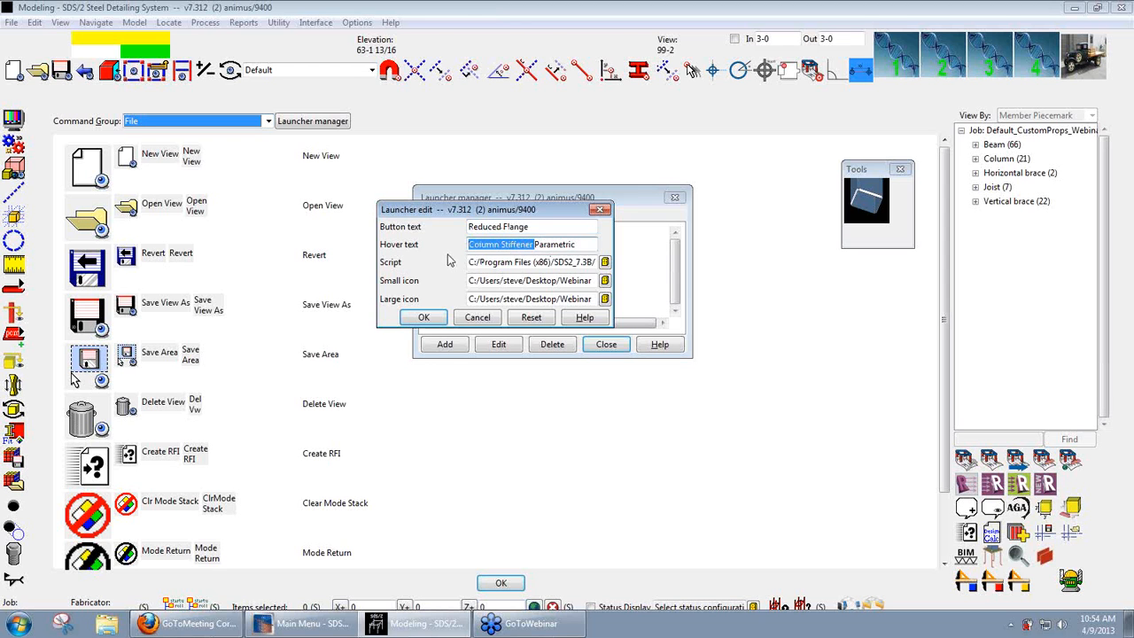
type("Reduce")
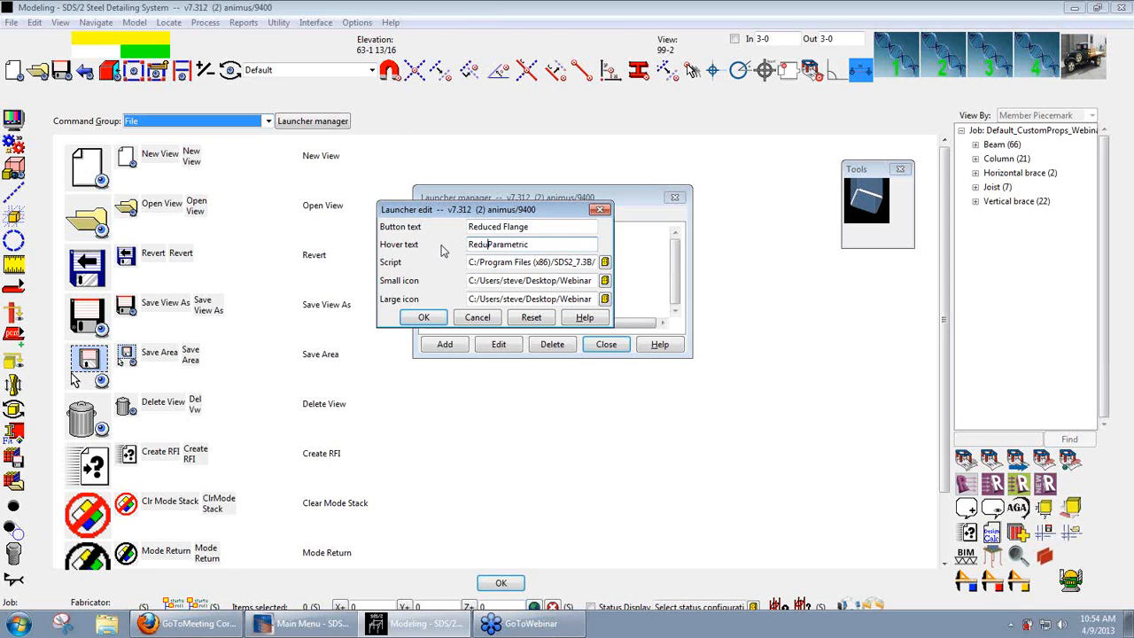
type("d Flange")
Step: Assign the script Beam_ReducedFlg_v2.02.py from the Desktop's Webinar 4-9-13 Parametrics folder to the Reduced Flange launcher
left_click(605, 264)
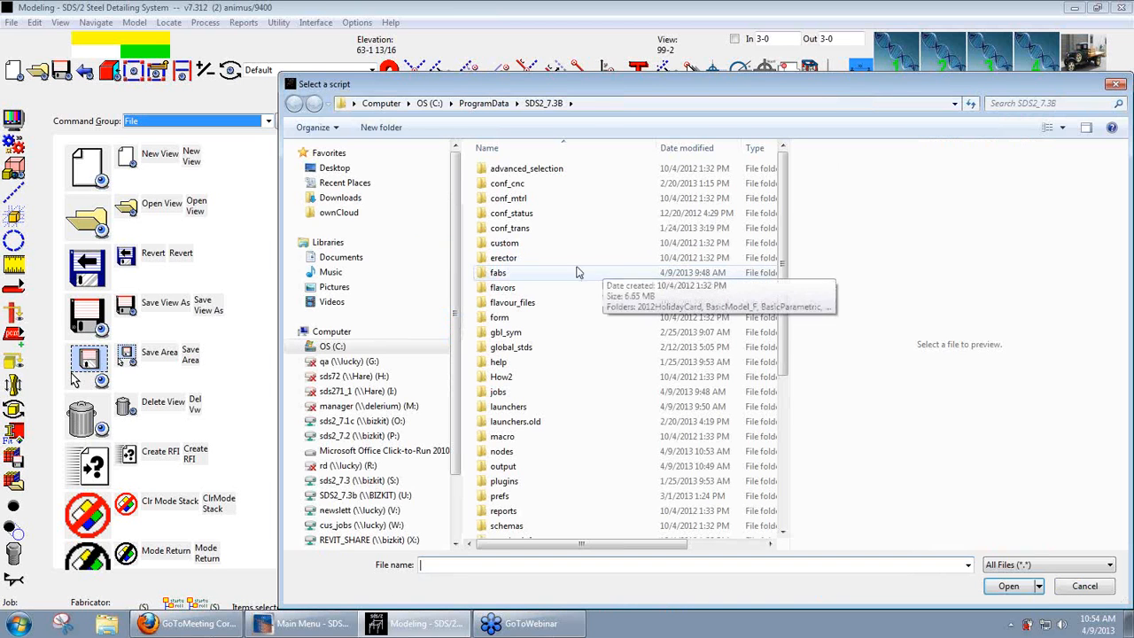
left_click(329, 172)
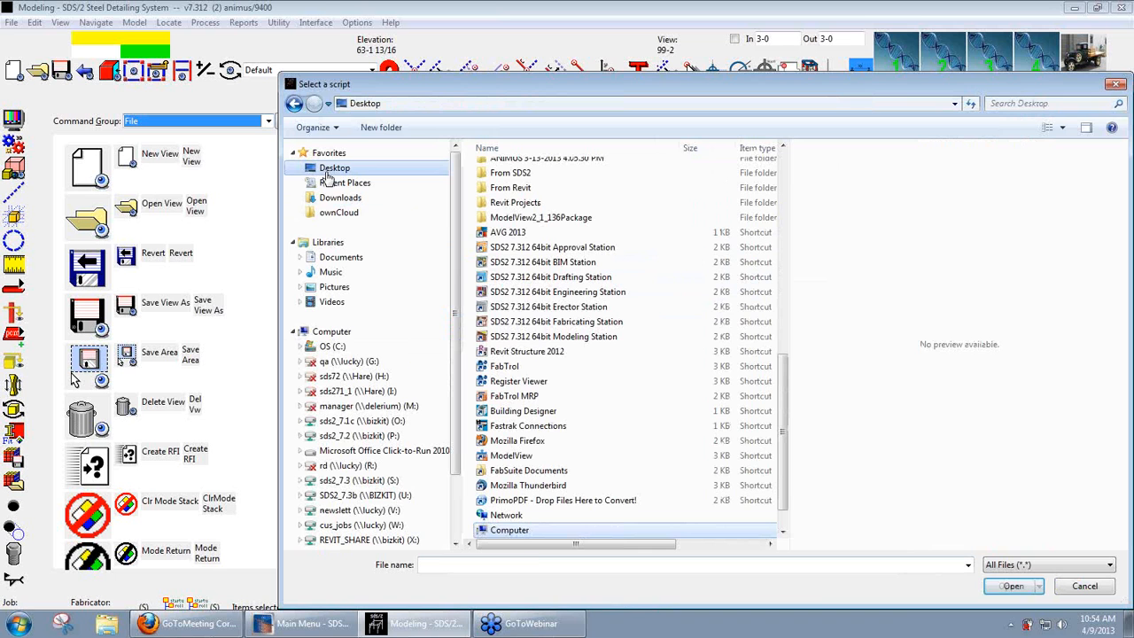
left_click(542, 337)
scroll(542, 337, "up", 6)
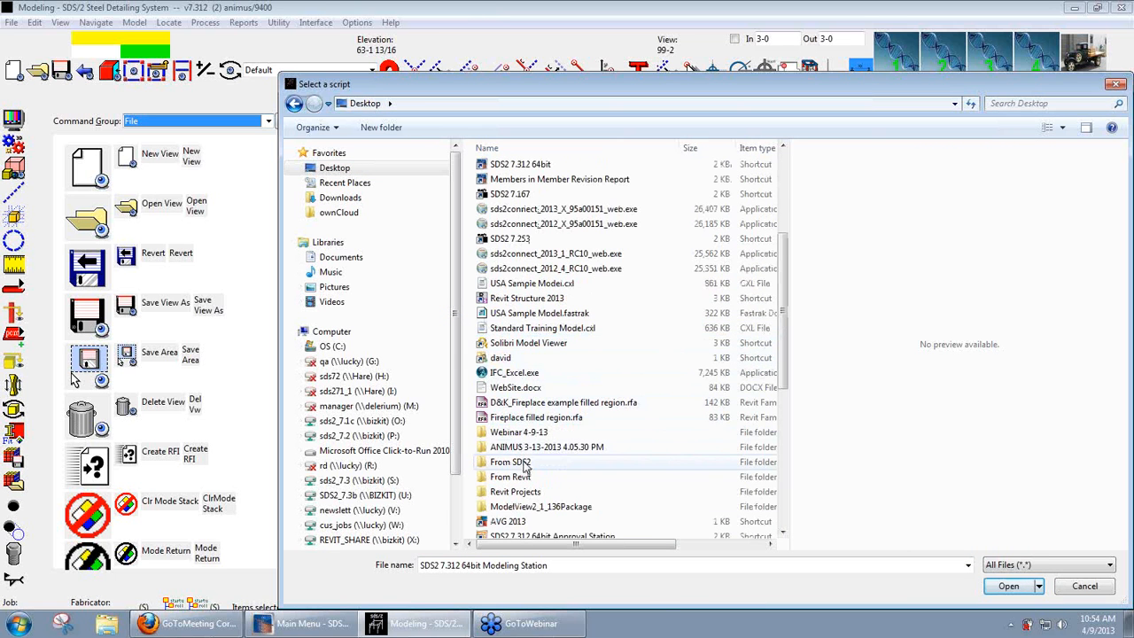
double_click(518, 432)
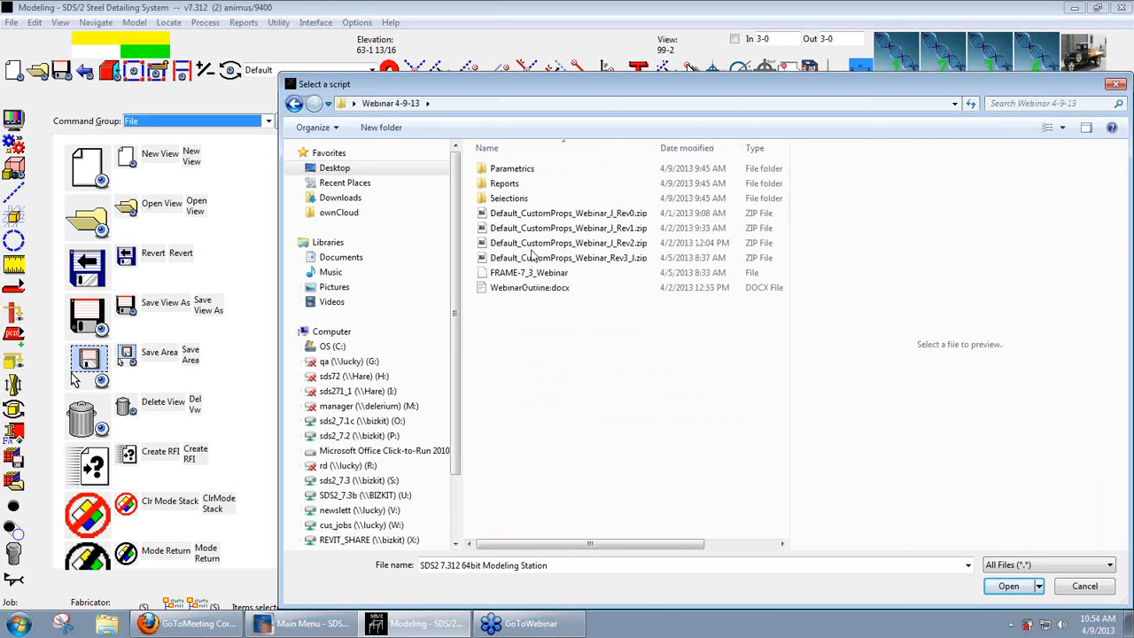
double_click(506, 169)
left_click(523, 184)
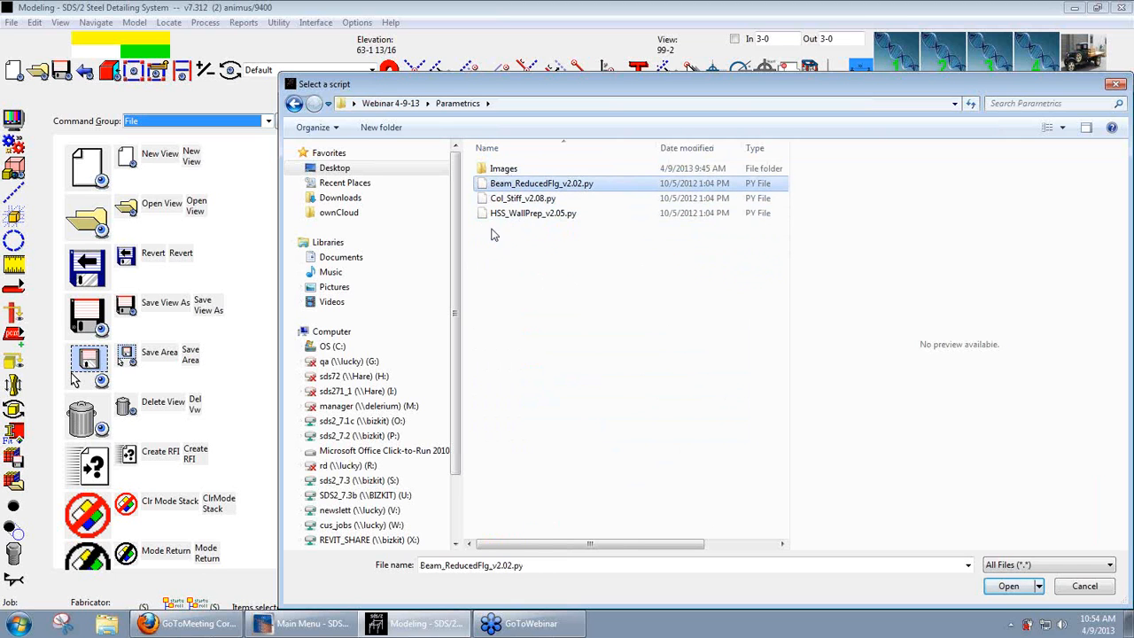
left_click(1010, 586)
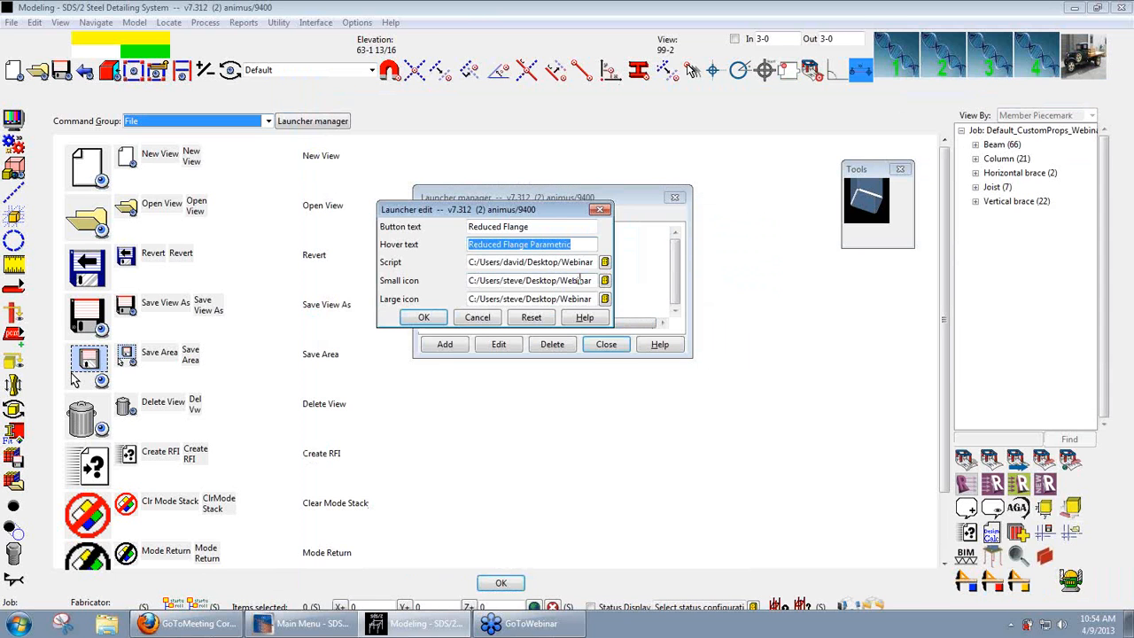
Step: Assign DogBone2.JPG from the Desktop's Webinar 4-9-13 Parametrics Images folder as the Reduced Flange launcher's small icon
left_click(604, 281)
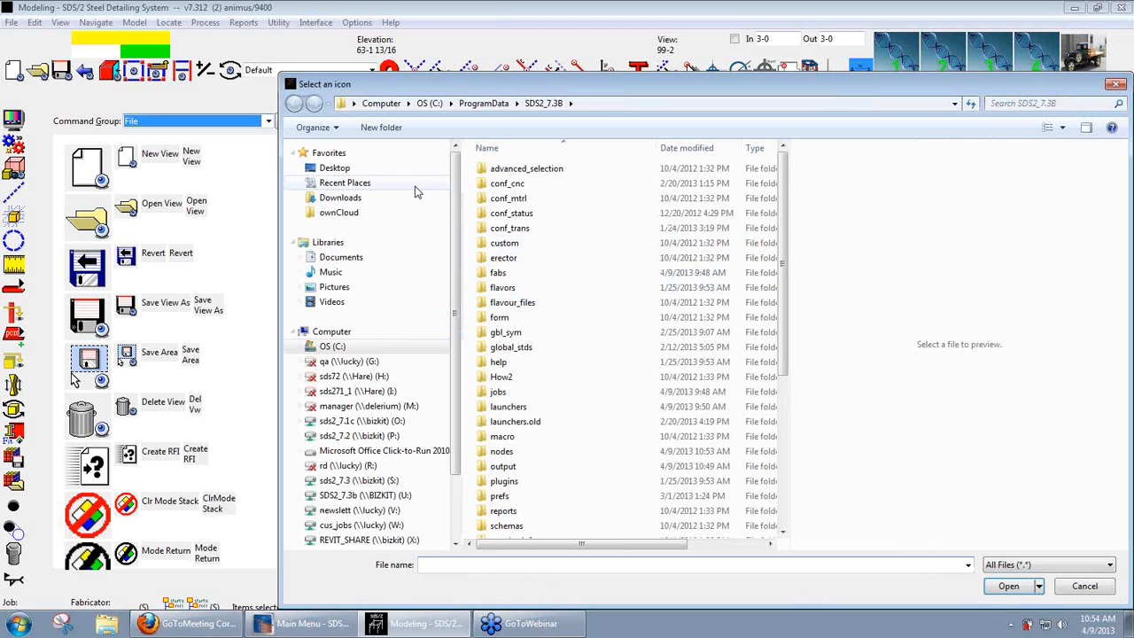
left_click(330, 173)
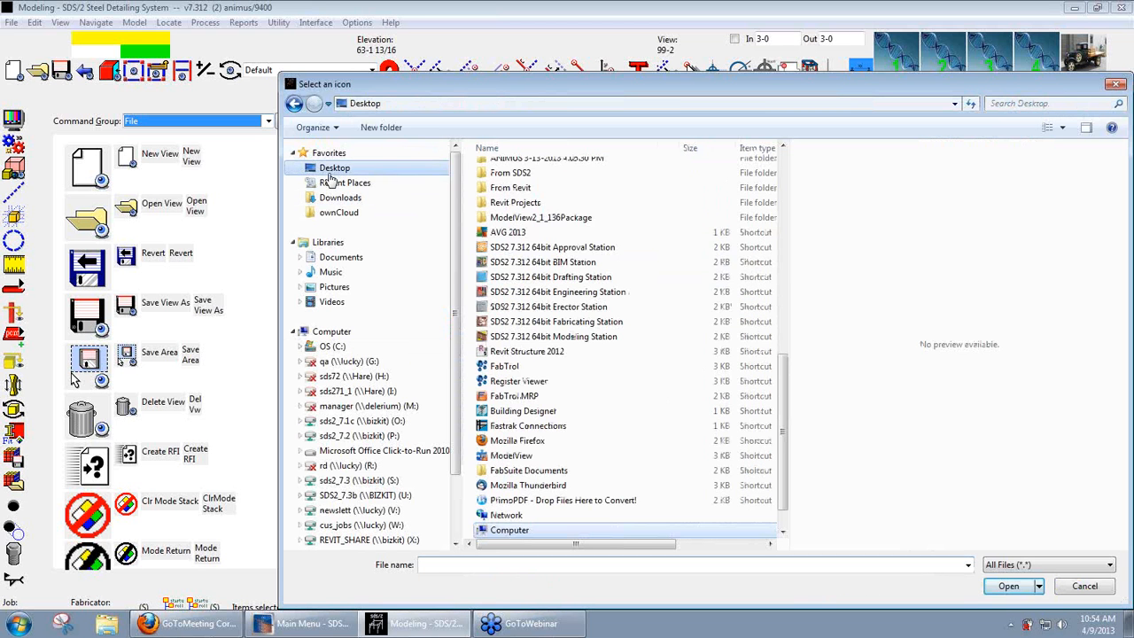
left_click(536, 232)
scroll(536, 232, "up", 6)
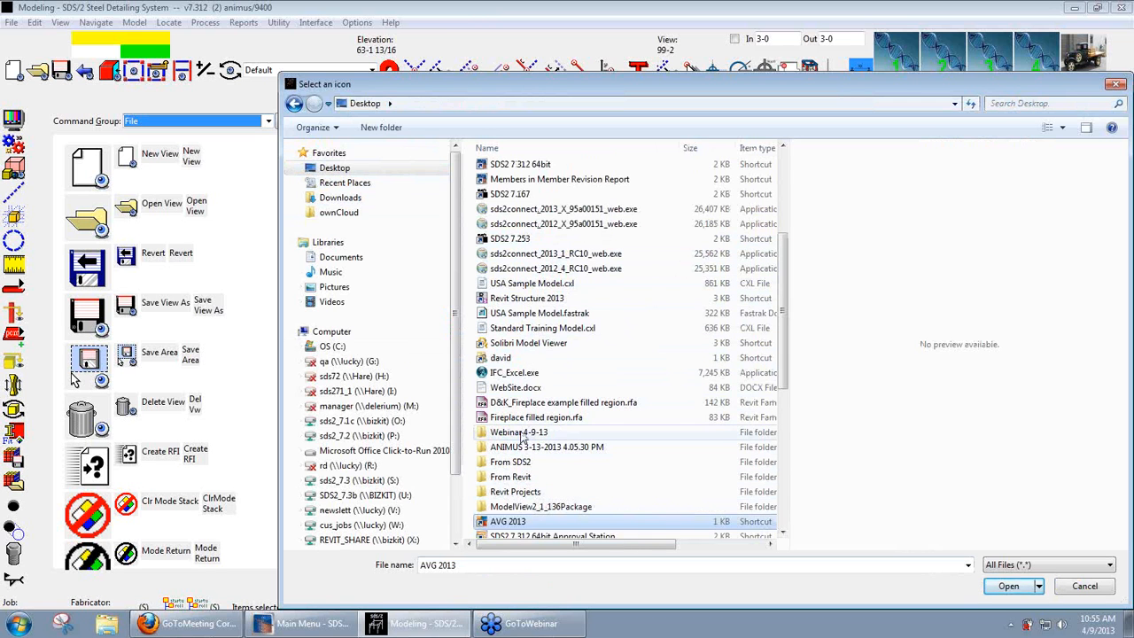
double_click(522, 433)
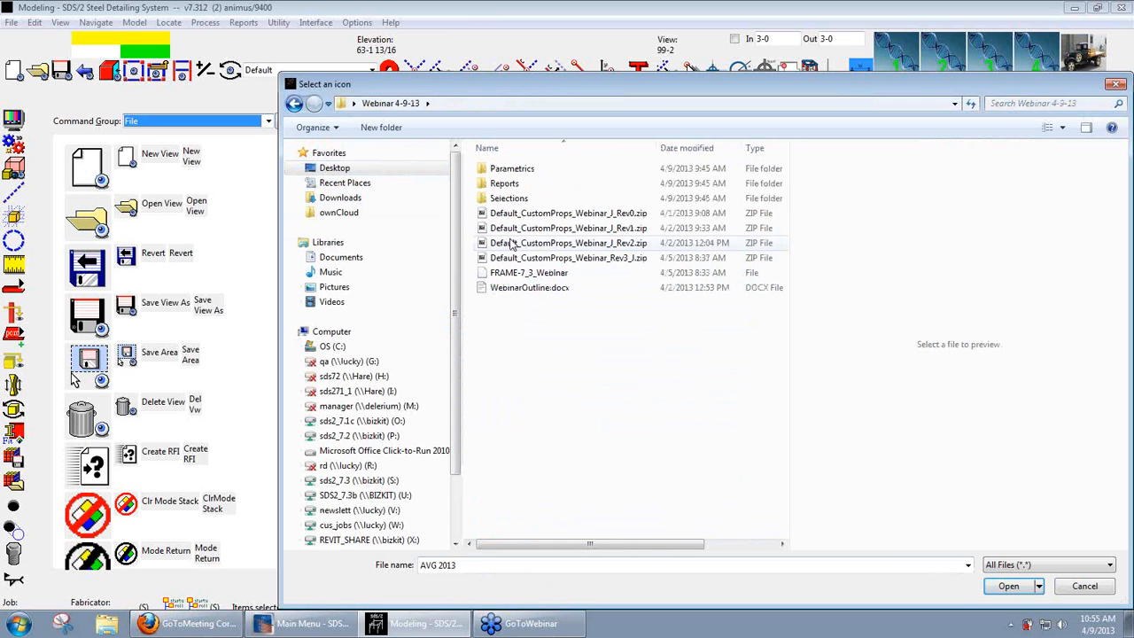
double_click(511, 168)
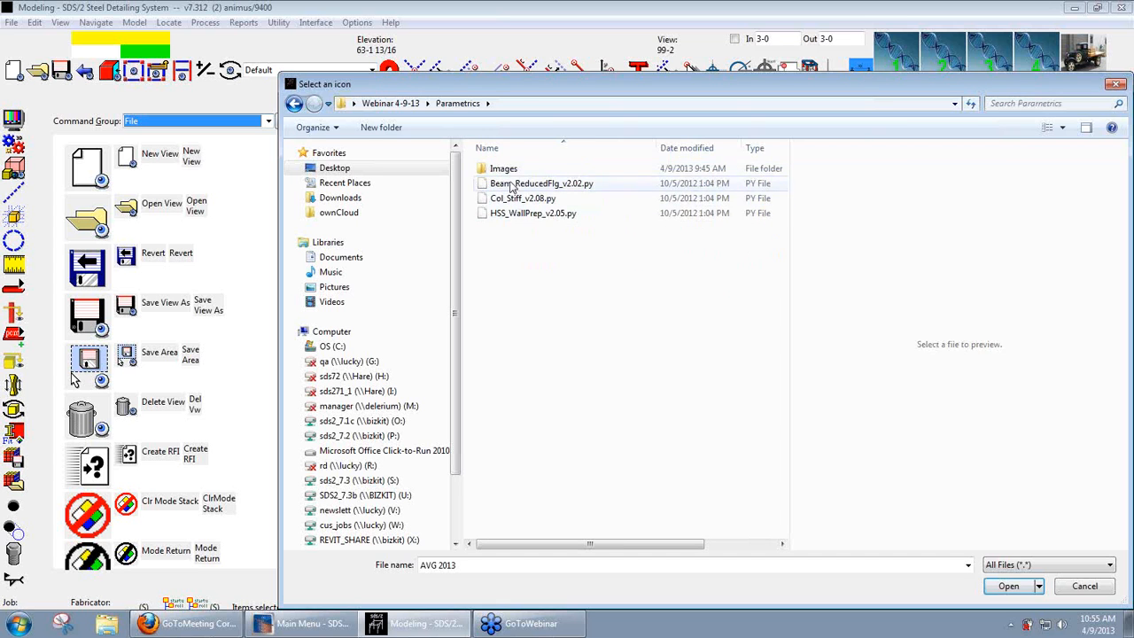
double_click(507, 168)
left_click(599, 195)
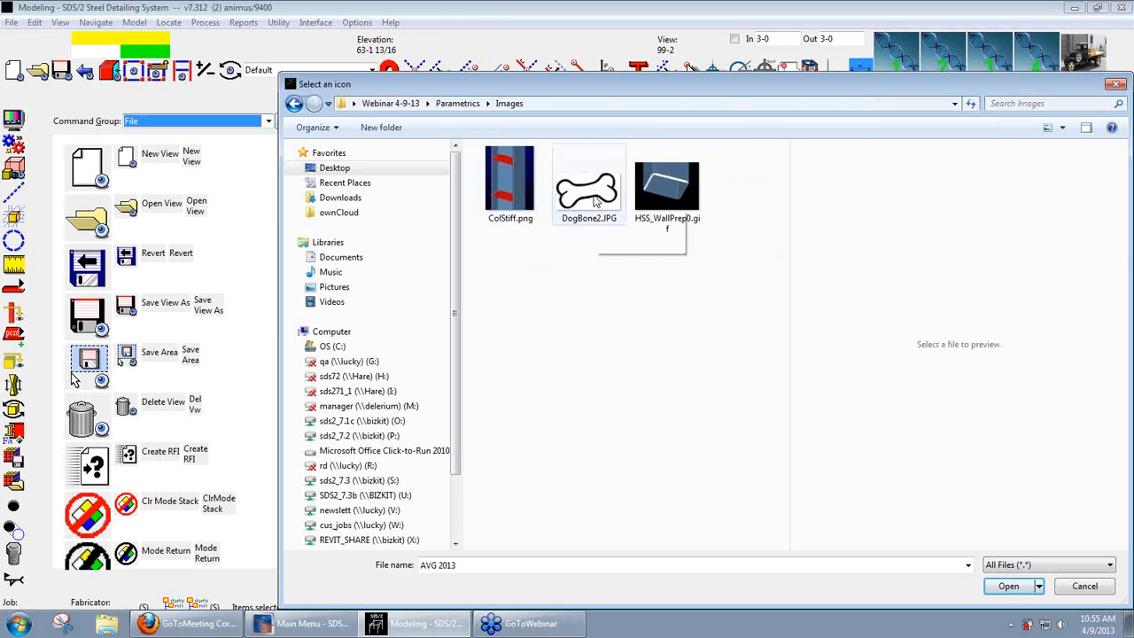
left_click(1007, 585)
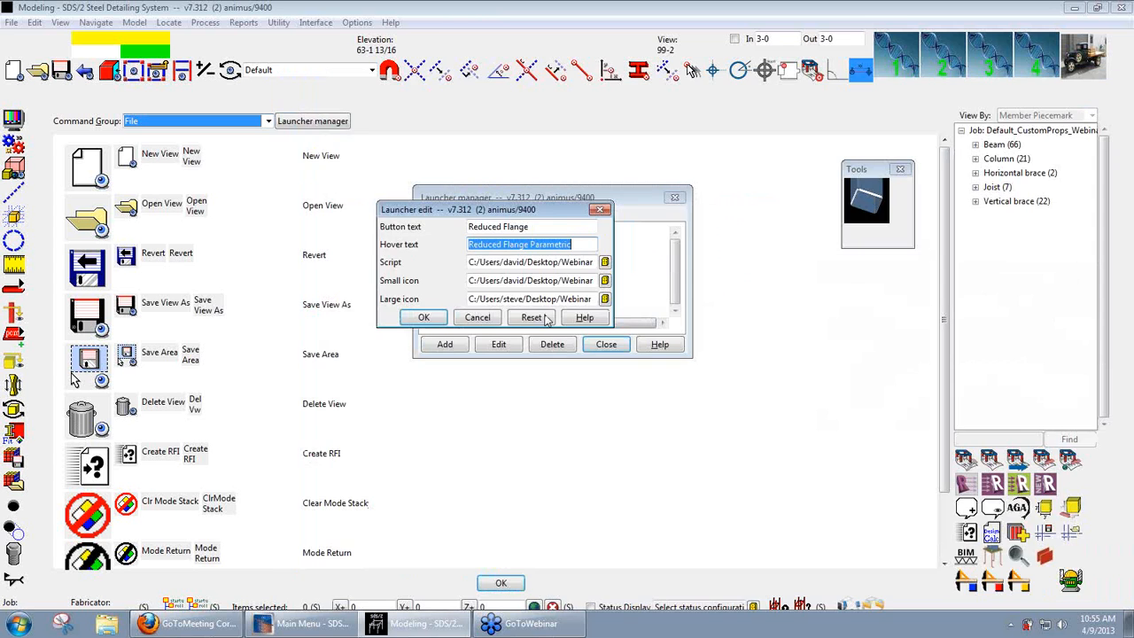
Step: Use DogBone2.JPG from the same Images folder as the large icon, then save the Reduced Flange launcher and close the Launcher manager
left_click(604, 298)
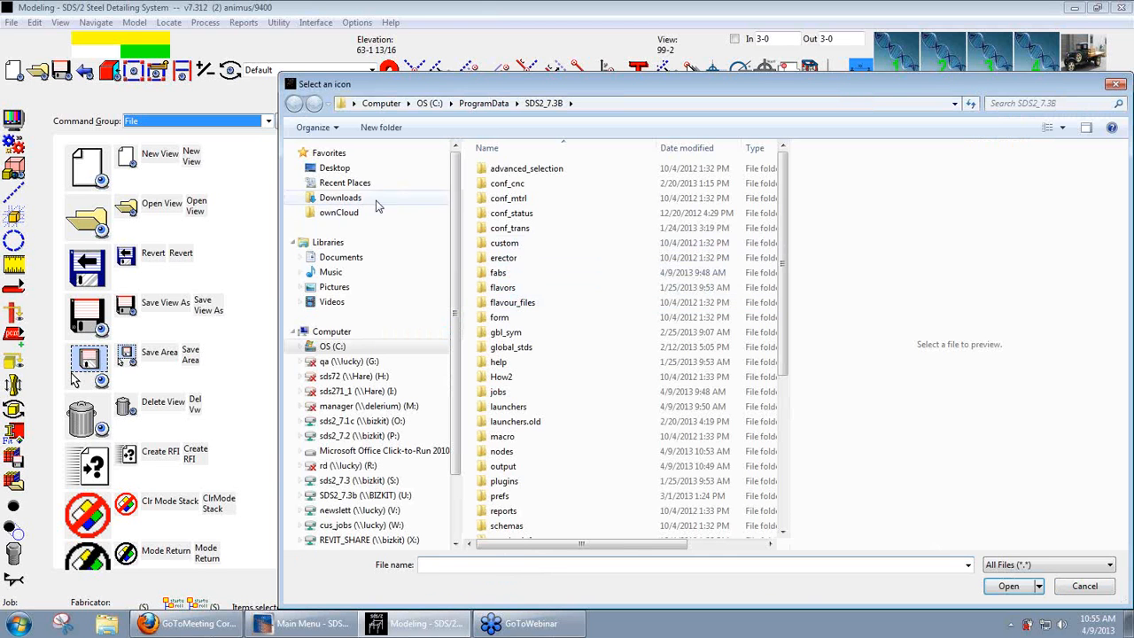
left_click(329, 169)
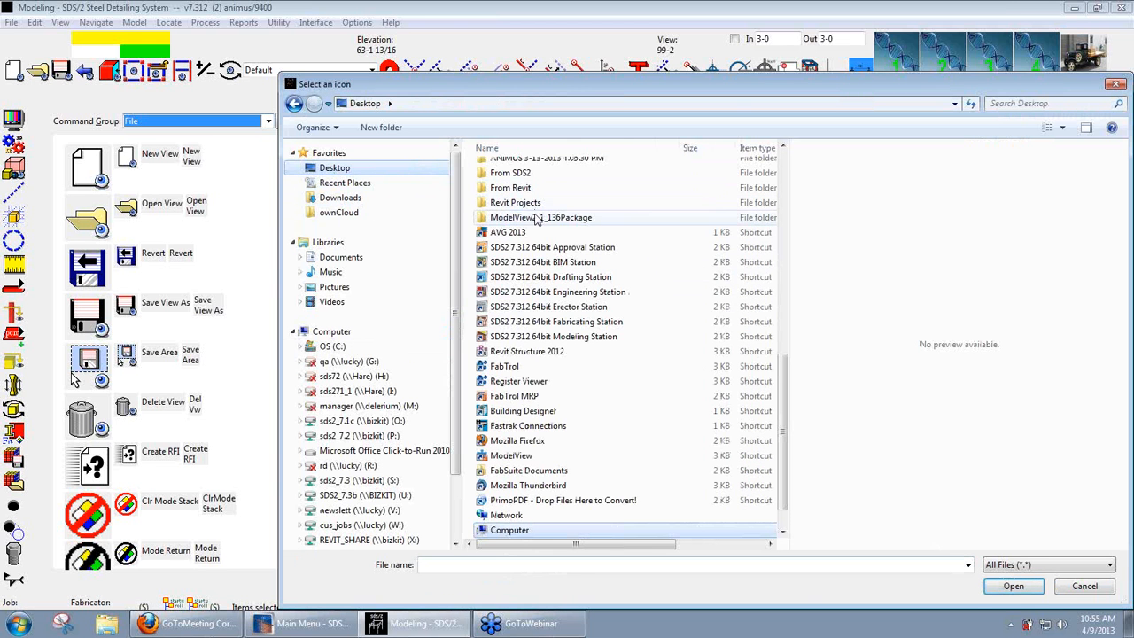
left_click(522, 219)
scroll(522, 221, "up", 6)
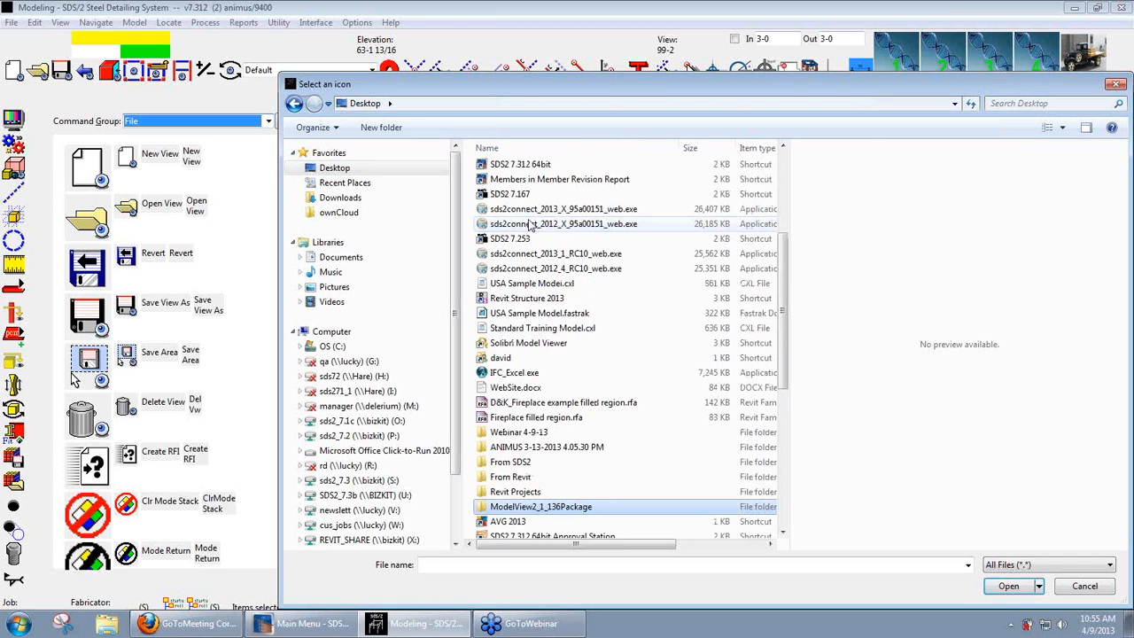
double_click(531, 432)
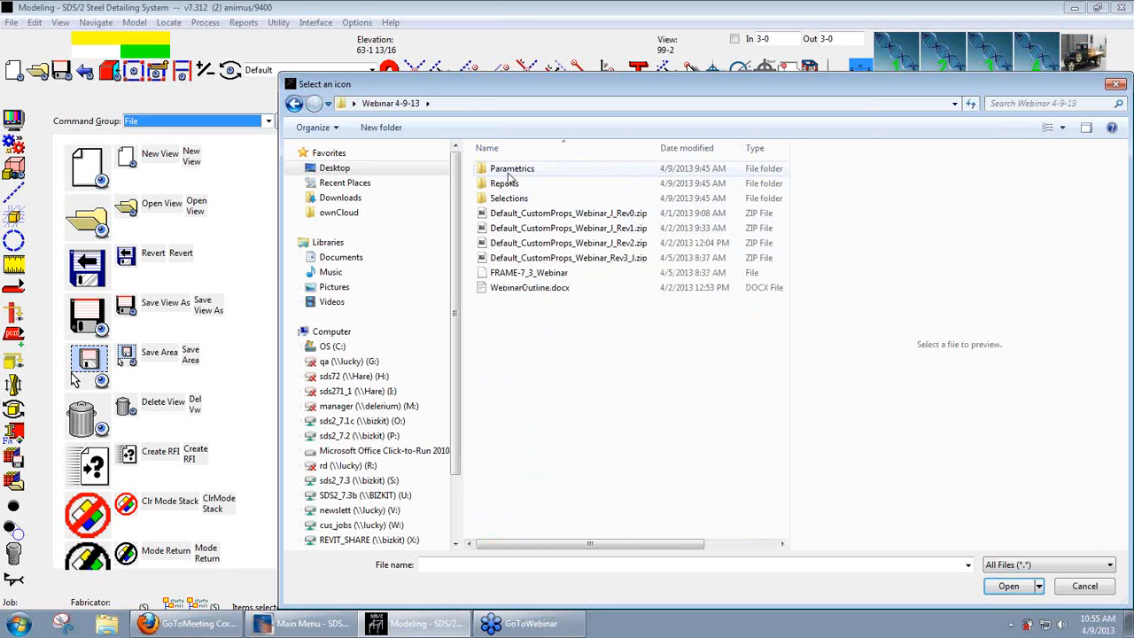
double_click(510, 170)
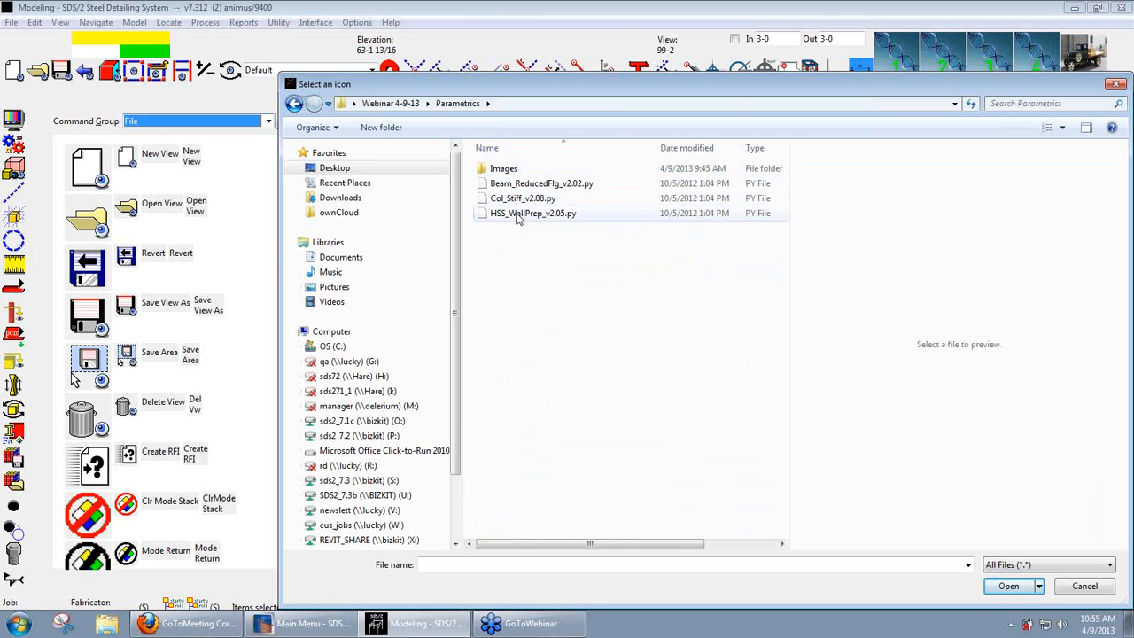
double_click(503, 169)
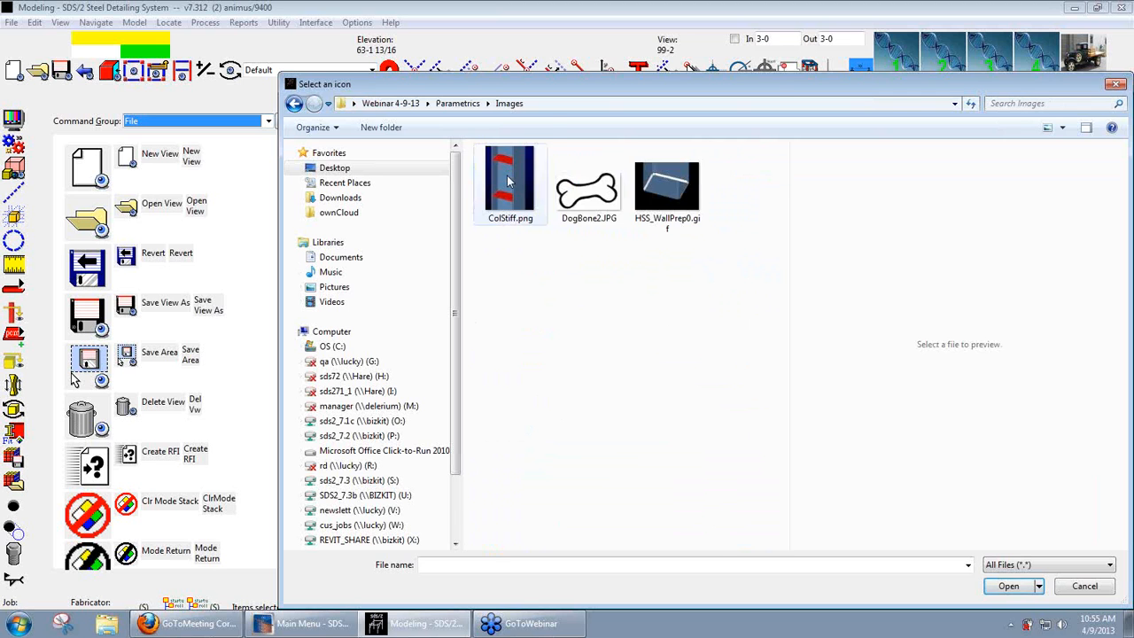
left_click(588, 188)
left_click(1006, 585)
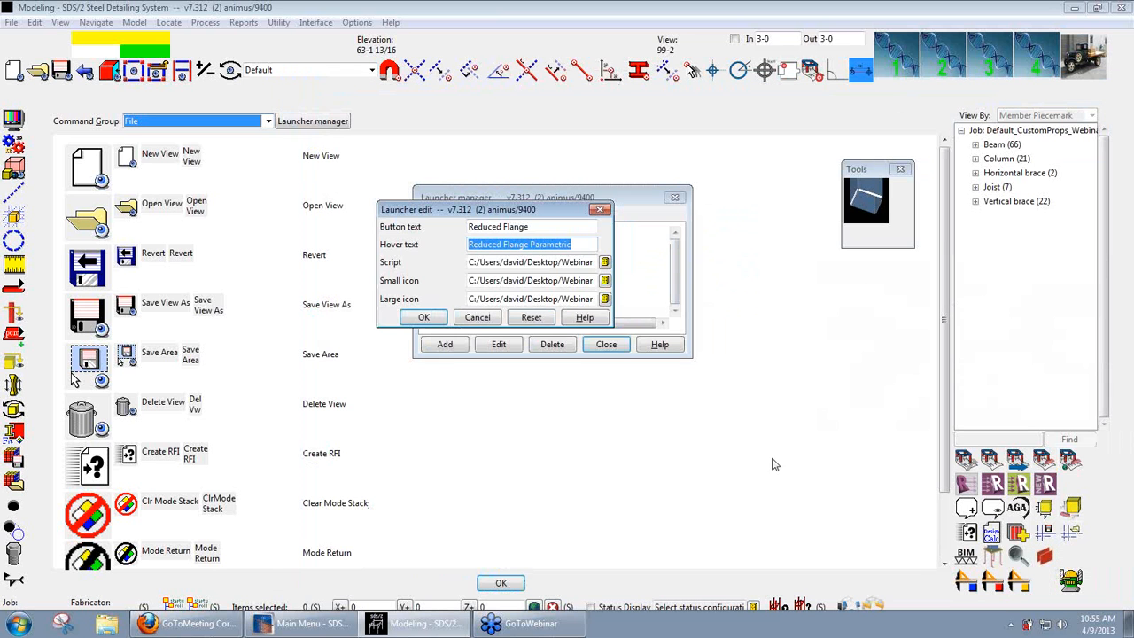
left_click(425, 319)
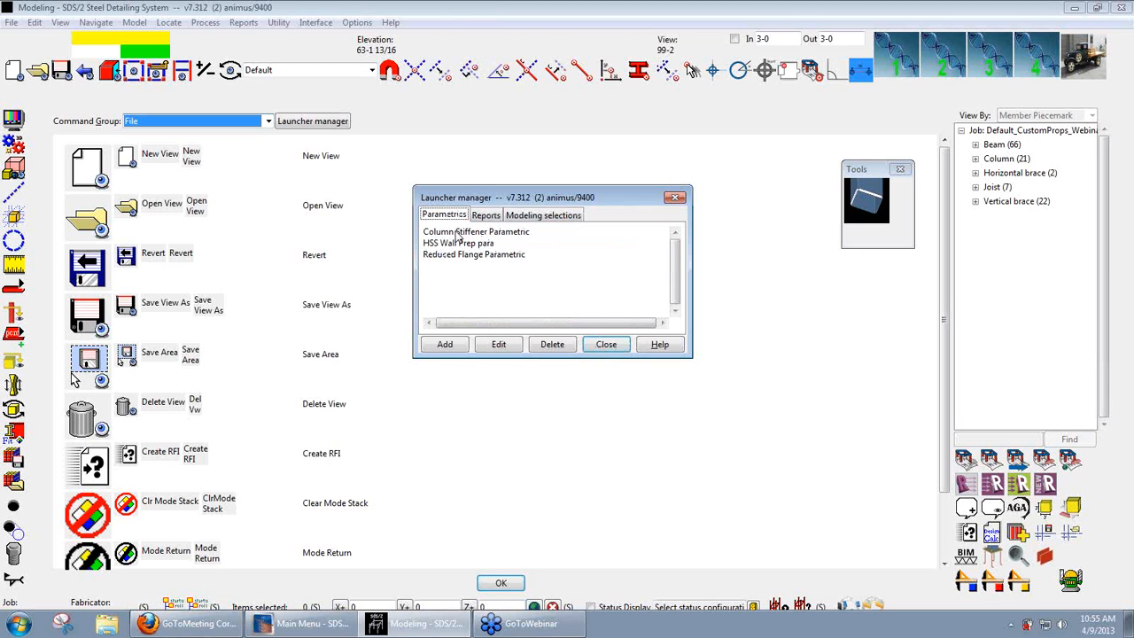
left_click(603, 344)
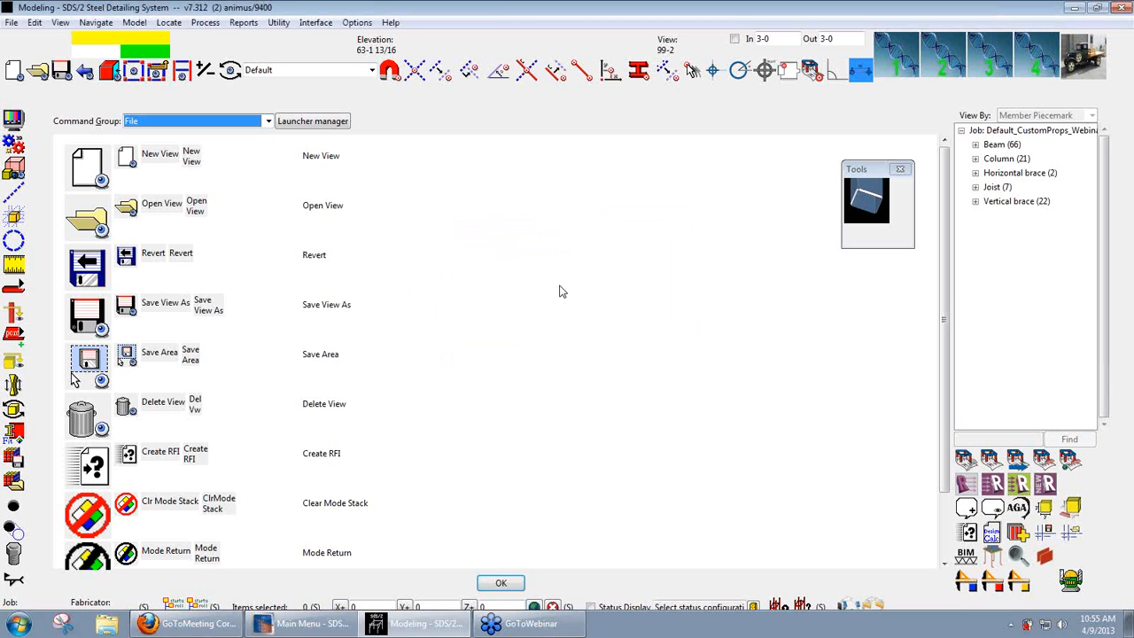
Step: Add the large Column Stiffener and Reduced Flange icons from the Parametric Launchers command group to the floating Tools toolbar
left_click(268, 122)
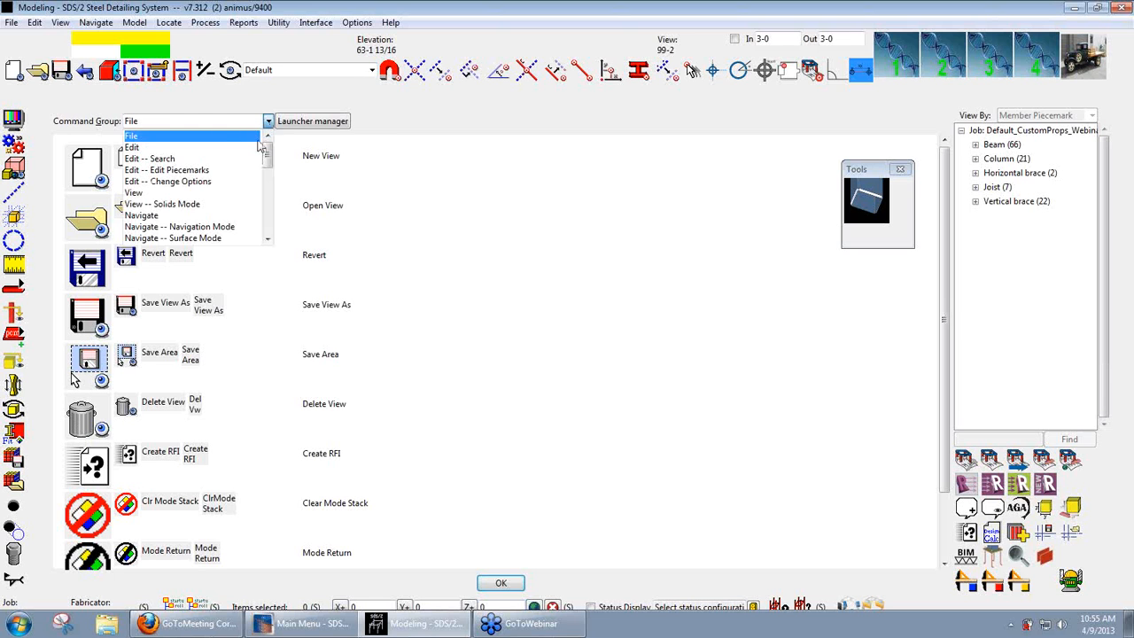
scroll(248, 177, "down", 10)
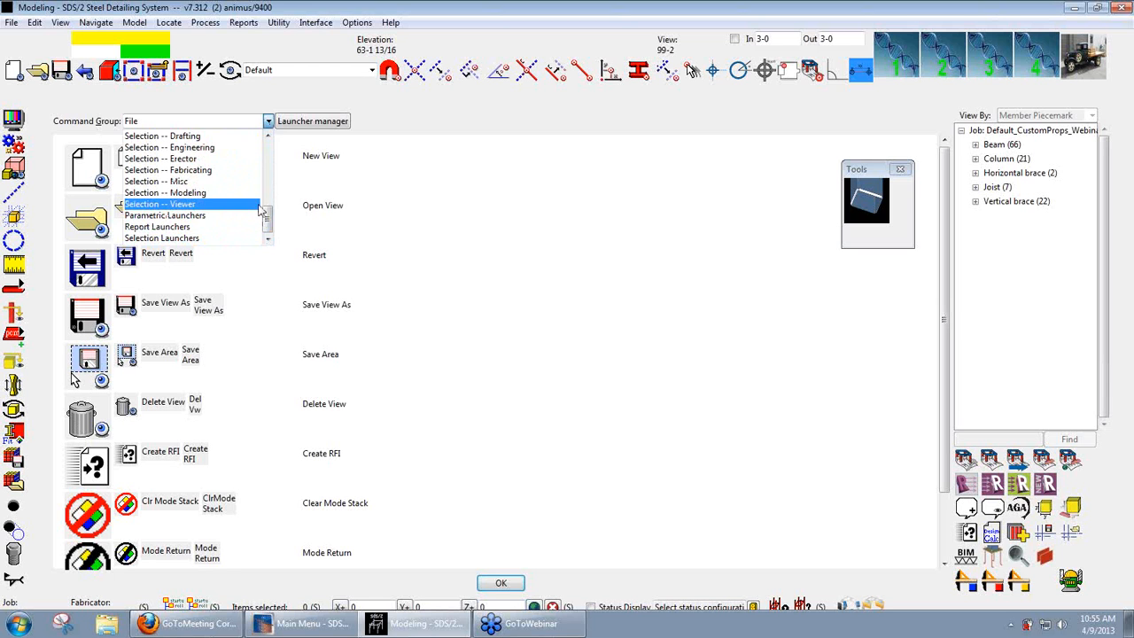
left_click(152, 216)
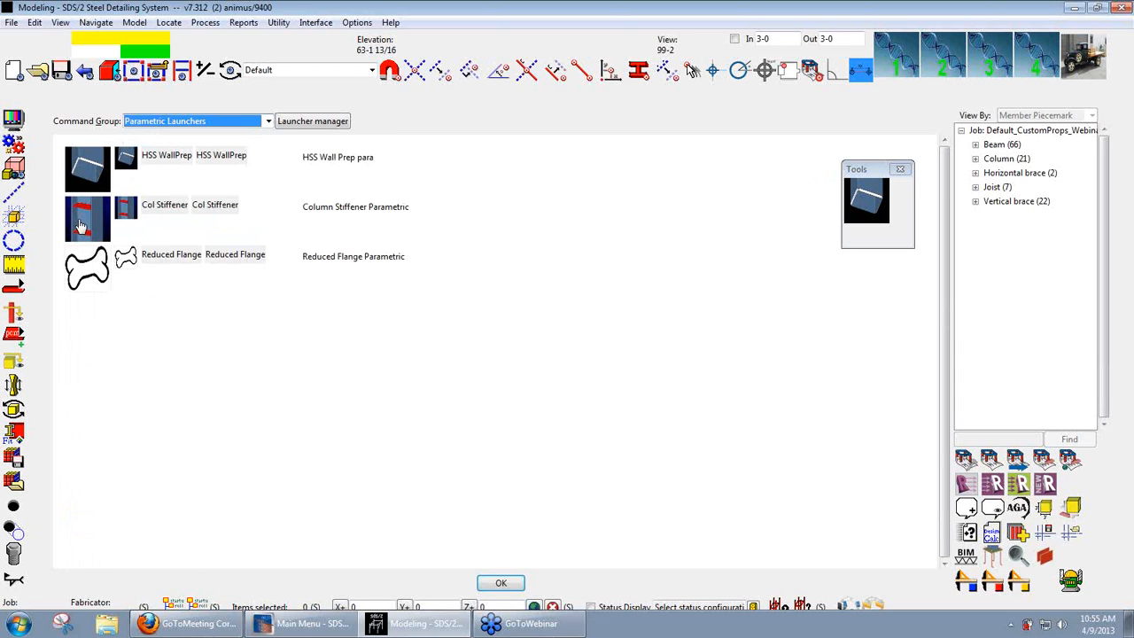
left_click_drag(80, 226, 895, 193)
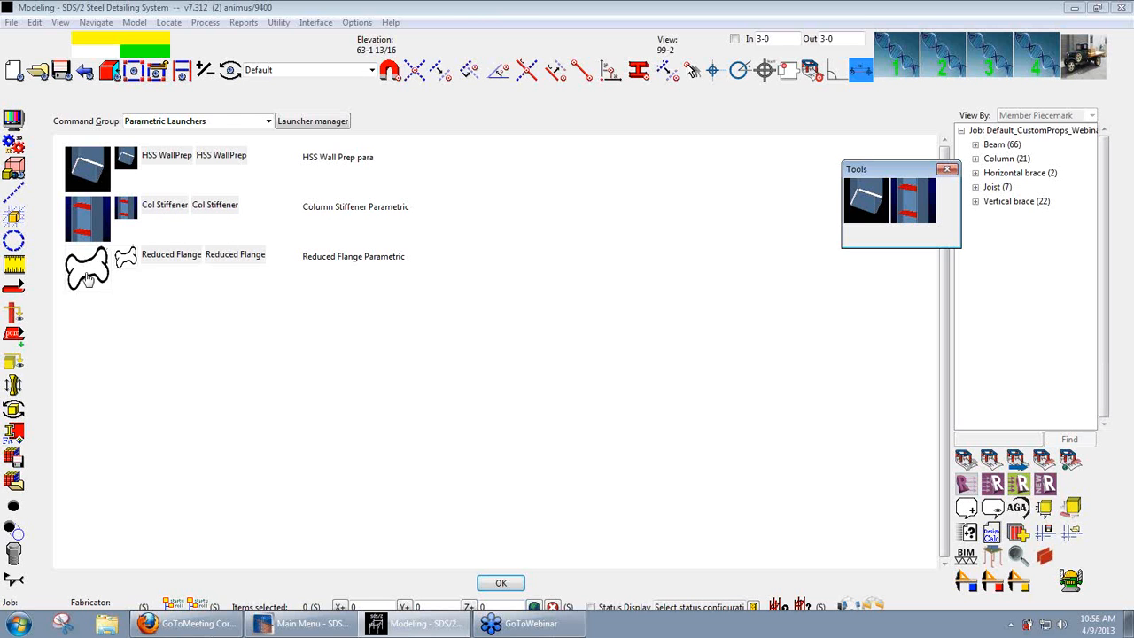
left_click_drag(89, 280, 873, 248)
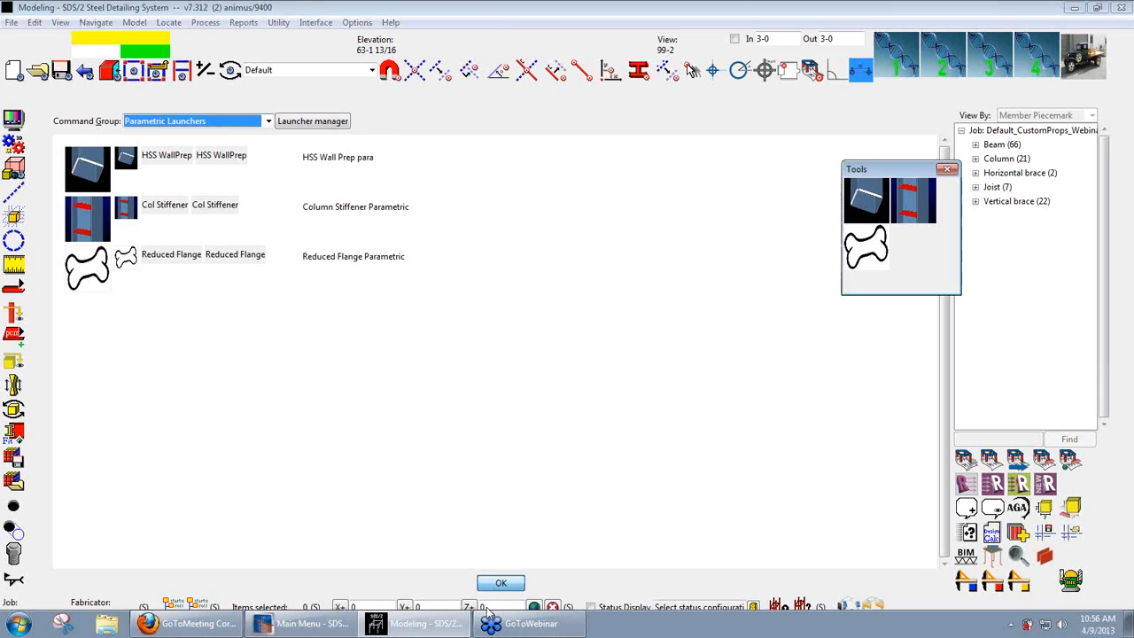
Step: Finish the toolbar customisation and save the configuration as FRAME-7_3_SW-Webinar, overwriting the existing file
left_click(500, 584)
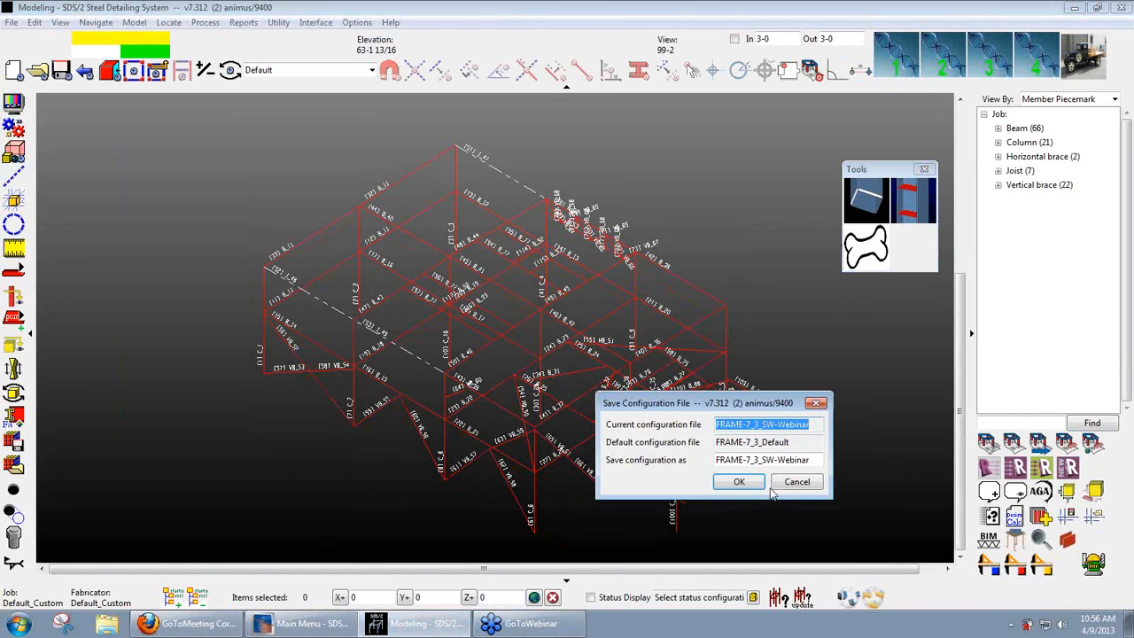
left_click(739, 481)
left_click(684, 473)
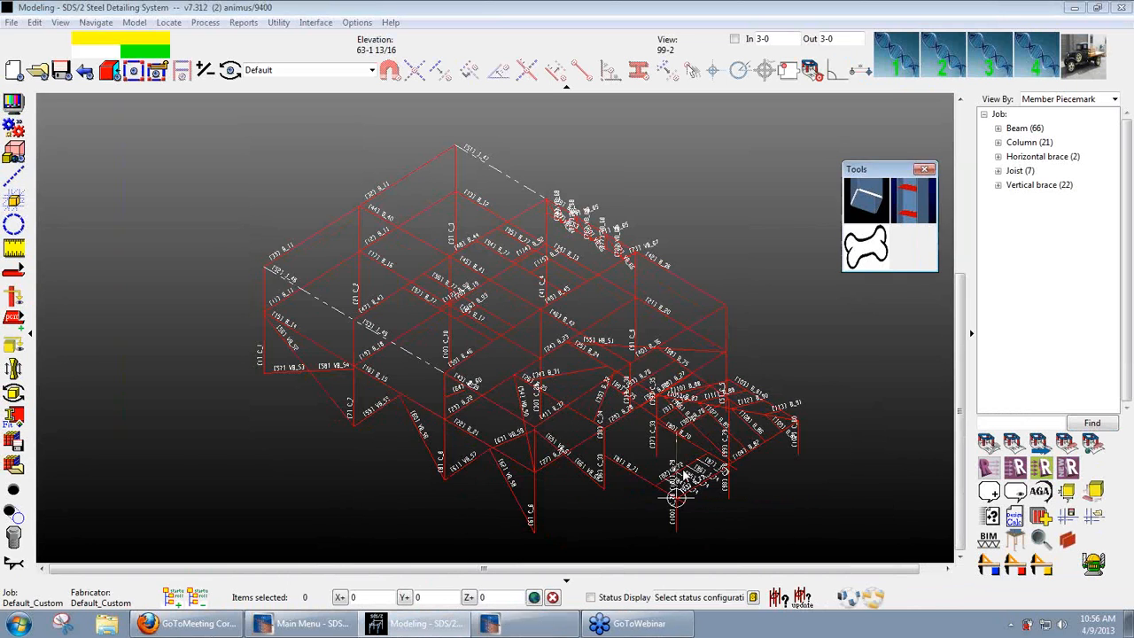
Step: Run the Column Stiffener parametric on column C_33 only, without its matching member, and use beam B_71 to locate the stiffener
scroll(384, 274, "up", 2)
scroll(383, 274, "up", 3)
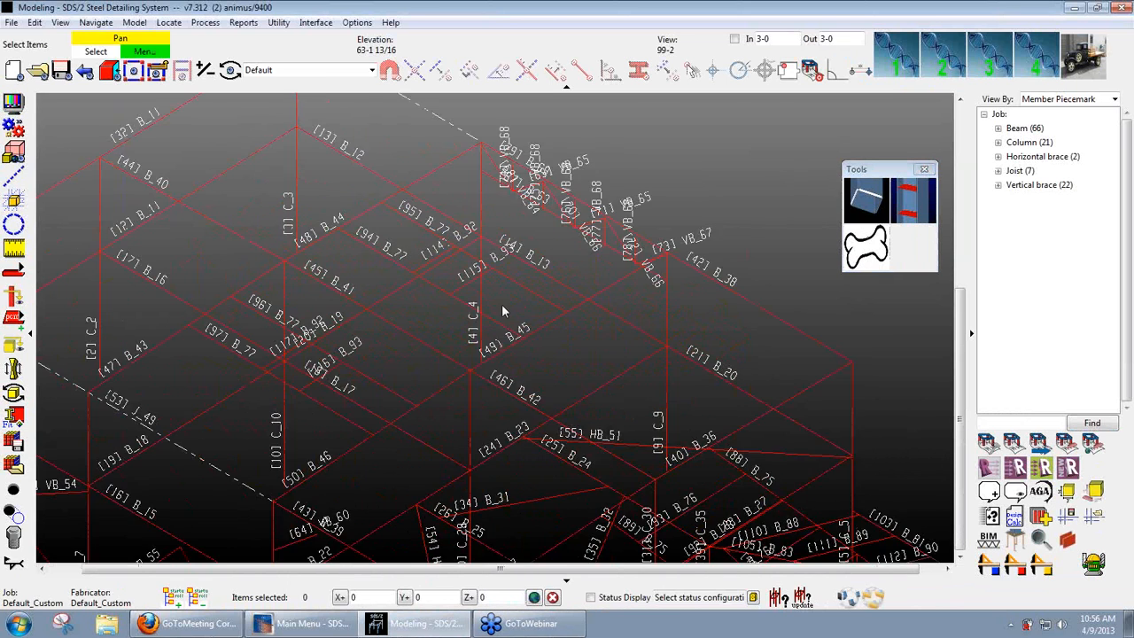
scroll(508, 323, "down", 4)
scroll(599, 535, "up", 6)
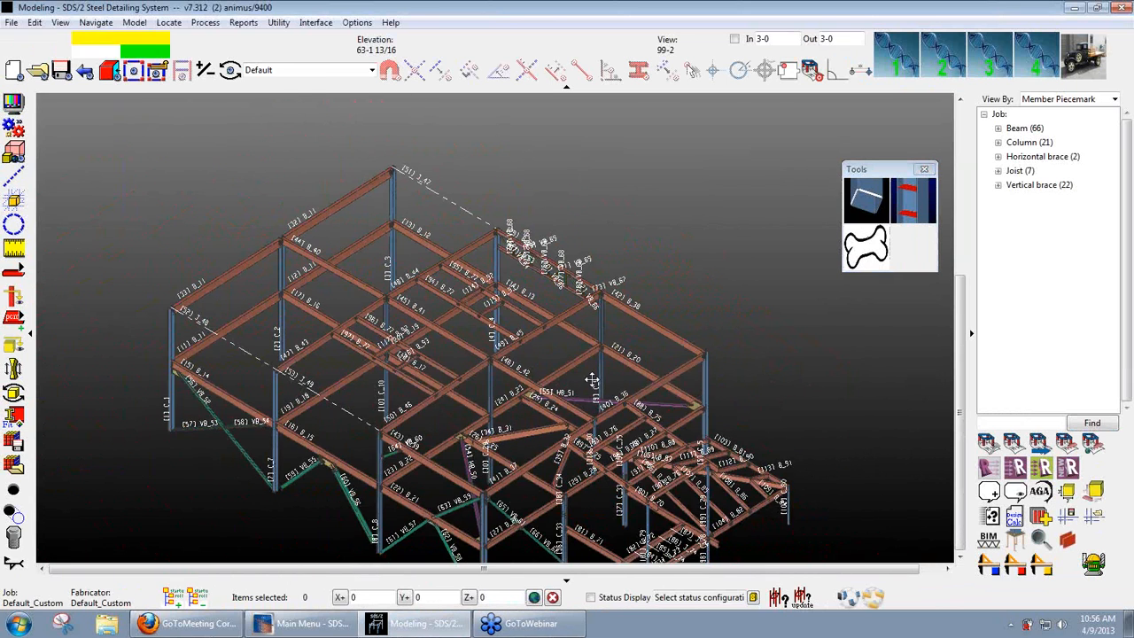
scroll(482, 208, "up", 3)
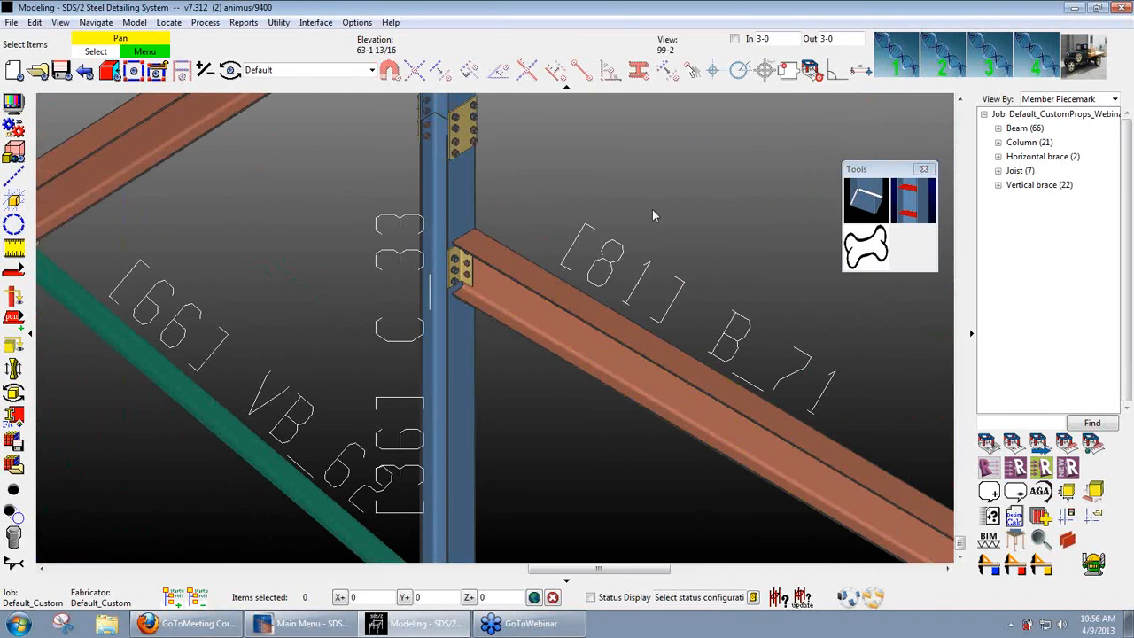
middle_click_drag(652, 218, 569, 296)
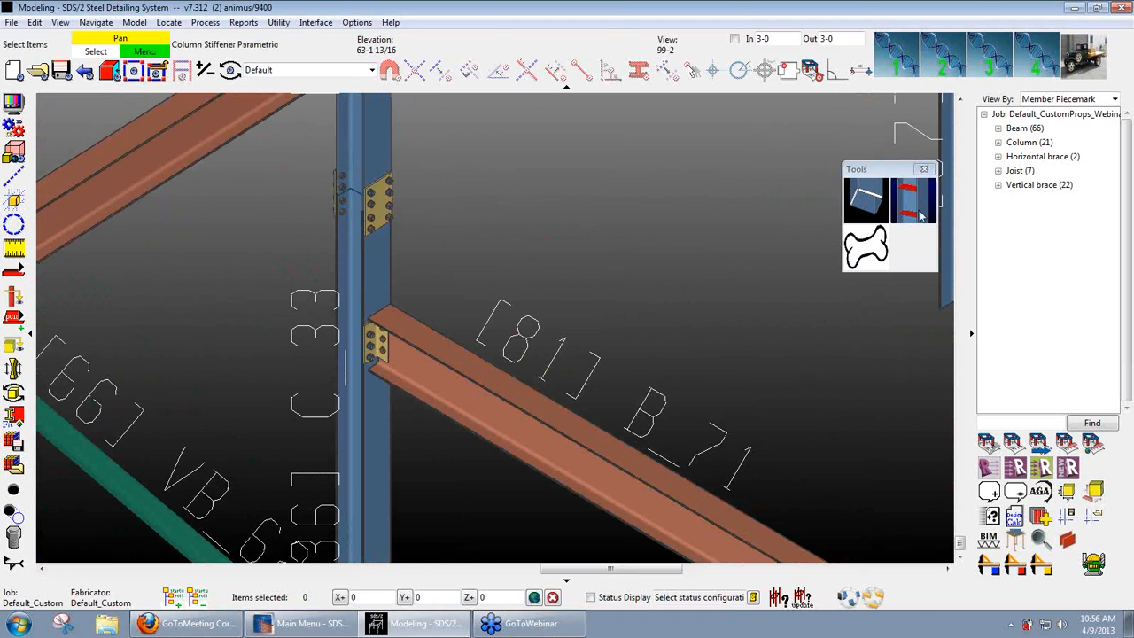
left_click(920, 216)
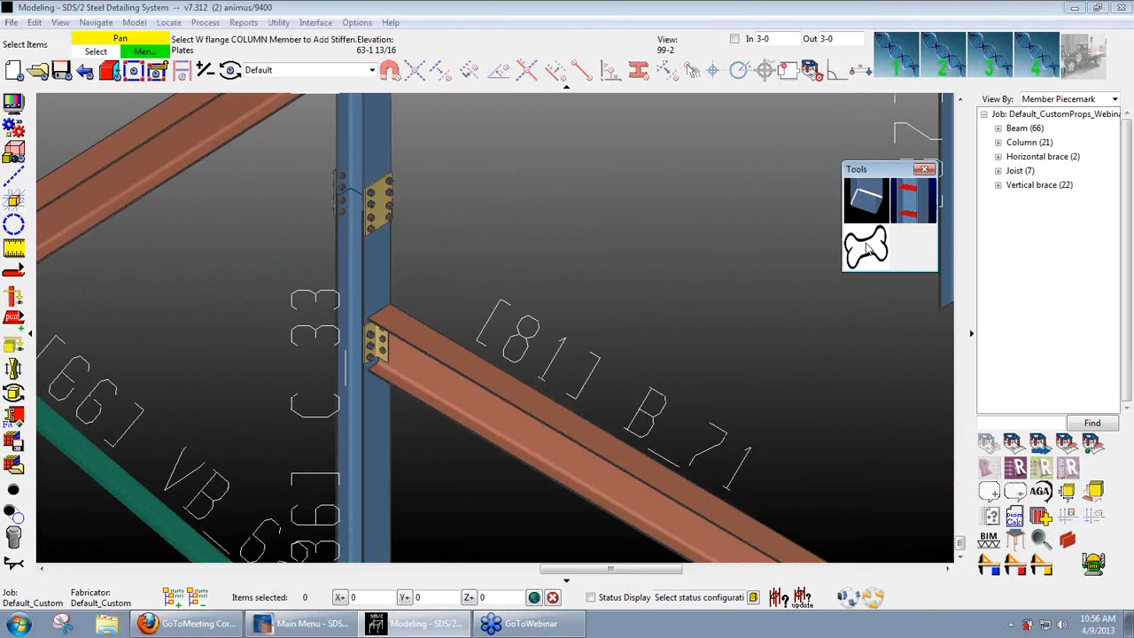
left_click(372, 302)
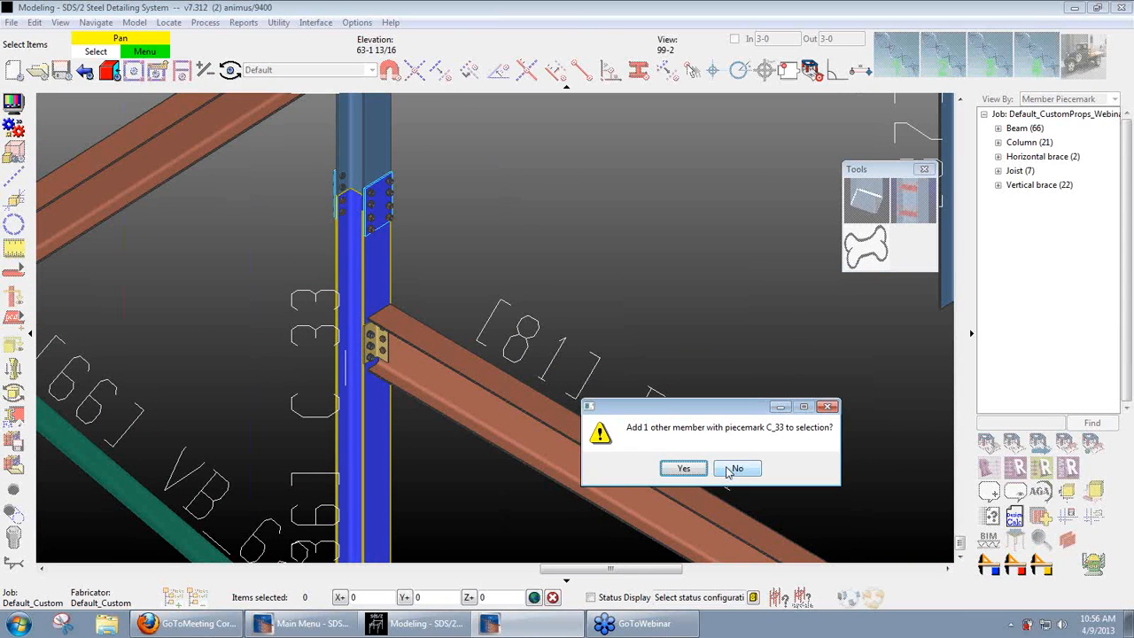
left_click(735, 468)
left_click(457, 386)
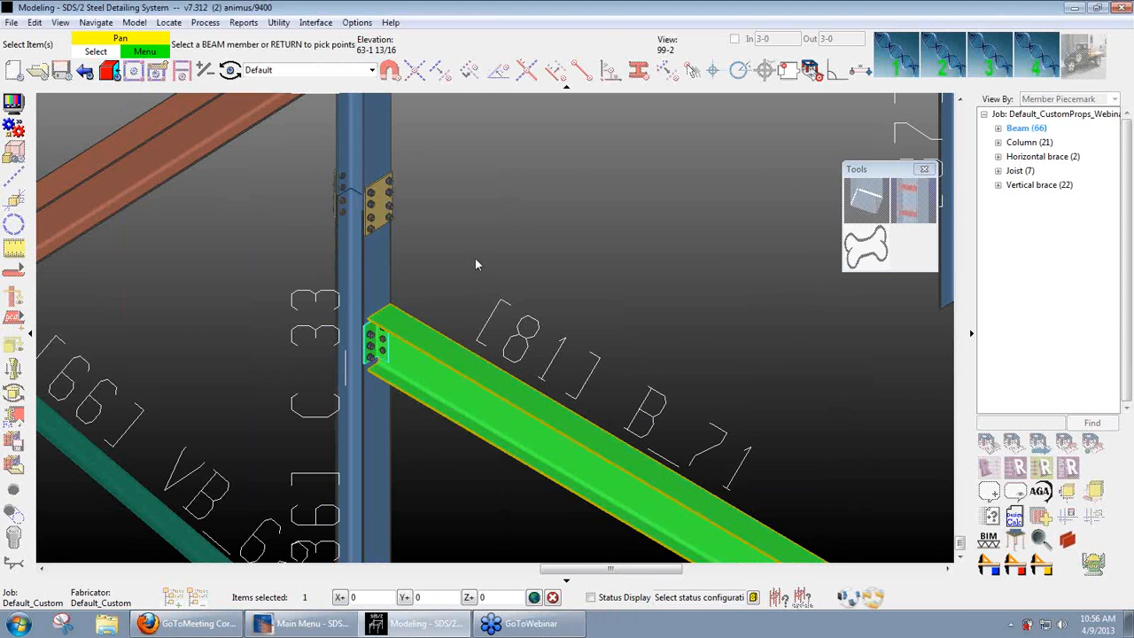
right_click(486, 249)
left_click(510, 257)
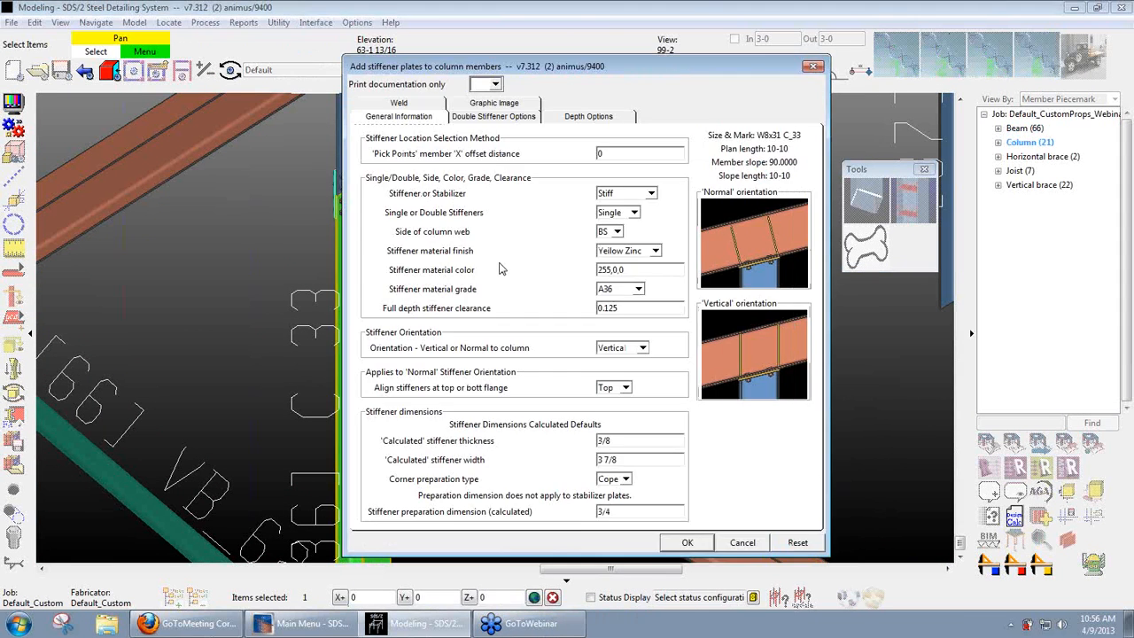
Step: Set the stiffener depth option to Full Depth, add the stiffener to the column, and exit the parametric
left_click(588, 116)
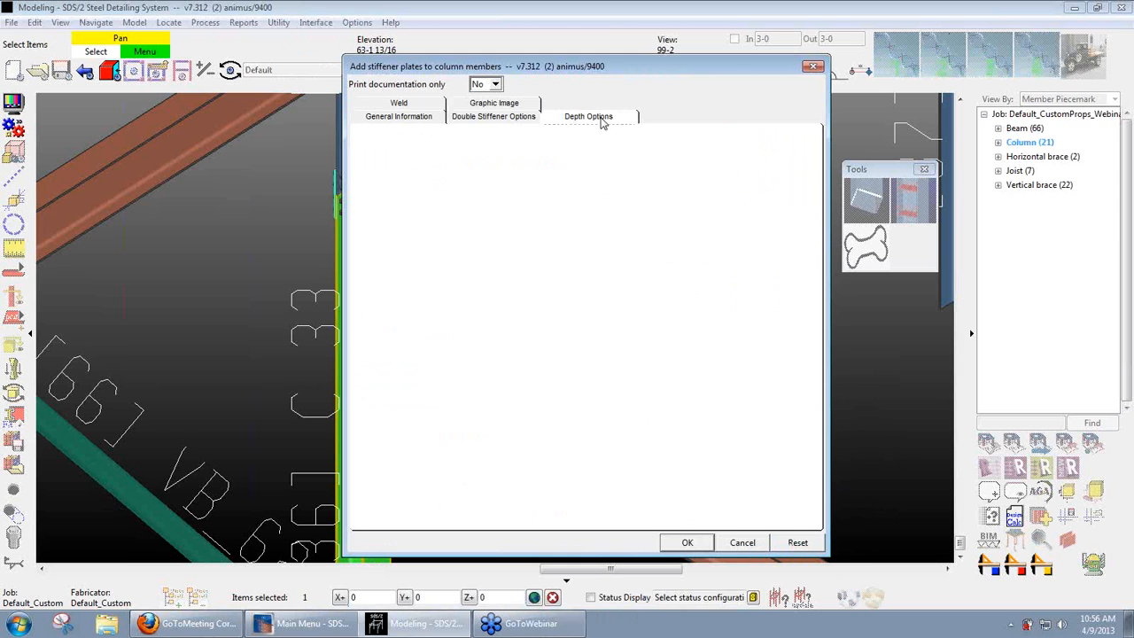
left_click(645, 154)
left_click(631, 163)
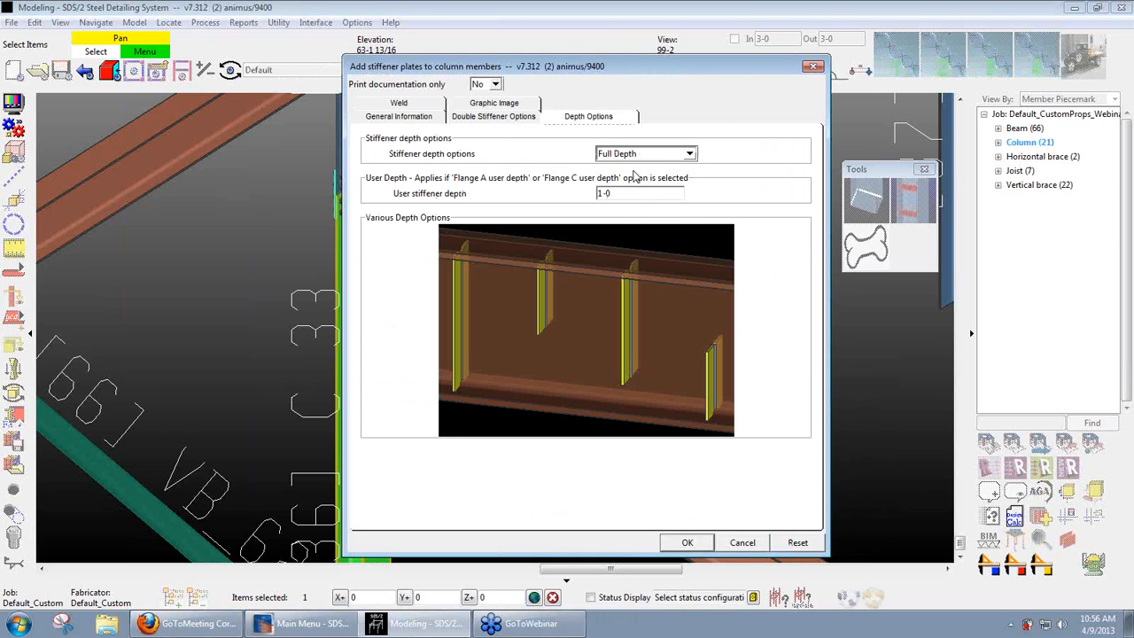
left_click(687, 543)
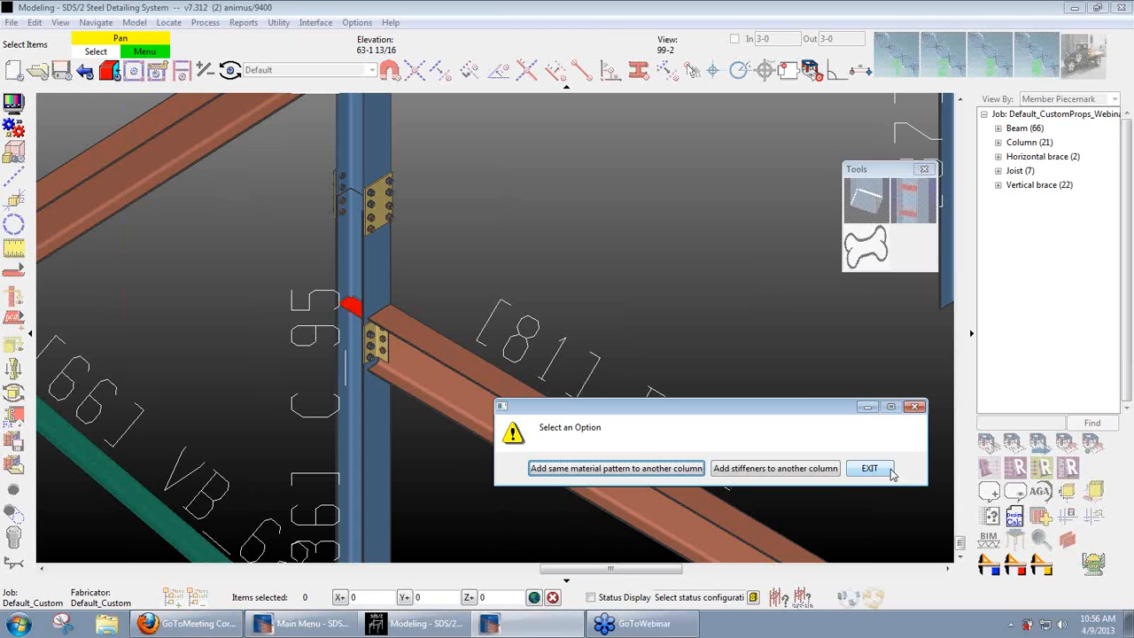
left_click(869, 468)
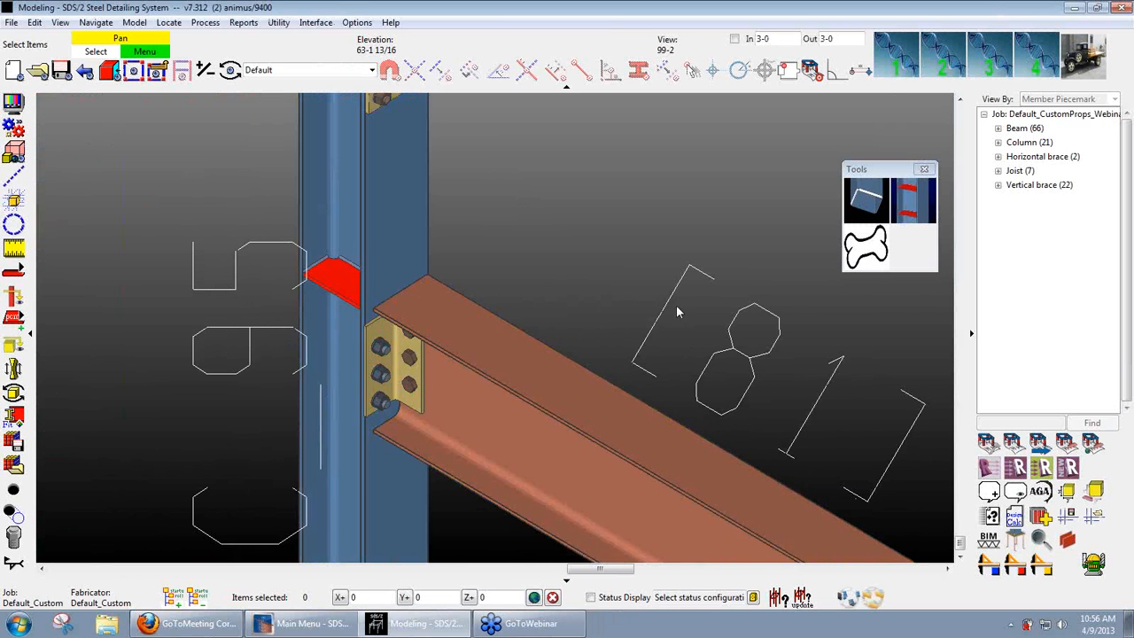
scroll(478, 336, "down", 5)
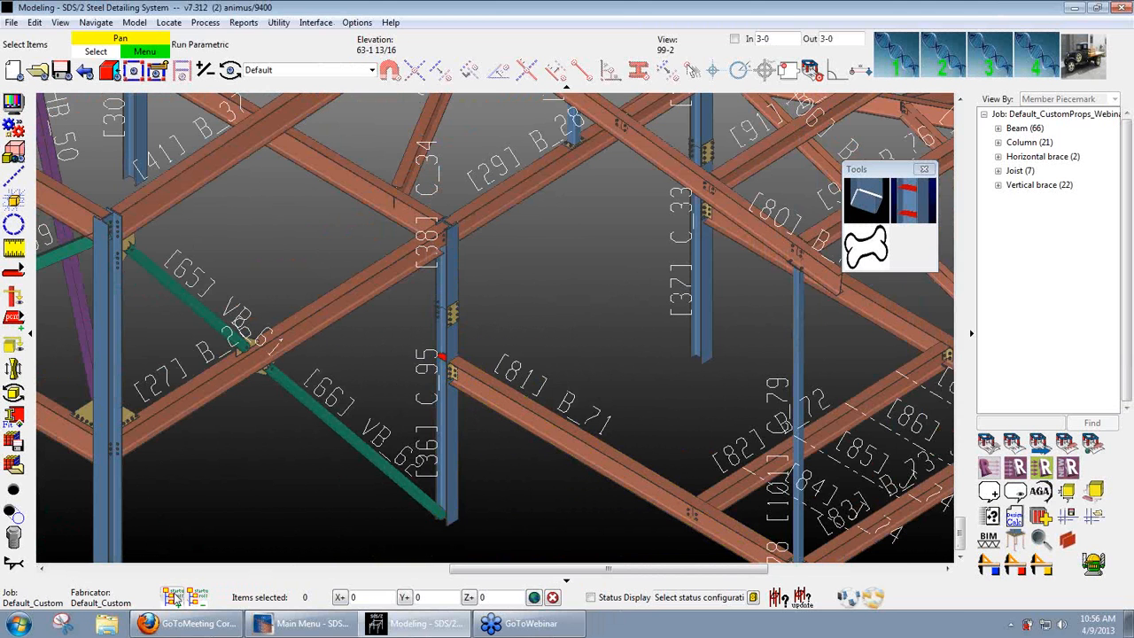
scroll(611, 372, "up", 5)
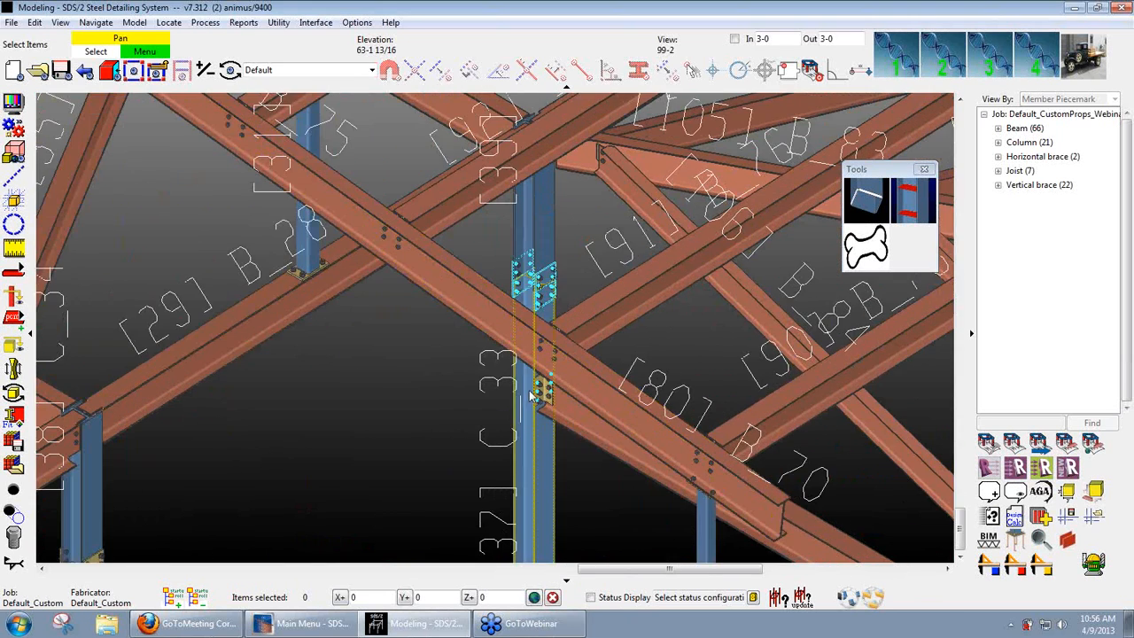
scroll(531, 389, "down", 3)
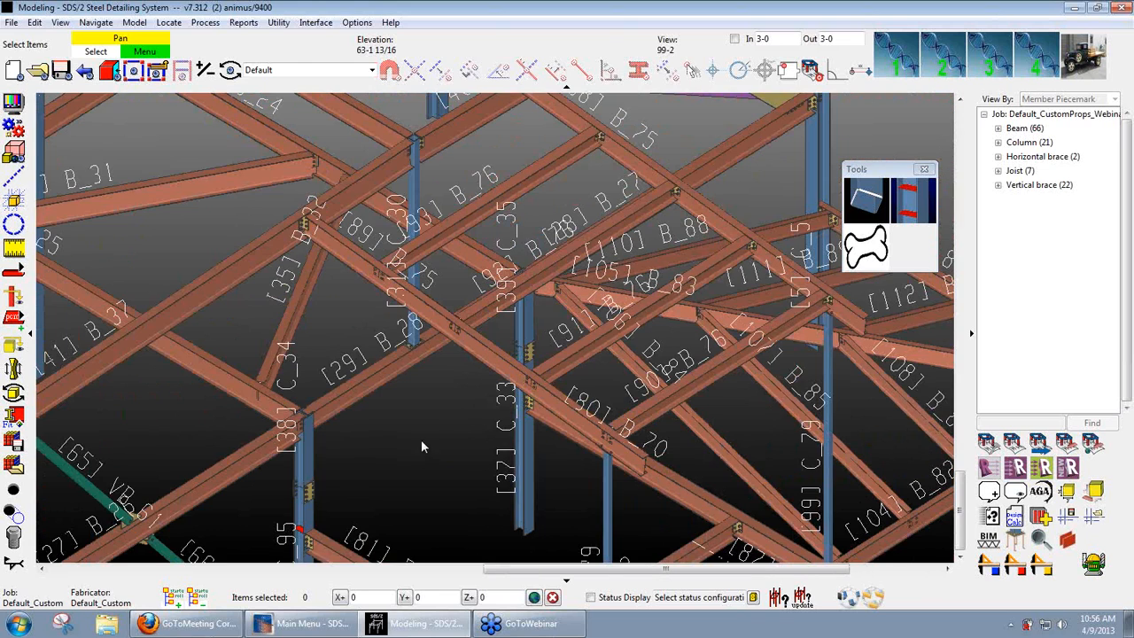
scroll(428, 443, "down", 2)
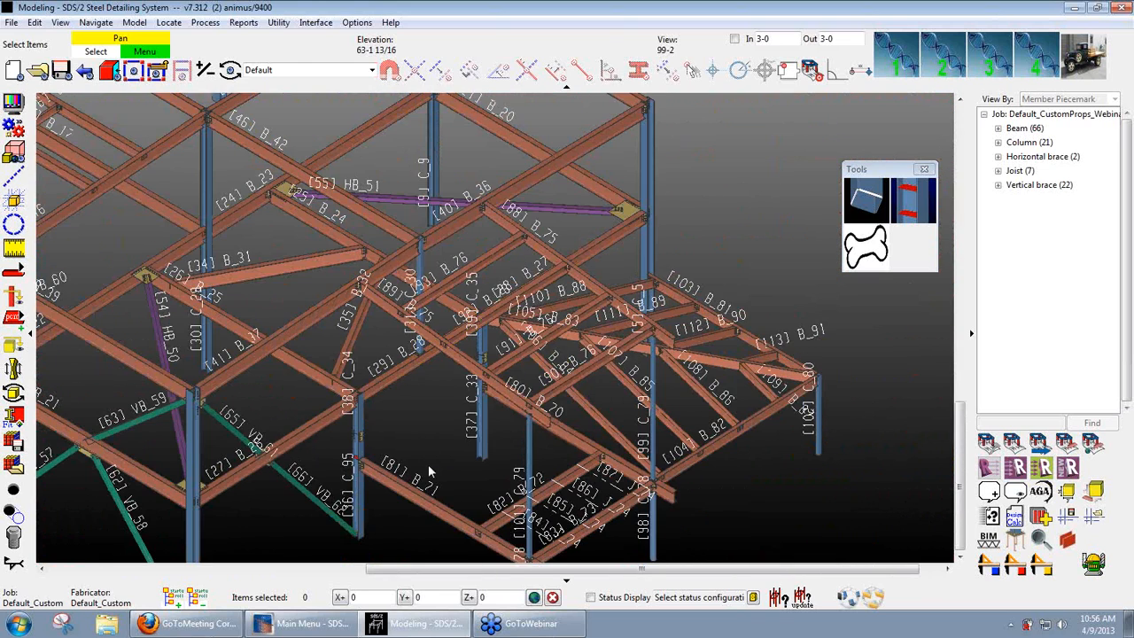
scroll(427, 465, "down", 2)
scroll(441, 459, "down", 3)
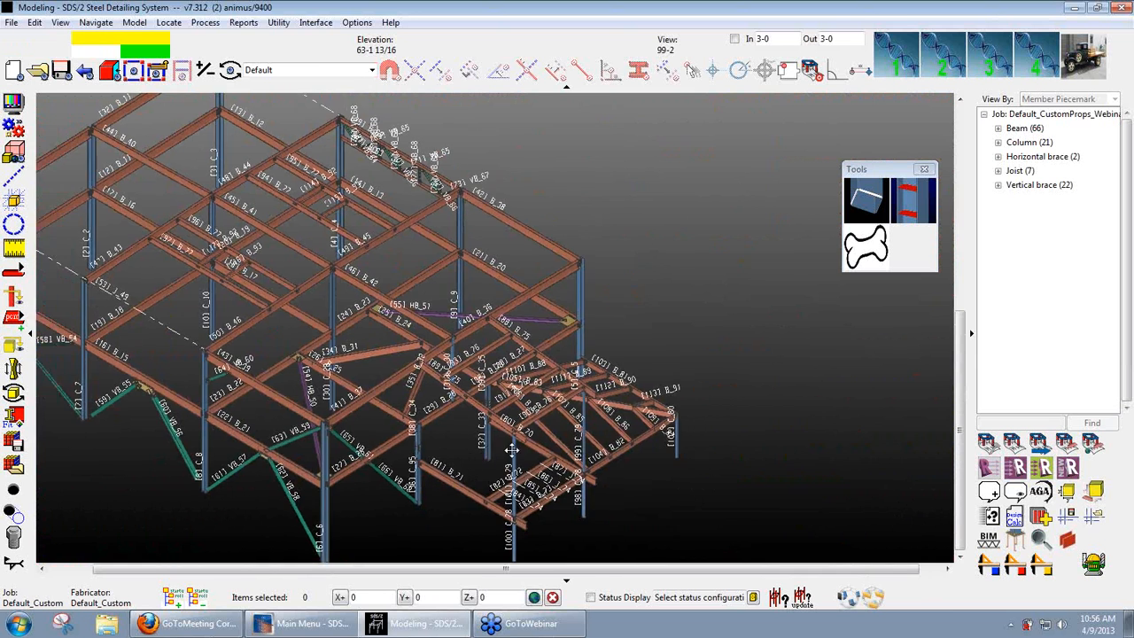
middle_click_drag(643, 370, 638, 348)
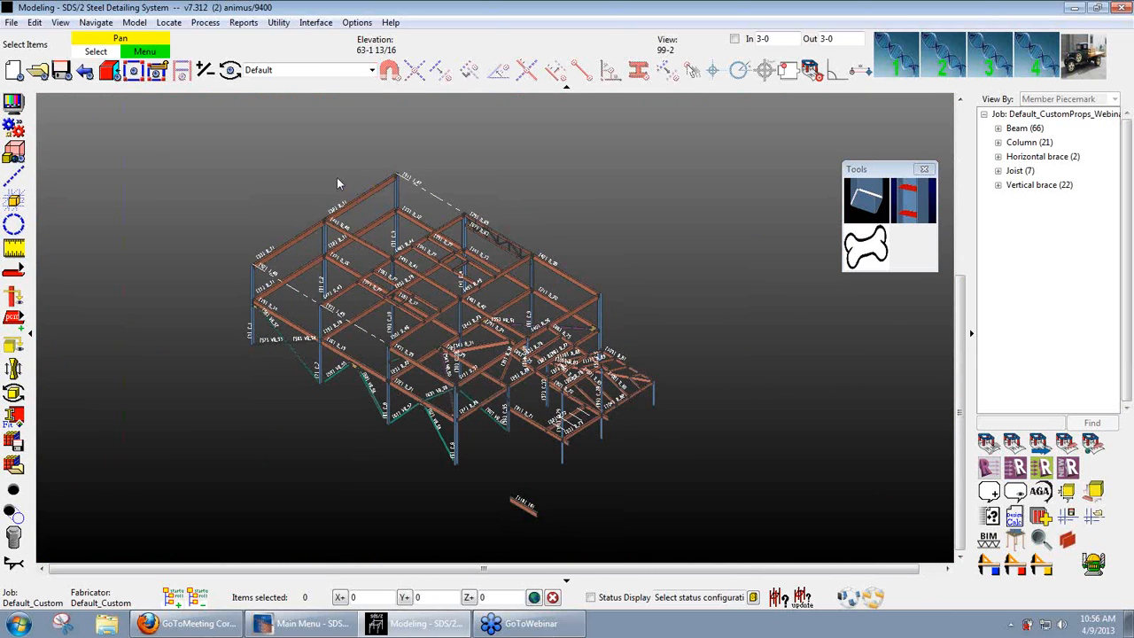
Step: Add a new report launcher with button text FB Summary and hover text Field Bolt Summary Report
left_click(358, 23)
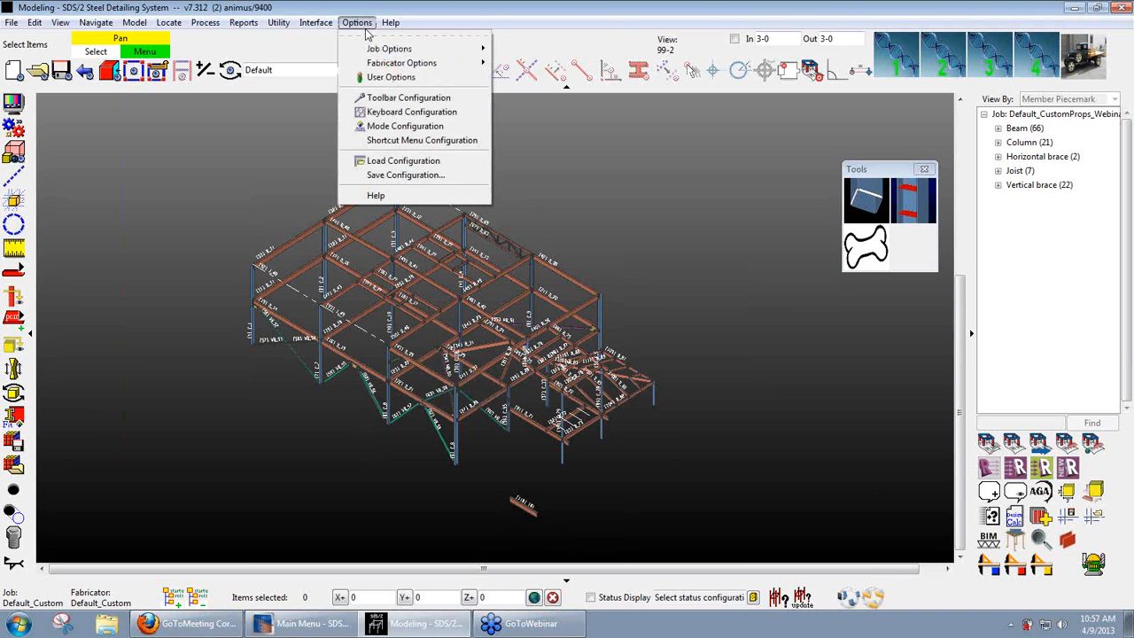
left_click(391, 99)
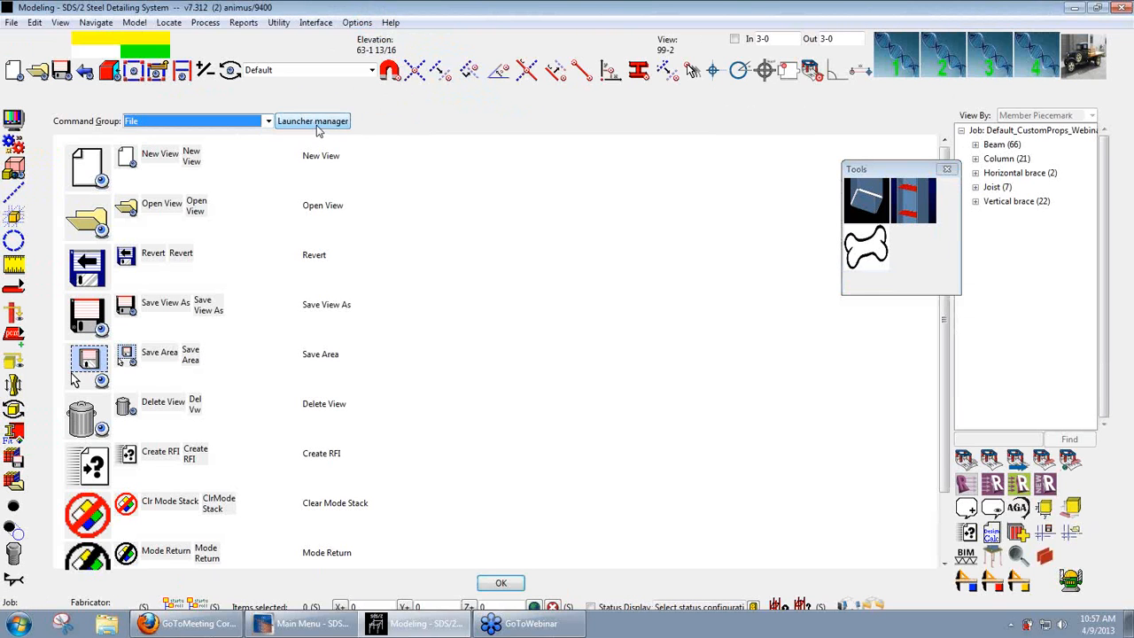
left_click(315, 123)
left_click(484, 215)
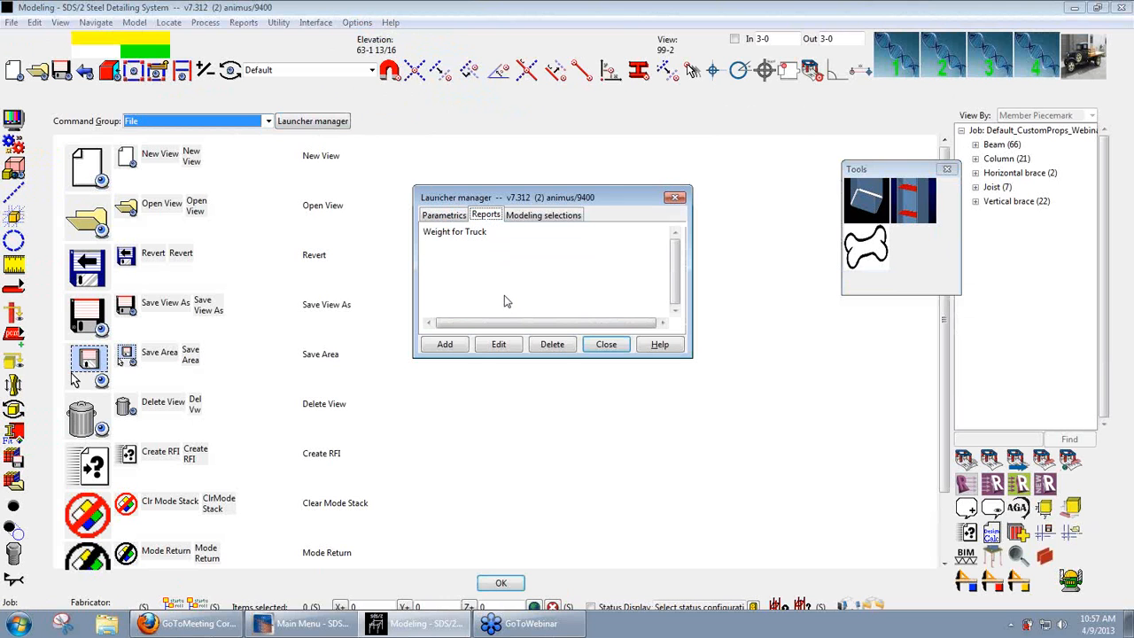
left_click(445, 345)
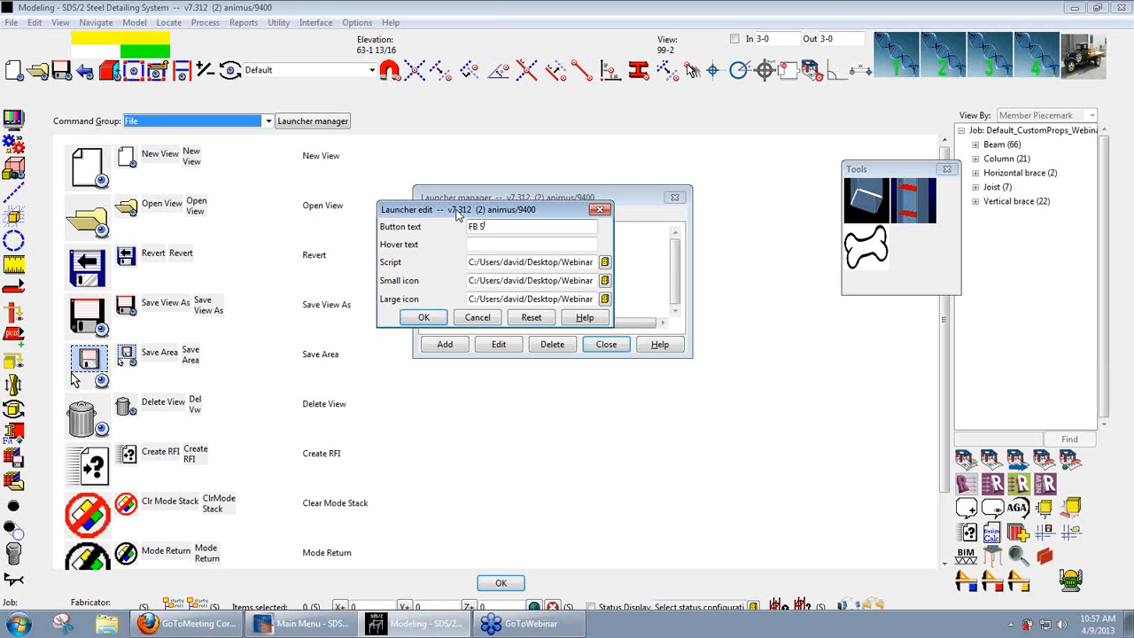
left_click(515, 244)
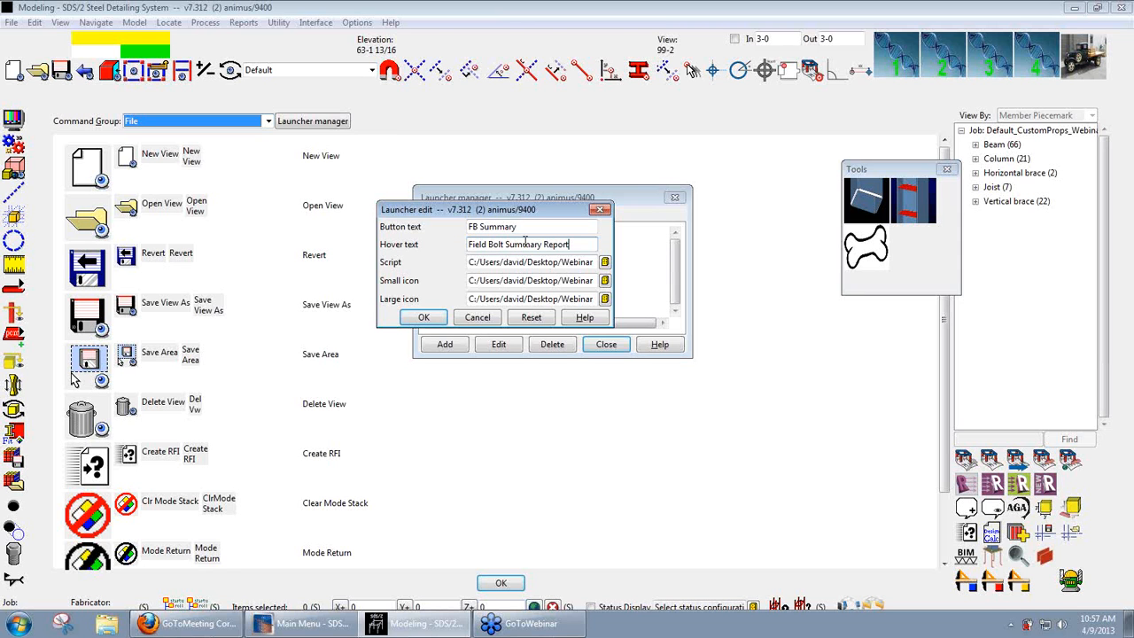
Step: Assign the FieldBoltSummary file from the desktop folder Webinar 4-9-13 > Reports as the launcher's script
left_click(604, 262)
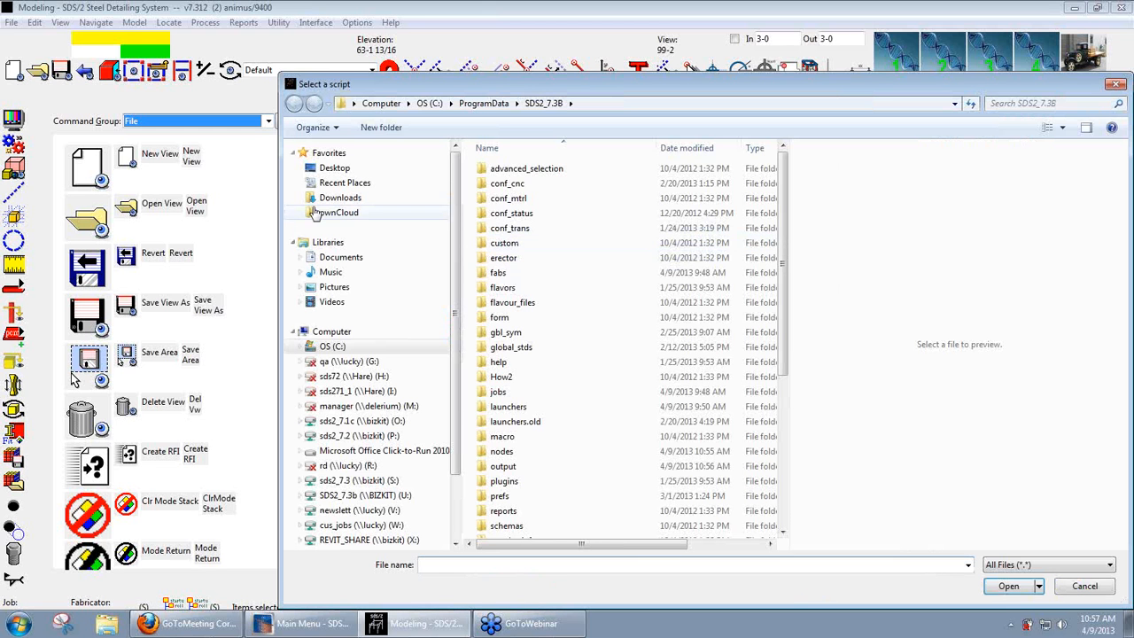
left_click(326, 169)
left_click(553, 322)
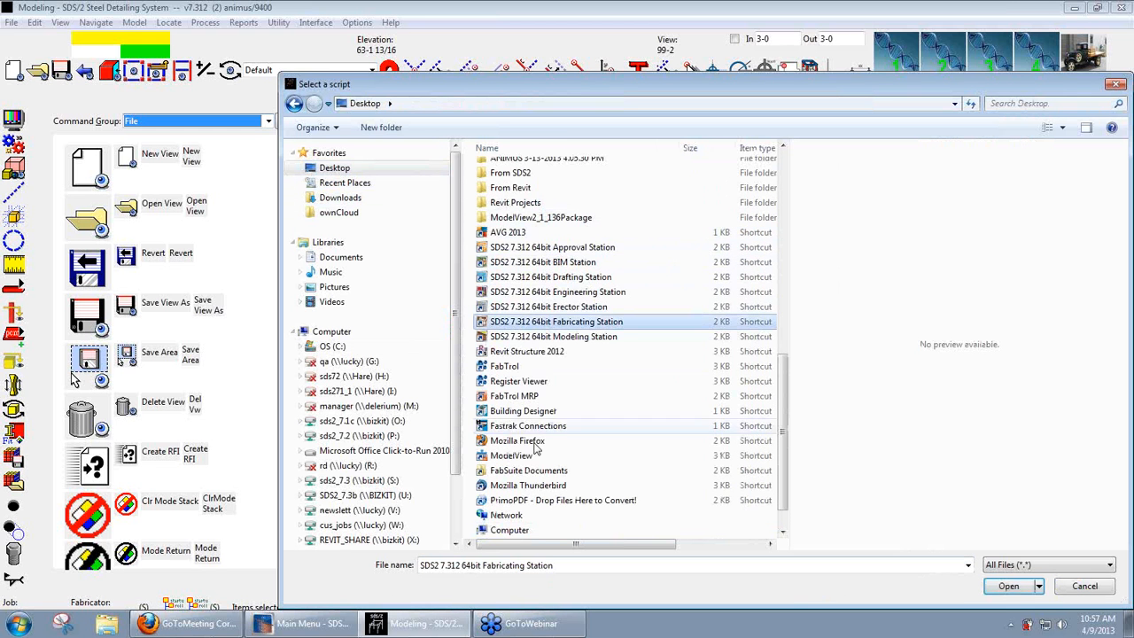
scroll(540, 341, "up", 8)
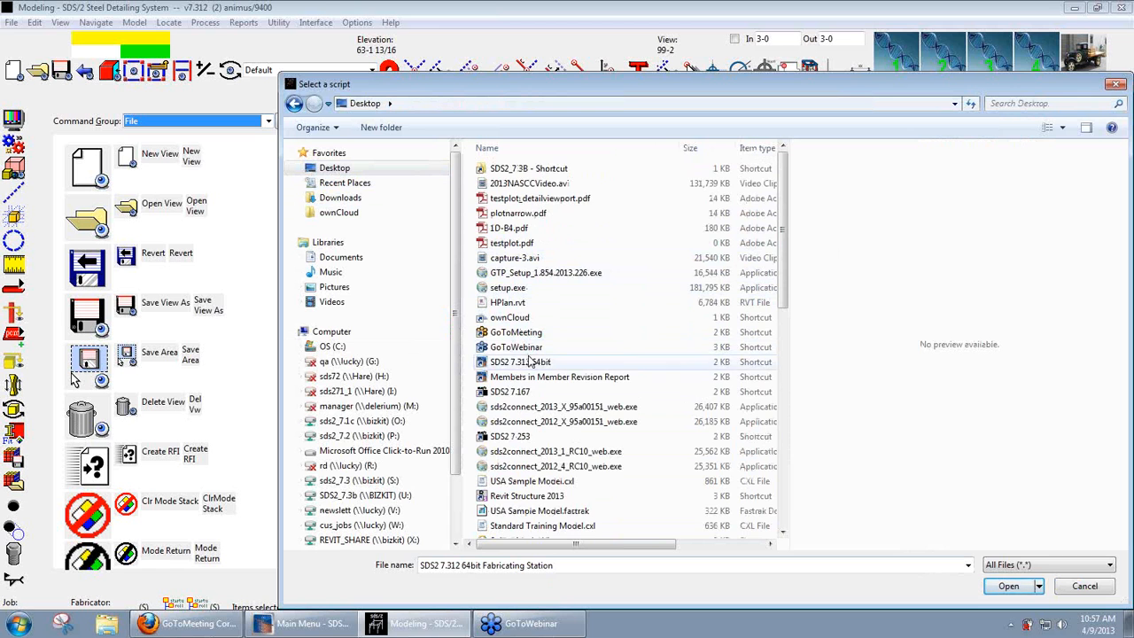
scroll(529, 363, "down", 10)
scroll(528, 365, "up", 6)
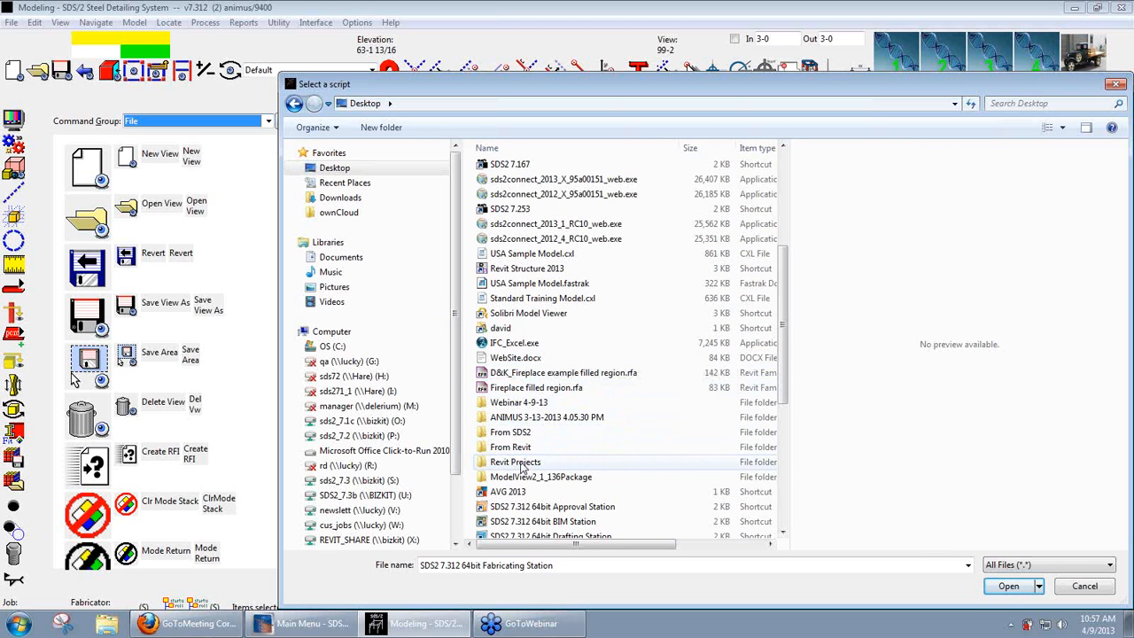
double_click(523, 403)
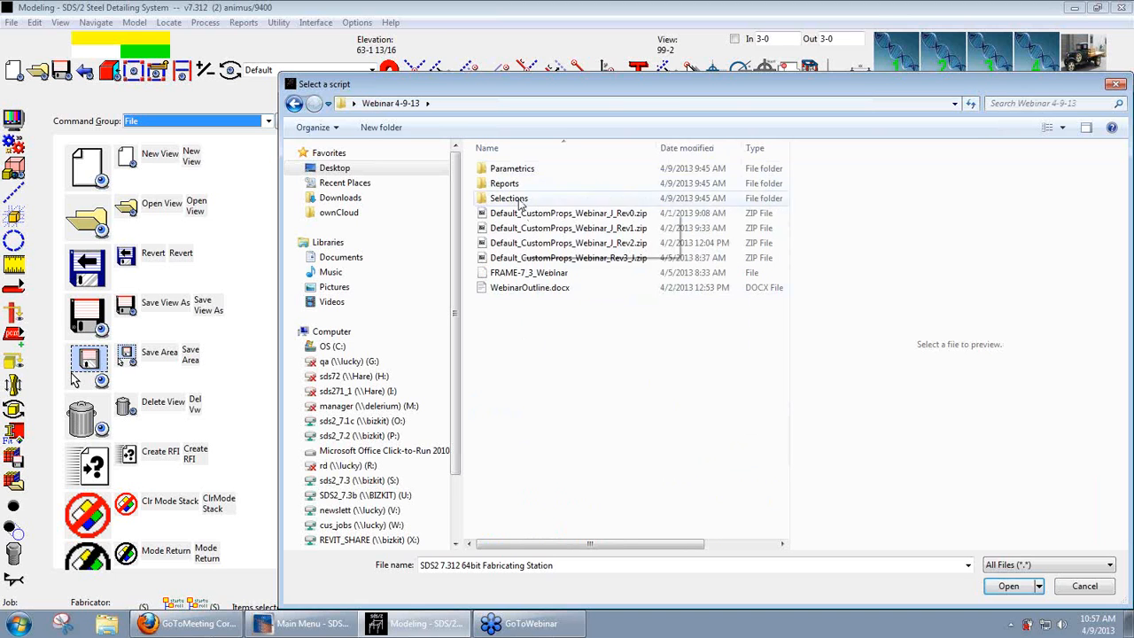
double_click(504, 183)
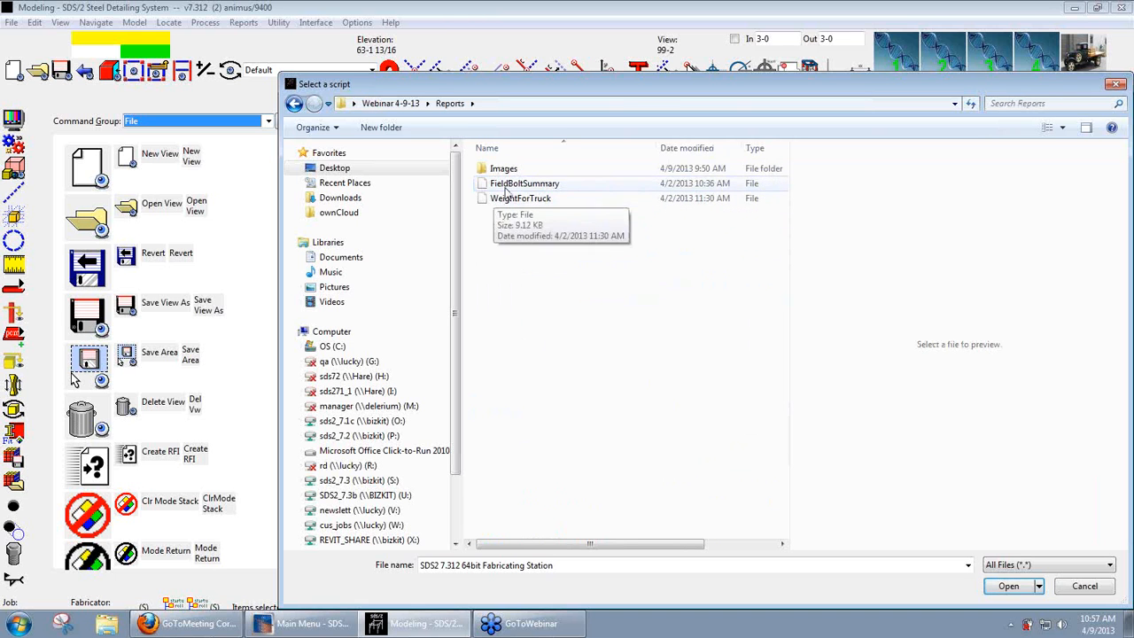
left_click(510, 186)
left_click(1009, 587)
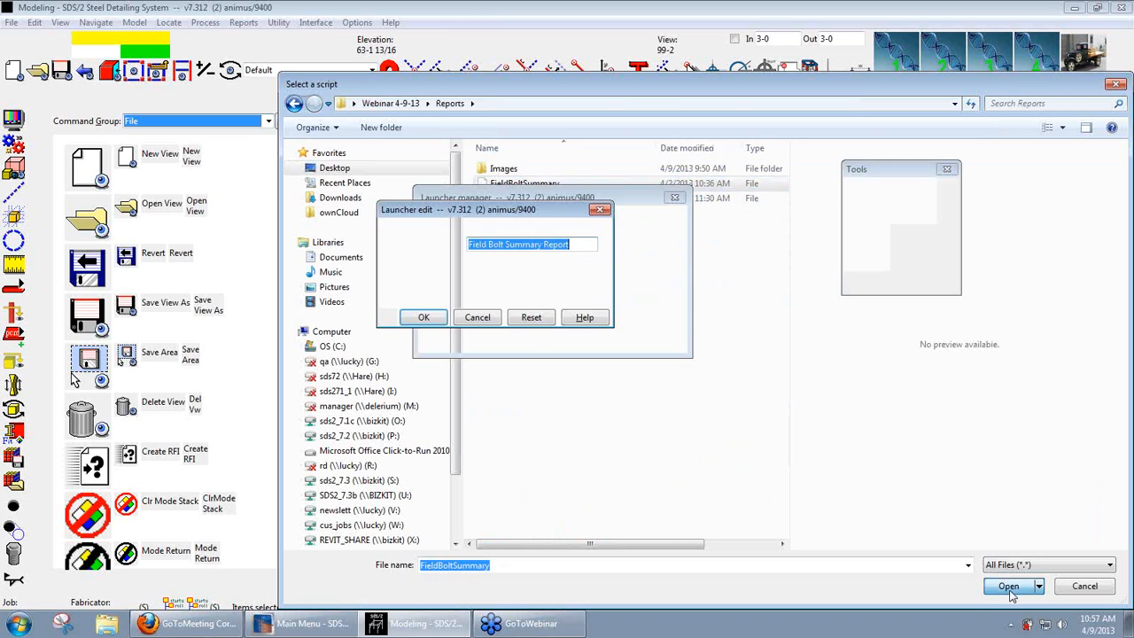
Step: Clear the small and large icon paths of the FB Summary launcher, save the launcher, and close the launcher manager
left_click(552, 280)
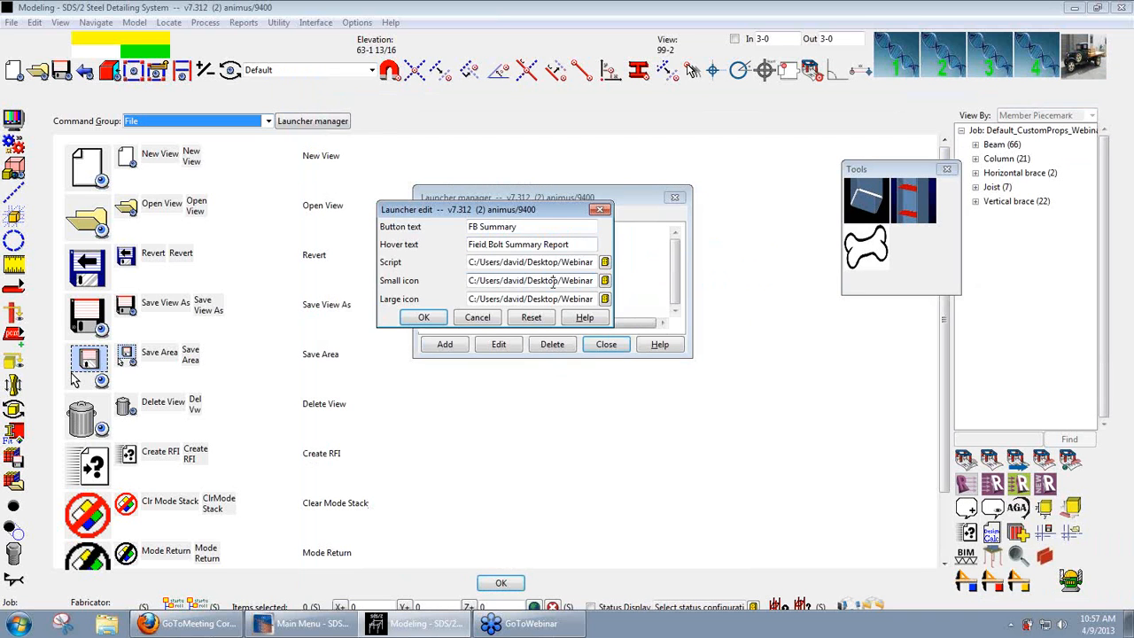
double_click(470, 282)
key("ctrl+v")
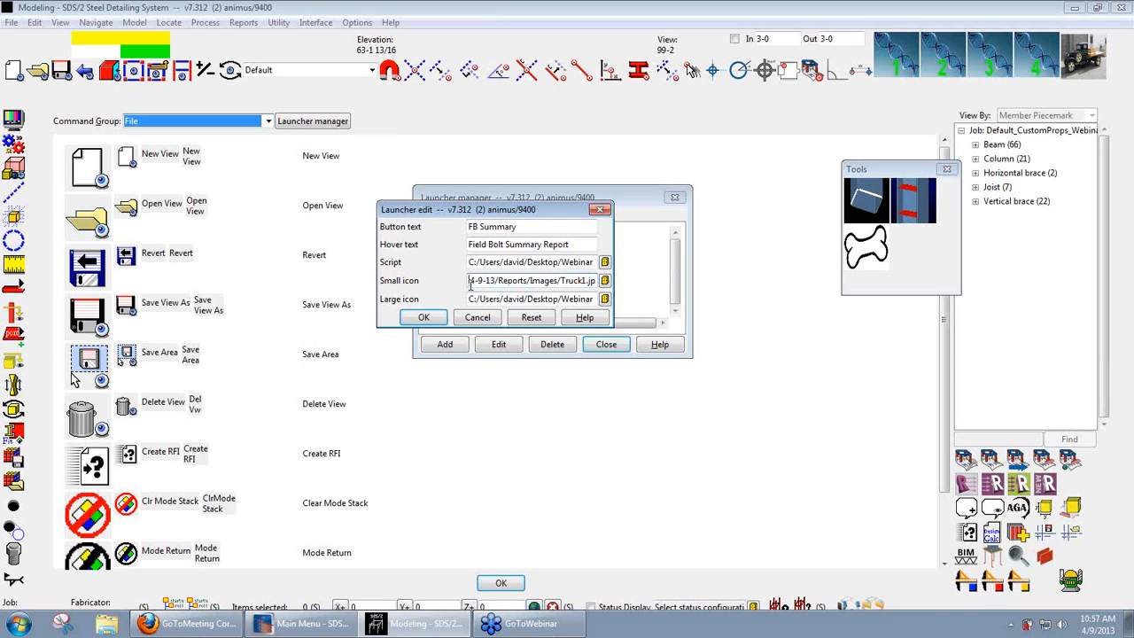
left_click_drag(470, 280, 593, 281)
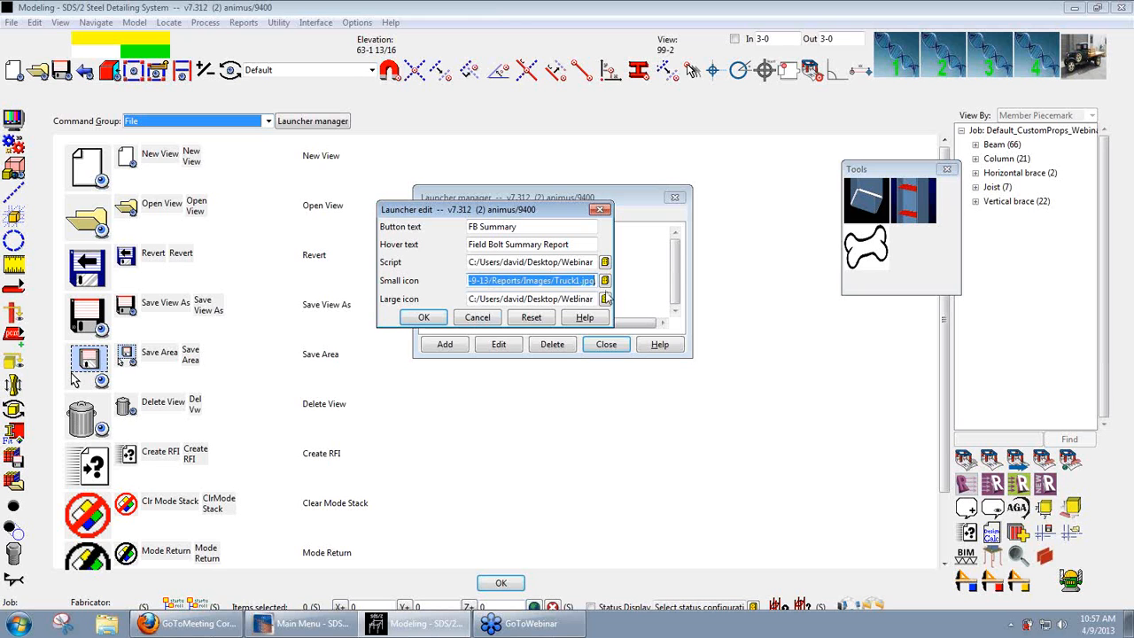
key("Delete")
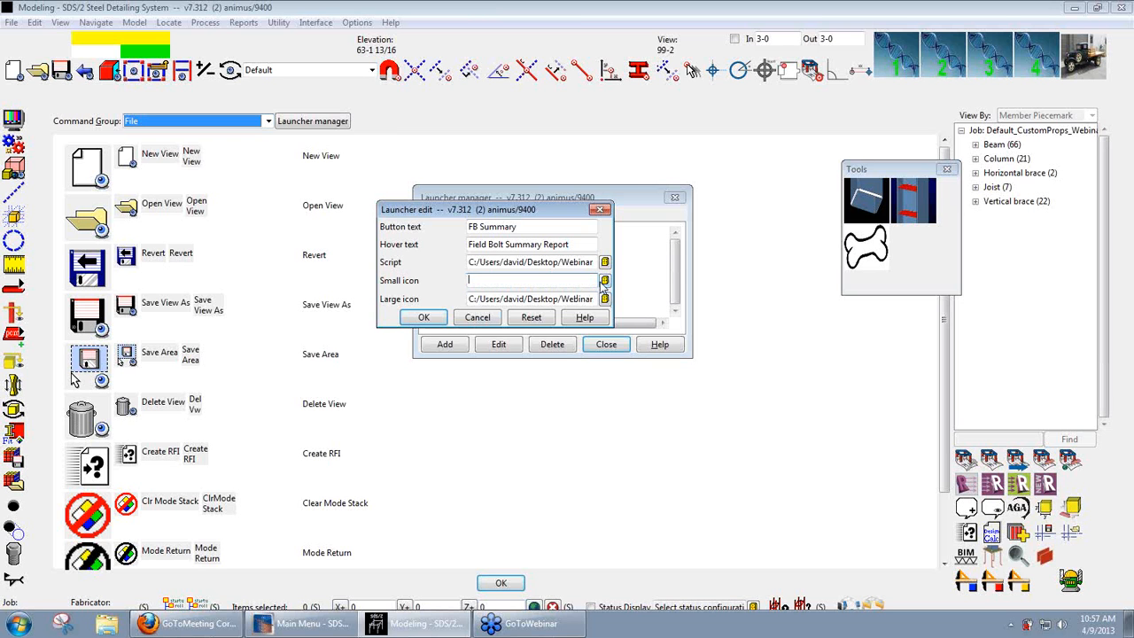
left_click_drag(470, 299, 665, 317)
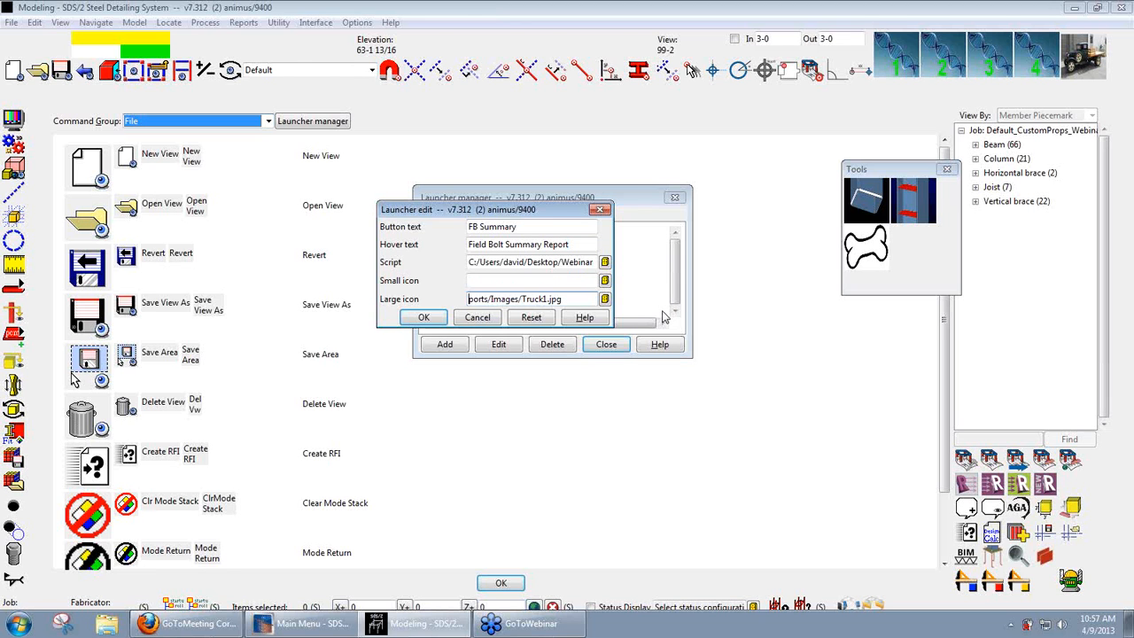
key("Delete")
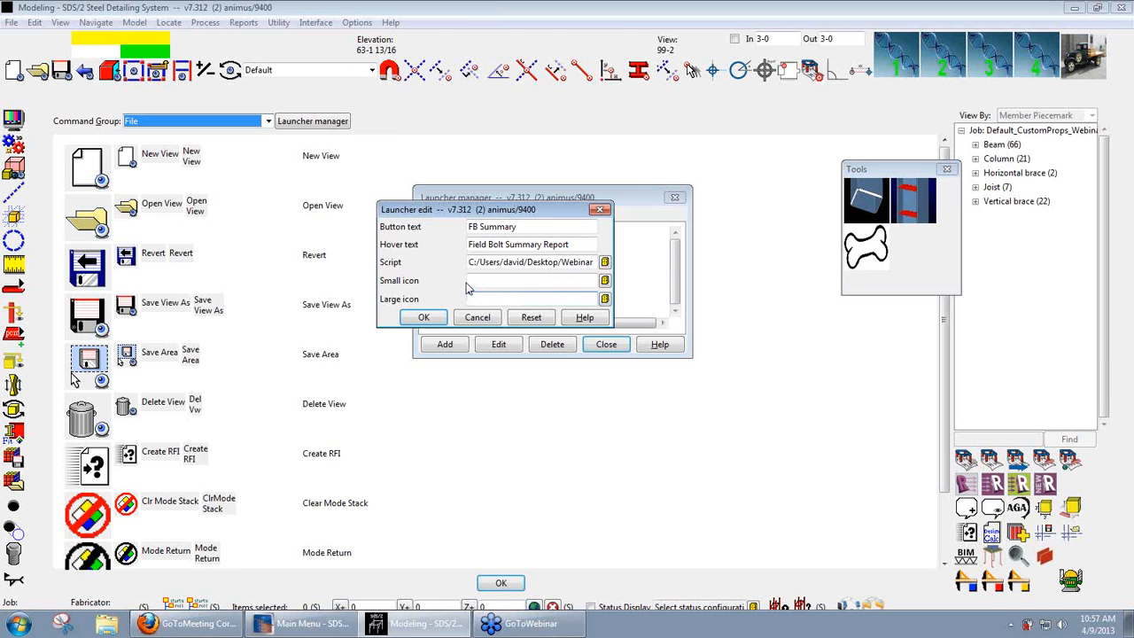
left_click(423, 318)
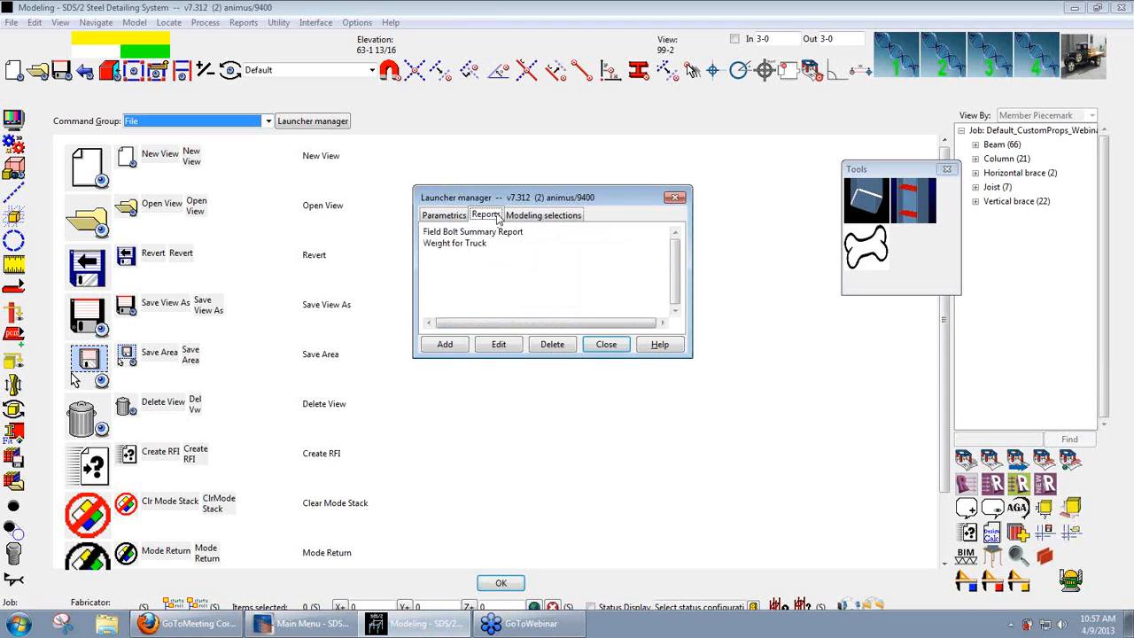
left_click(599, 348)
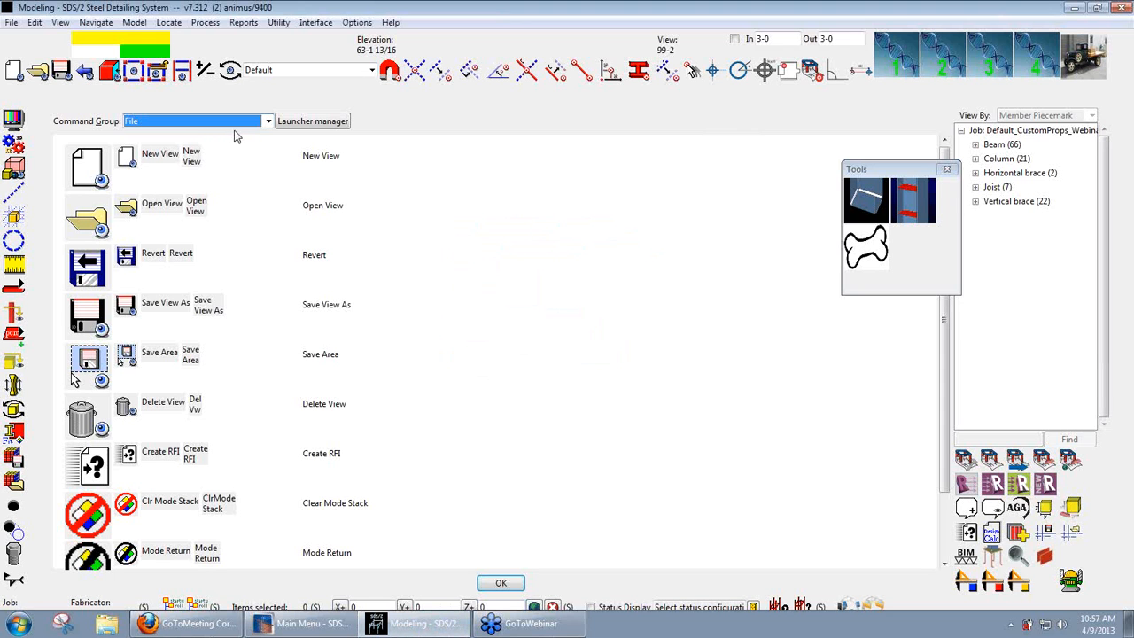
Step: Place the FB Summary text launcher from the Report Launchers command group in the toolbar area beneath the numbered DNA icons
left_click(265, 124)
scroll(155, 235, "down", 10)
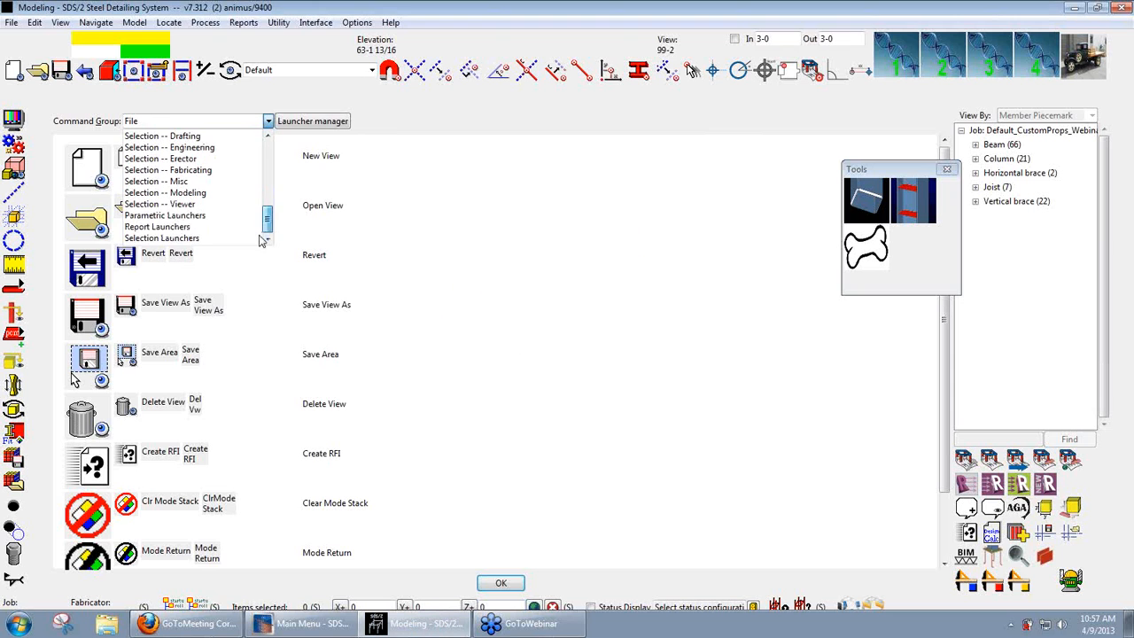
left_click(158, 228)
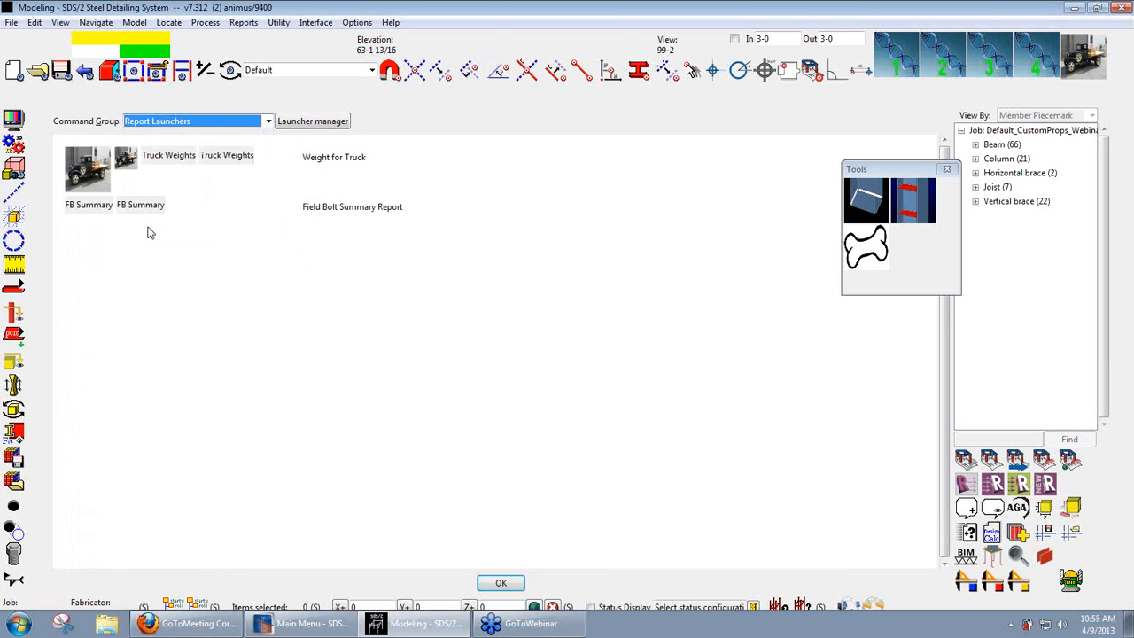
left_click_drag(80, 217, 883, 92)
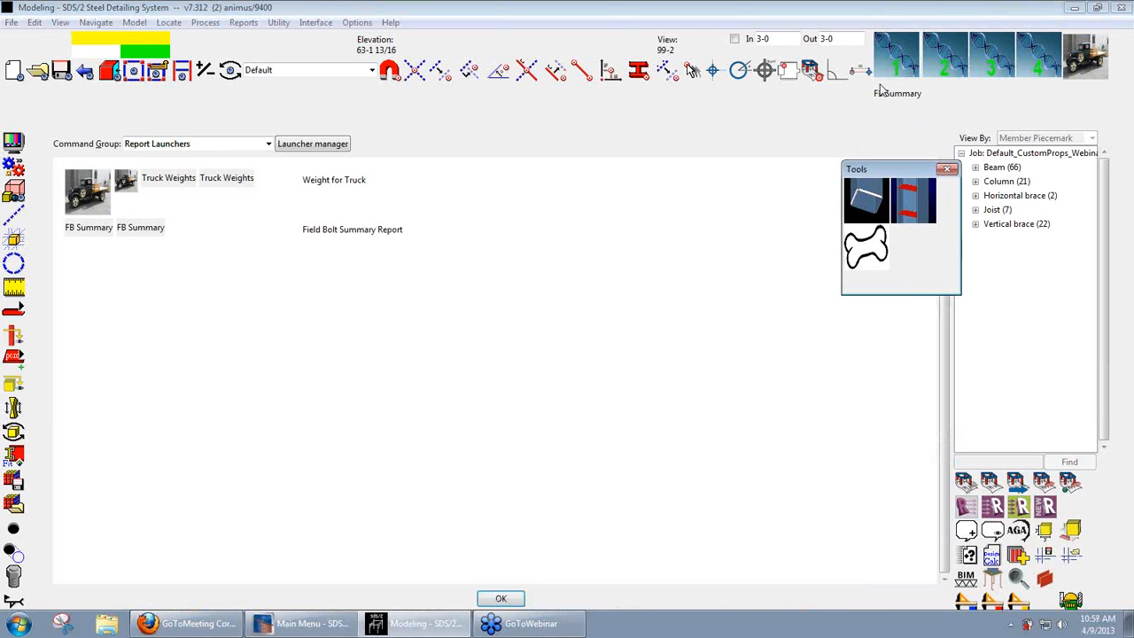
Step: Finish the toolbar customisation and save it to the FRAME-7_3_SW-Webinar configuration, overwriting the existing file
left_click(501, 599)
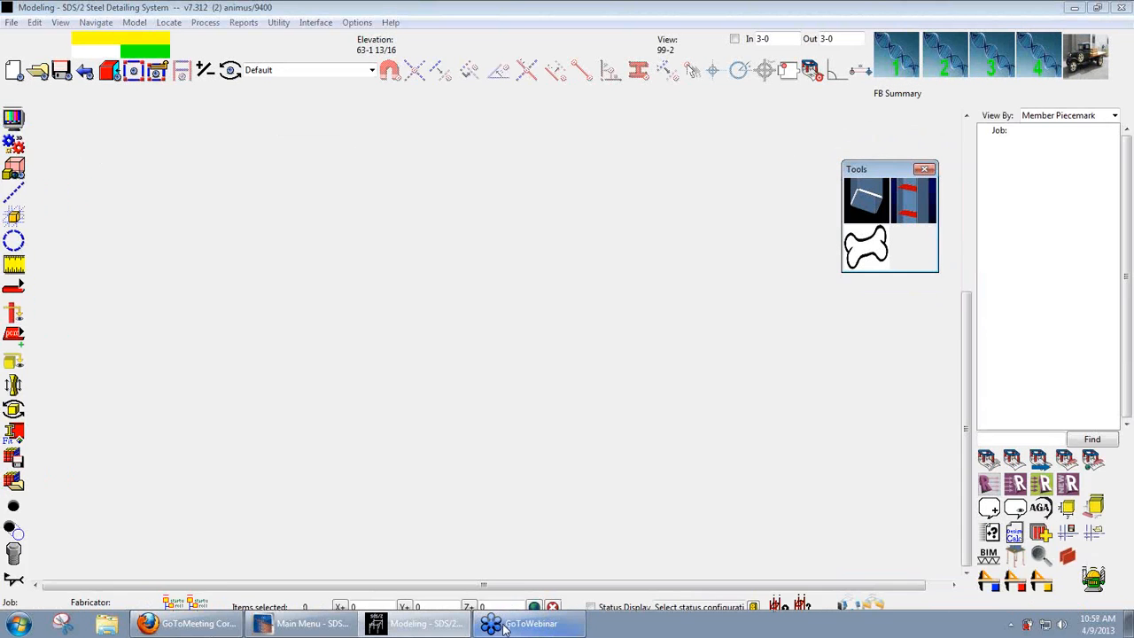
left_click(739, 482)
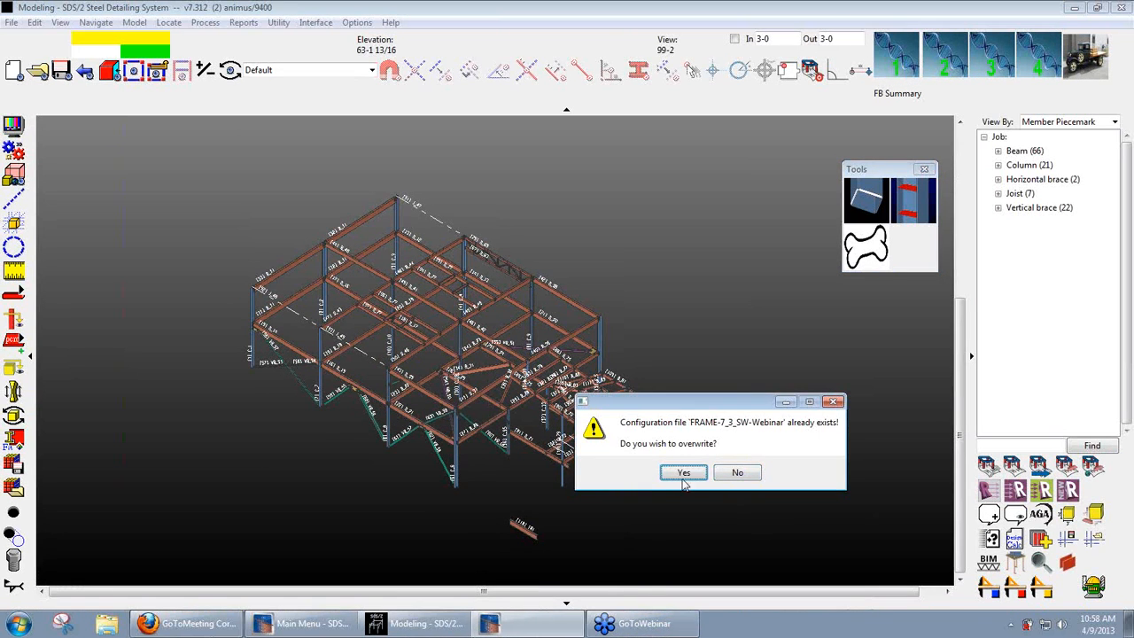
left_click(680, 472)
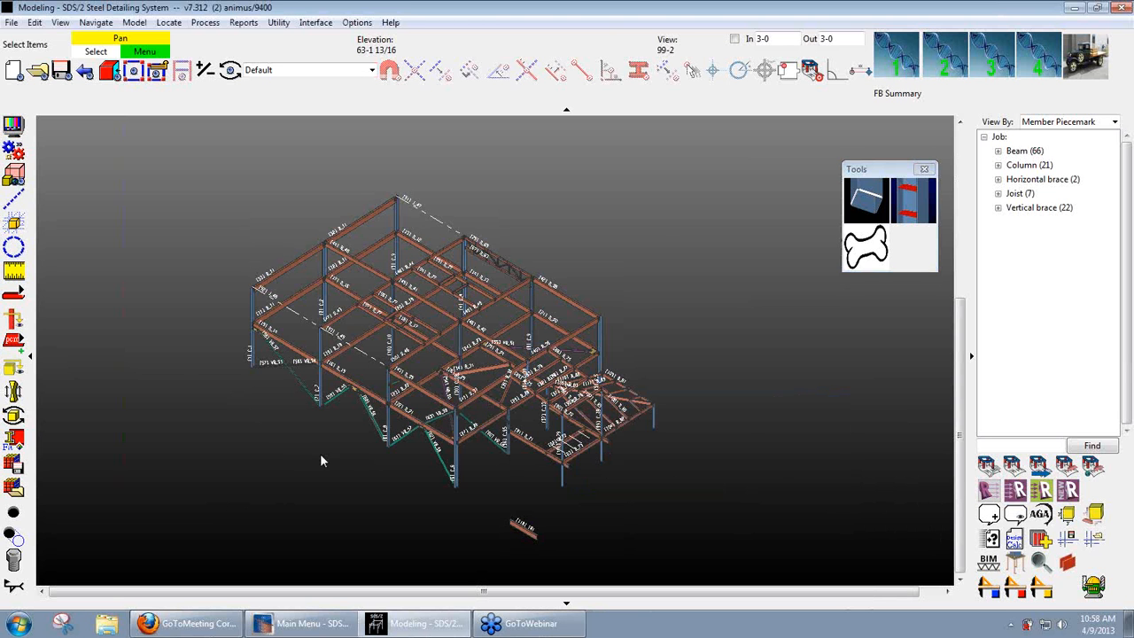
scroll(450, 282, "up", 2)
middle_click_drag(317, 353, 446, 396)
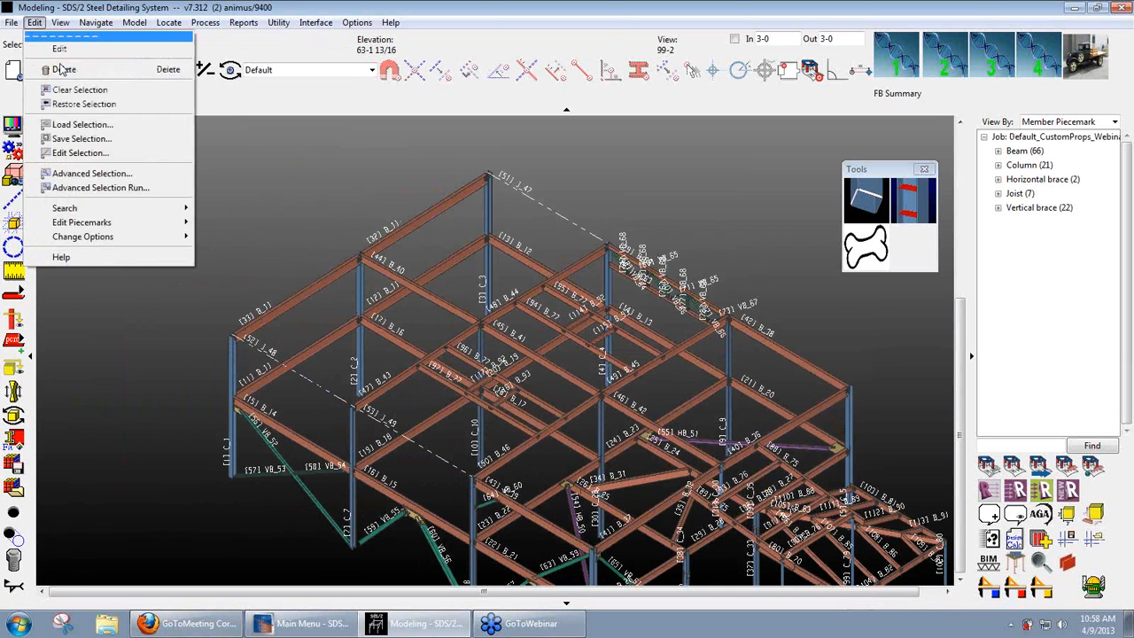
left_click(36, 23)
key("Escape")
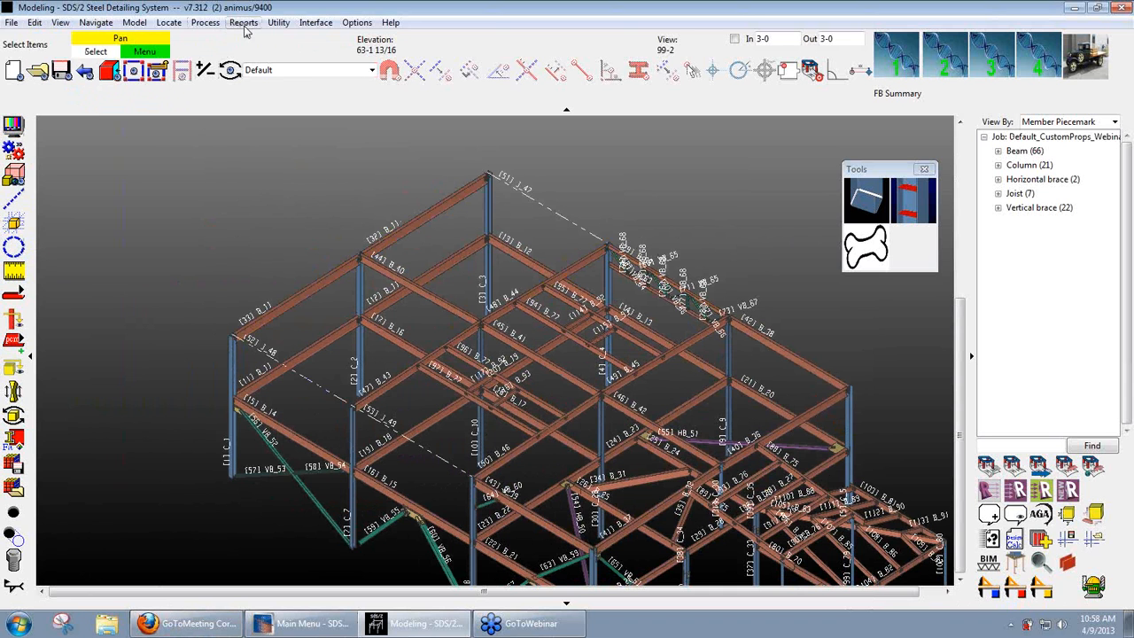
left_click(243, 23)
left_click(188, 198)
scroll(514, 353, "up", 1)
middle_click_drag(513, 354, 463, 359)
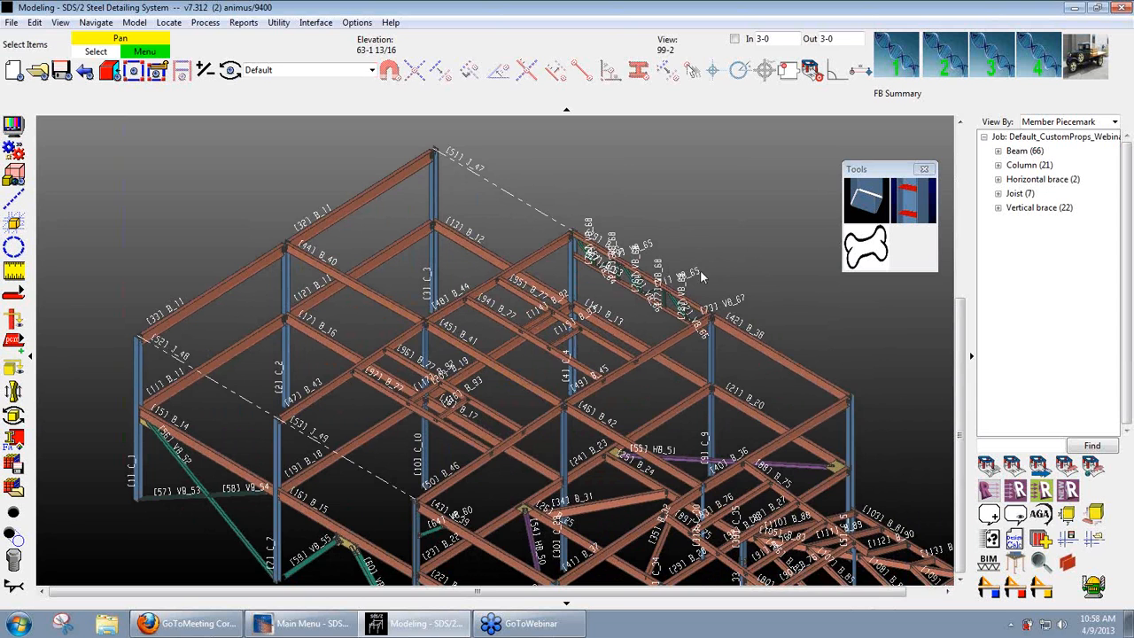
Step: Select members with the numbered DNA 1 selection launcher, run the truck launcher's selected-members report on them, and close the report
scroll(704, 278, "down", 1)
scroll(744, 222, "down", 1)
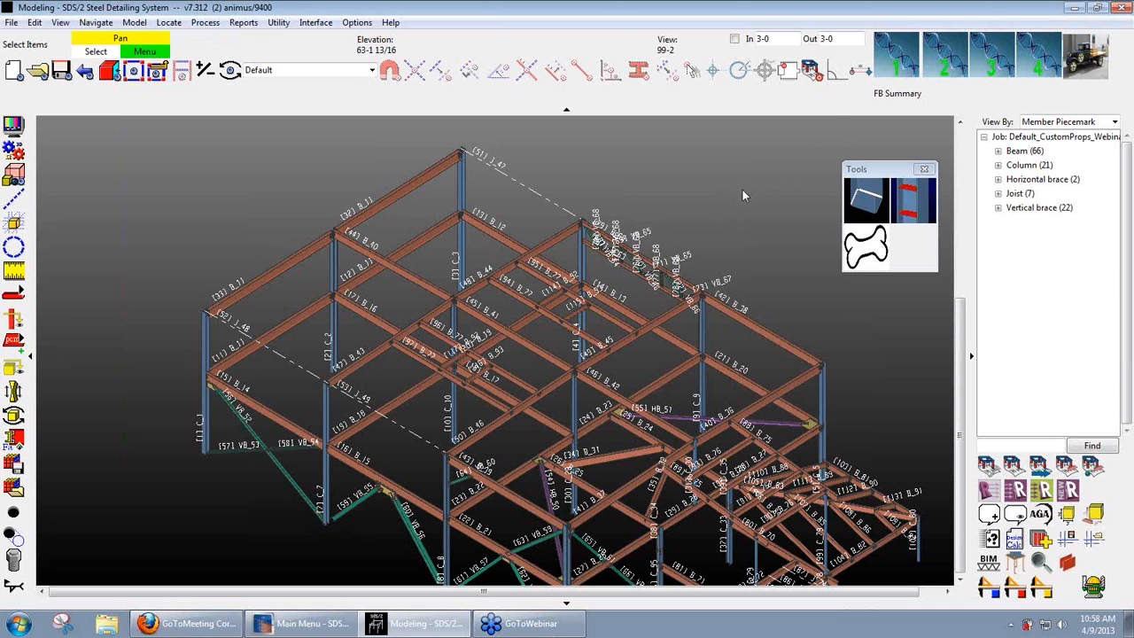
scroll(699, 281, "down", 3)
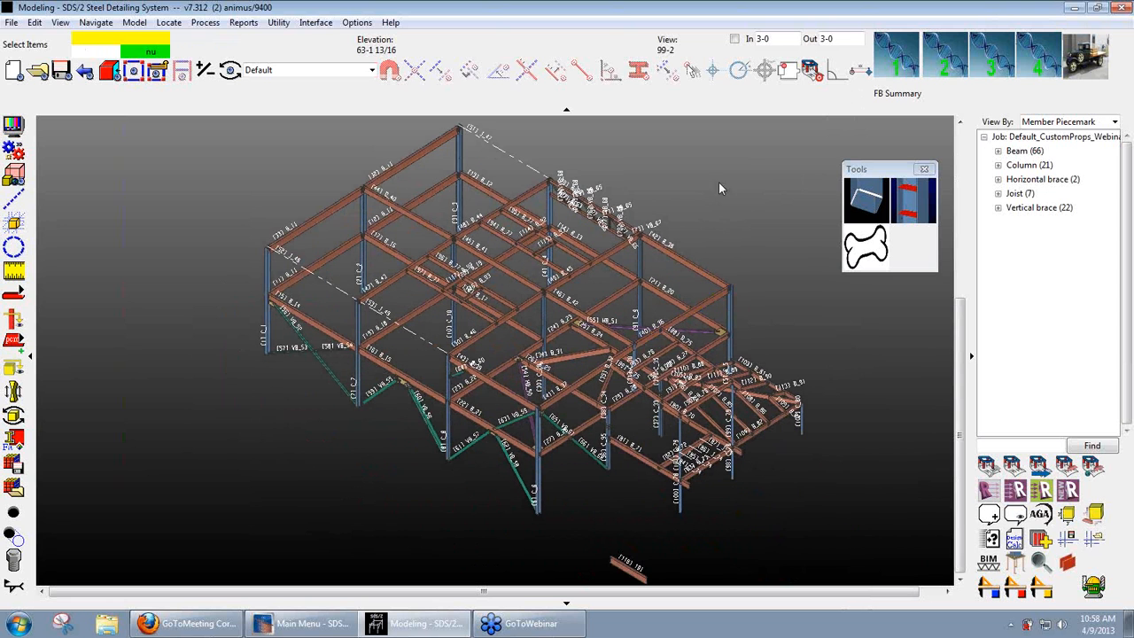
left_click(892, 64)
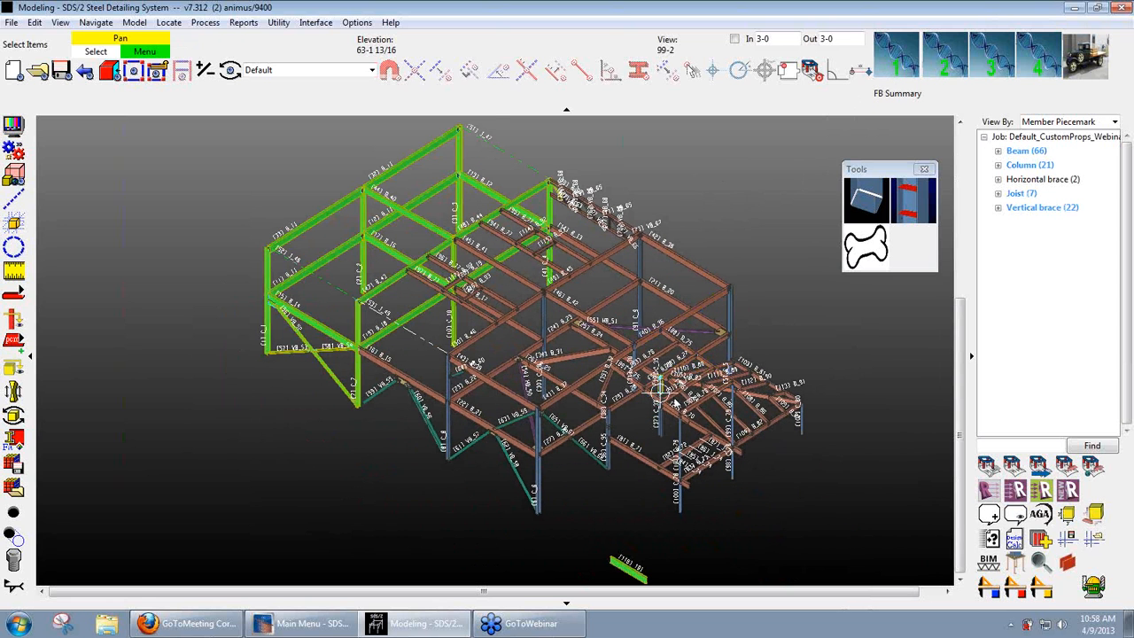
left_click(1092, 60)
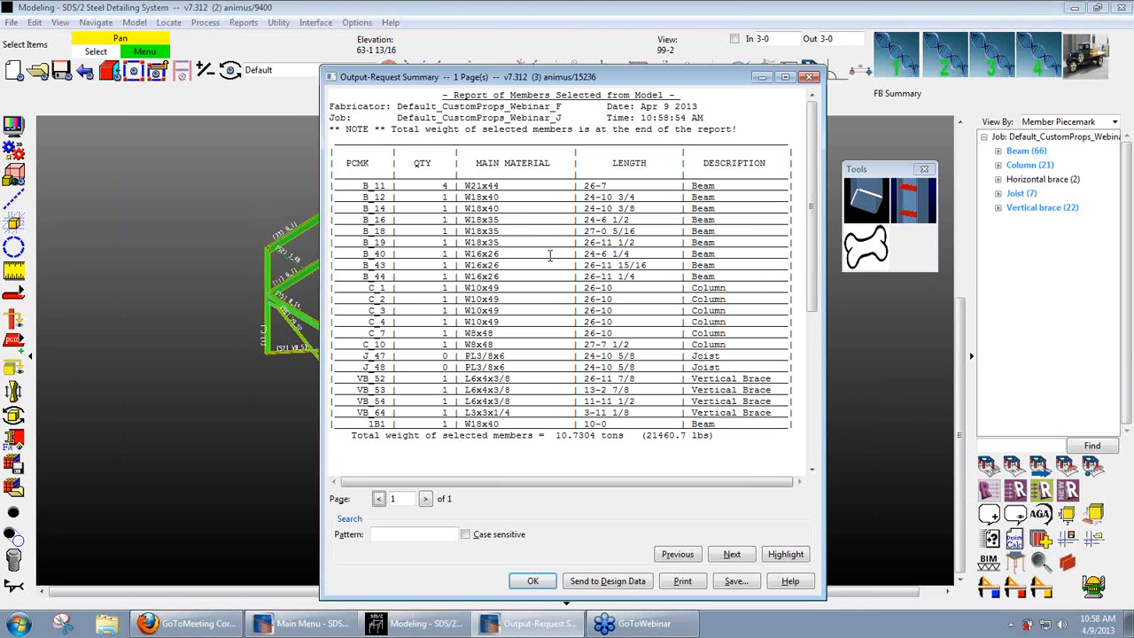
left_click_drag(590, 80, 343, 53)
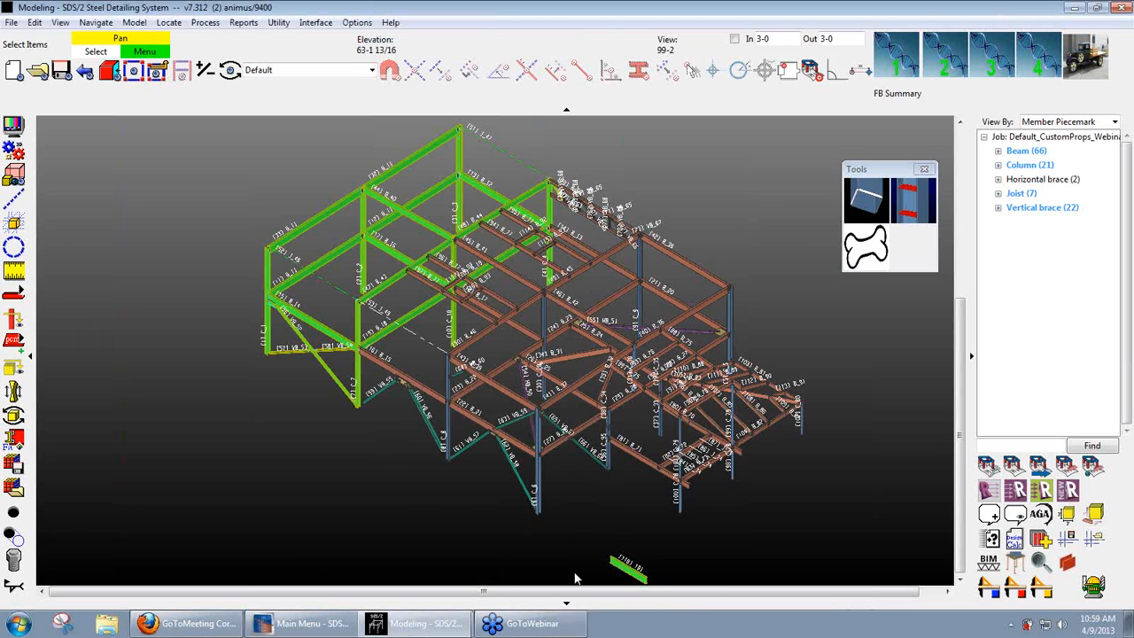
left_click(286, 553)
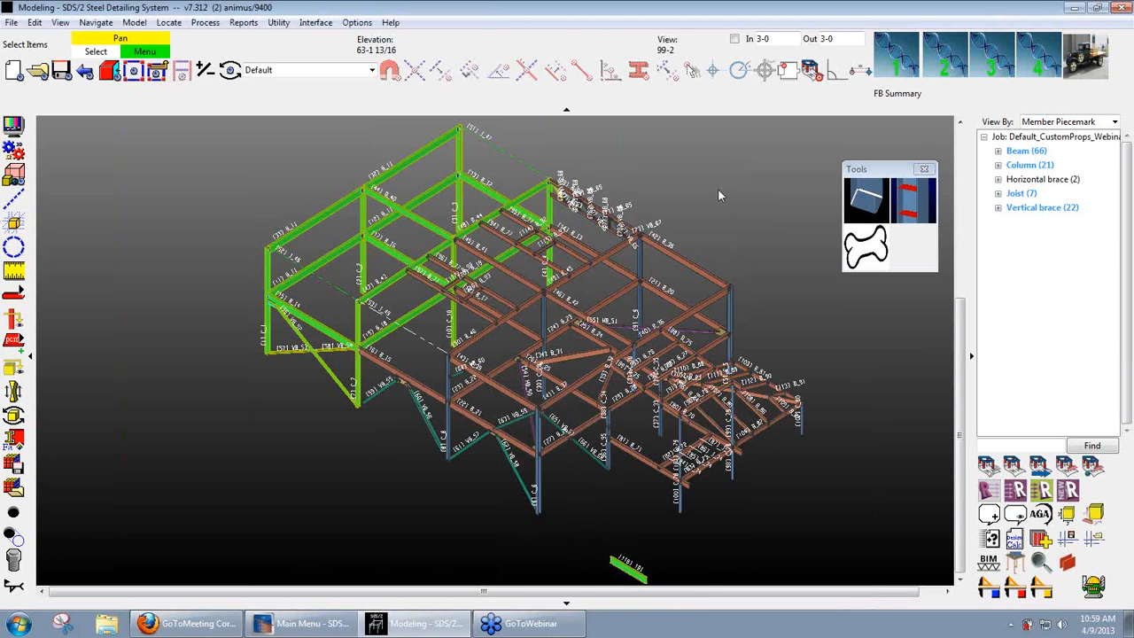
Step: Clear the model selection, rerun the truck launcher's report on columns C_1 to C_8 chosen from the member list, and close it
left_click(696, 184)
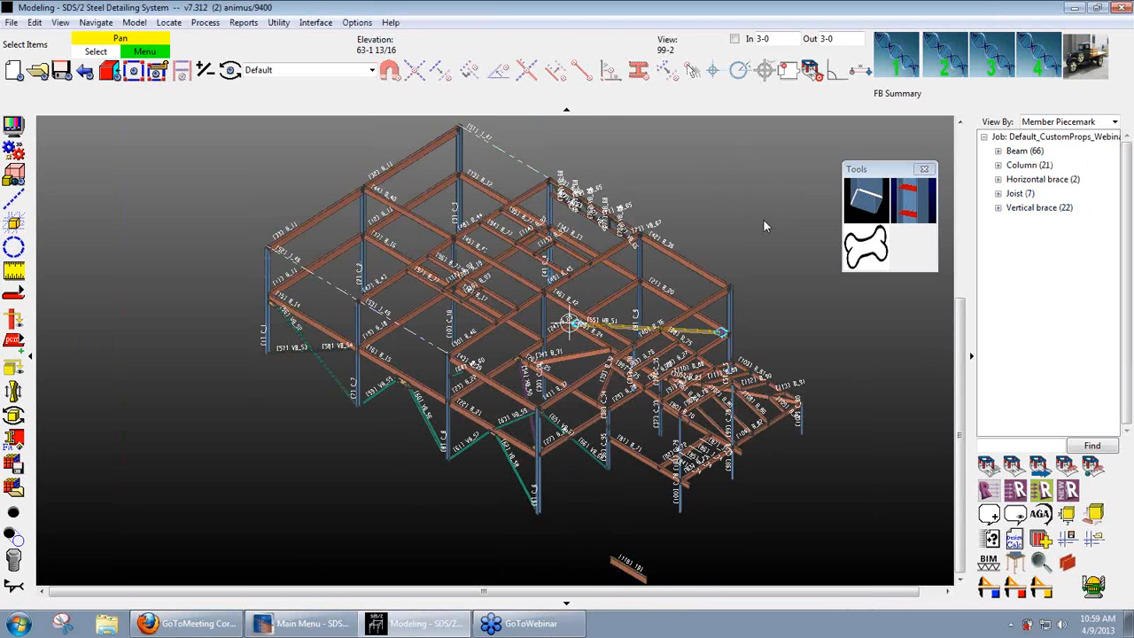
left_click(1086, 66)
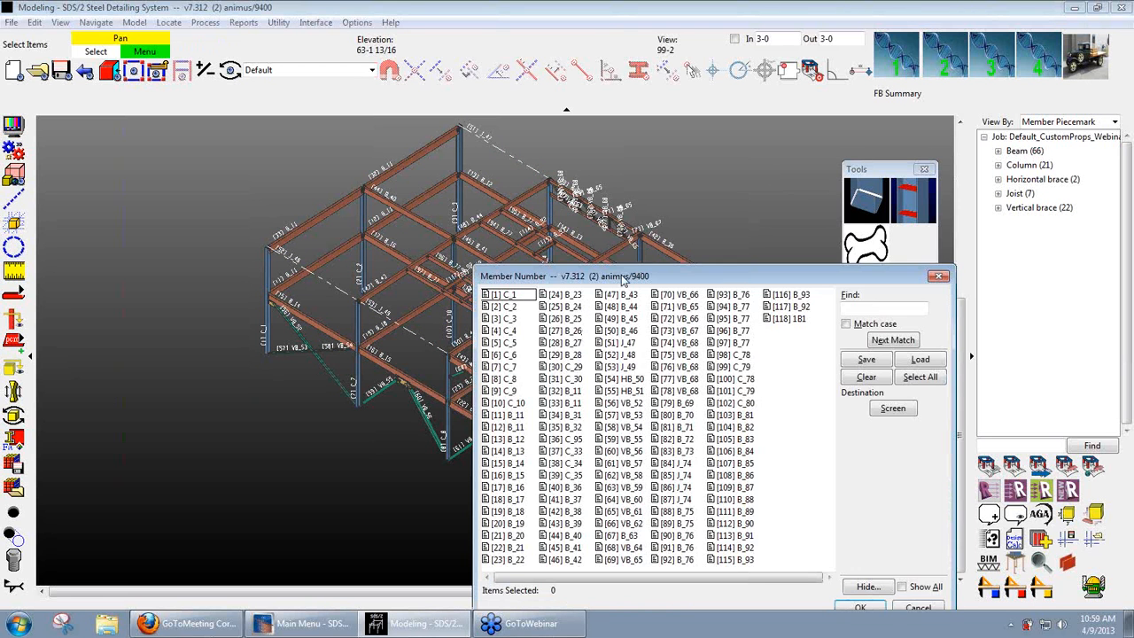
left_click_drag(625, 280, 435, 194)
left_click_drag(325, 205, 321, 287)
left_click(665, 513)
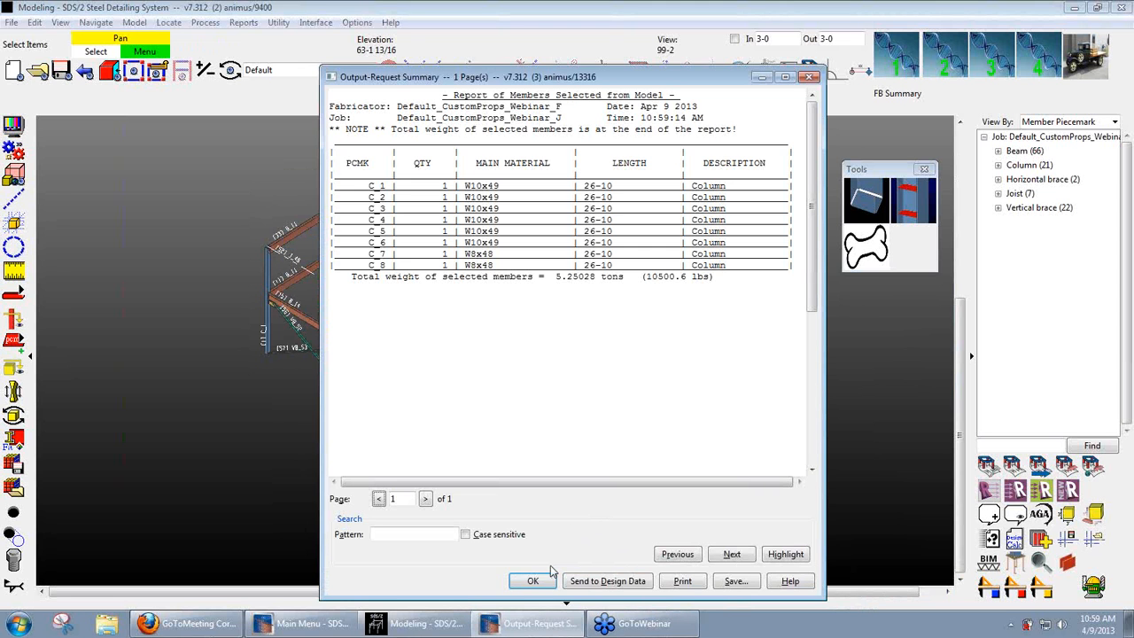
left_click(532, 581)
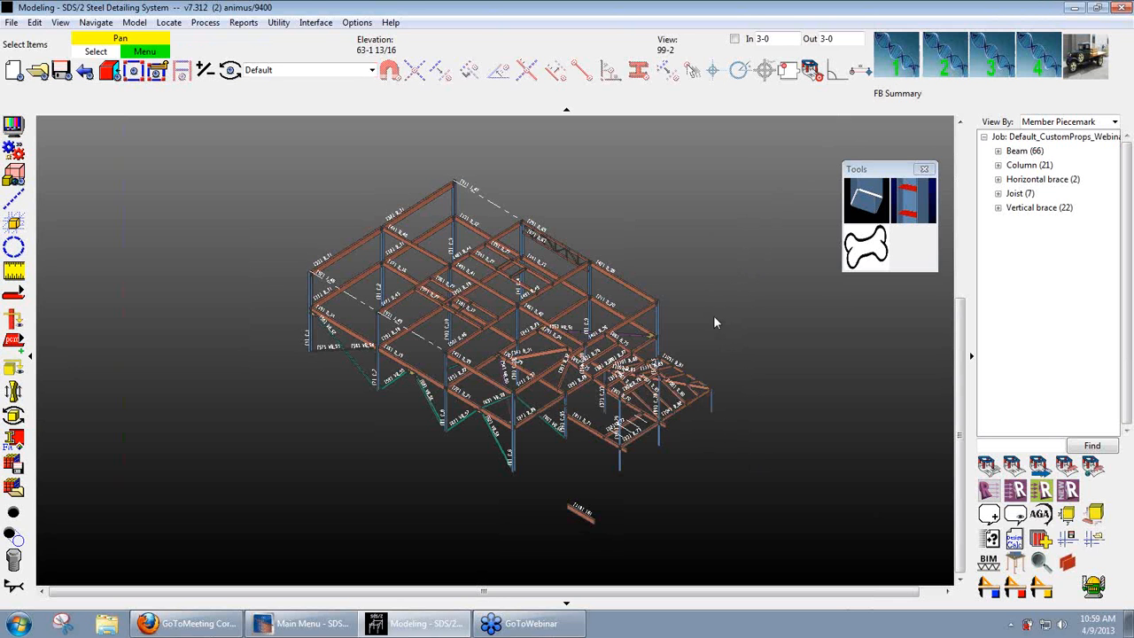
Step: Minimise the modeling window and view the launcher folders in launchers > parametric through the SDS2_7.3B desktop shortcut
left_click(1073, 8)
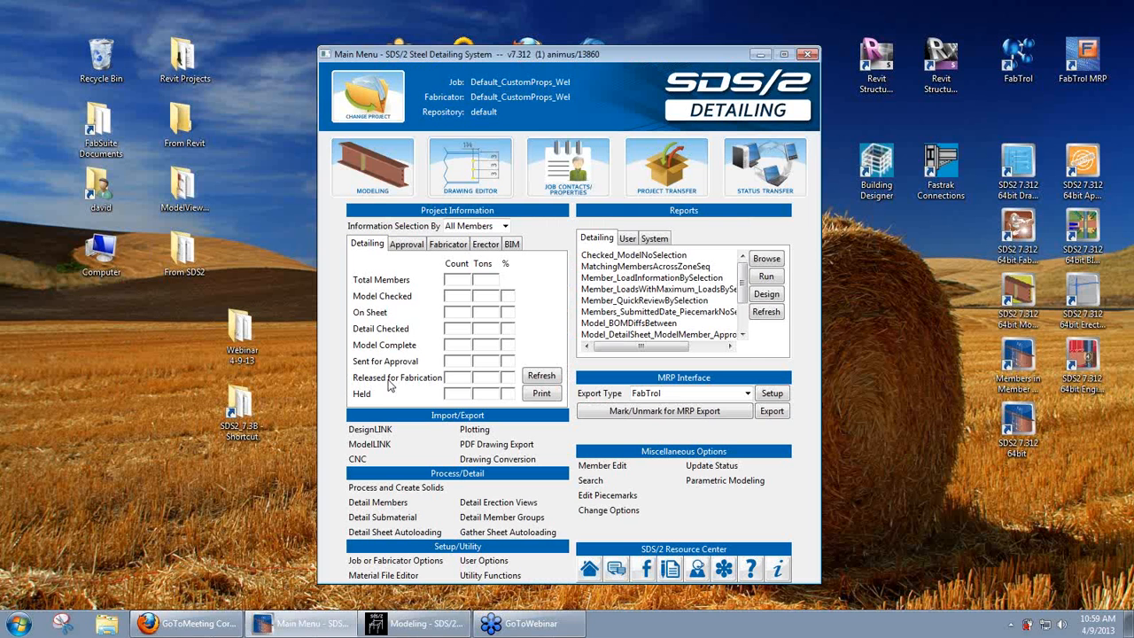
double_click(235, 412)
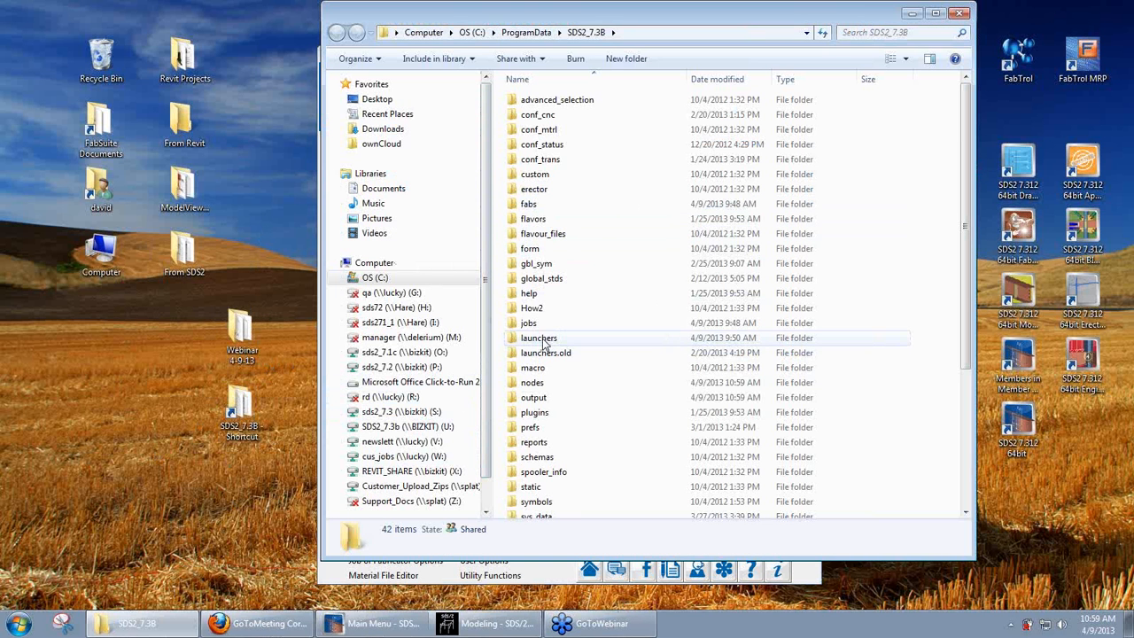
double_click(542, 341)
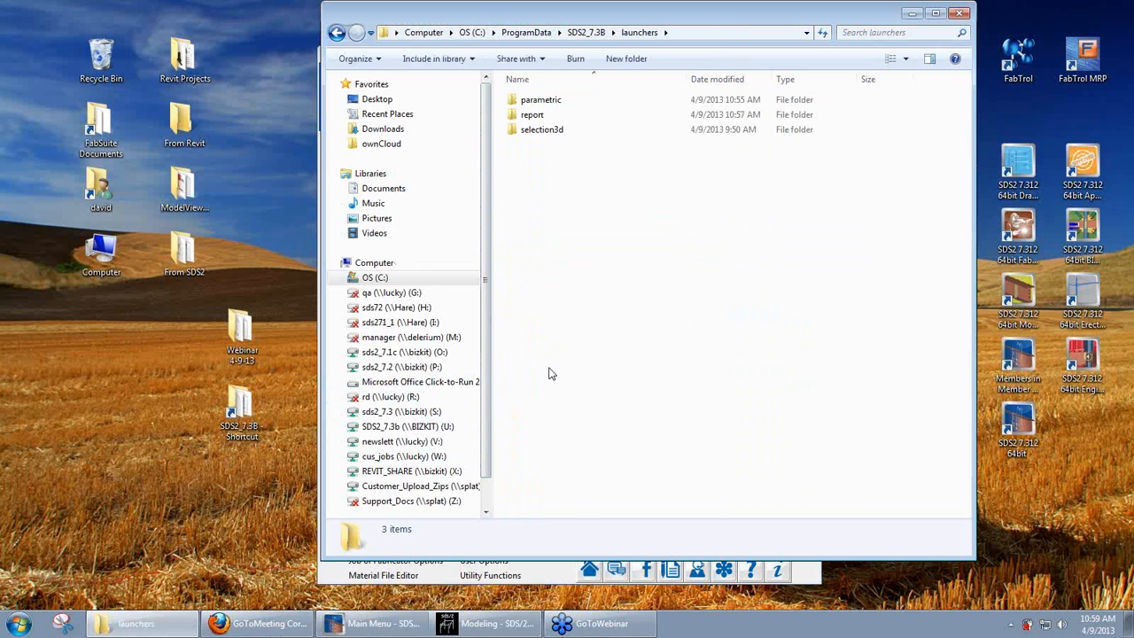
double_click(538, 100)
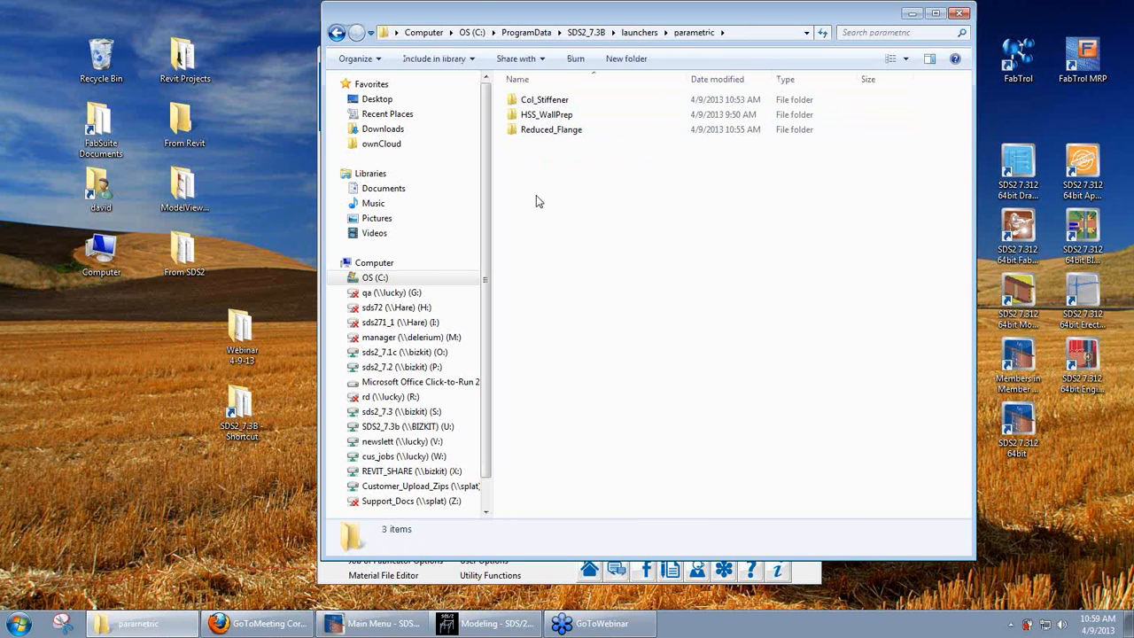
left_click(528, 100)
left_click(536, 130)
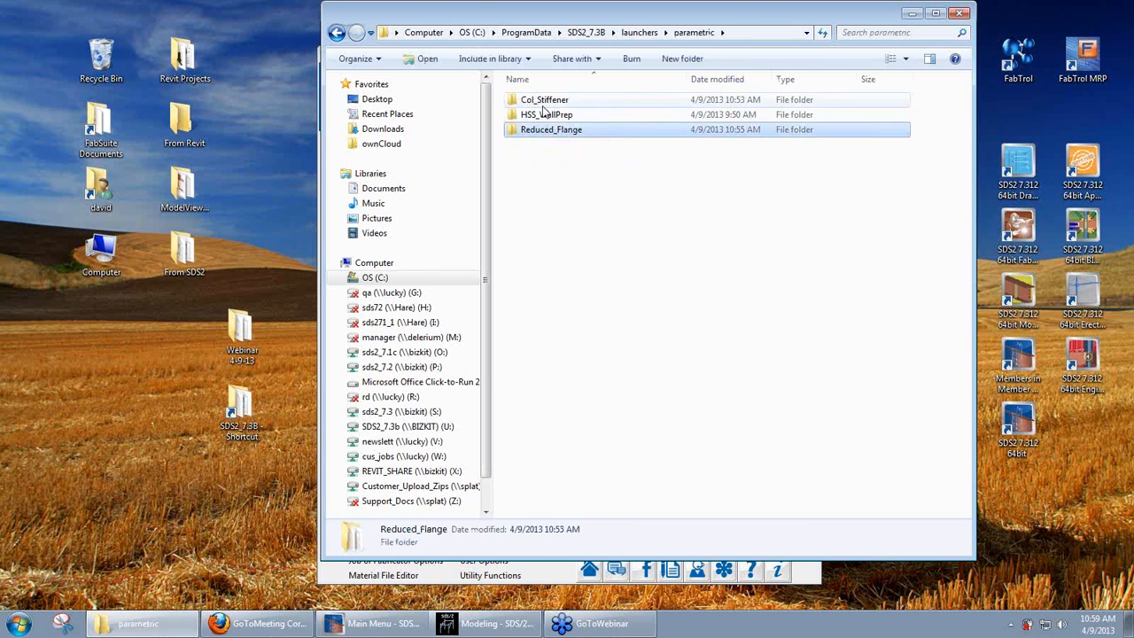
left_click(545, 103)
left_click(556, 116)
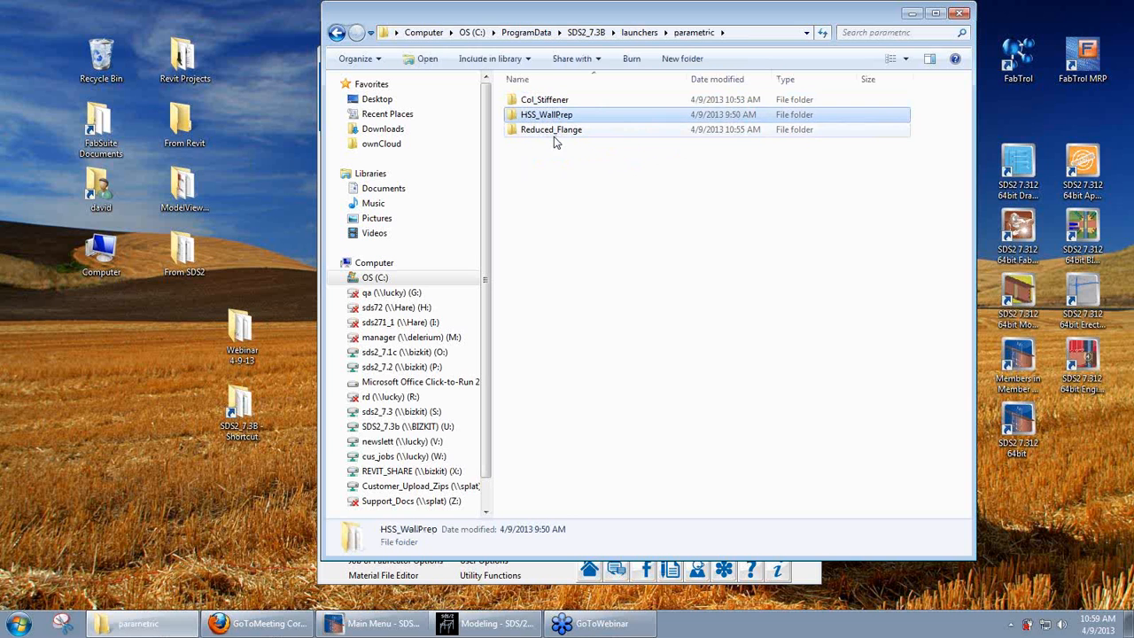
left_click(554, 135)
left_click(558, 164)
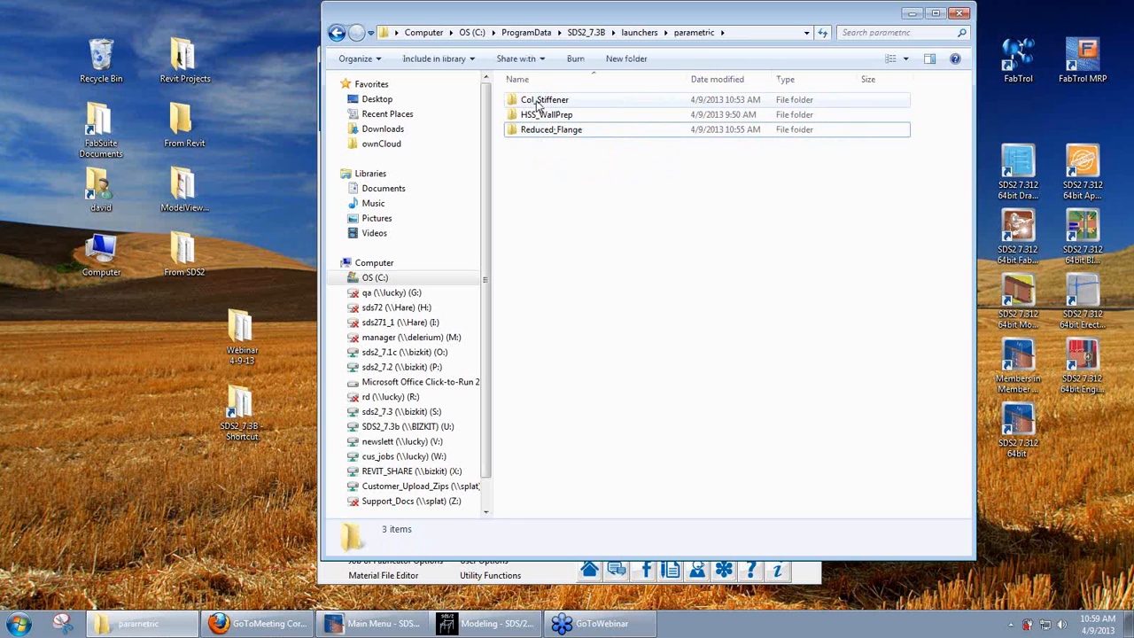
Step: Examine the config, icon1, icon2 and script files in the Col_Stiffener folder and return to the launchers folder
double_click(536, 104)
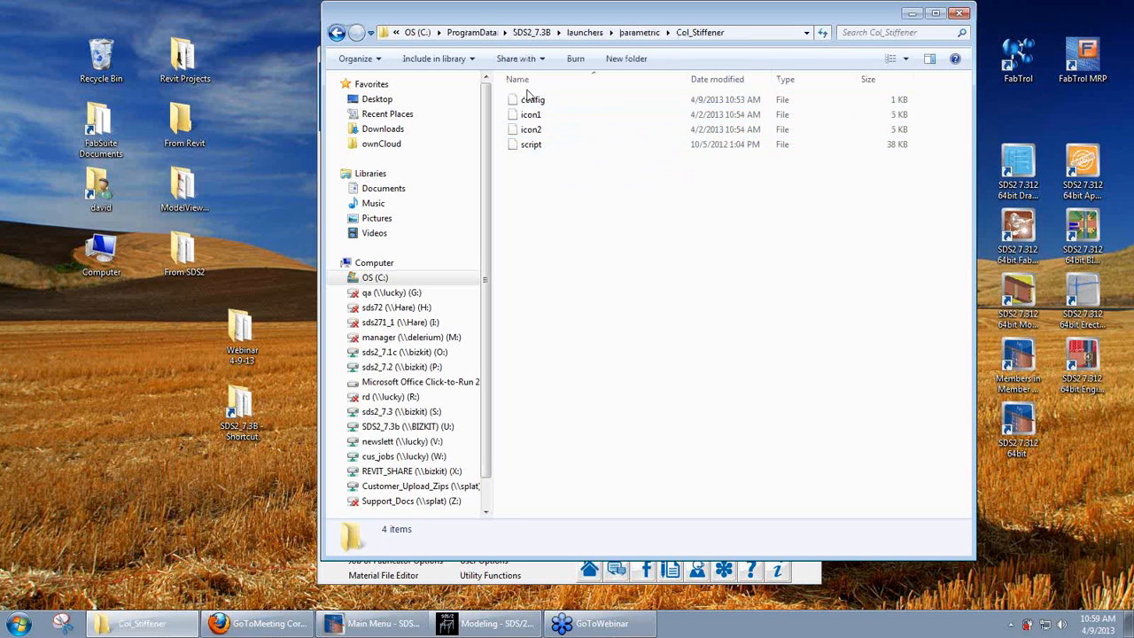
left_click(531, 102)
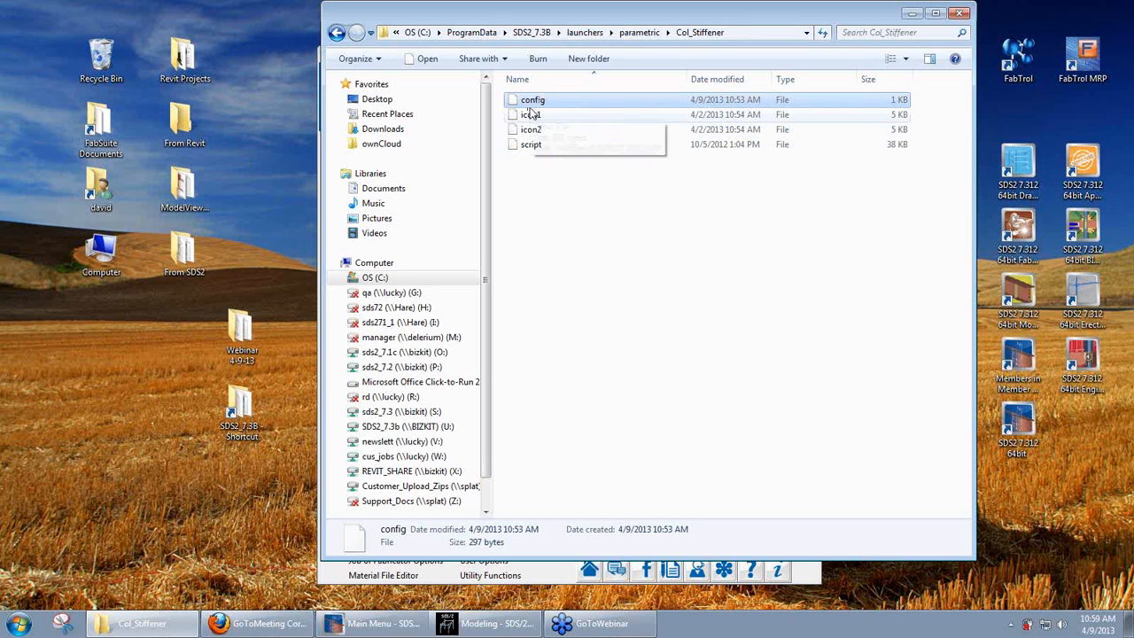
left_click(533, 115)
left_click(536, 129)
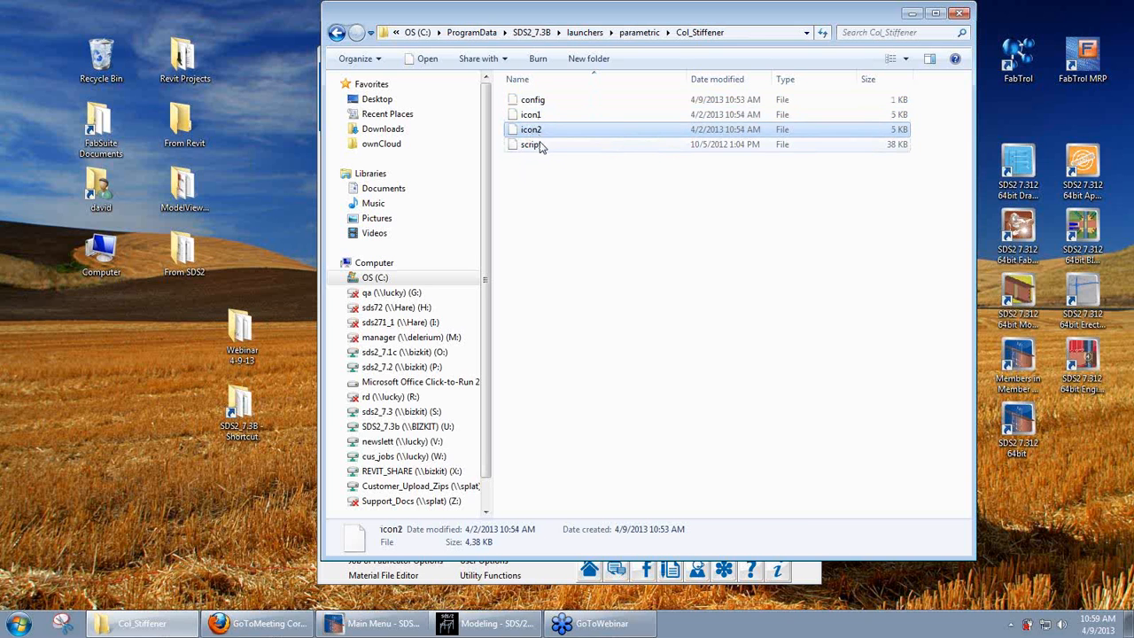
left_click(537, 144)
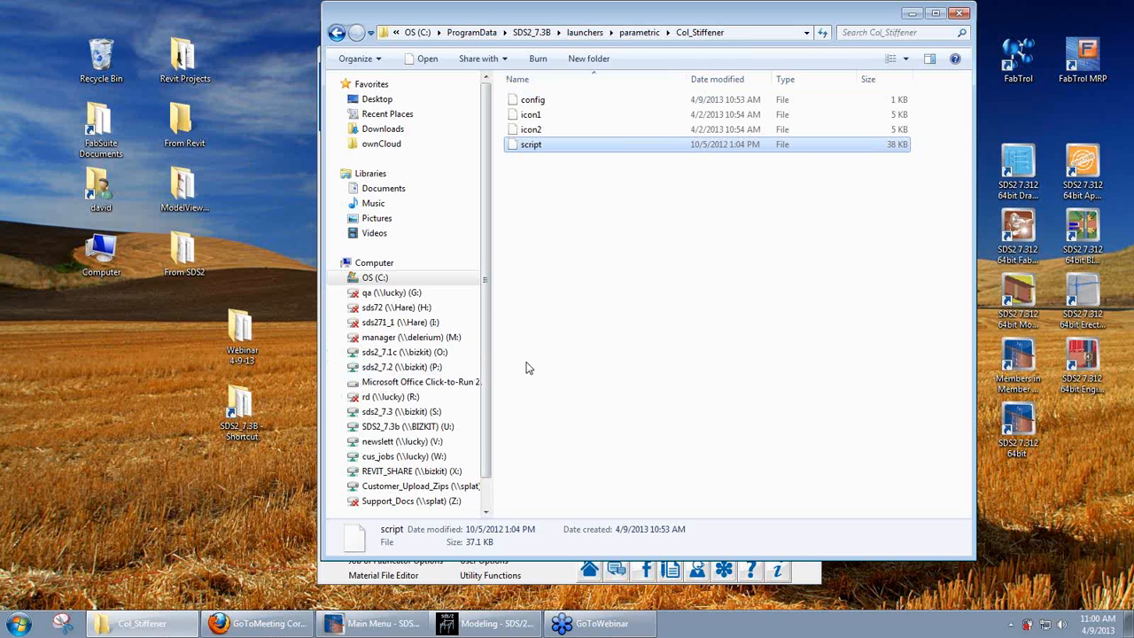
left_click(643, 354)
key("BackSpace")
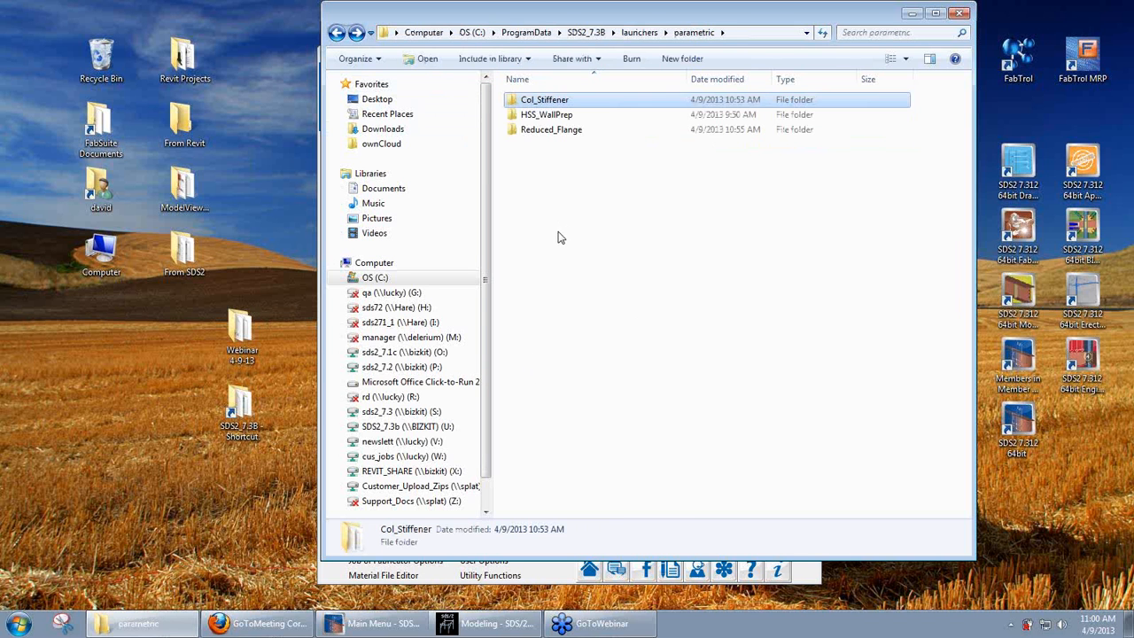
left_click(607, 309)
left_click(337, 32)
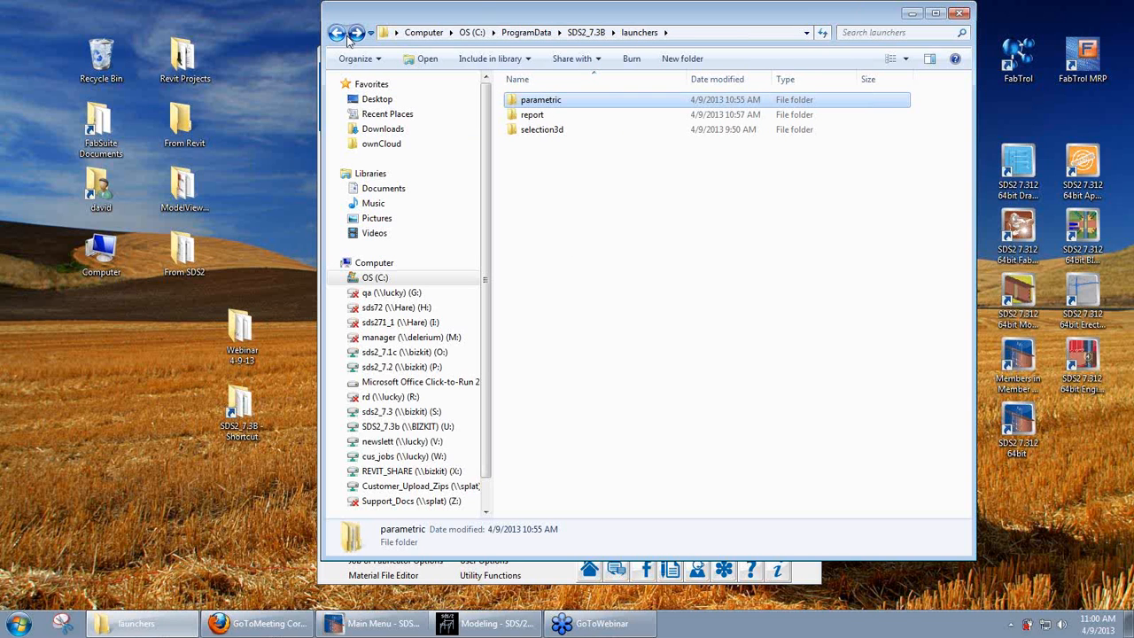
Step: Open the script file from the parametric > Reduced_Flange folder in WordPad
left_click(669, 201)
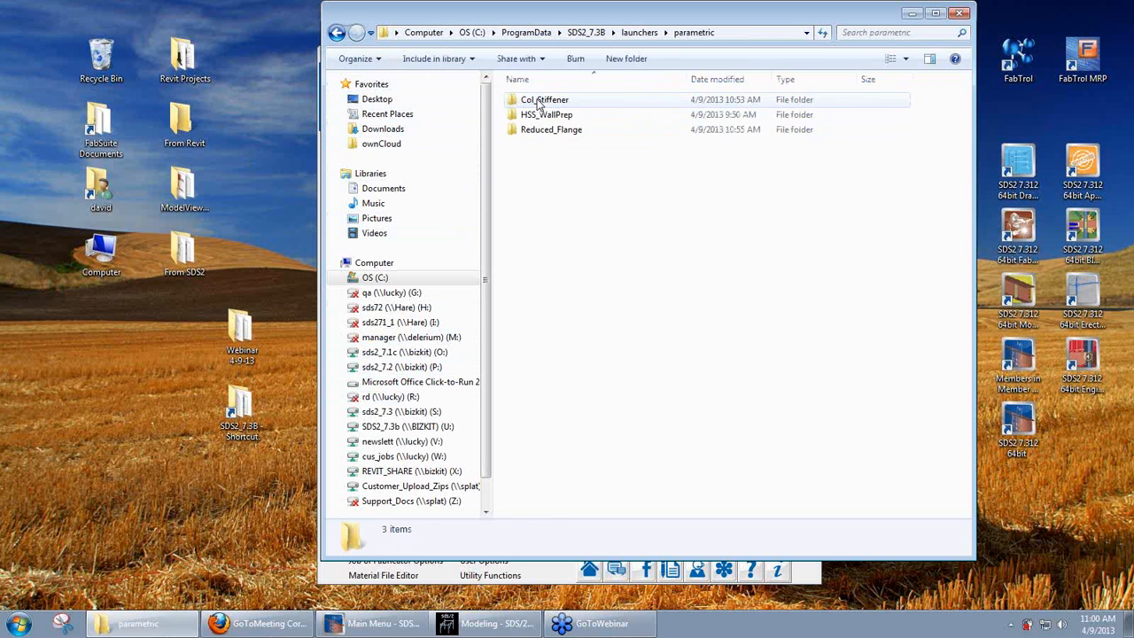
left_click(538, 129)
double_click(538, 130)
left_click(532, 144)
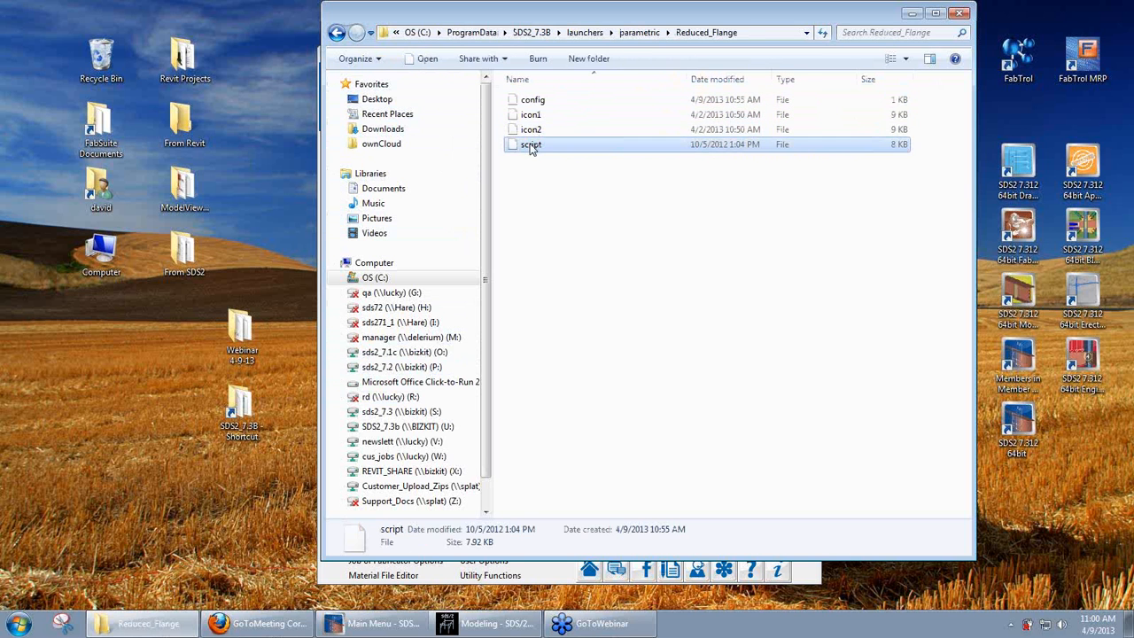
right_click(530, 146)
left_click(564, 154)
scroll(571, 372, "down", 5)
double_click(438, 377)
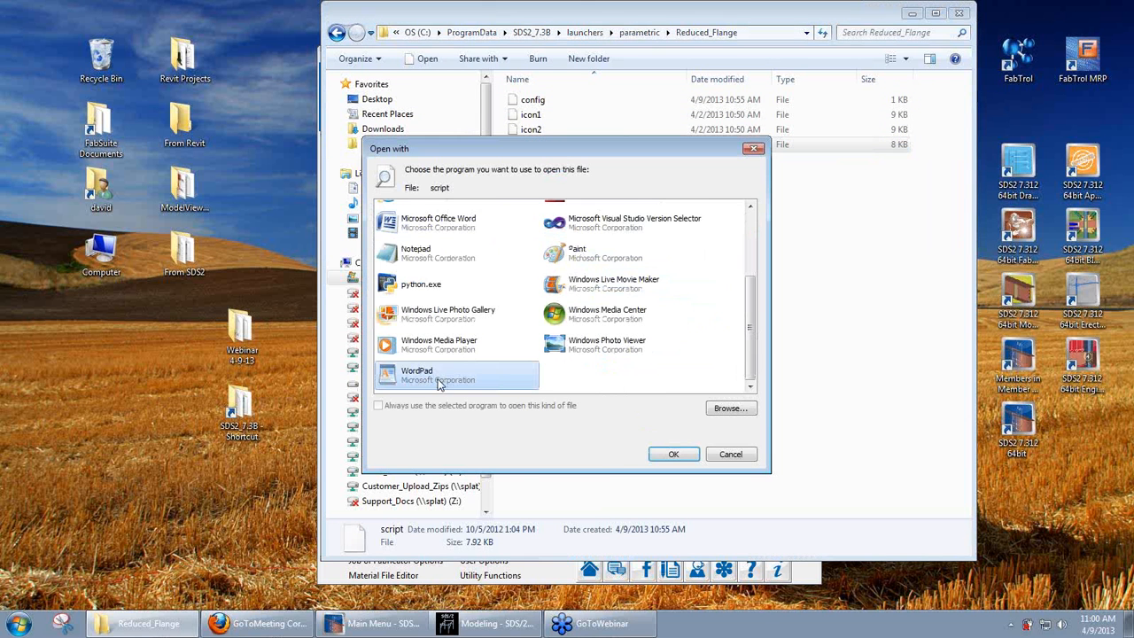
Step: Look through the Reduced_Flange script's code, then close WordPad and the Reduced_Flange folder window
scroll(373, 352, "down", 20)
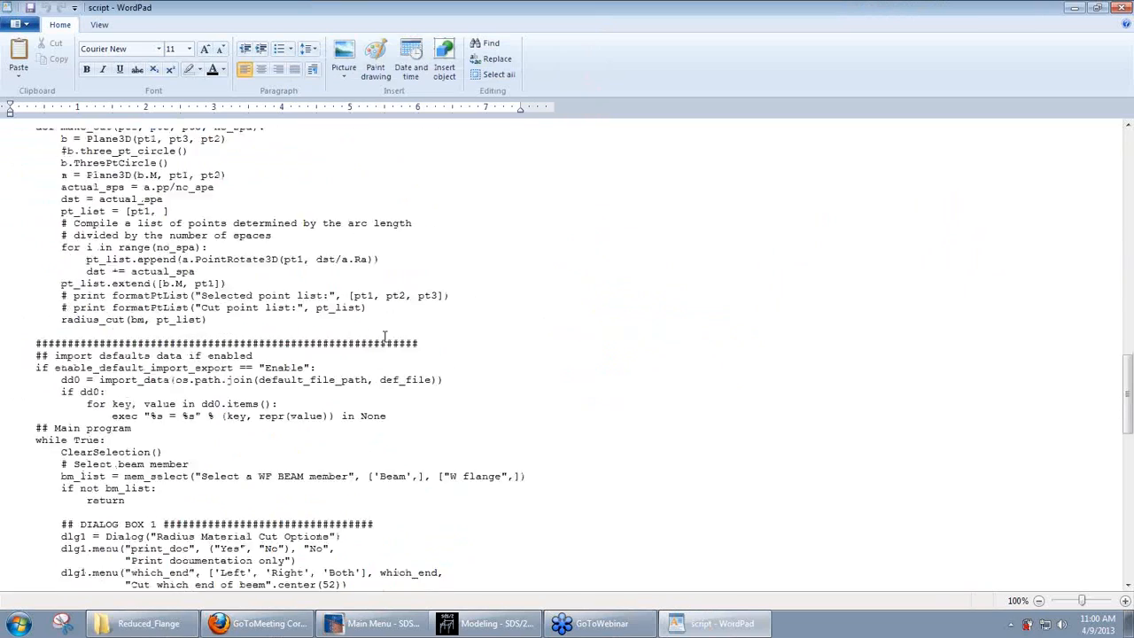
scroll(383, 341, "up", 20)
scroll(383, 344, "down", 15)
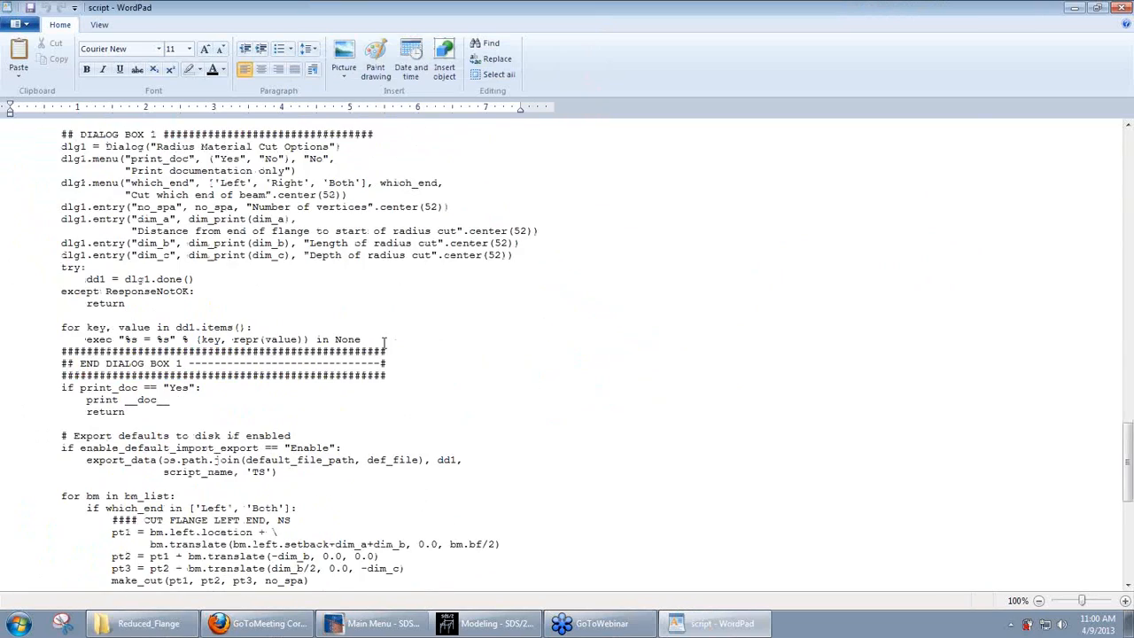
left_click(1122, 8)
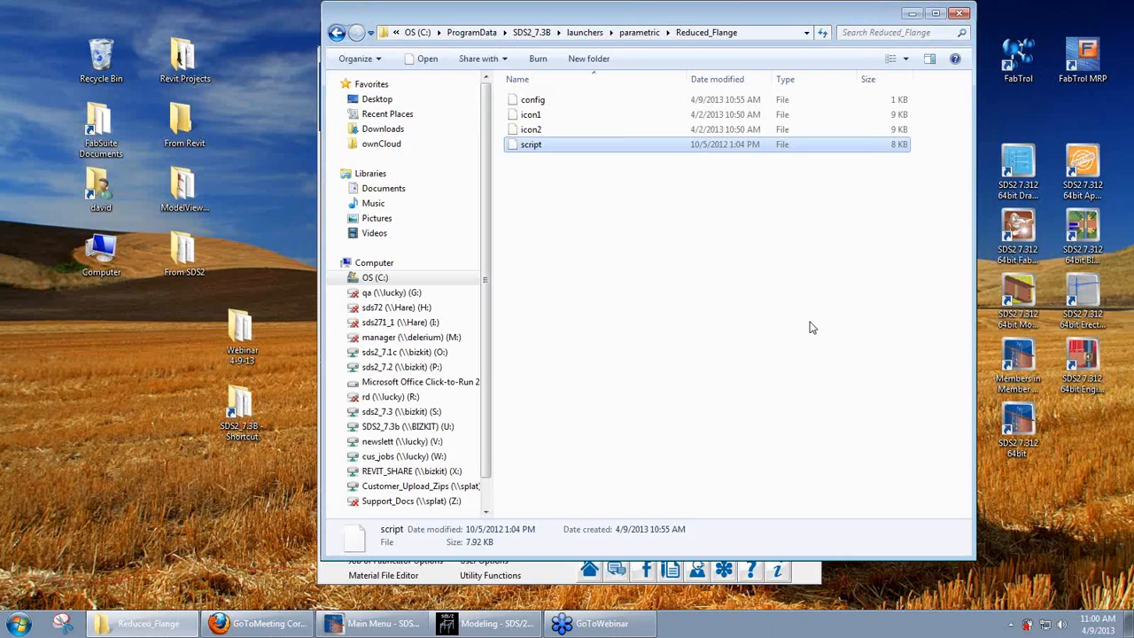
left_click(960, 13)
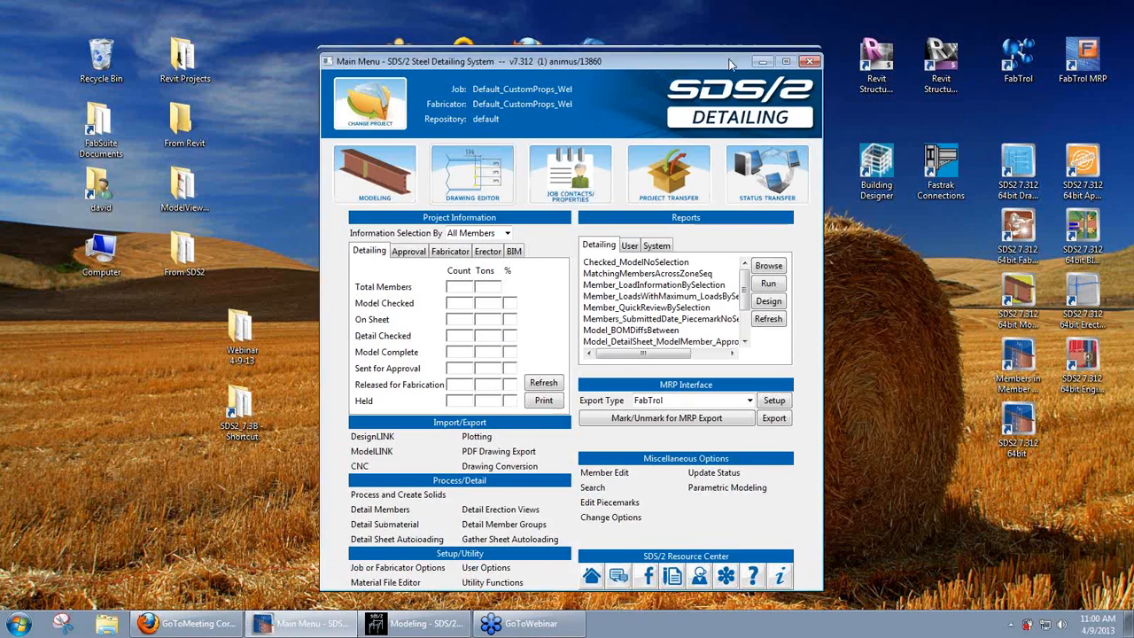
Step: Minimise the SDS/2 main menu, open the desktop folder Webinar 4-9-13 > Parametrics, and select the original Beam_ReducedFlg_v2.02.py script
left_click_drag(730, 64, 745, 97)
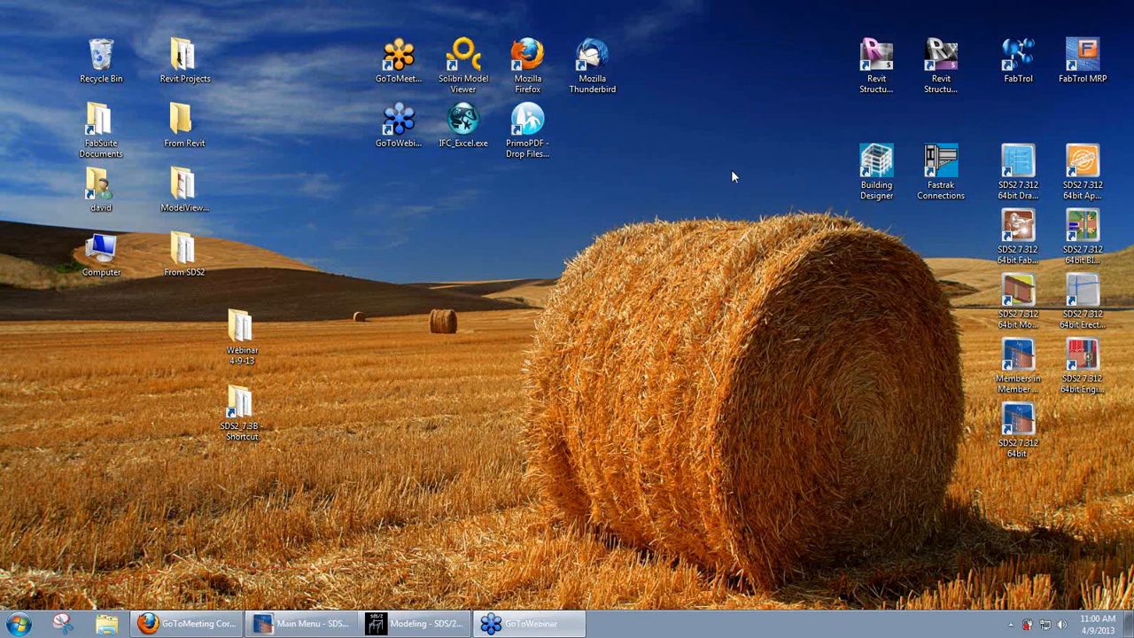
left_click(776, 94)
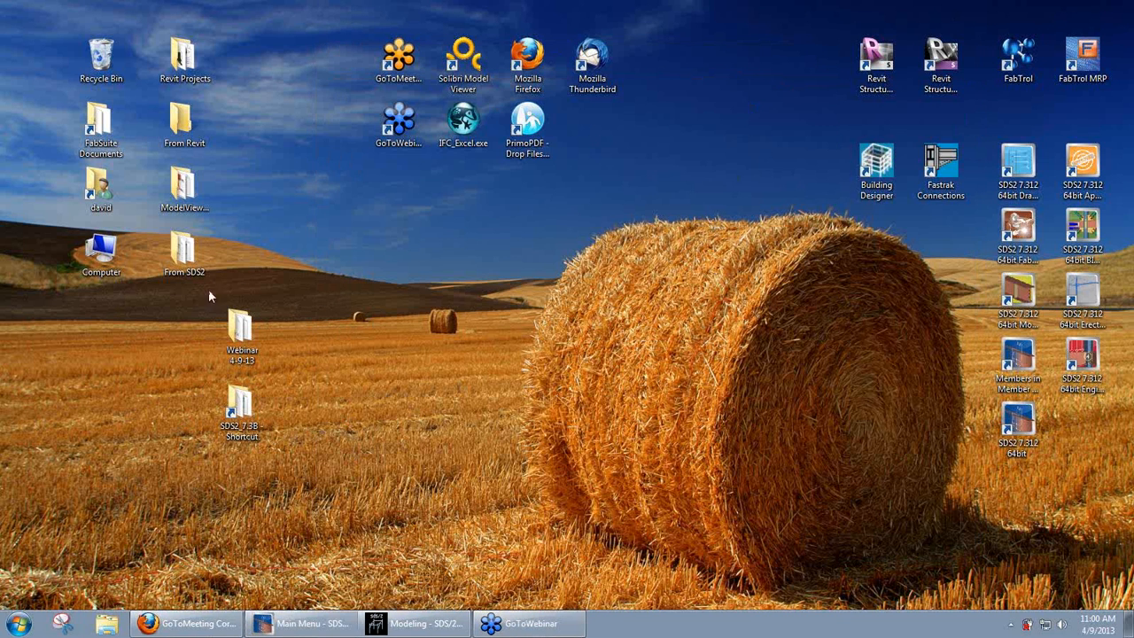
double_click(240, 332)
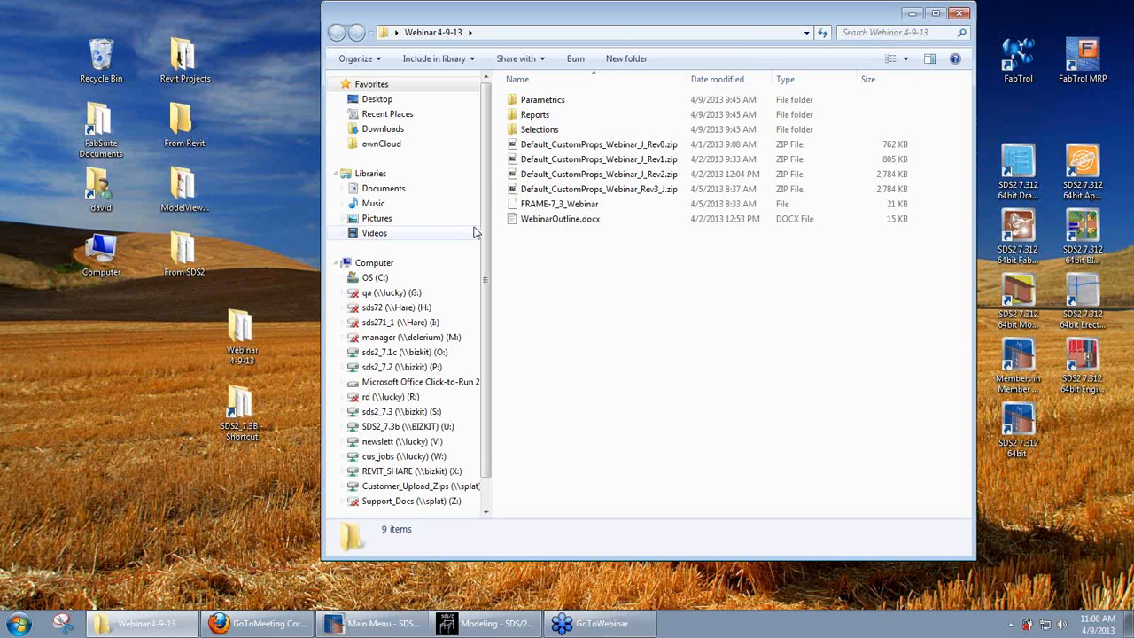
double_click(542, 99)
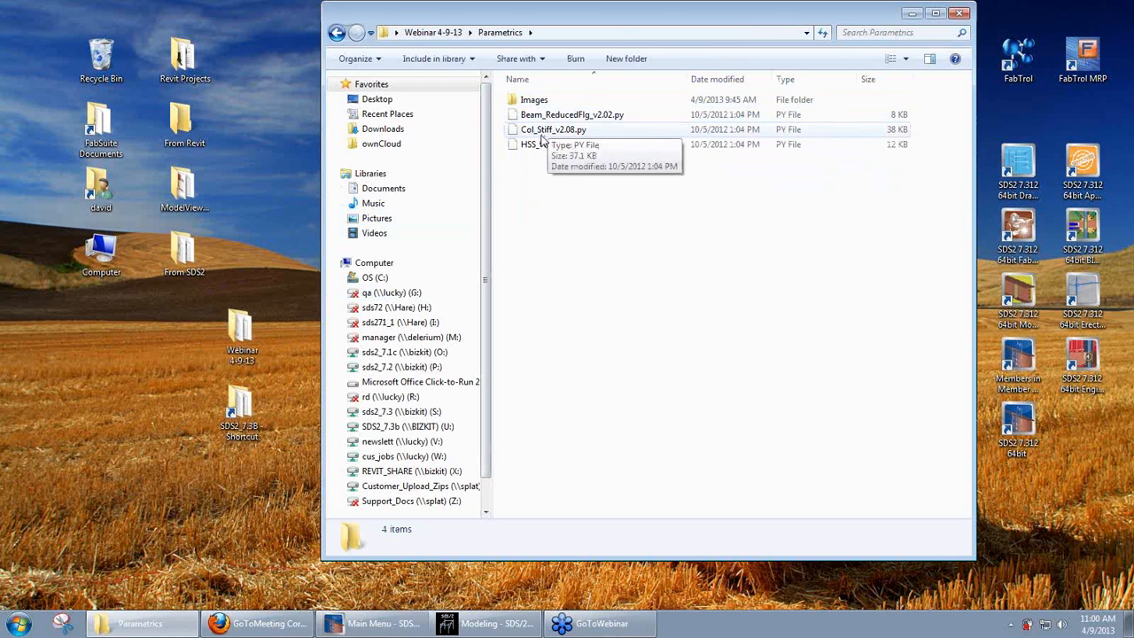
left_click(543, 132)
left_click(551, 117)
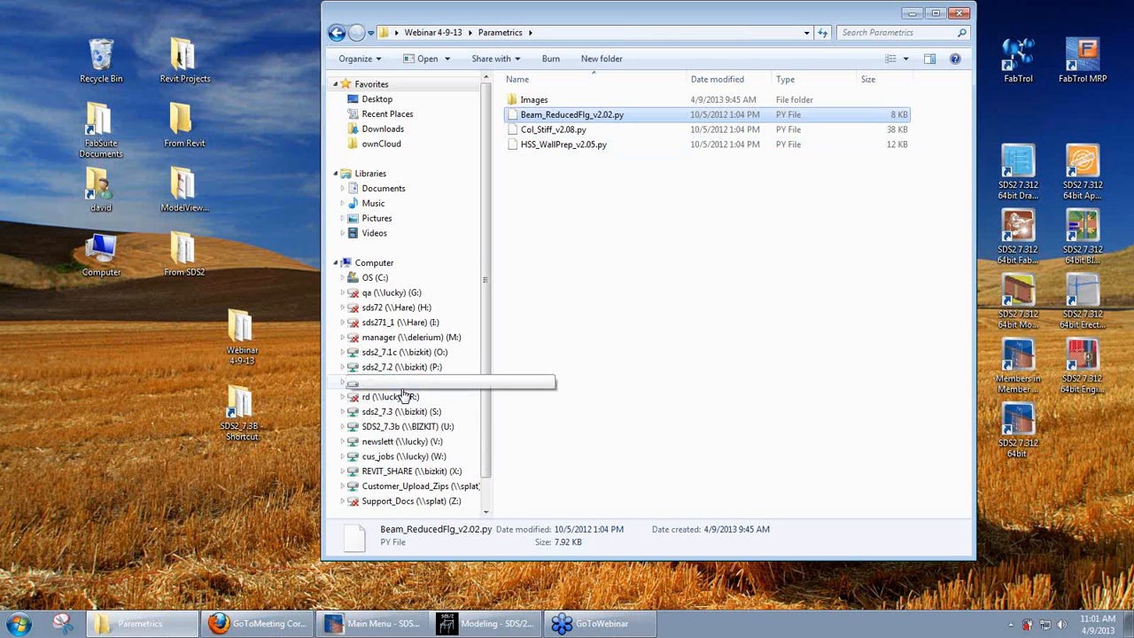
Step: Close the Parametrics folder window and switch back to the SDS/2 Modeling window
left_click(769, 321)
left_click(960, 13)
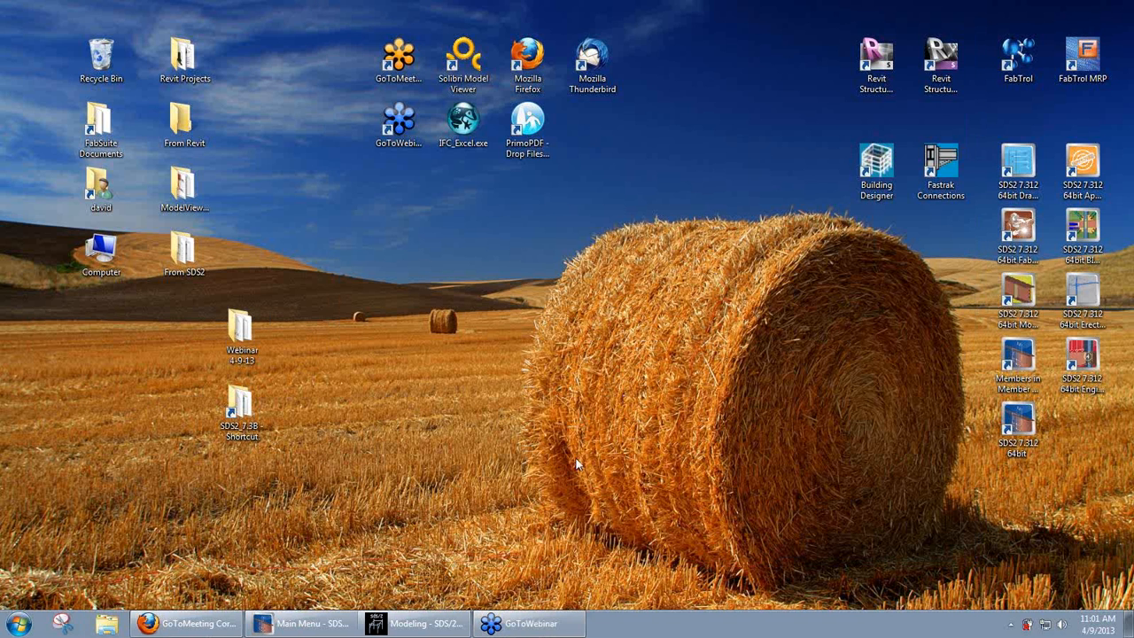
left_click(398, 626)
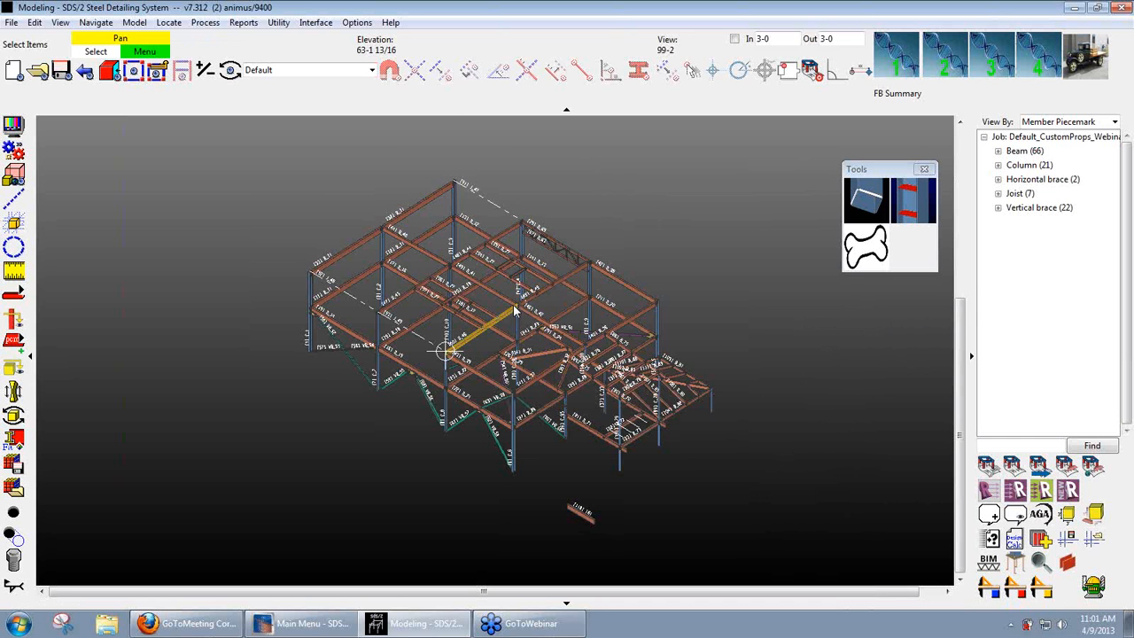
scroll(513, 310, "up", 2)
middle_click_drag(442, 184, 461, 238)
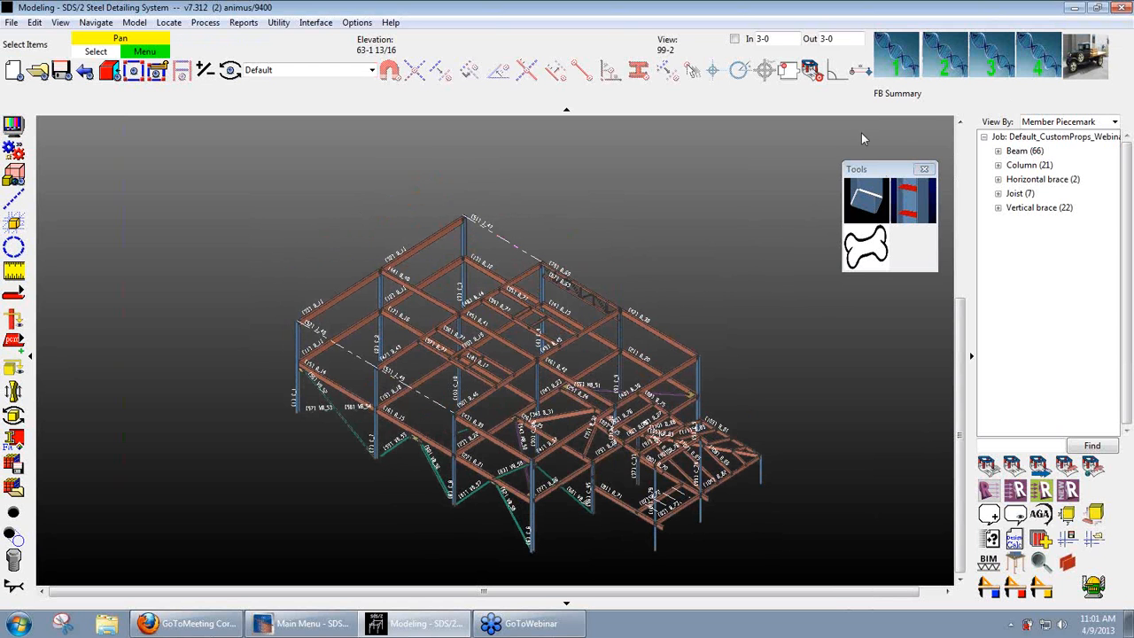
Step: Open the Weight for Truck report launcher for editing in the launcher manager, then browse for its script and cancel the file selection
left_click(356, 23)
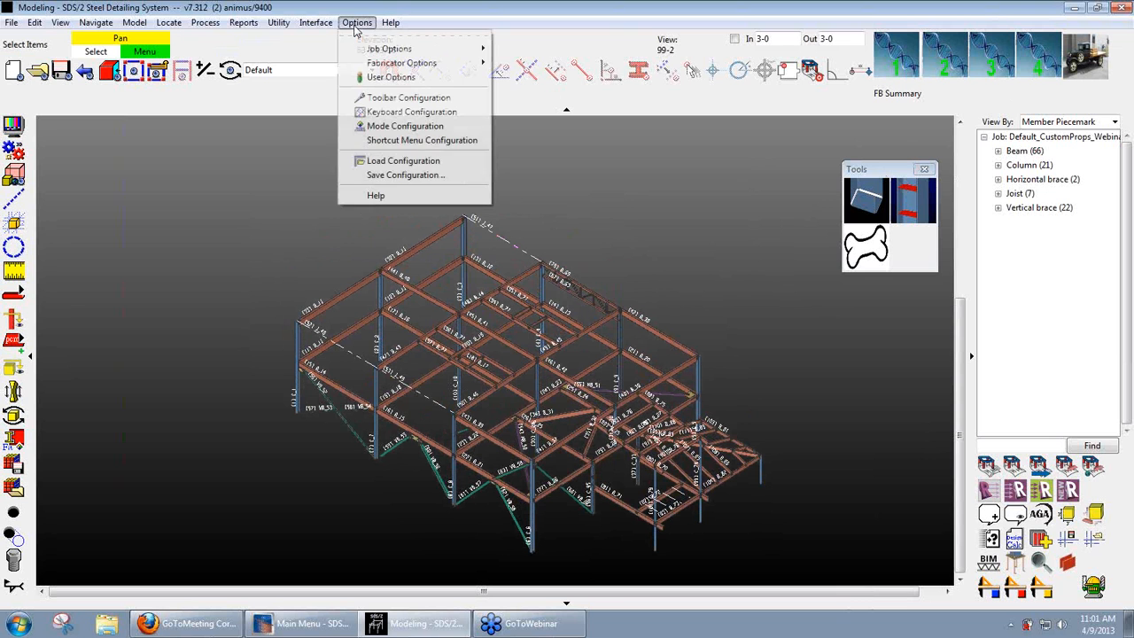
left_click(389, 99)
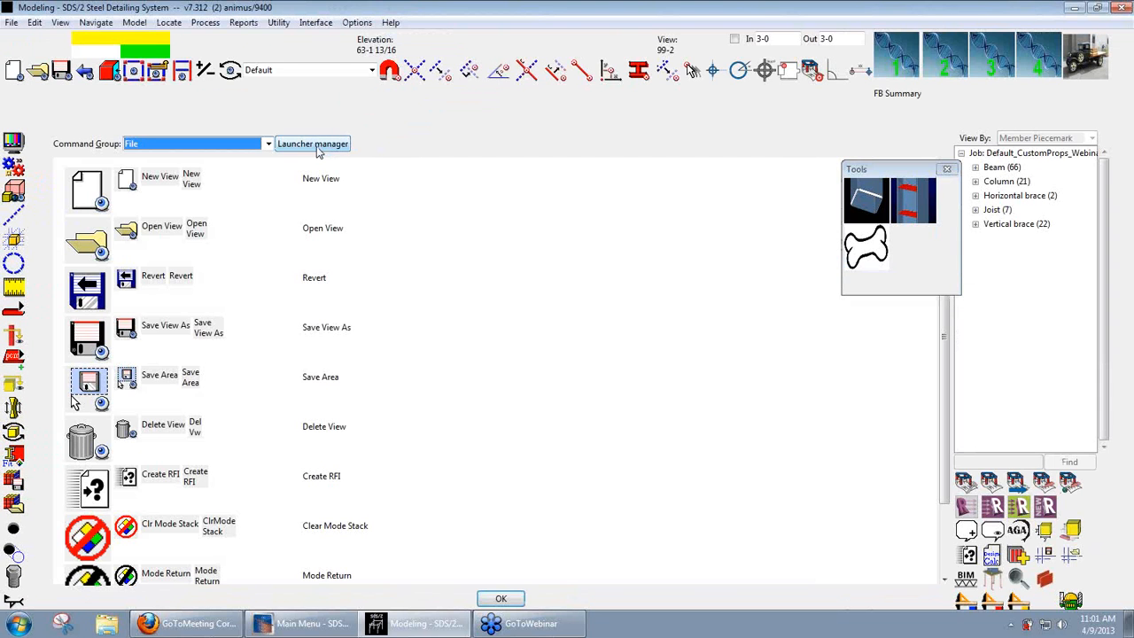
left_click(315, 144)
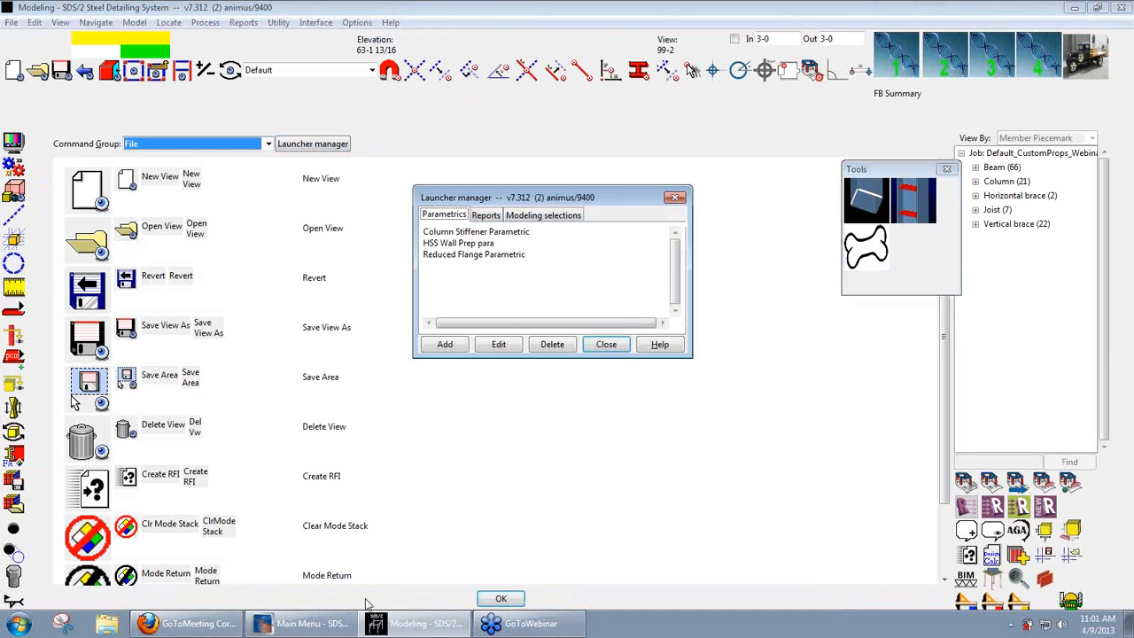
left_click(485, 216)
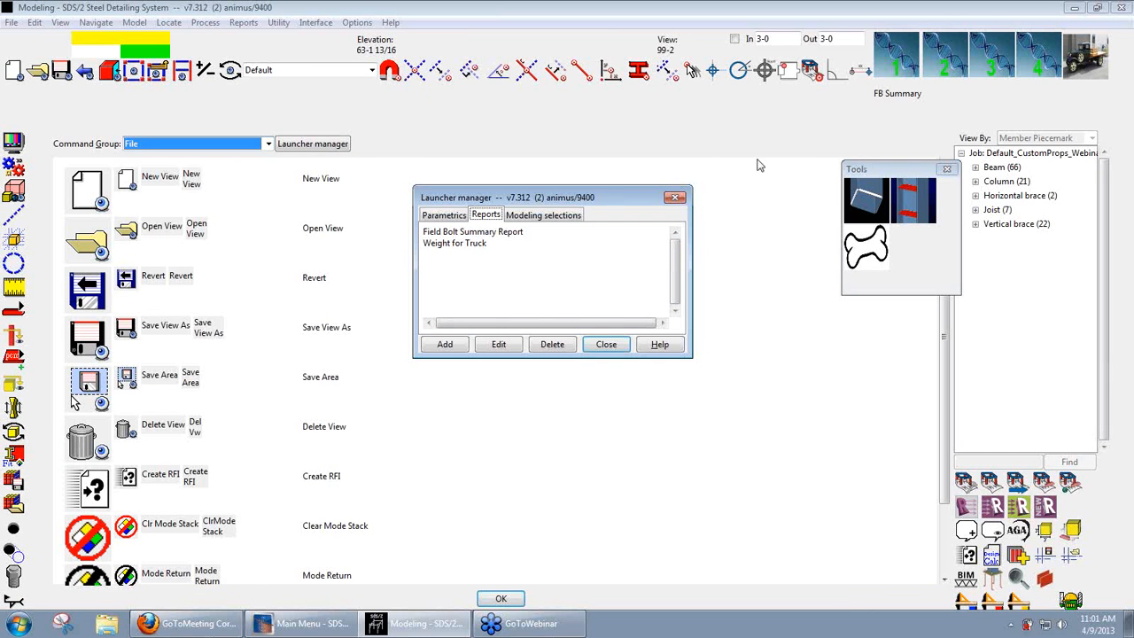
left_click(458, 244)
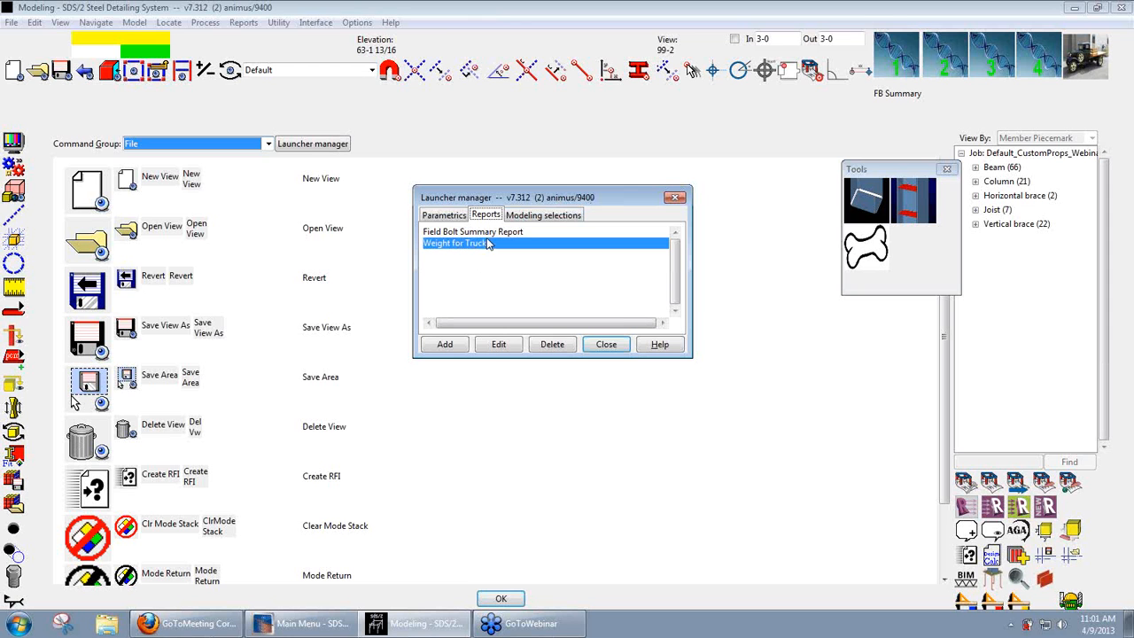
left_click(488, 346)
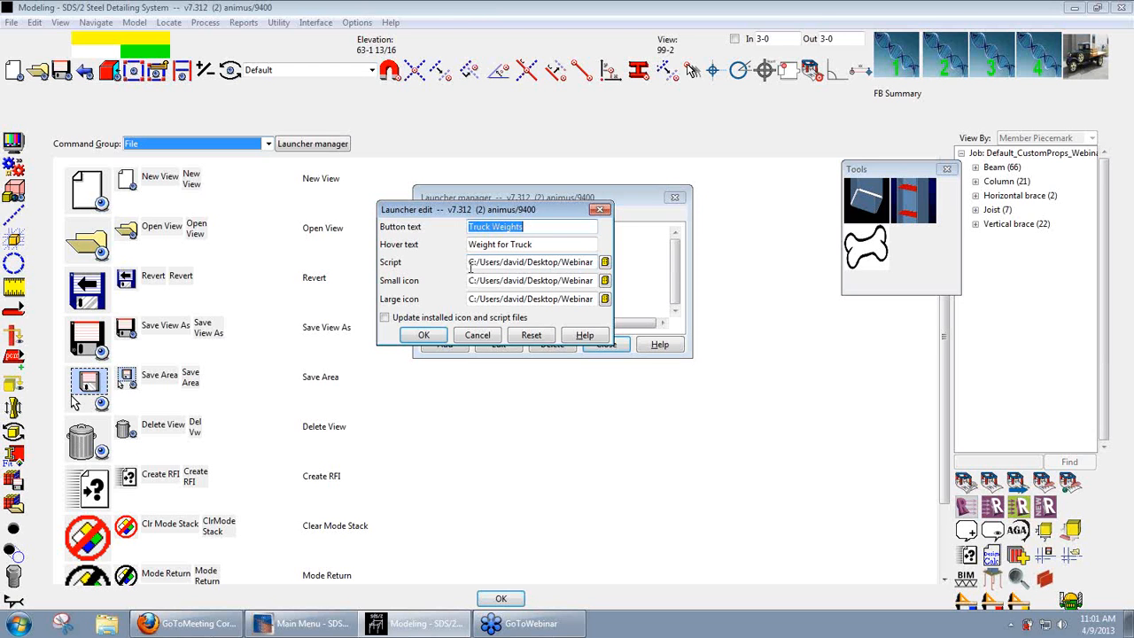
left_click(604, 263)
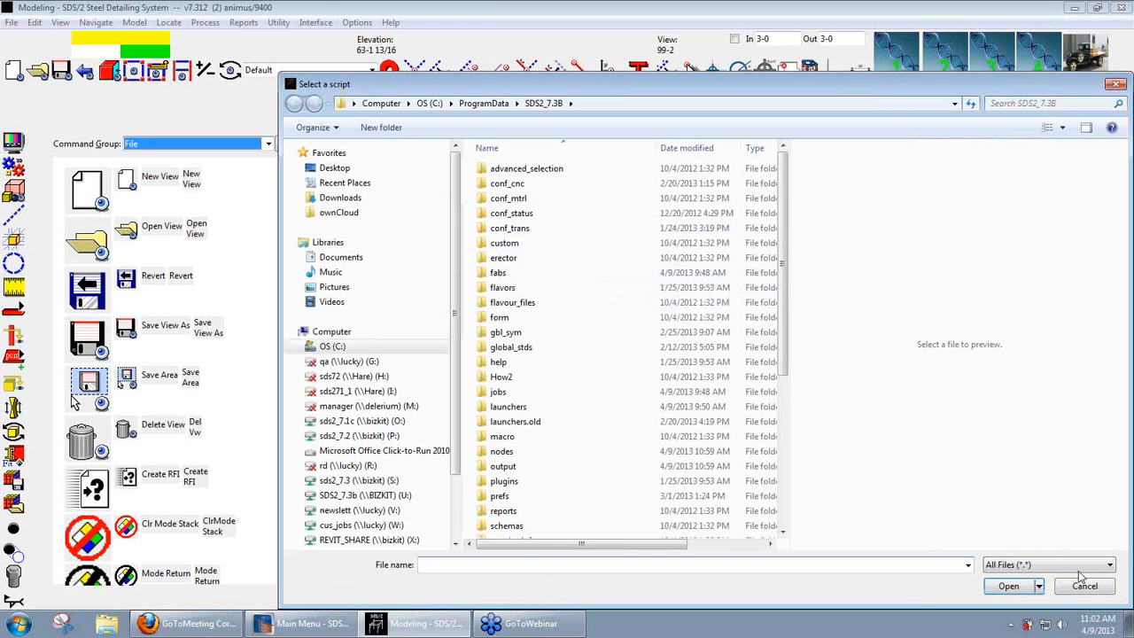
left_click(1084, 587)
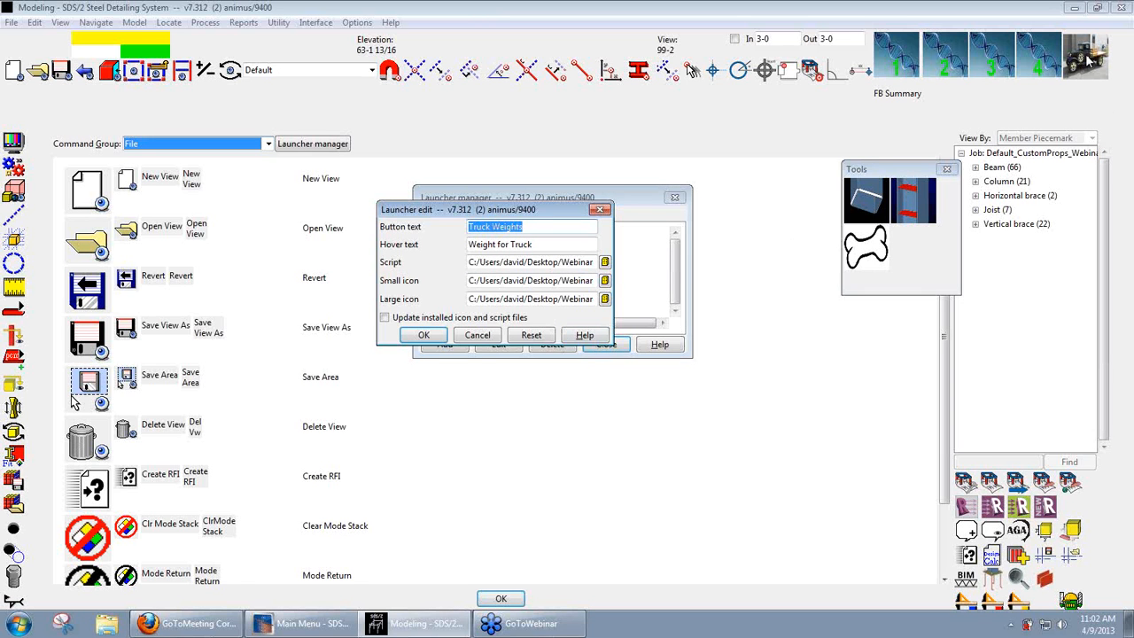
Step: Choose Truck2.jpg from the desktop folder Webinar 4-9-13 > Reports > Images as an icon for the Weight for Truck launcher
left_click(604, 299)
left_click(328, 171)
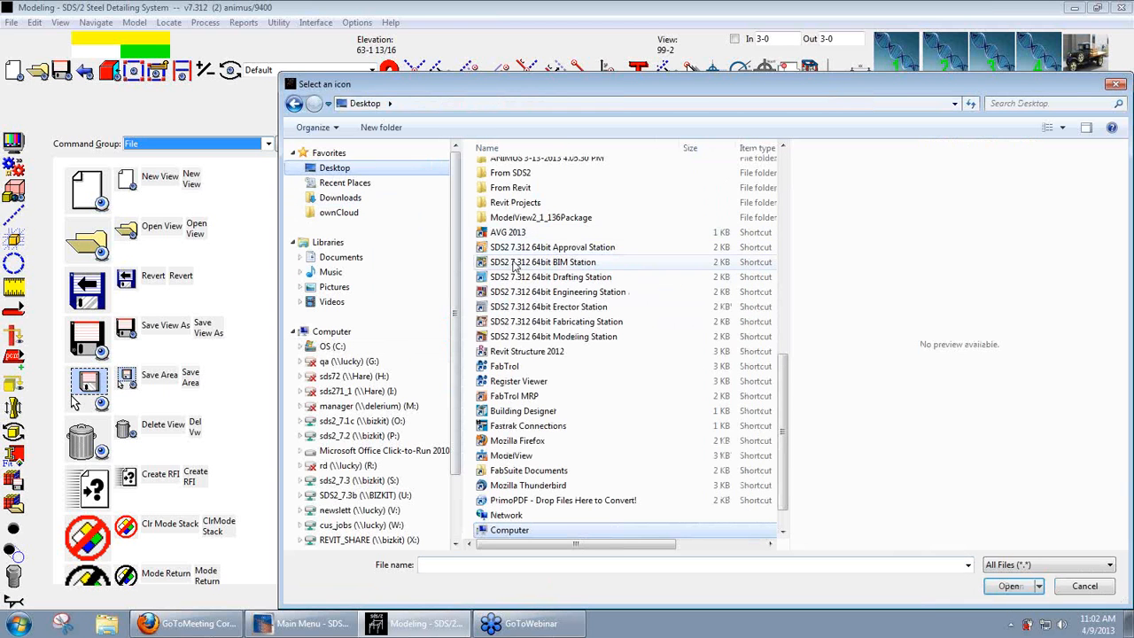
left_click(535, 235)
scroll(535, 235, "up", 12)
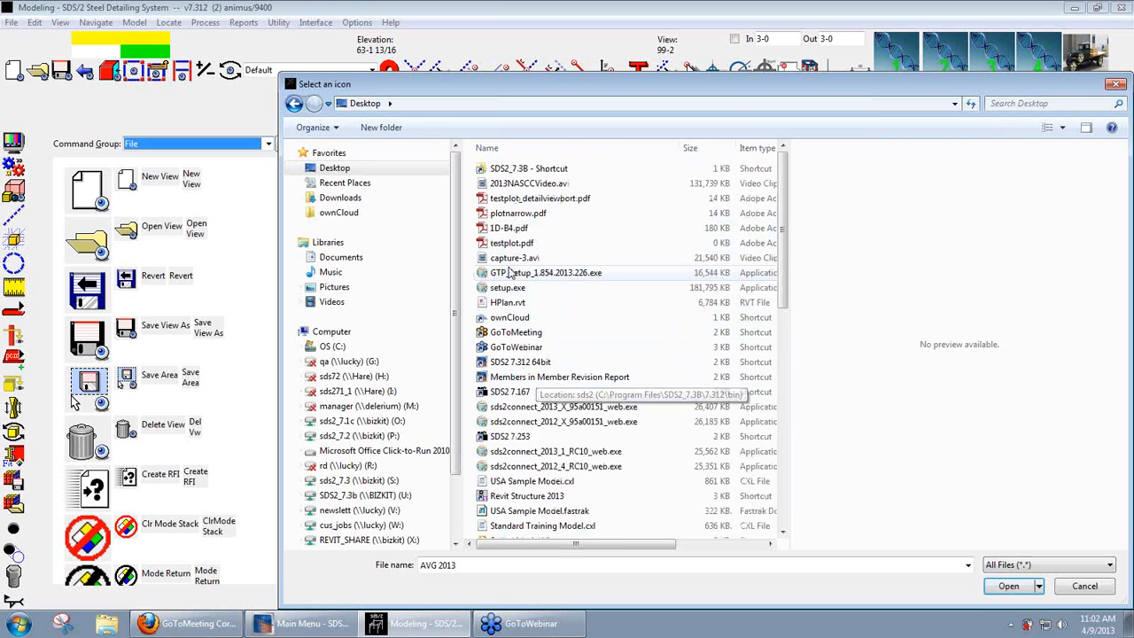
scroll(541, 328, "down", 7)
double_click(520, 337)
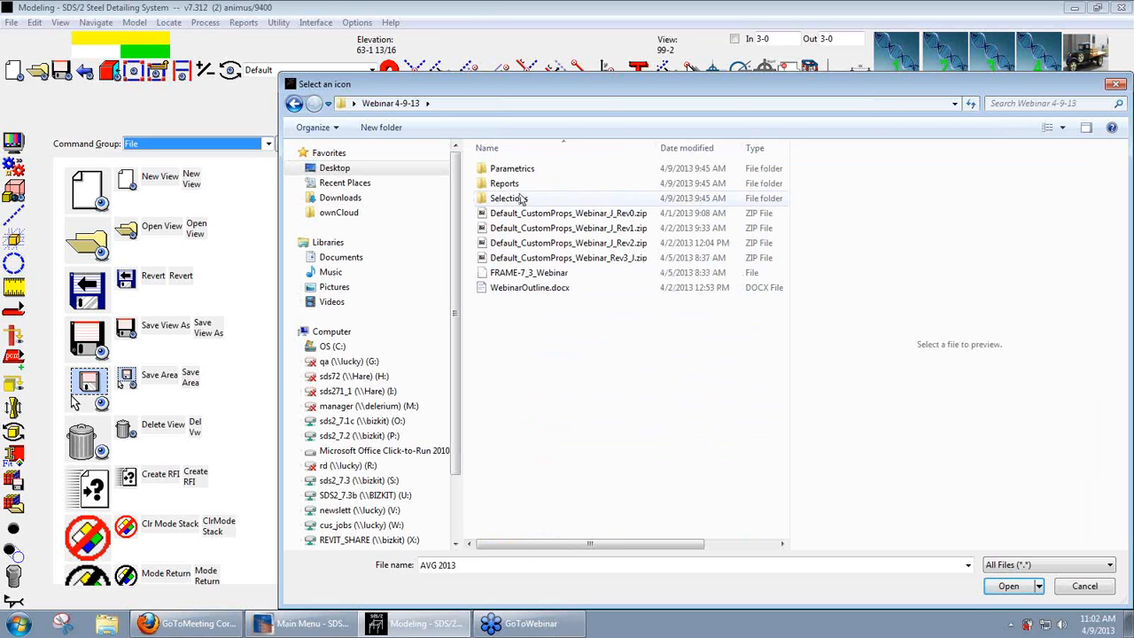
double_click(498, 187)
double_click(496, 171)
left_click(592, 182)
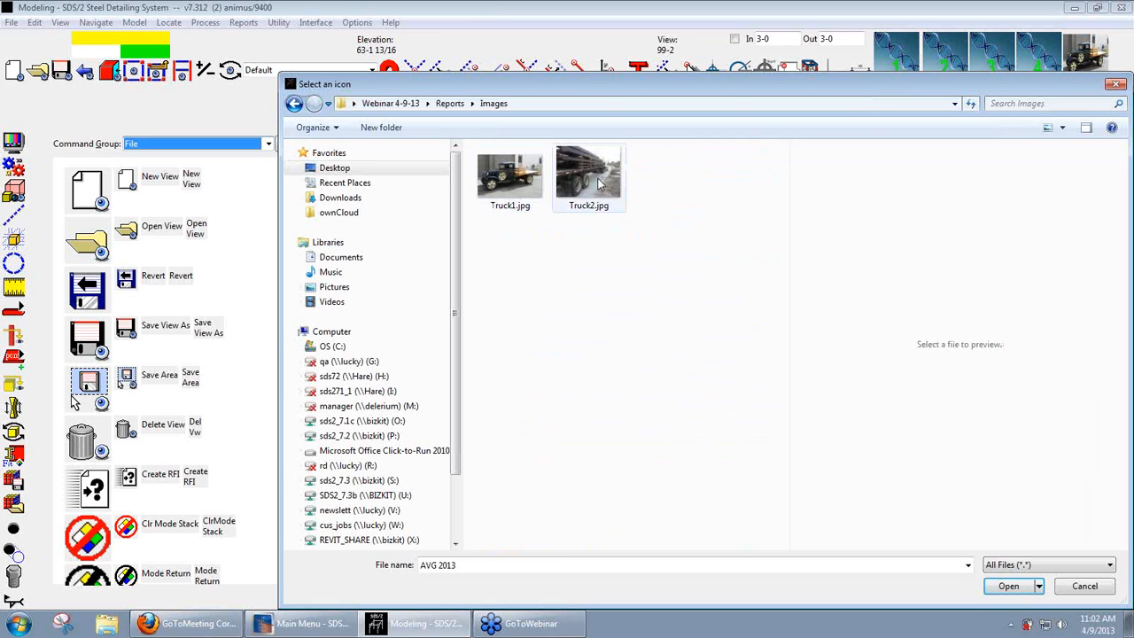
left_click(1008, 586)
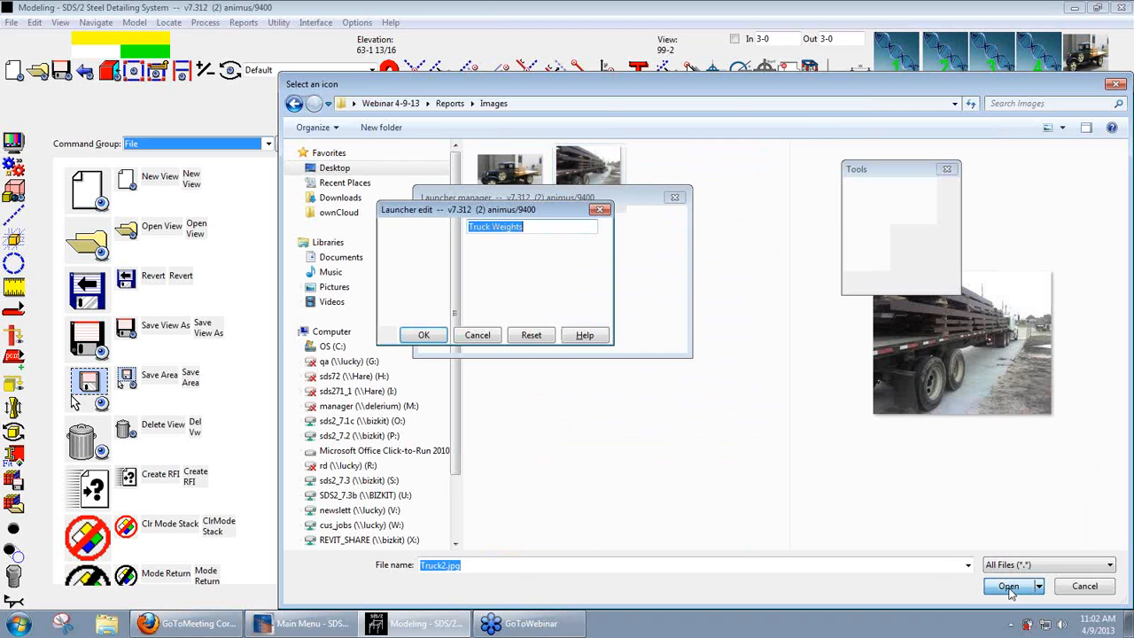
Step: Set the launcher's large icon to Truck2.jpg from Webinar 4-9-13 > Reports > Images
left_click(604, 298)
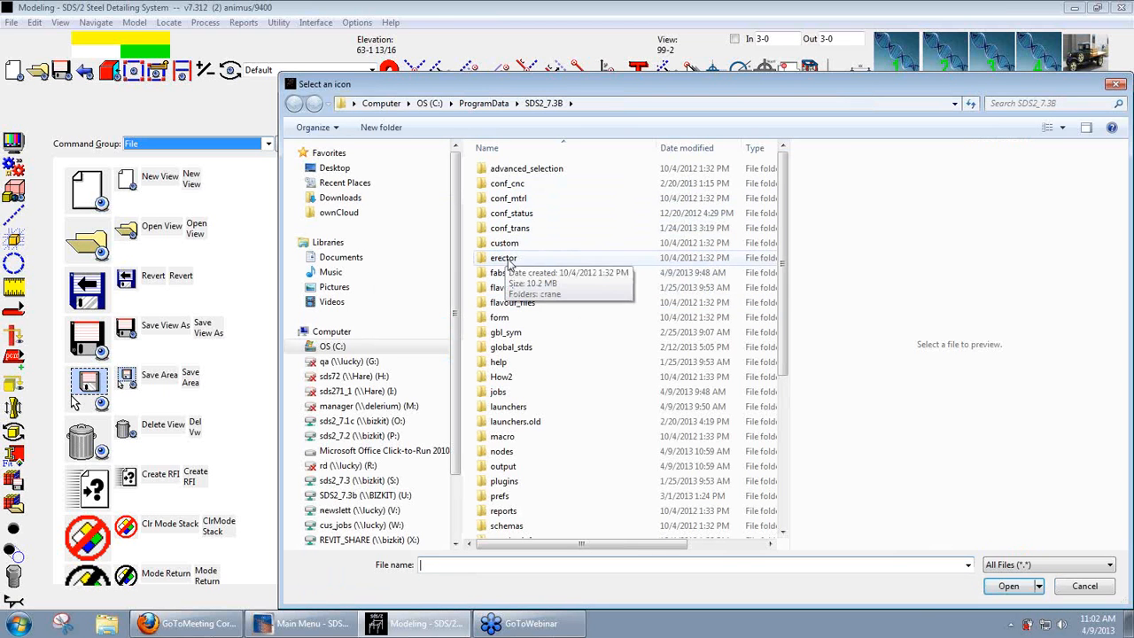
left_click(334, 167)
left_click(558, 293)
scroll(541, 298, "up", 8)
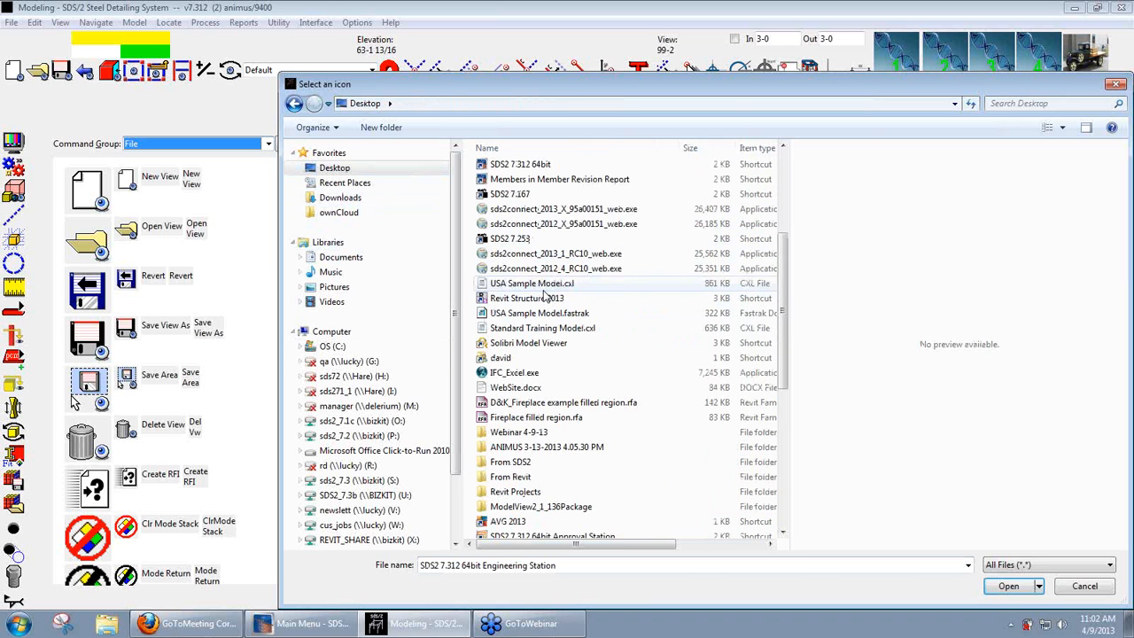
double_click(529, 433)
double_click(504, 182)
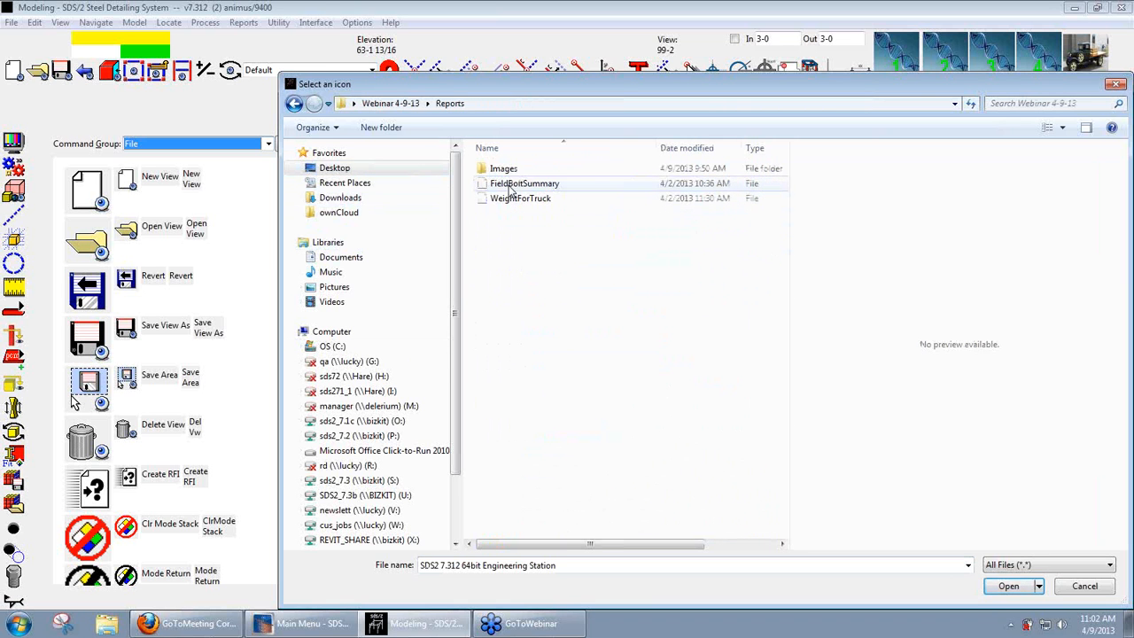
left_click(508, 170)
double_click(509, 170)
left_click(588, 175)
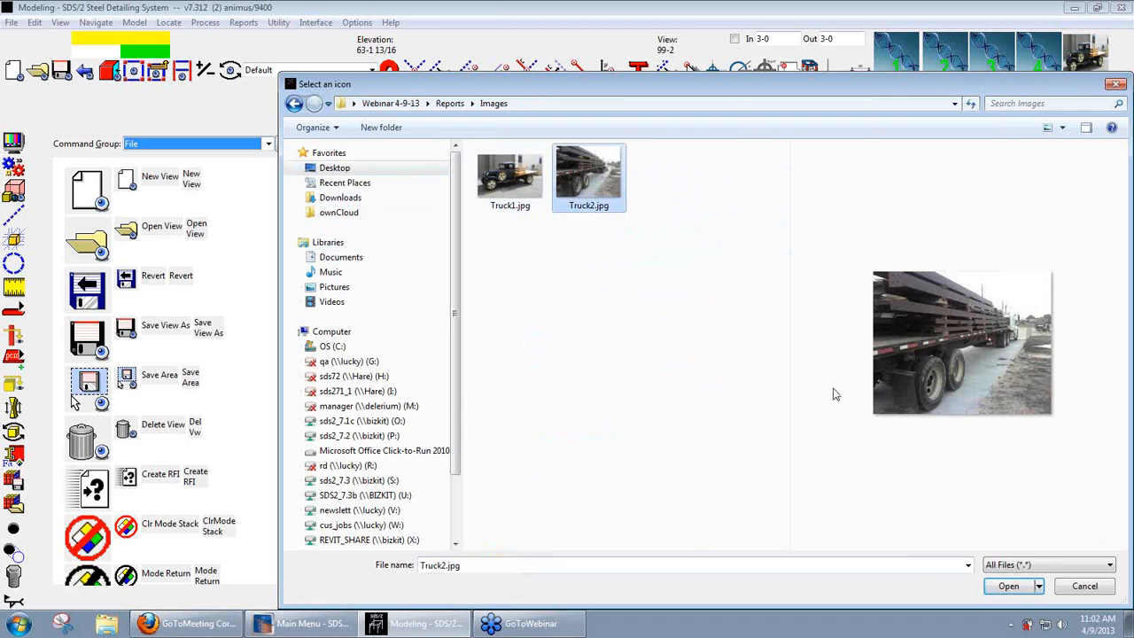
left_click(1008, 586)
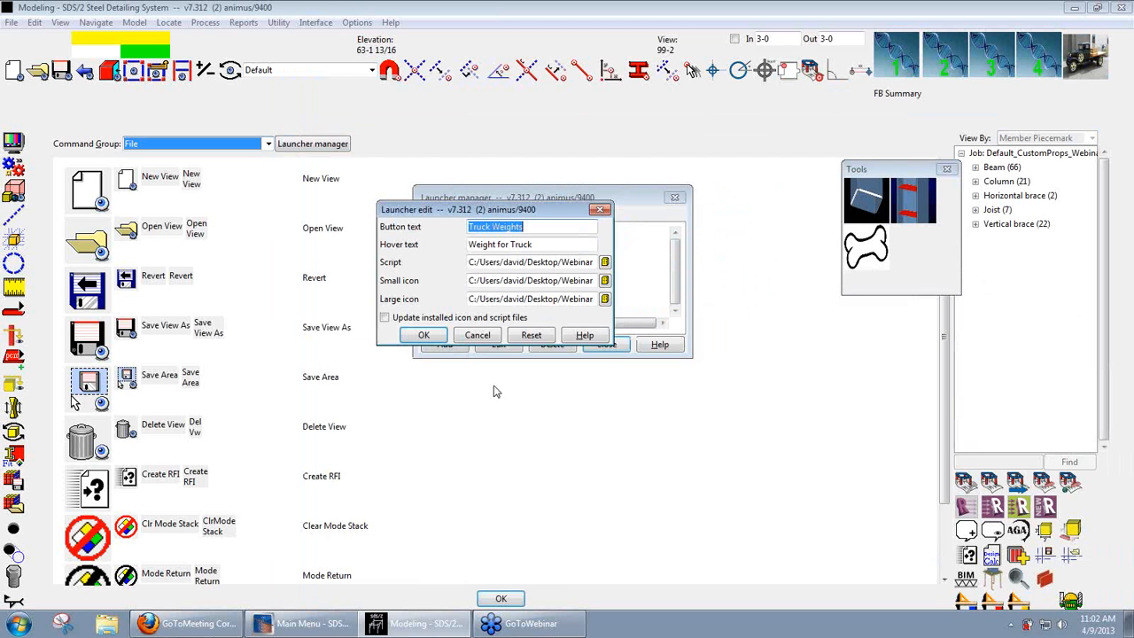
Step: Enable updating of the installed icon and script files, save the Weight for Truck launcher, and close the launcher manager
left_click(386, 318)
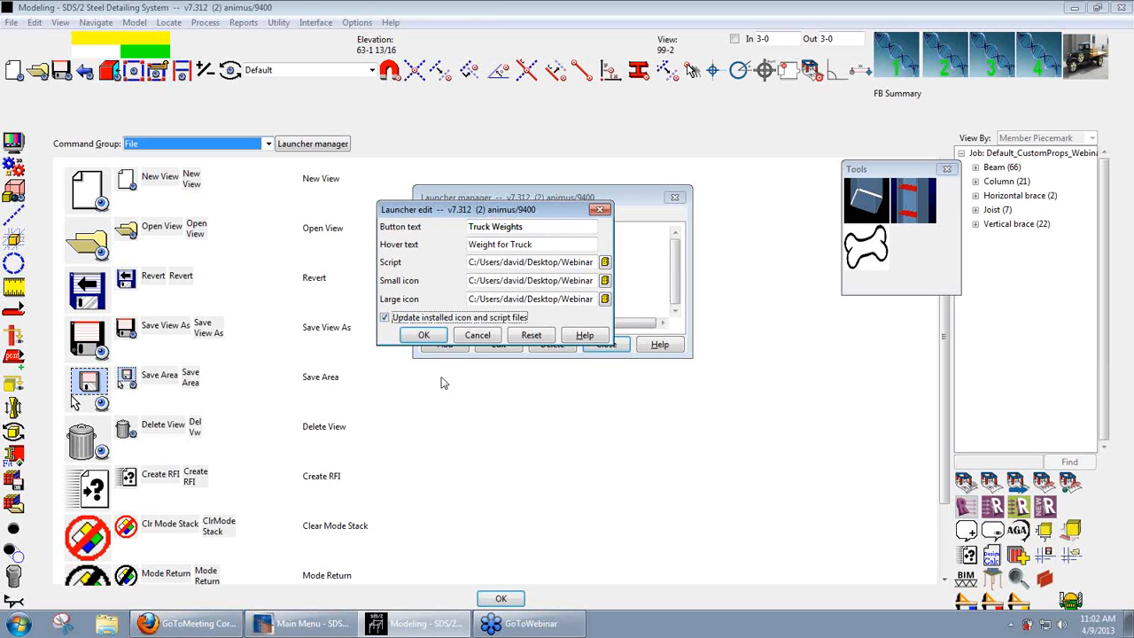
left_click(427, 336)
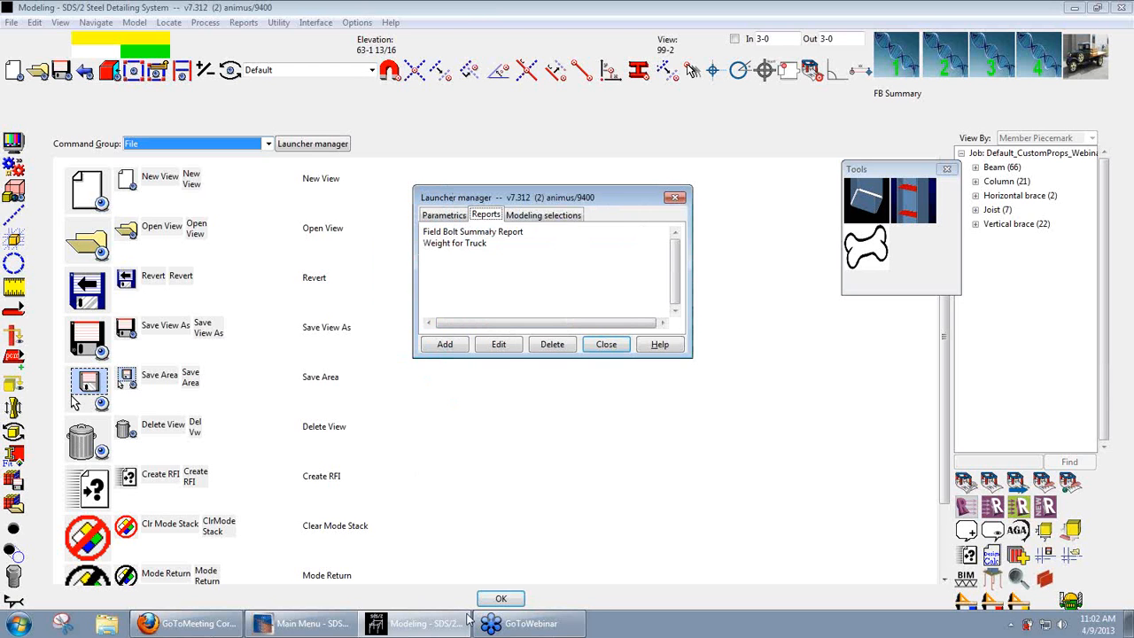
left_click(608, 346)
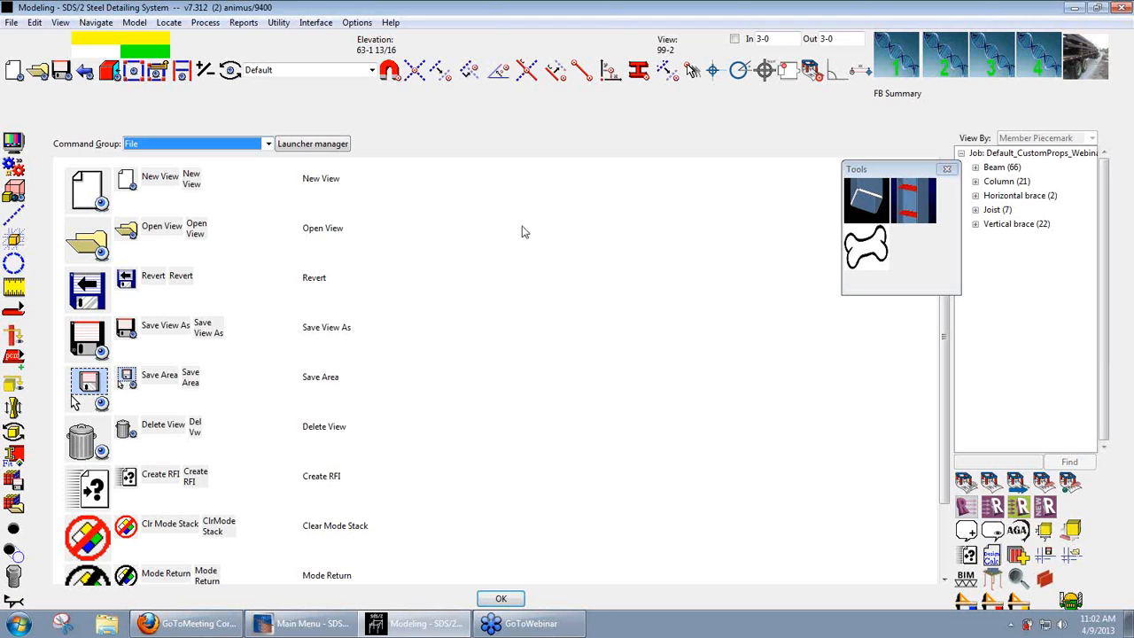
Step: Reopen the Weight for Truck launcher to review its script path, then close the launcher manager and the toolbar configuration
left_click(312, 145)
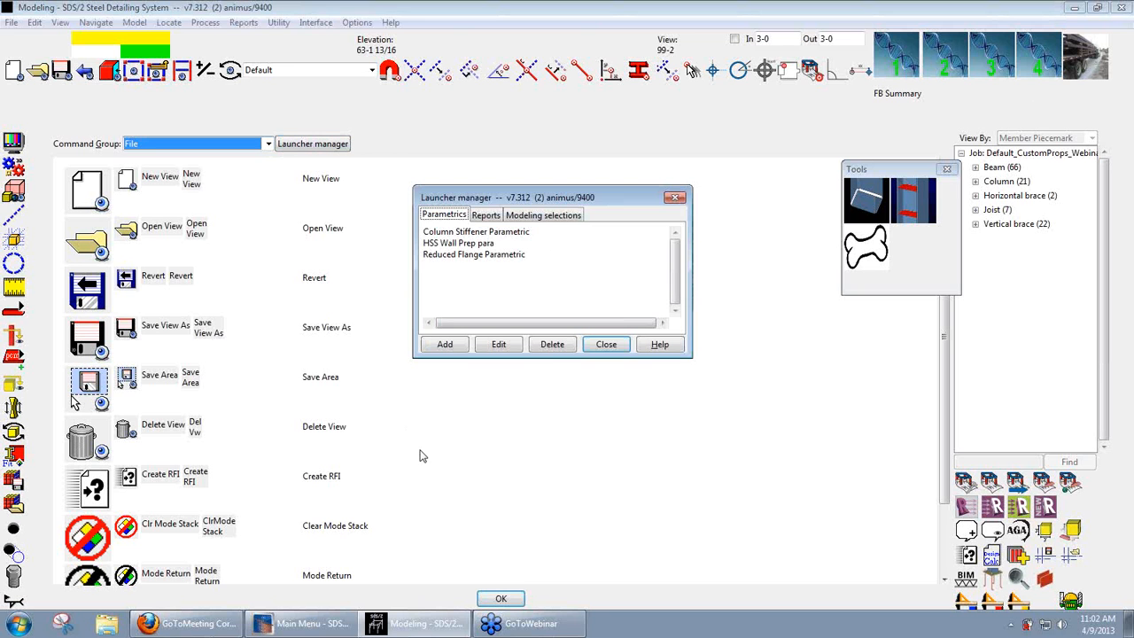
left_click(485, 215)
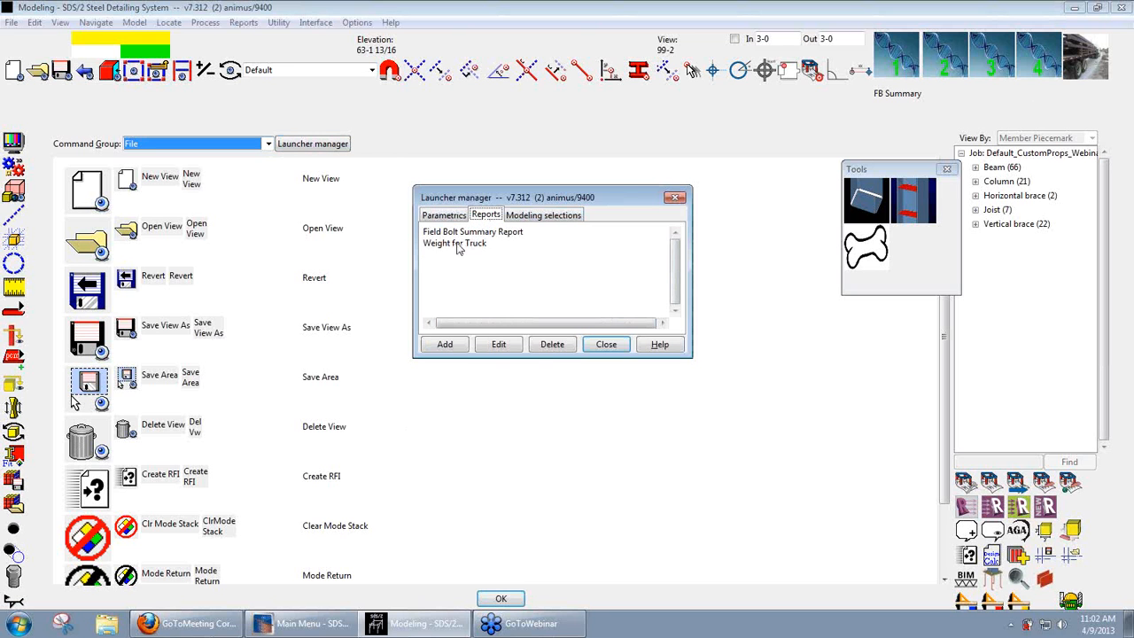
left_click(458, 247)
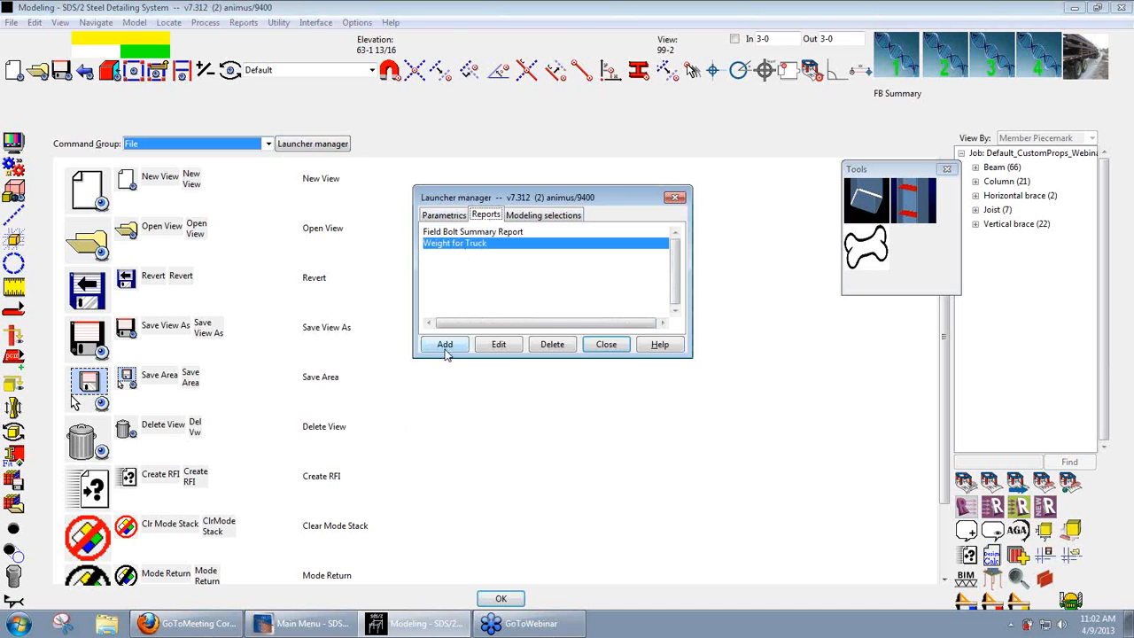
left_click(499, 349)
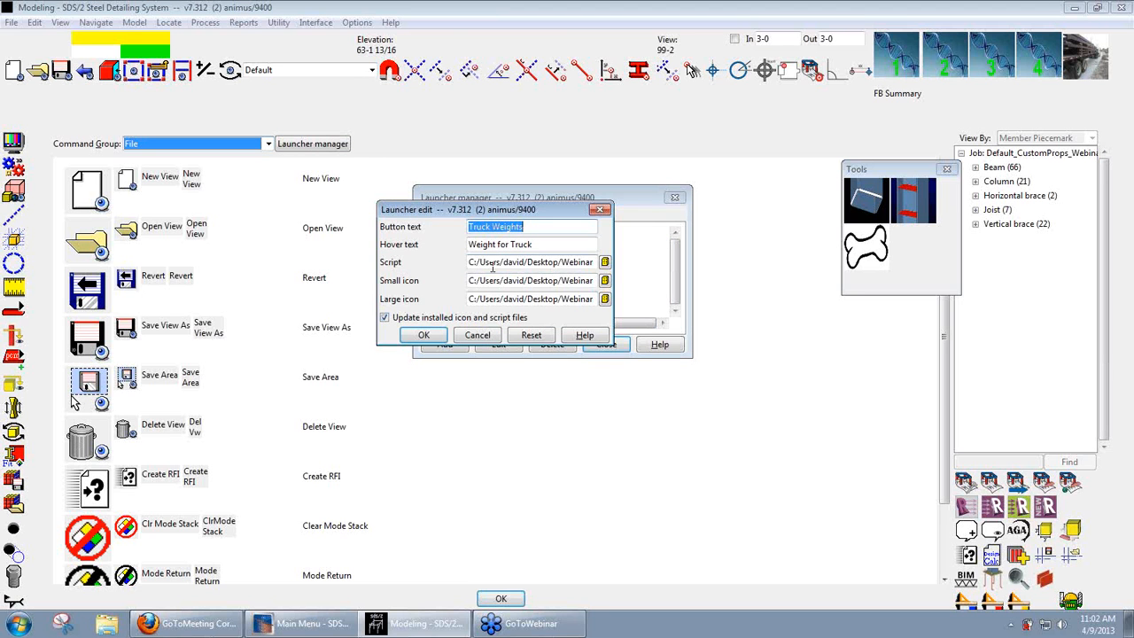
left_click_drag(474, 263, 627, 269)
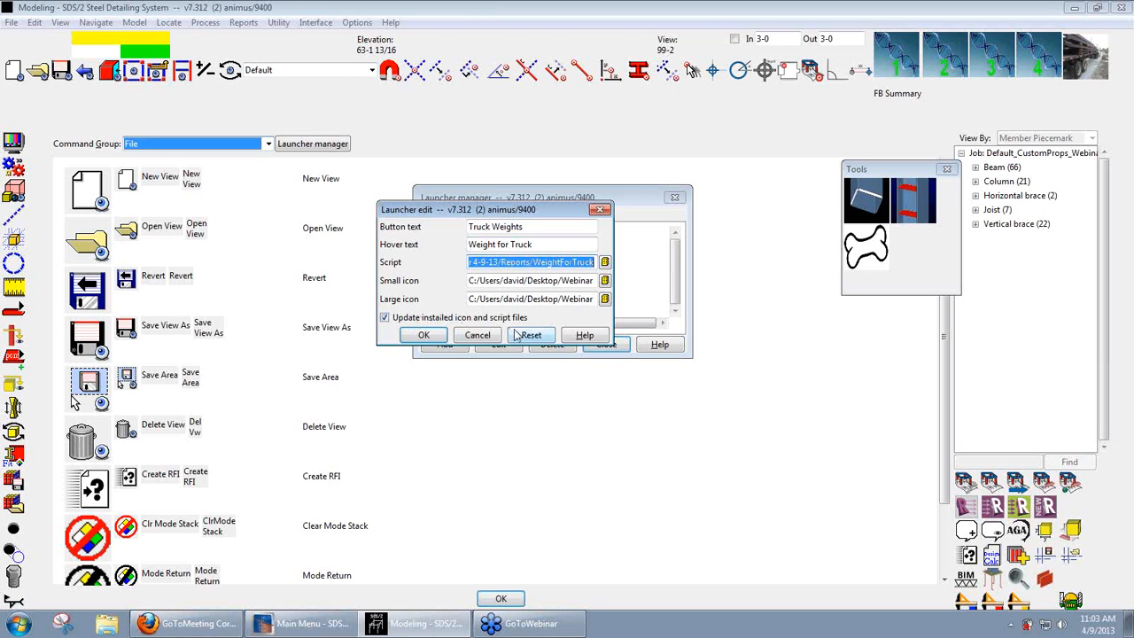
left_click(424, 335)
left_click(606, 345)
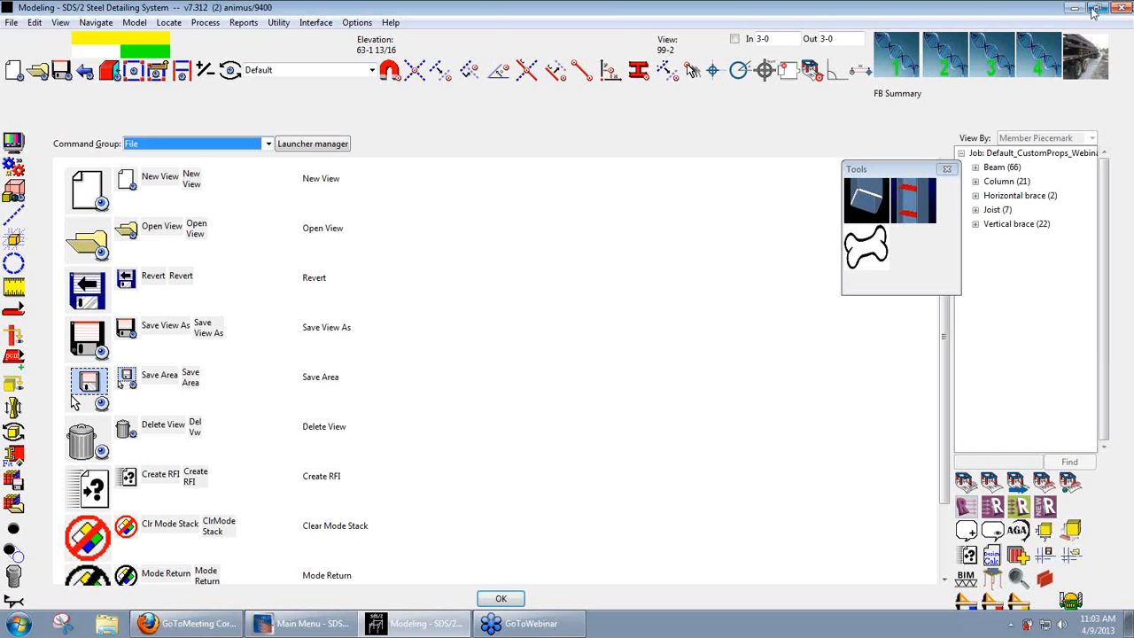
left_click(799, 478)
left_click(500, 598)
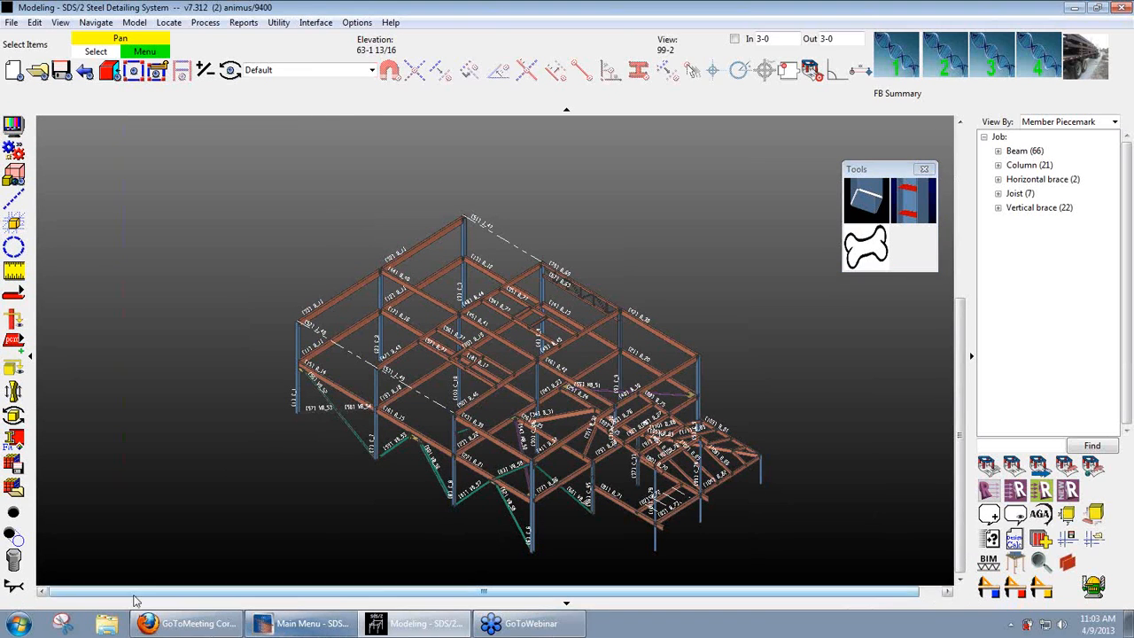
Step: Minimise the Modeling window and open the launchers folder through the SDS2_7.3B desktop shortcut
left_click(106, 624)
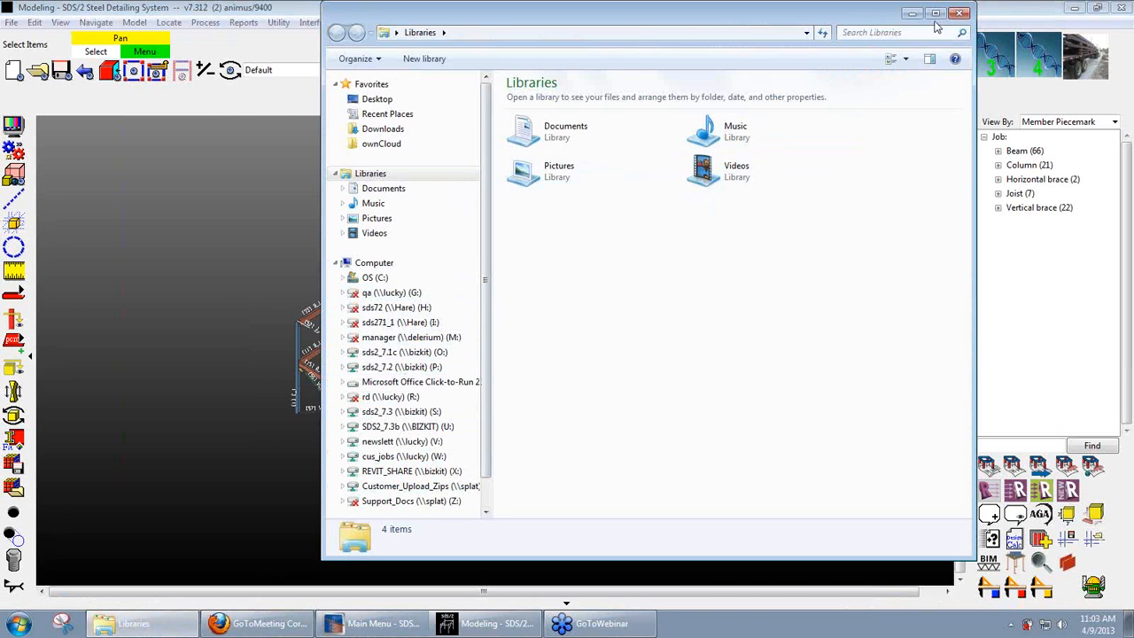
left_click(961, 13)
left_click(1073, 12)
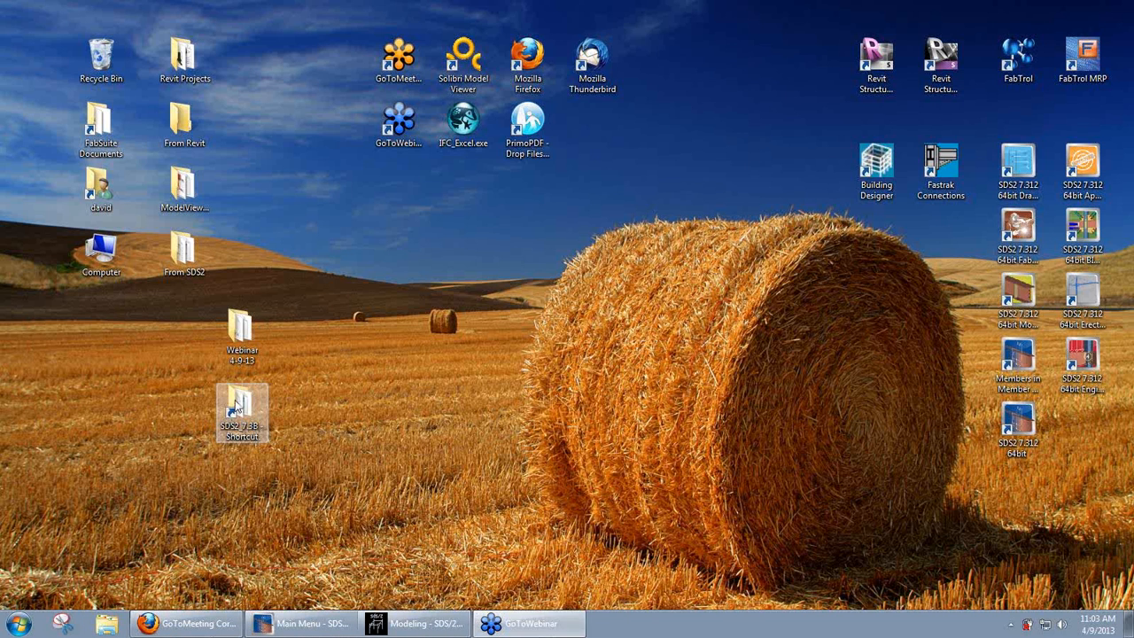
double_click(240, 409)
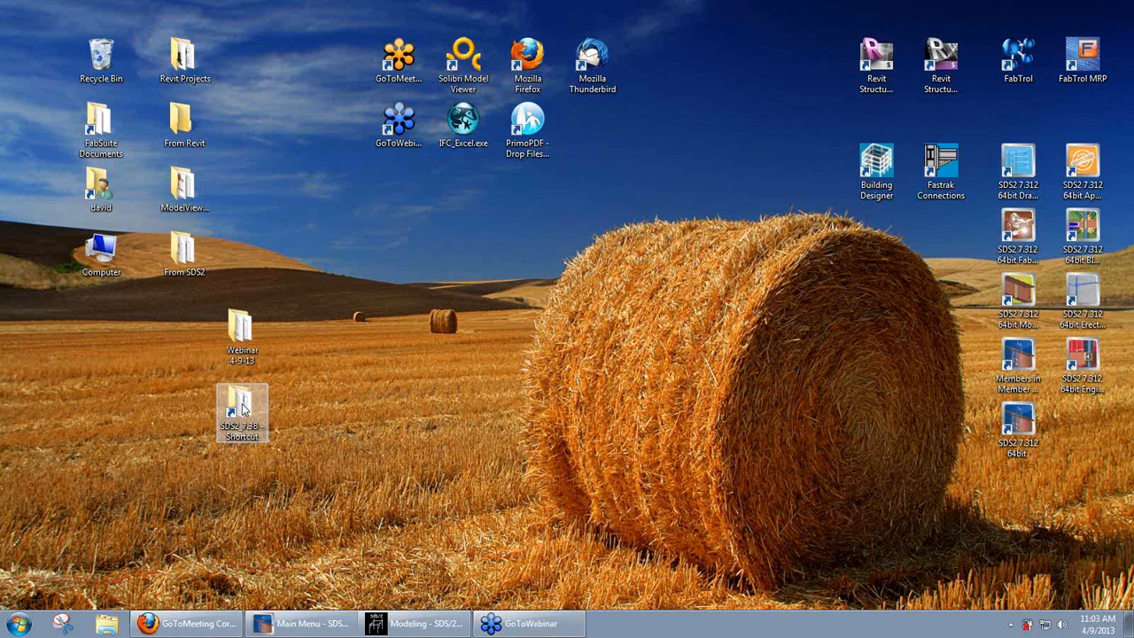
double_click(531, 339)
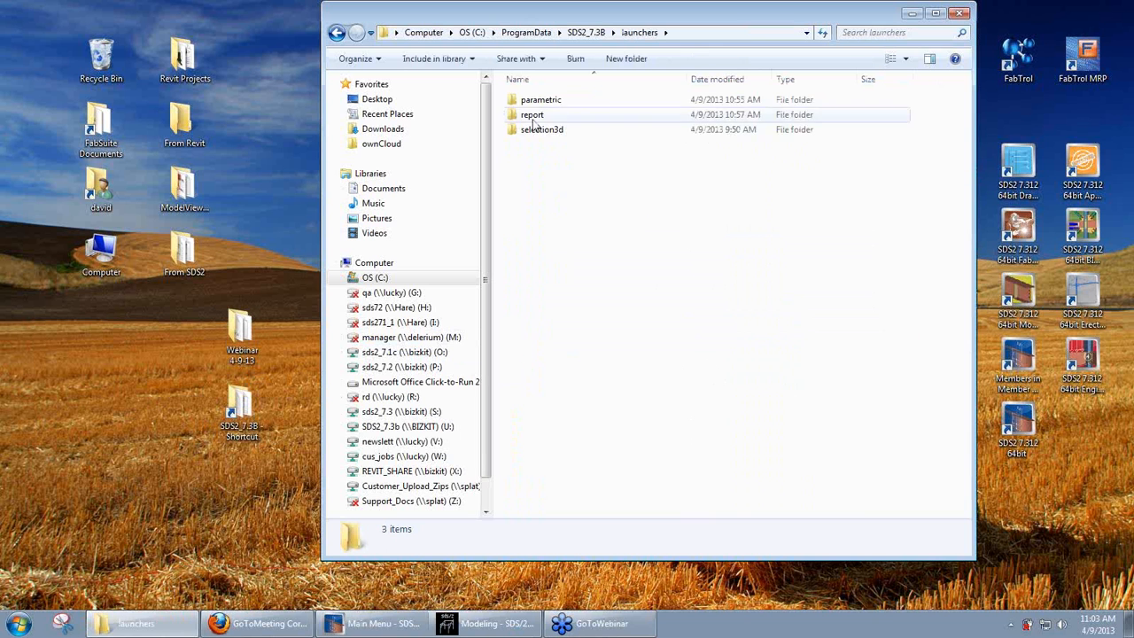
Step: Look through the Truck_Weights folder inside the report launchers folder and try opening its icon1 file, cancelling the program choice
double_click(534, 114)
double_click(549, 116)
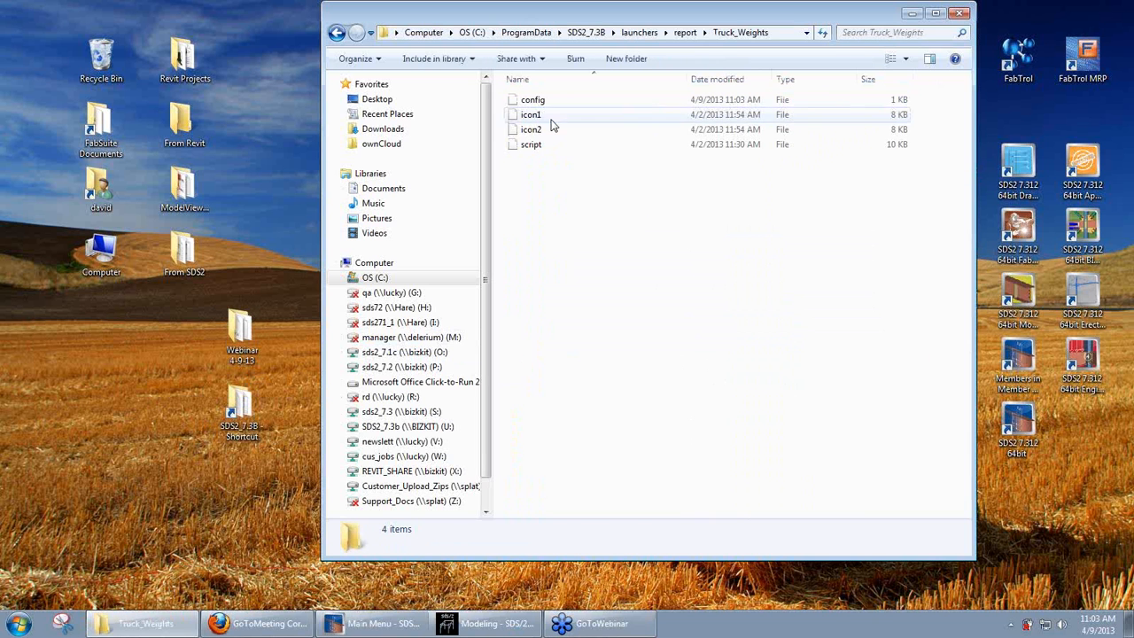
left_click(532, 118)
double_click(532, 115)
scroll(494, 353, "down", 5)
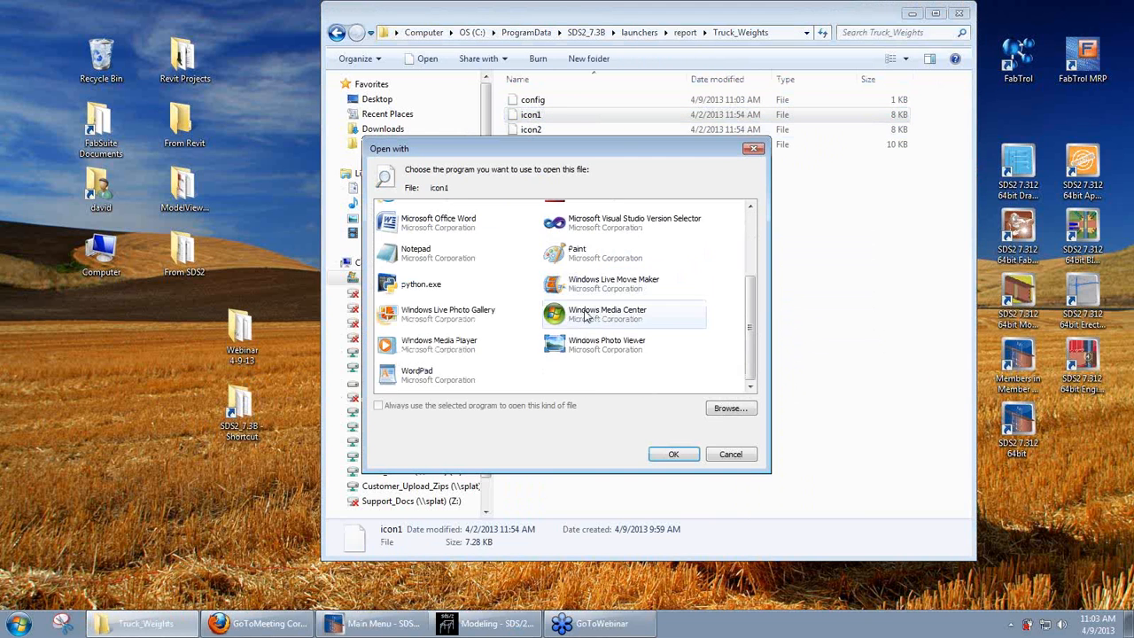
left_click(728, 455)
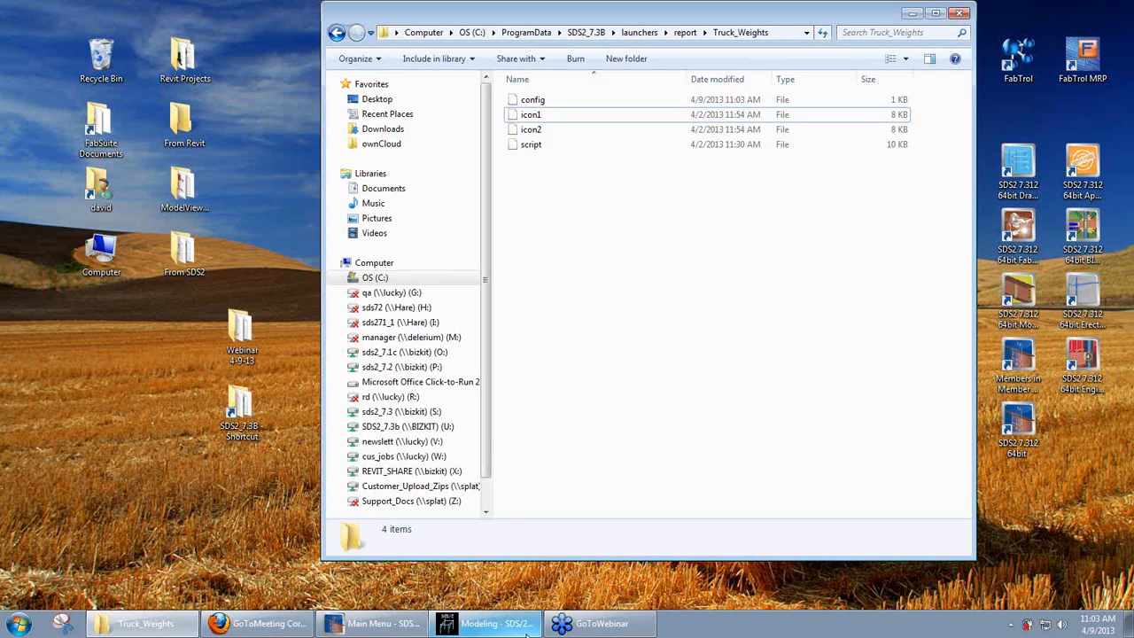
Step: Switch back to SDS/2 Modeling and close the Modeling window
left_click(379, 623)
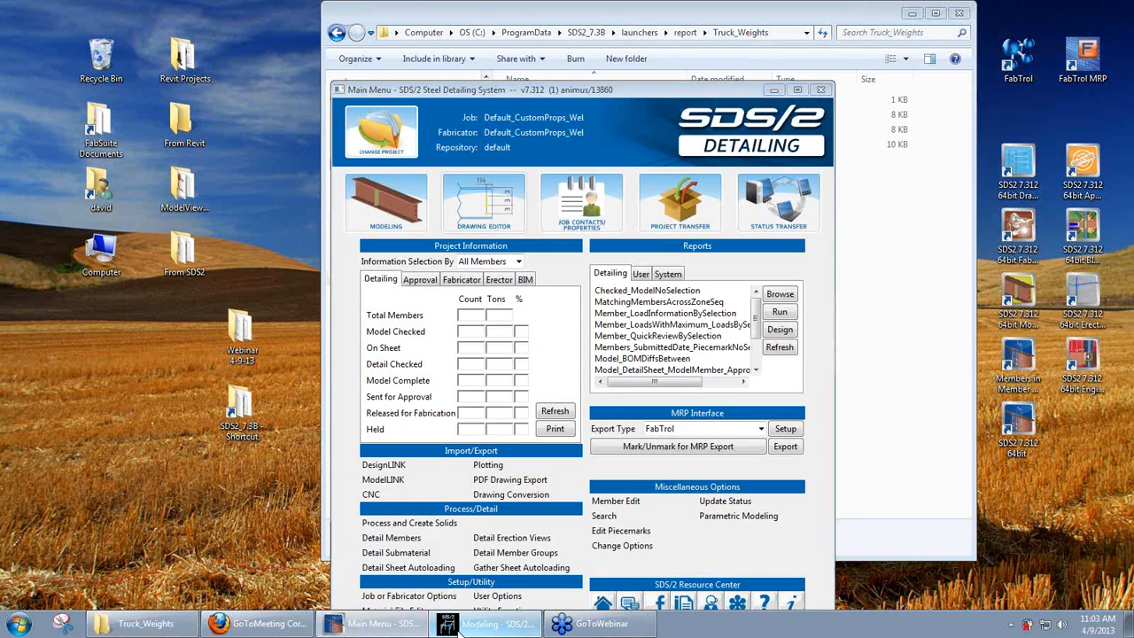
left_click(445, 624)
middle_click_drag(733, 424, 714, 289)
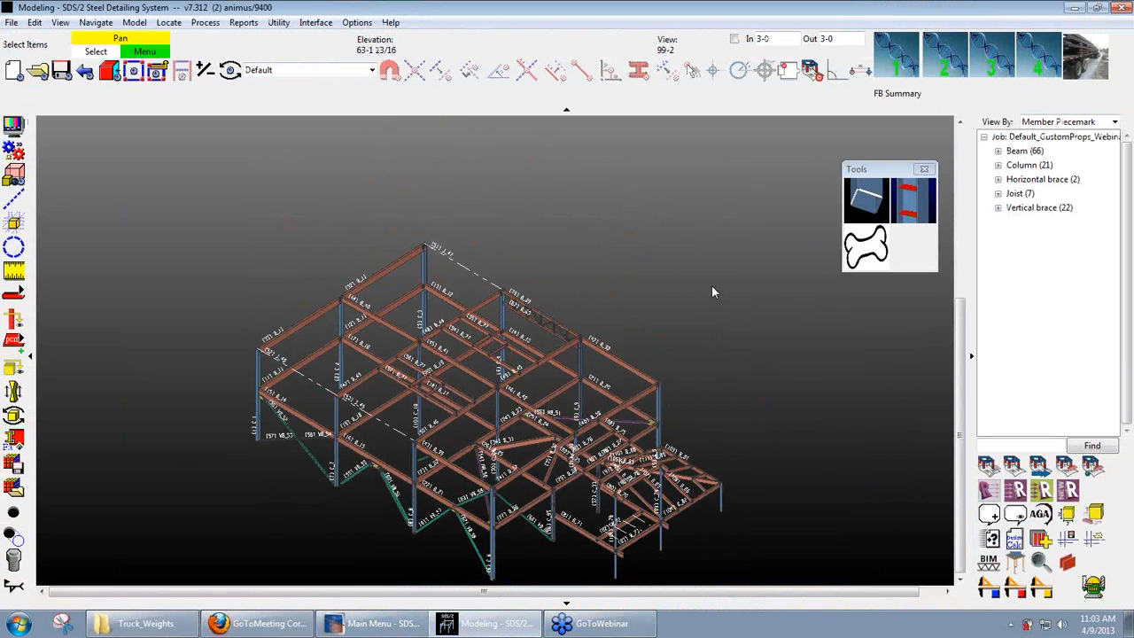
middle_click_drag(682, 514, 688, 432)
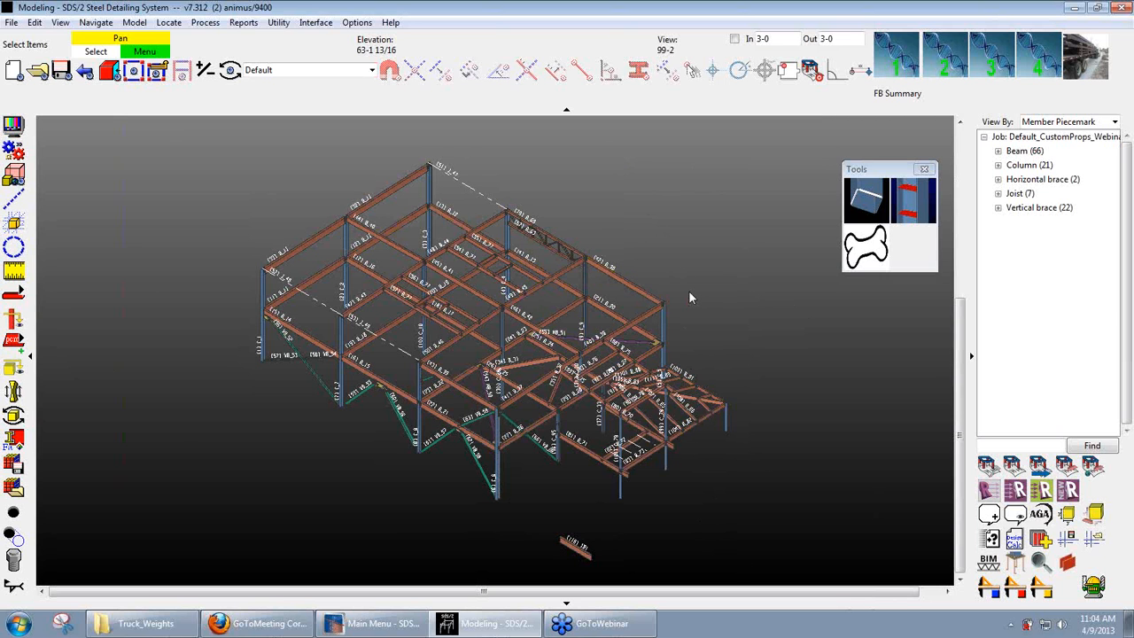
left_click(1123, 7)
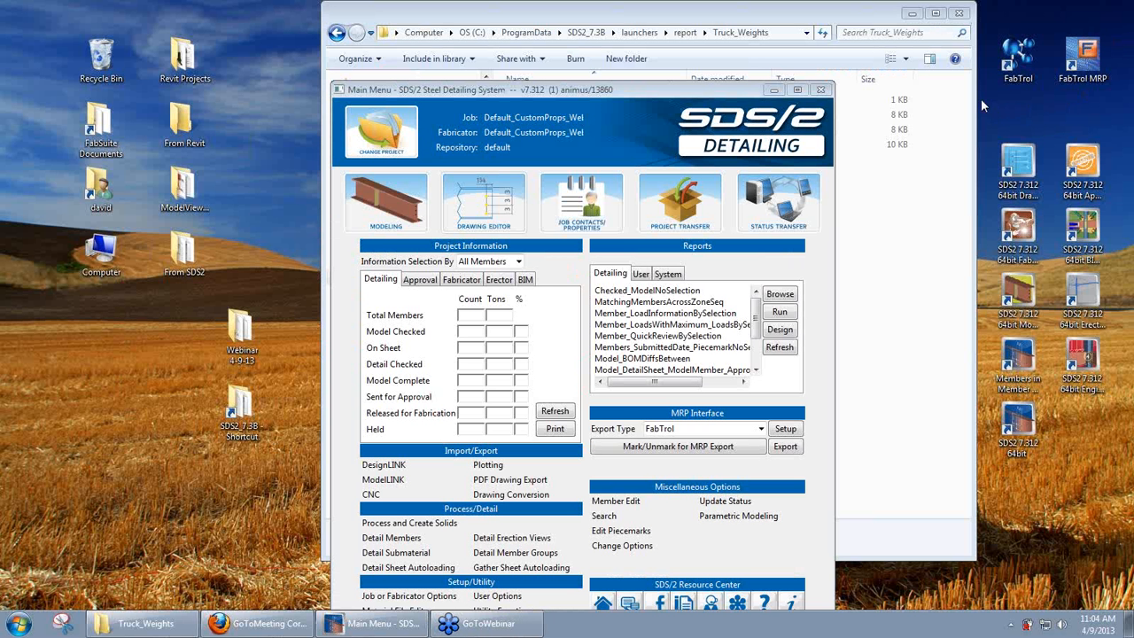